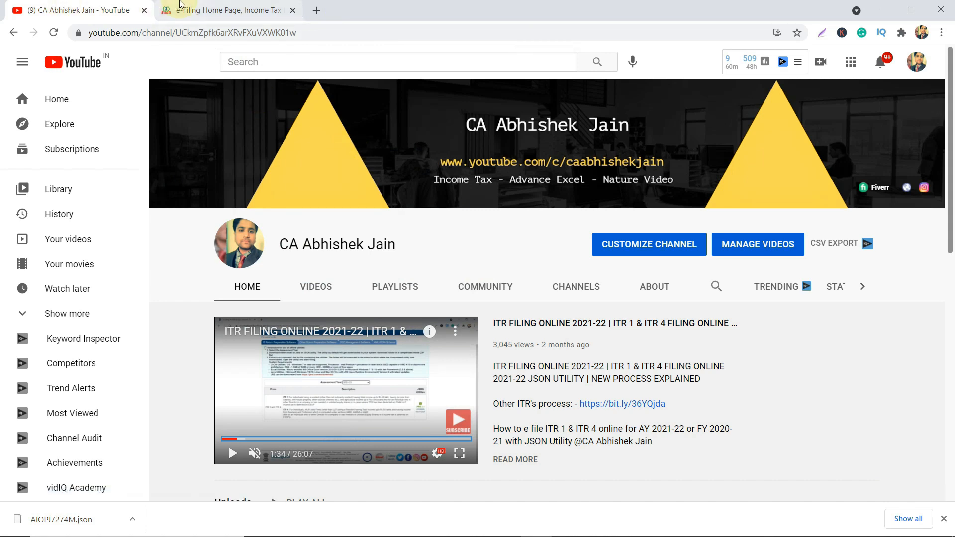
Switch from YouTube to the e-Filing Home Page tab showing the income tax dashboard.
{"action": "left_click", "coordinate": [180, 6]}
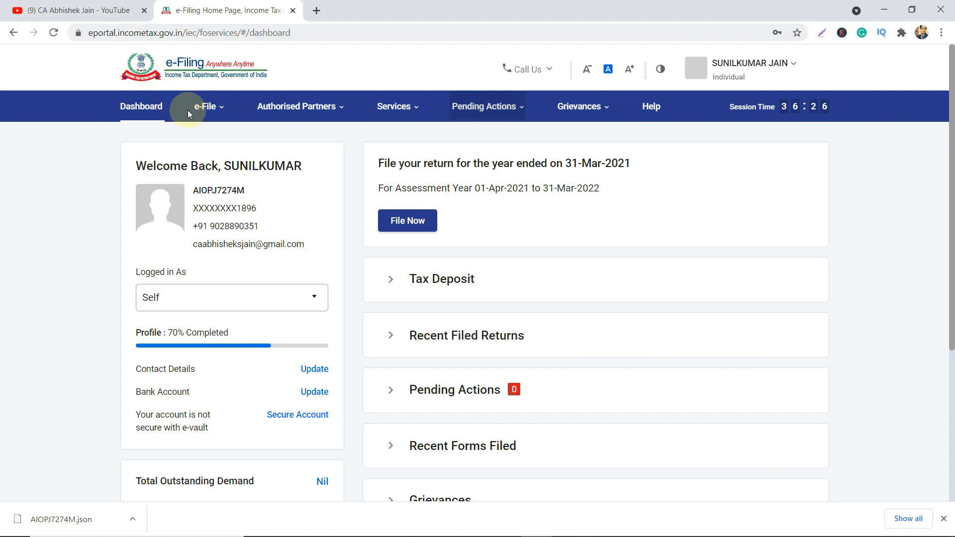
{"action": "left_click", "coordinate": [213, 108]}
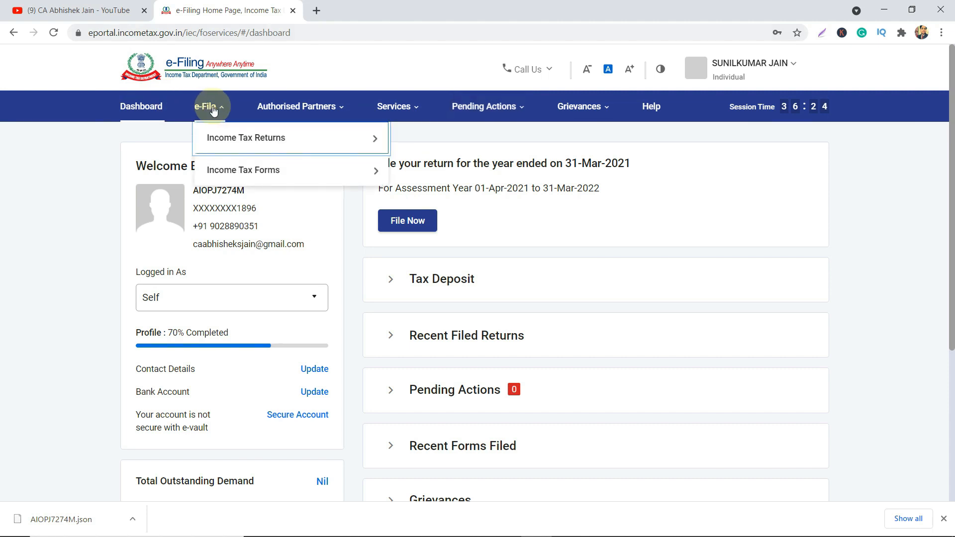
{"action": "mouse_move", "coordinate": [261, 184]}
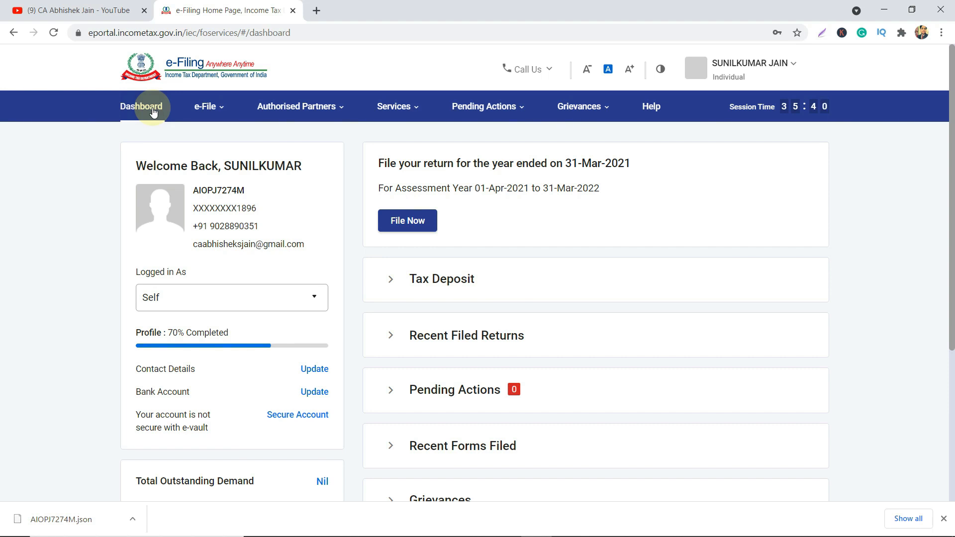
Browse the e-File and other top menus to reveal the Income Tax Returns submenu.
{"action": "left_click", "coordinate": [207, 111]}
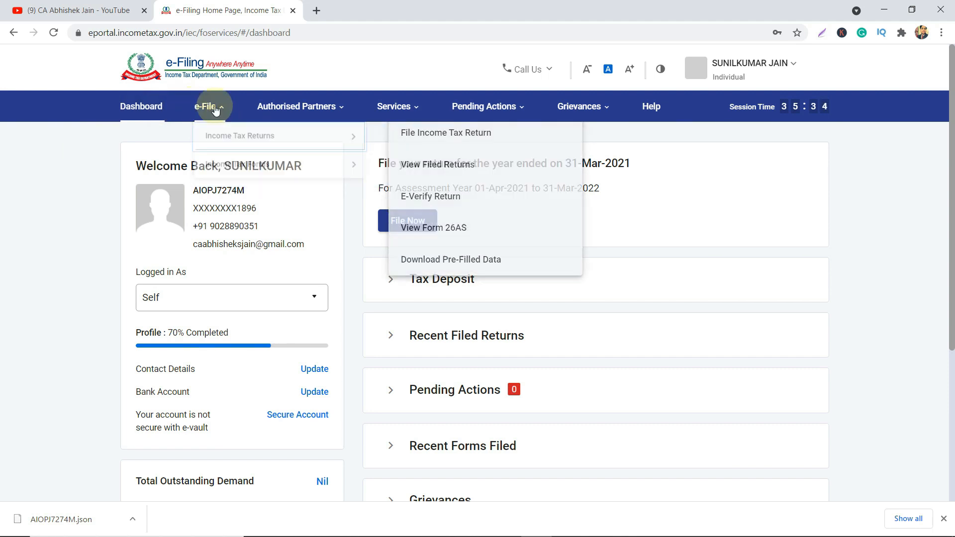
{"action": "mouse_move", "coordinate": [241, 141]}
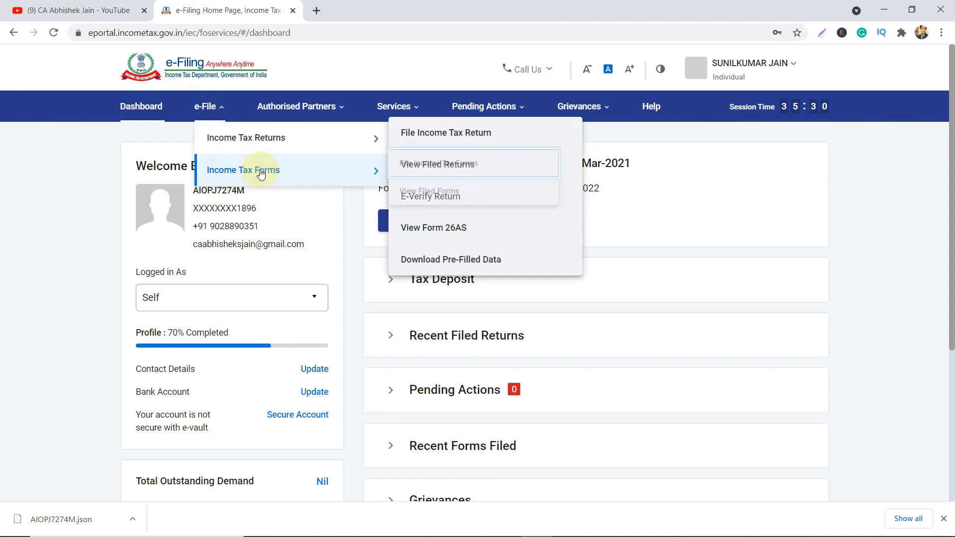
{"action": "mouse_move", "coordinate": [269, 152]}
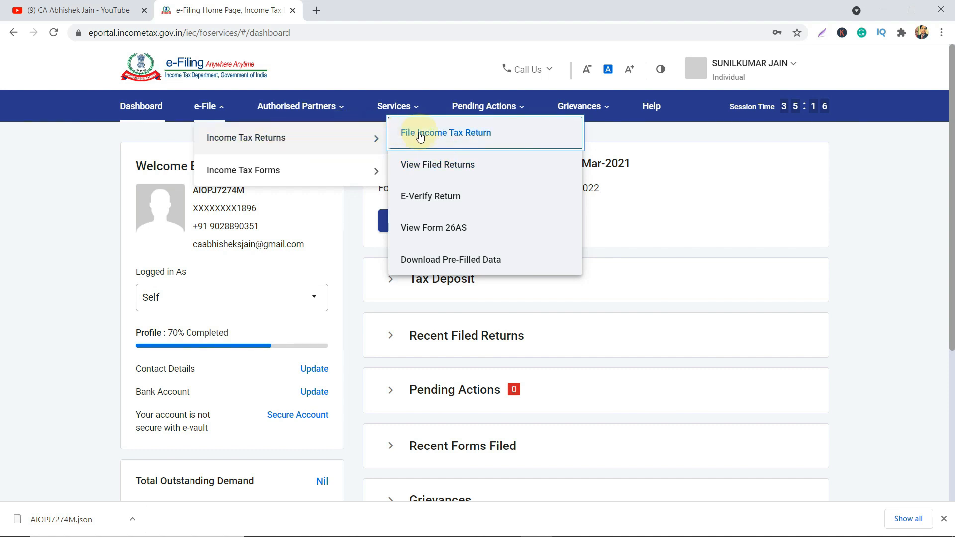
{"action": "mouse_move", "coordinate": [298, 105]}
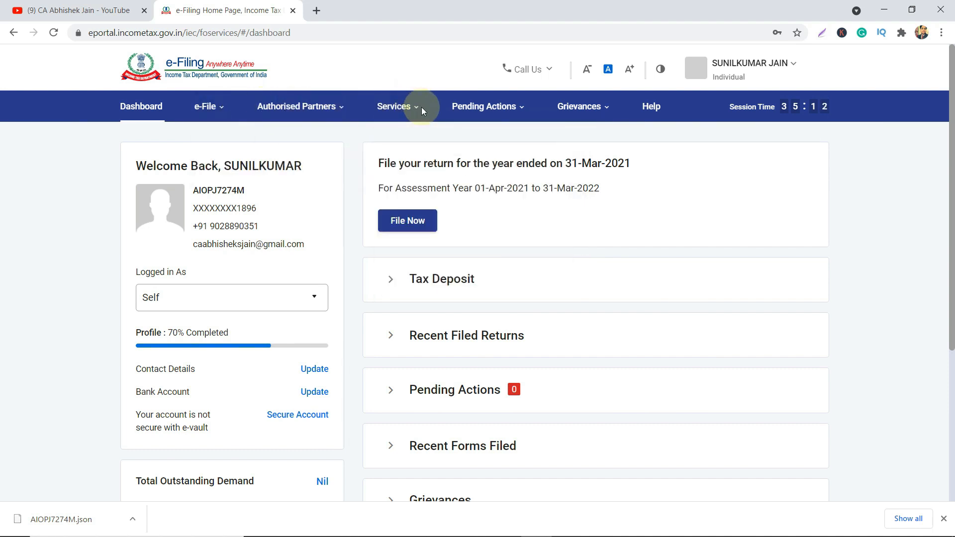
{"action": "mouse_move", "coordinate": [590, 110]}
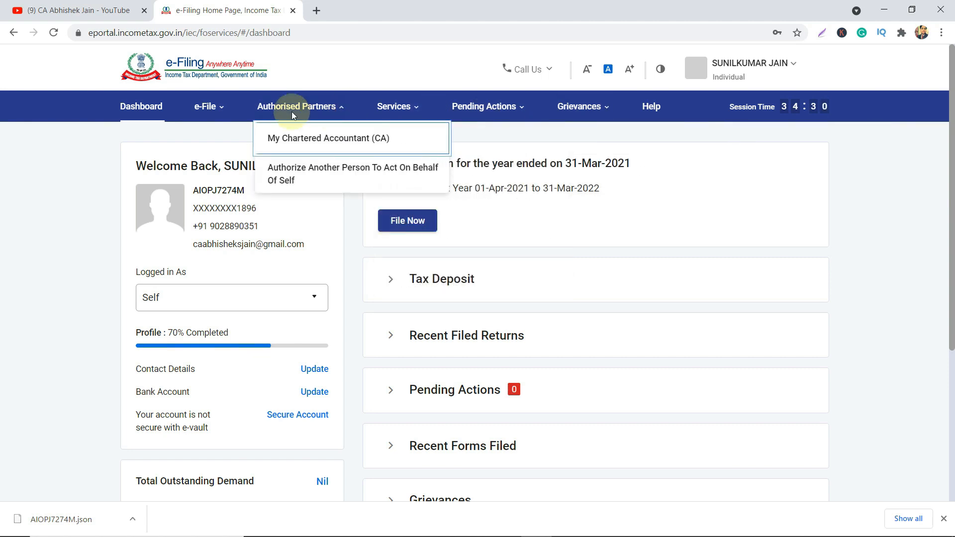
{"action": "mouse_move", "coordinate": [206, 107]}
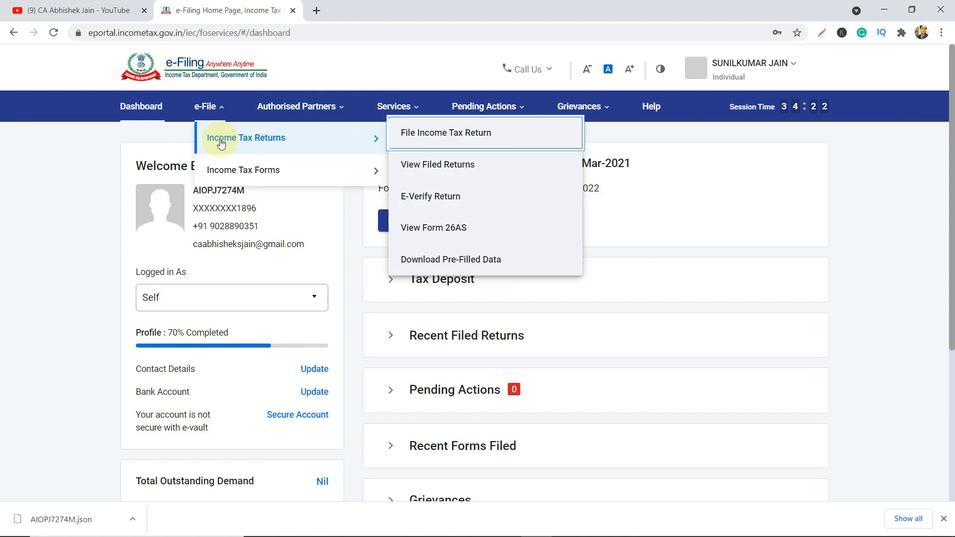
Start File Income Tax Return for assessment year 2021-22 (Current A.Y.) and continue.
{"action": "left_click", "coordinate": [205, 106]}
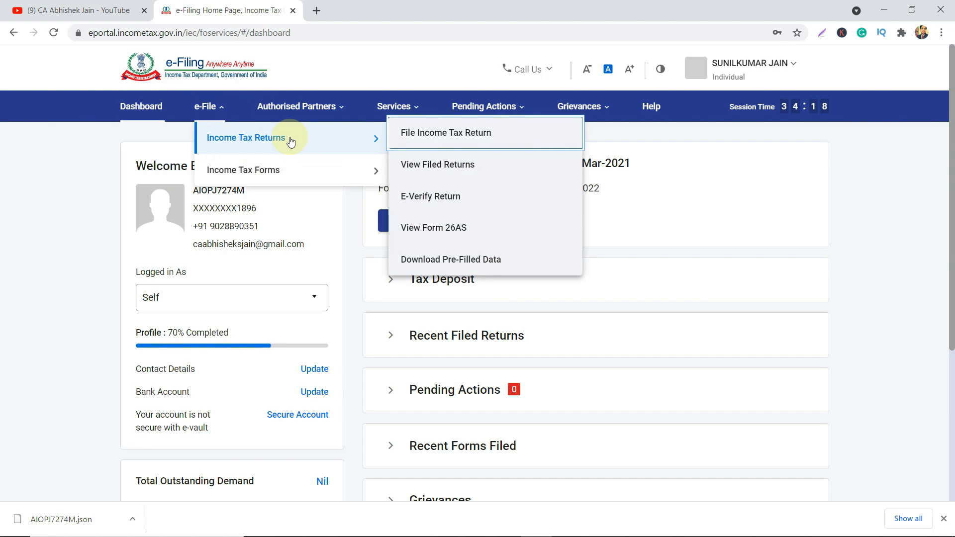
{"action": "left_click", "coordinate": [426, 138]}
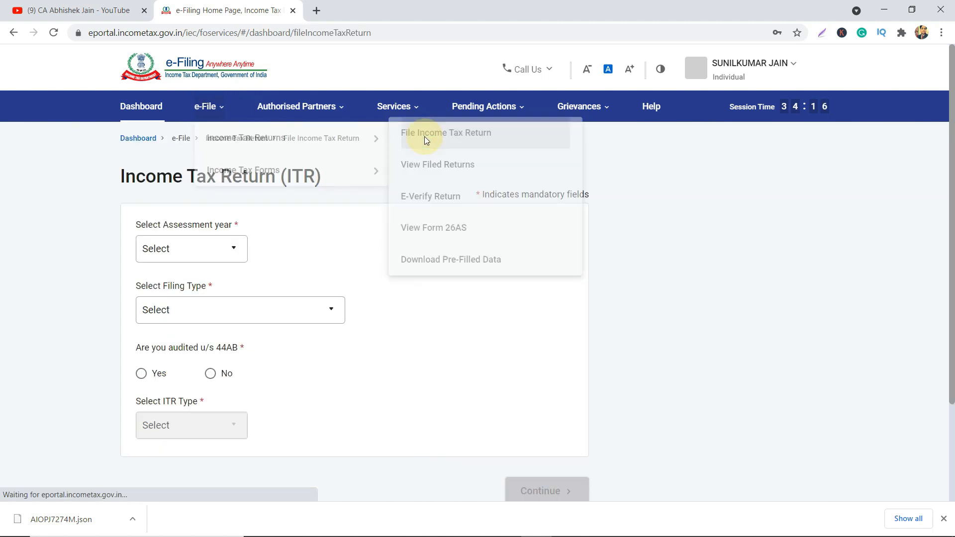
{"action": "left_click", "coordinate": [207, 256]}
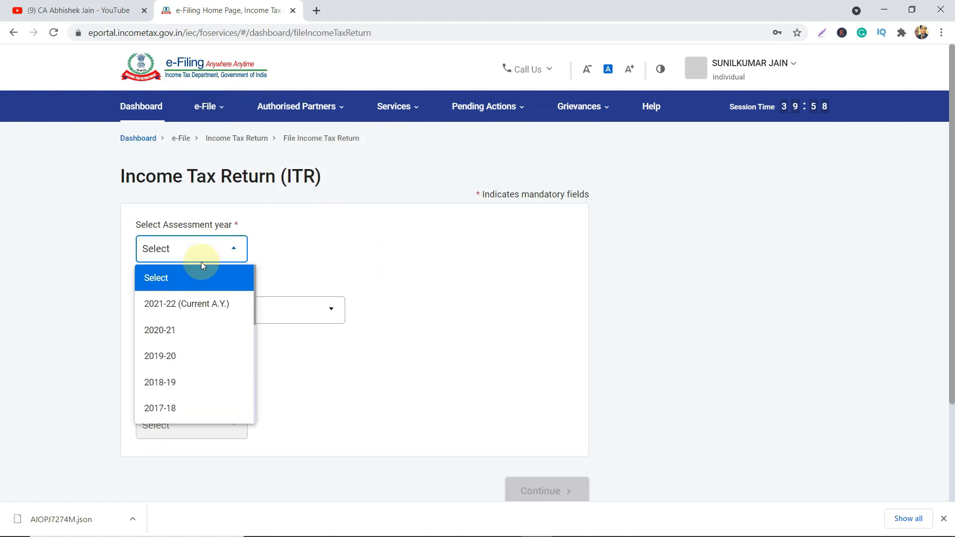
{"action": "left_click", "coordinate": [182, 306]}
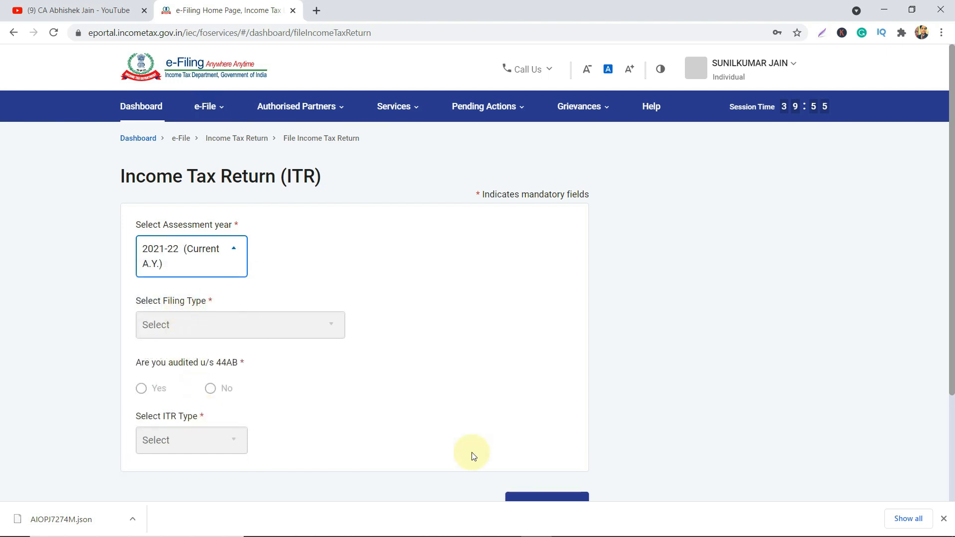
{"action": "scroll", "coordinate": [499, 429], "scroll_direction": "down", "scroll_amount": 3}
{"action": "left_click", "coordinate": [571, 367]}
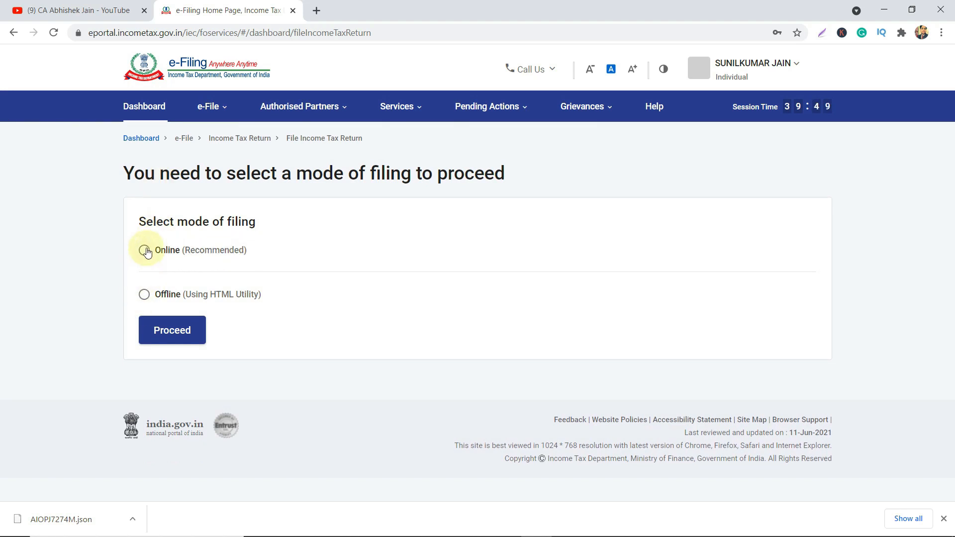
Choose Online (Recommended) filing and start a new filing instead of the saved draft.
{"action": "left_click", "coordinate": [146, 251]}
{"action": "left_click", "coordinate": [167, 331]}
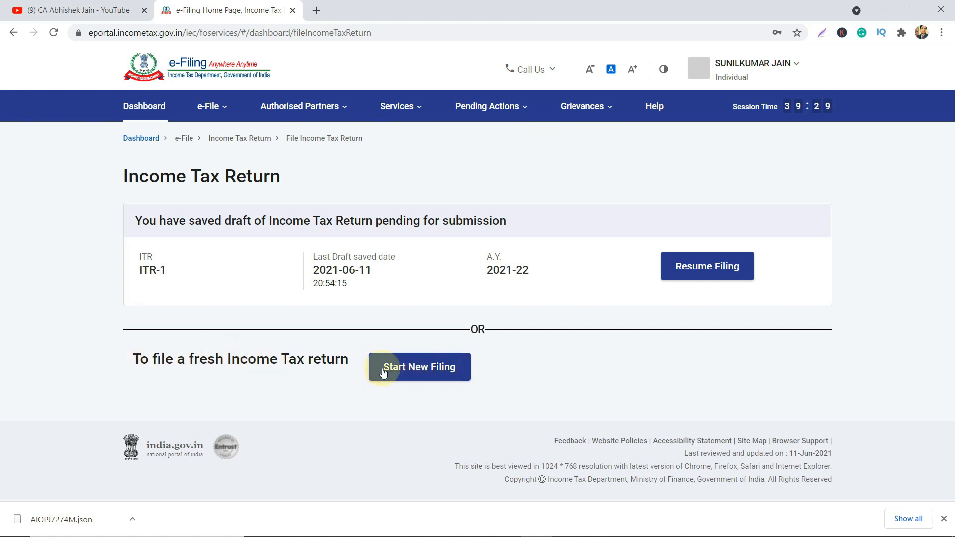
{"action": "left_click", "coordinate": [409, 371]}
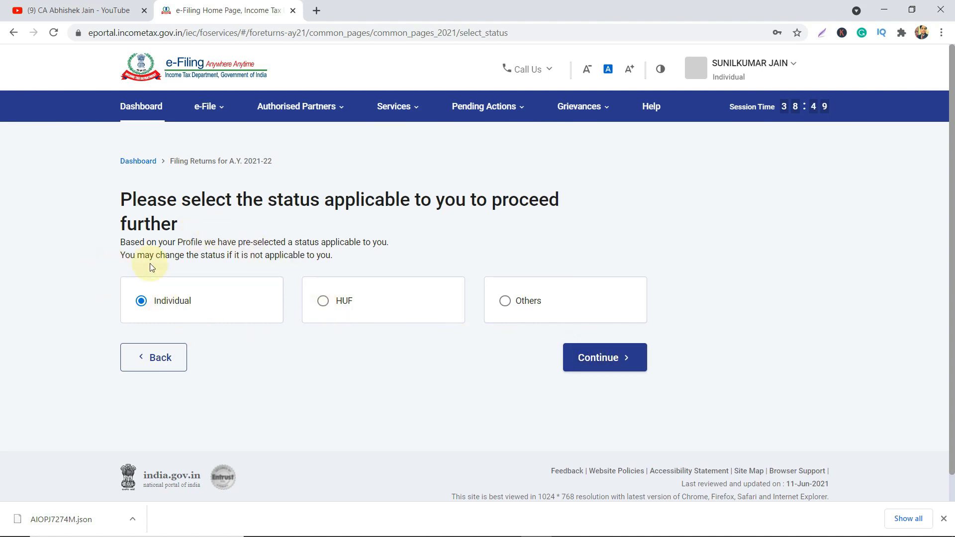
Continue as Individual, select ITR - 1 from the form list and proceed with ITR 1.
{"action": "left_click", "coordinate": [612, 366]}
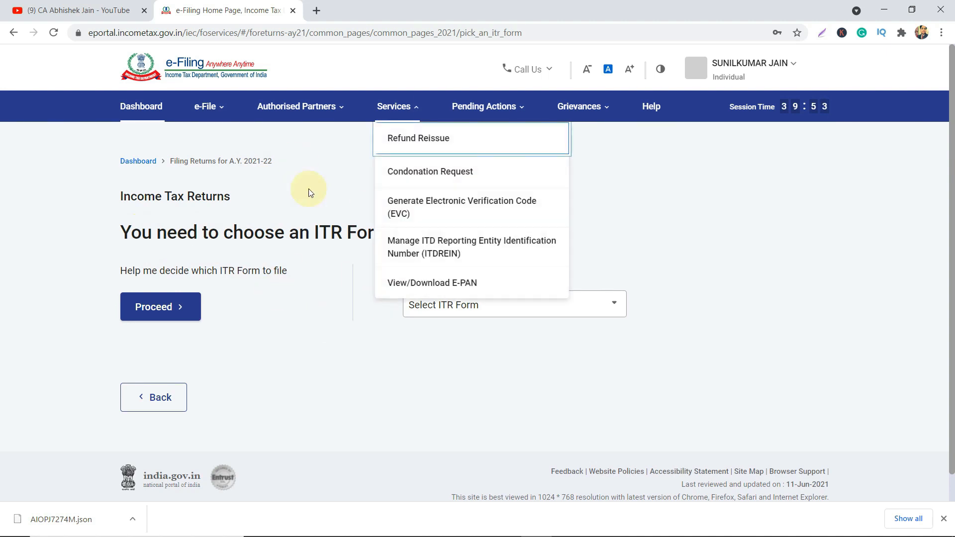
{"action": "left_click", "coordinate": [480, 310]}
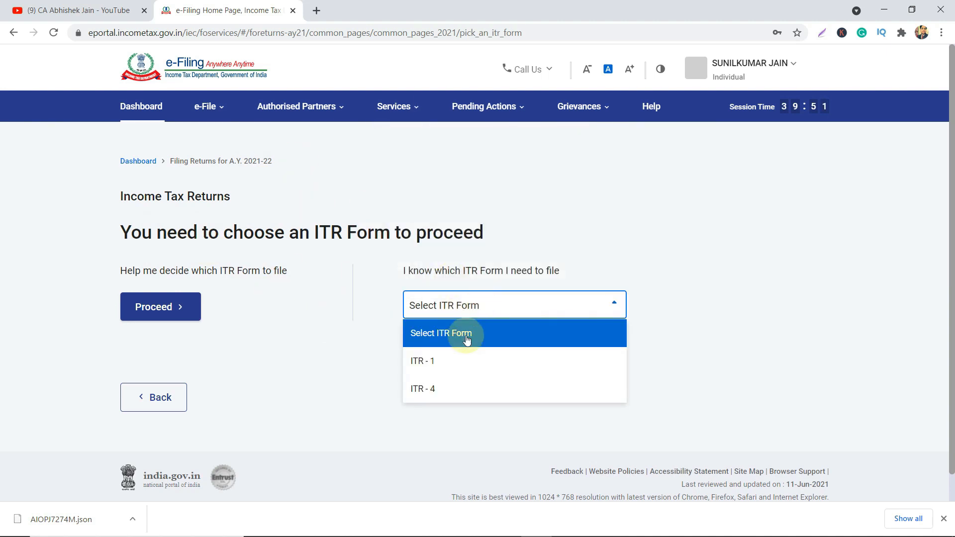
{"action": "left_click", "coordinate": [443, 370]}
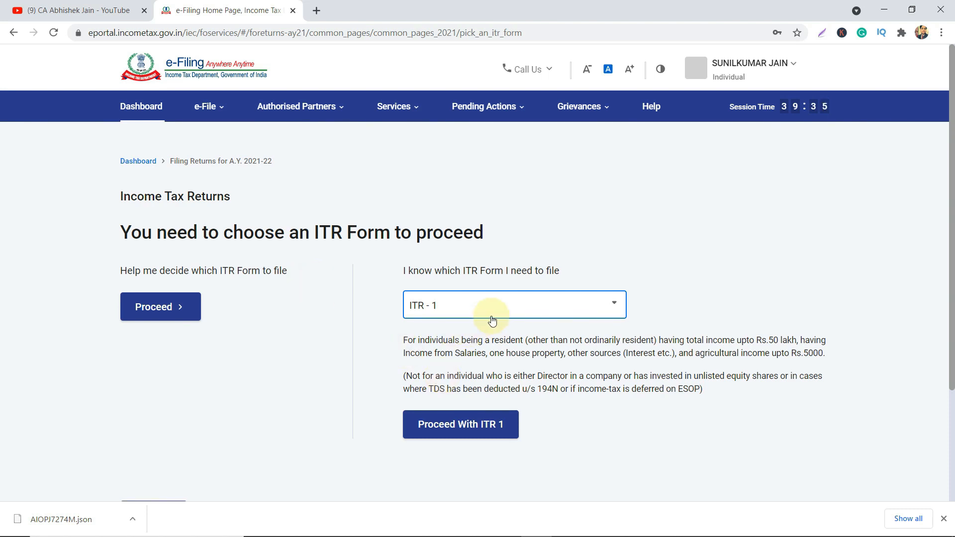
{"action": "left_click", "coordinate": [456, 422]}
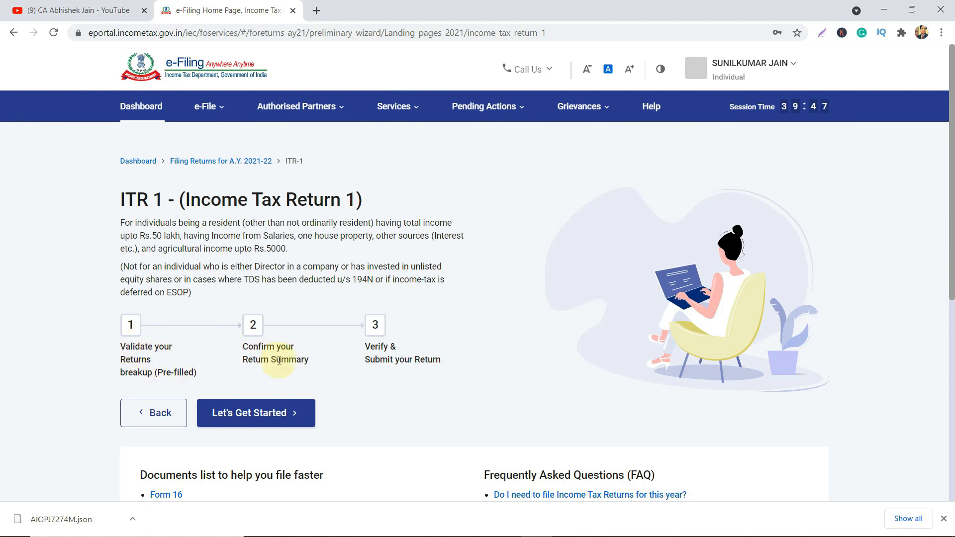
{"action": "left_click_drag", "start_coordinate": [134, 346], "coordinate": [305, 351]}
{"action": "left_click", "coordinate": [304, 354]}
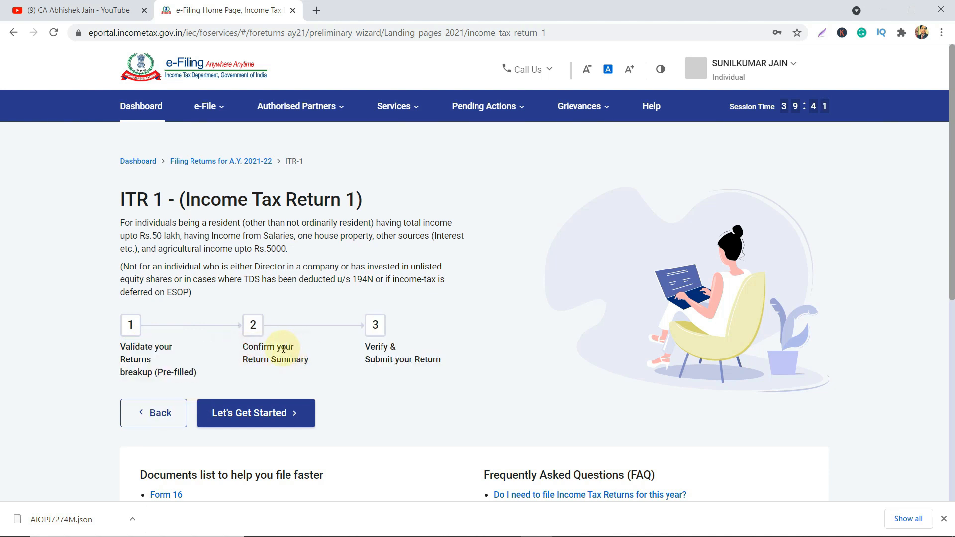
{"action": "left_click_drag", "start_coordinate": [379, 346], "coordinate": [405, 358]}
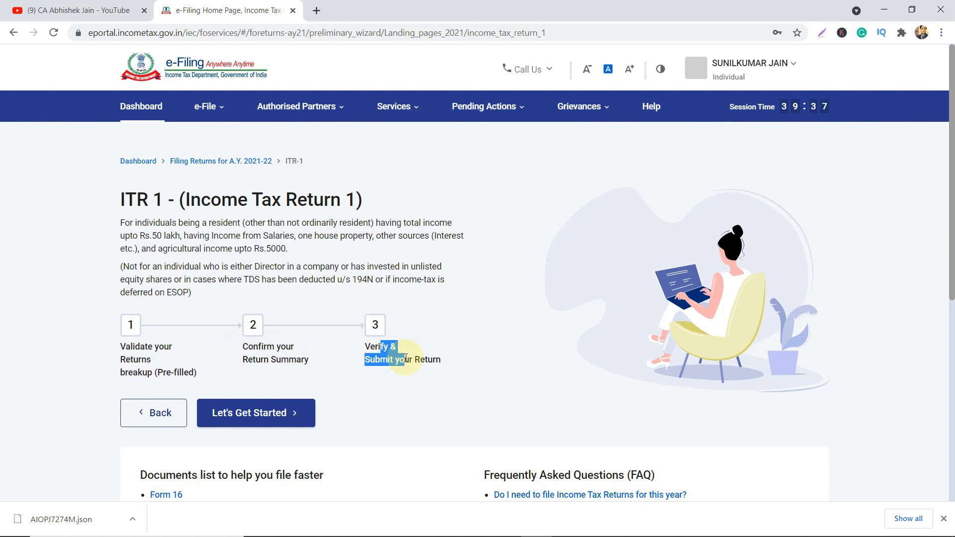
{"action": "scroll", "coordinate": [405, 358], "scroll_direction": "down", "scroll_amount": 4}
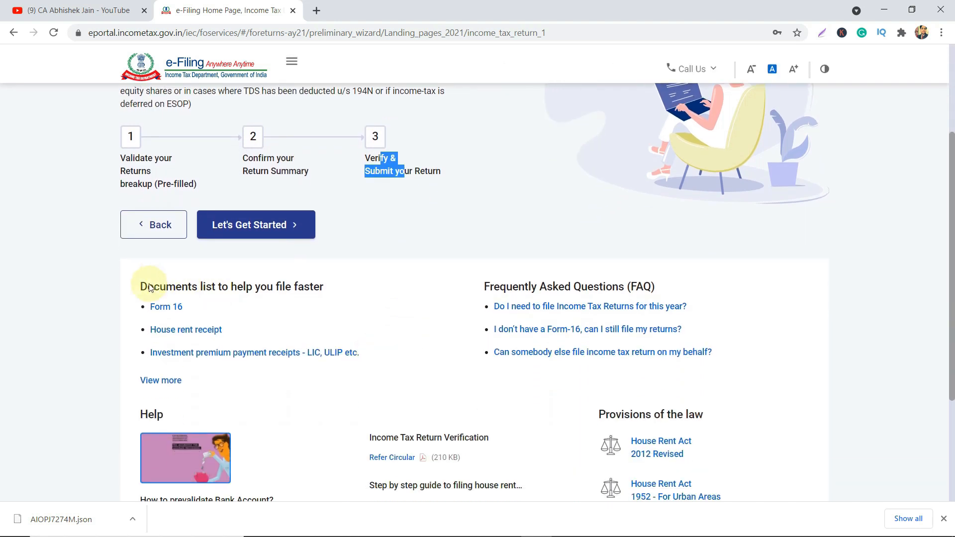
{"action": "left_click_drag", "start_coordinate": [148, 287], "coordinate": [304, 297]}
{"action": "scroll", "coordinate": [228, 333], "scroll_direction": "down", "scroll_amount": 1}
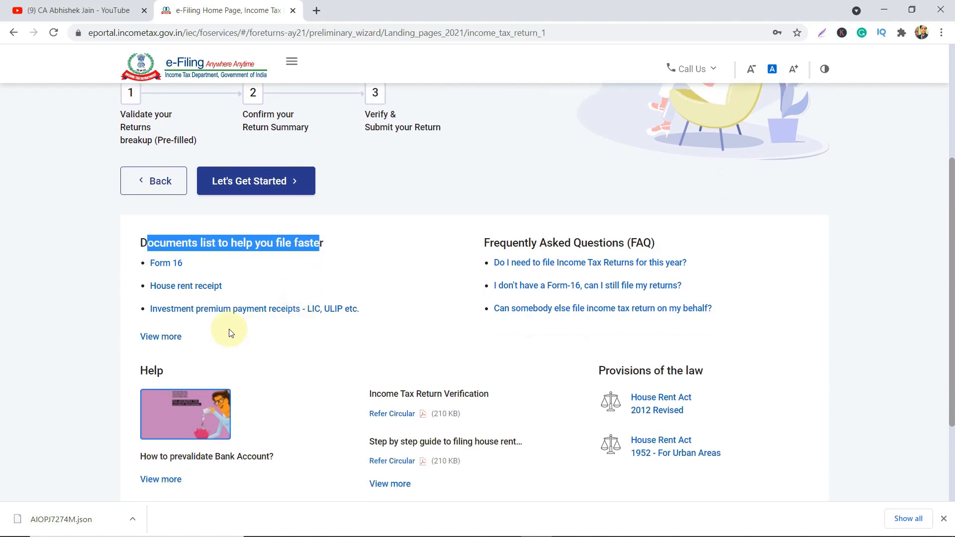
Show the full helpful-documents list and read the Form 16 and Form 16A explanations.
{"action": "left_click", "coordinate": [177, 342]}
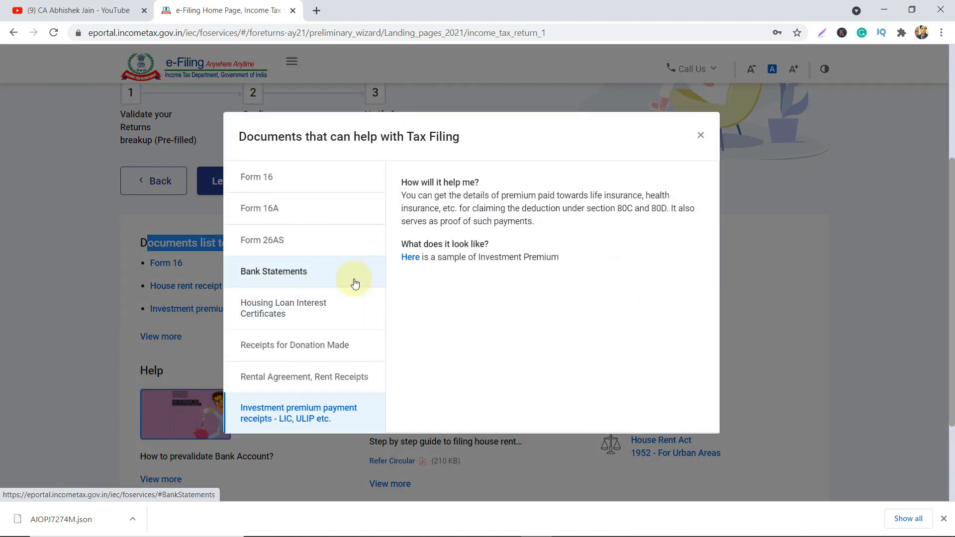
{"action": "scroll", "coordinate": [320, 273], "scroll_direction": "down", "scroll_amount": 3}
{"action": "scroll", "coordinate": [321, 273], "scroll_direction": "up", "scroll_amount": 6}
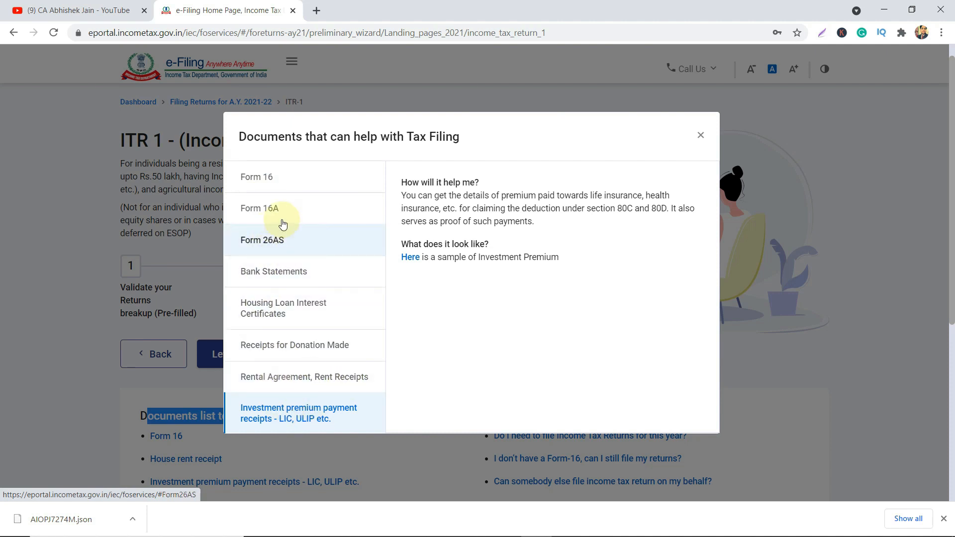
{"action": "left_click", "coordinate": [278, 191]}
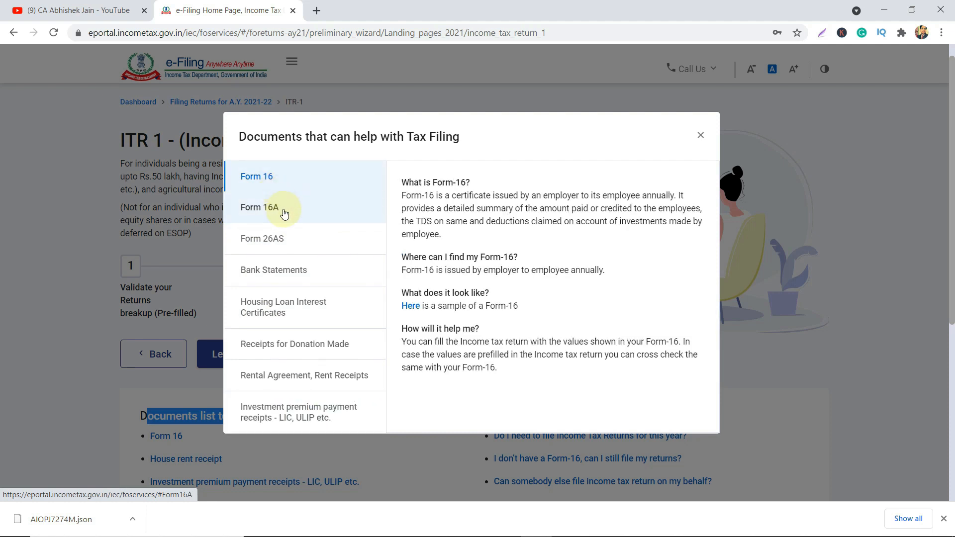
{"action": "left_click", "coordinate": [284, 214]}
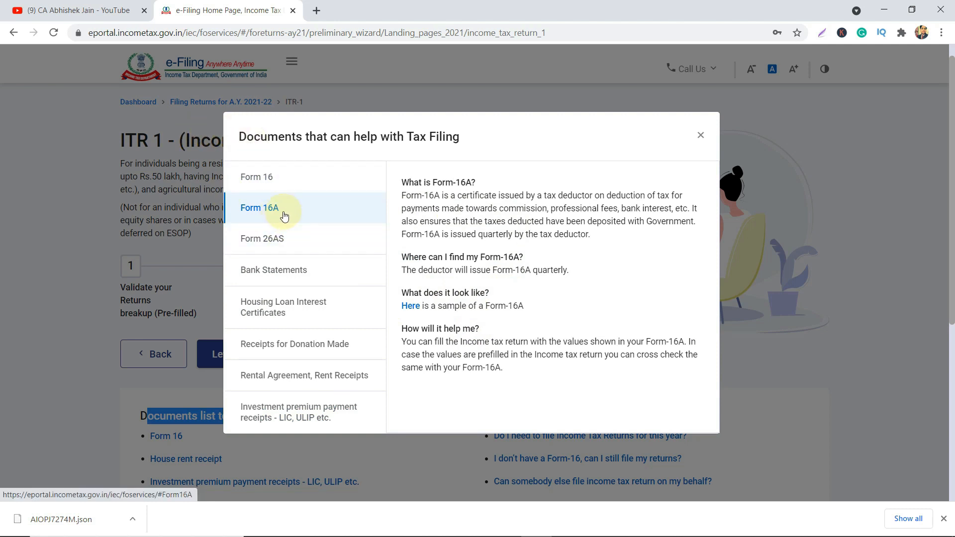
{"action": "left_click", "coordinate": [320, 187]}
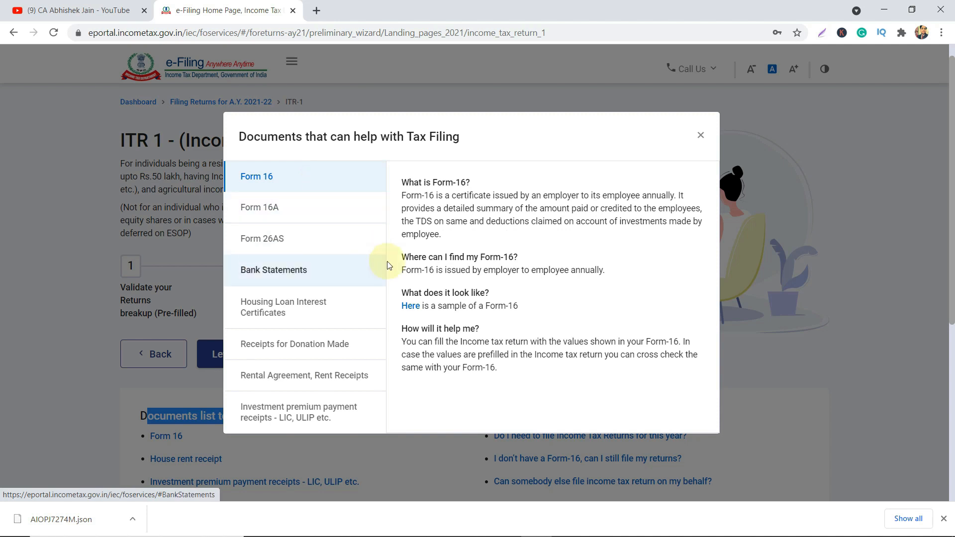
Scroll through Form16_Sample.pdf down to its signature block, then close the PDF tab.
{"action": "left_click", "coordinate": [410, 307]}
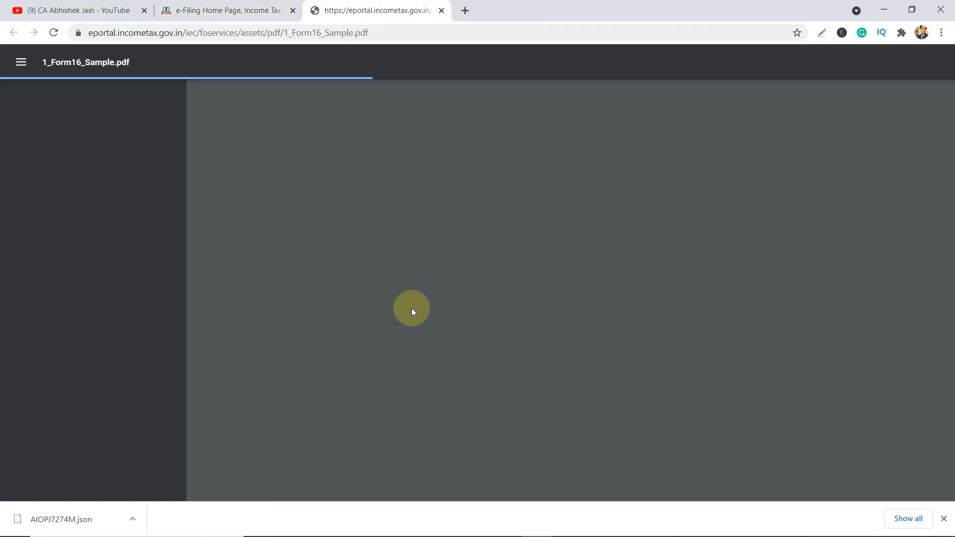
{"action": "scroll", "coordinate": [411, 308], "scroll_direction": "down", "scroll_amount": 6}
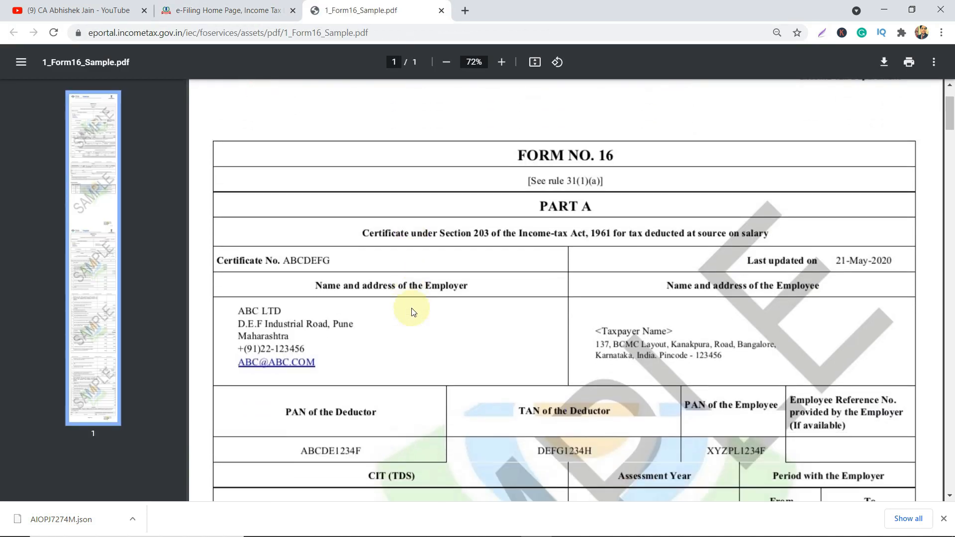
{"action": "scroll", "coordinate": [411, 309], "scroll_direction": "down", "scroll_amount": 20}
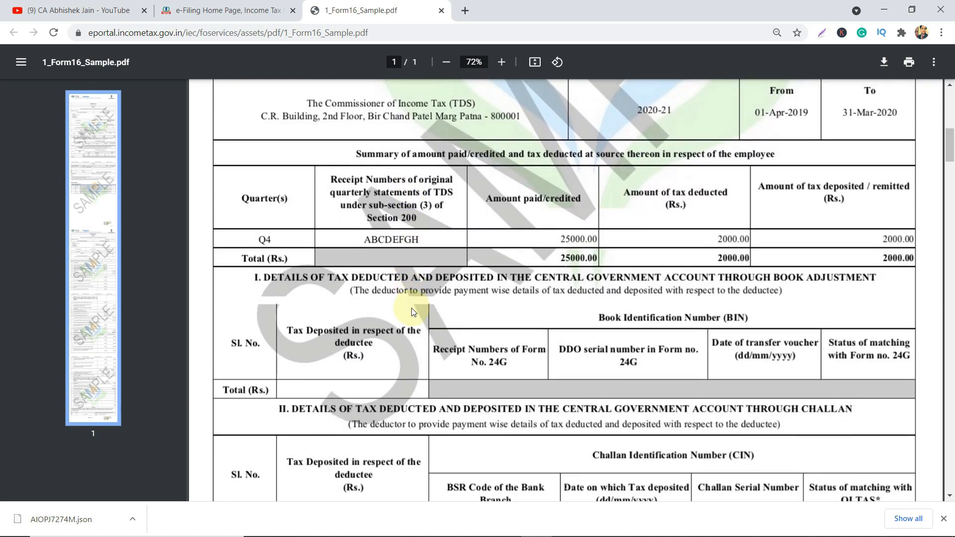
{"action": "scroll", "coordinate": [410, 308], "scroll_direction": "down", "scroll_amount": 15}
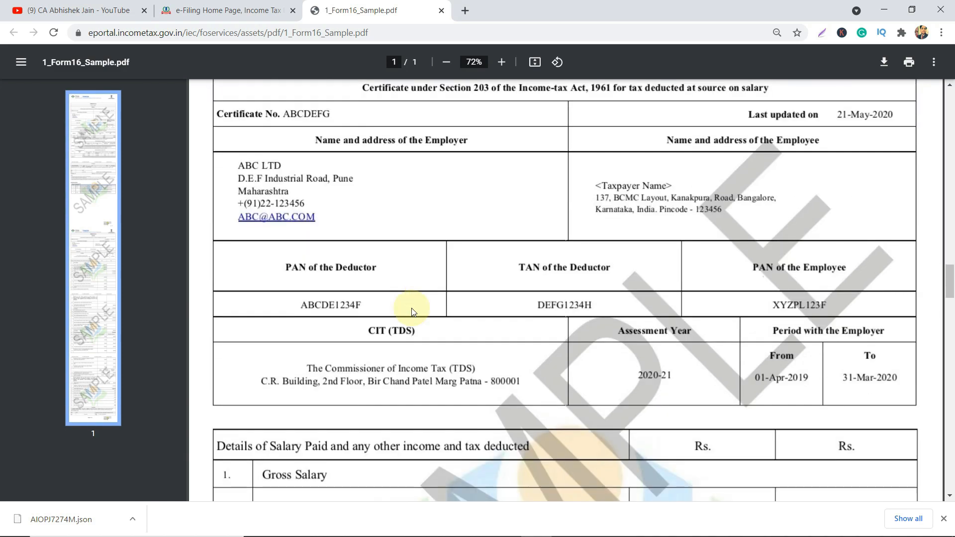
{"action": "scroll", "coordinate": [410, 308], "scroll_direction": "down", "scroll_amount": 14}
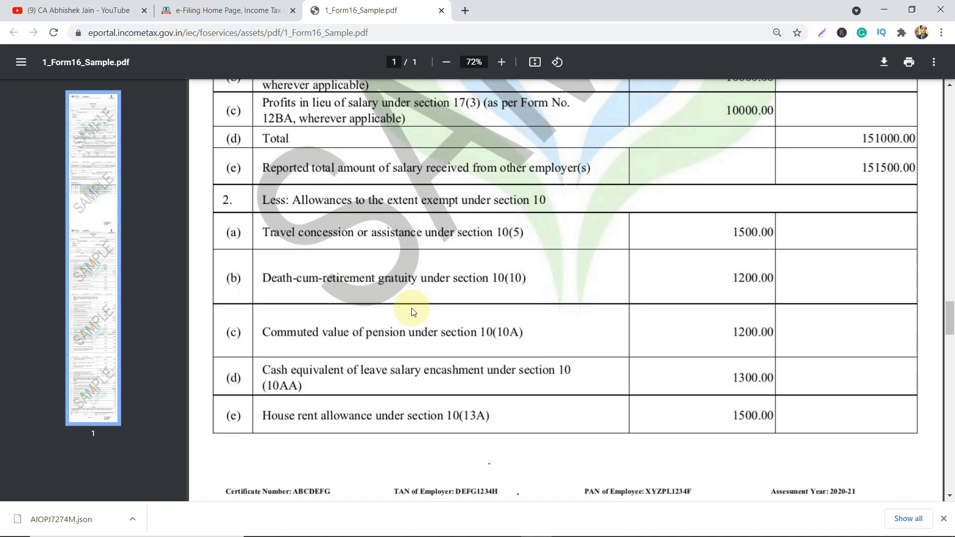
{"action": "scroll", "coordinate": [410, 309], "scroll_direction": "down", "scroll_amount": 15}
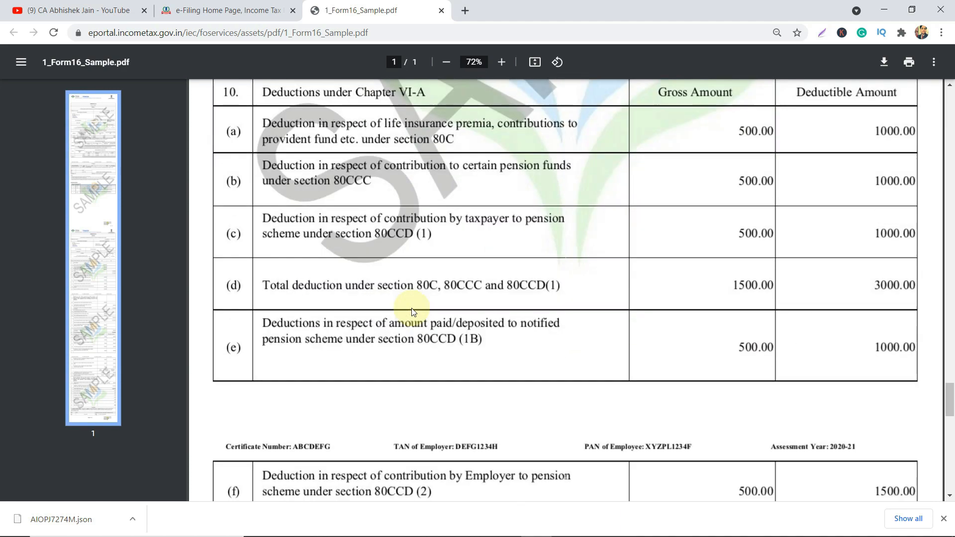
{"action": "scroll", "coordinate": [410, 308], "scroll_direction": "down", "scroll_amount": 3}
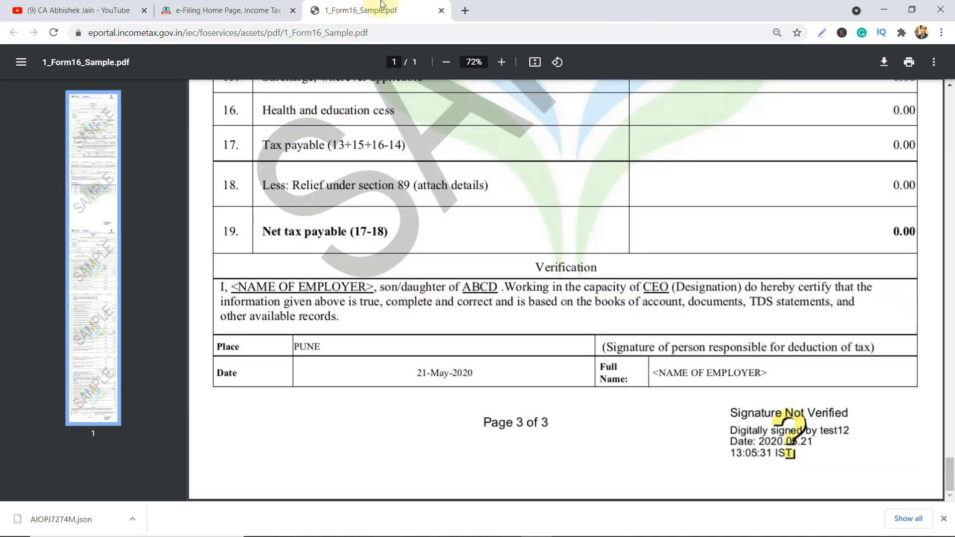
{"action": "left_click", "coordinate": [441, 11]}
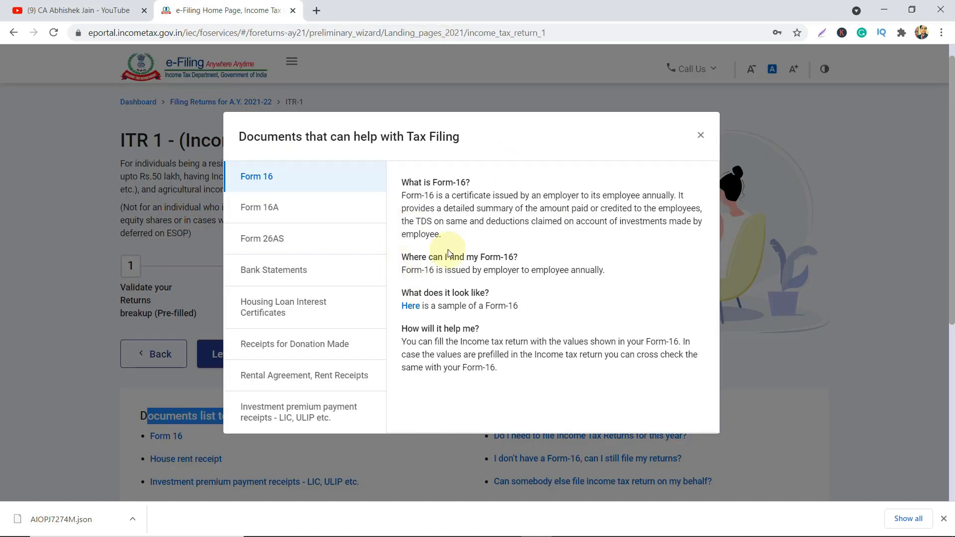
Review the Form 26AS, bank statement, housing loan, donation and rent receipt entries in turn.
{"action": "left_click_drag", "start_coordinate": [448, 196], "coordinate": [468, 221]}
{"action": "left_click_drag", "start_coordinate": [419, 342], "coordinate": [488, 367]}
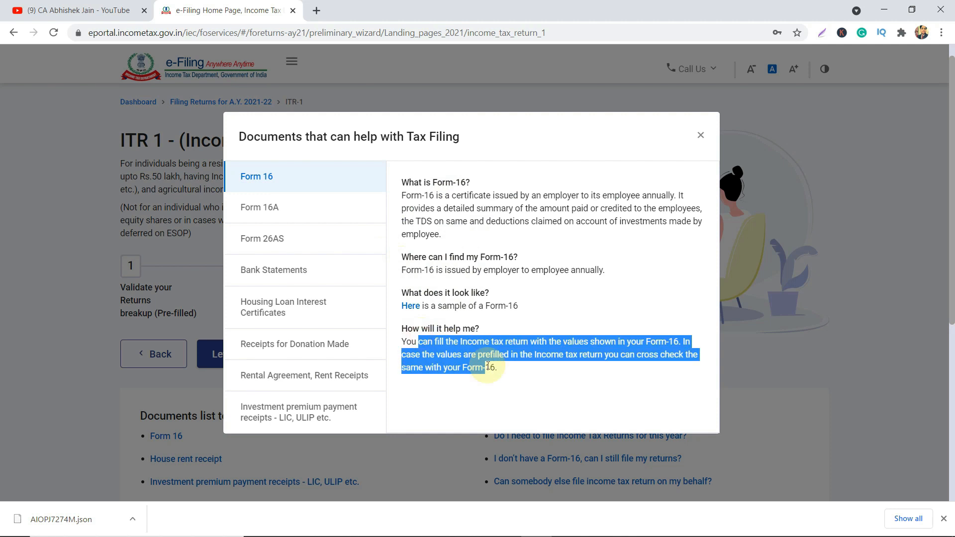
{"action": "left_click", "coordinate": [318, 235]}
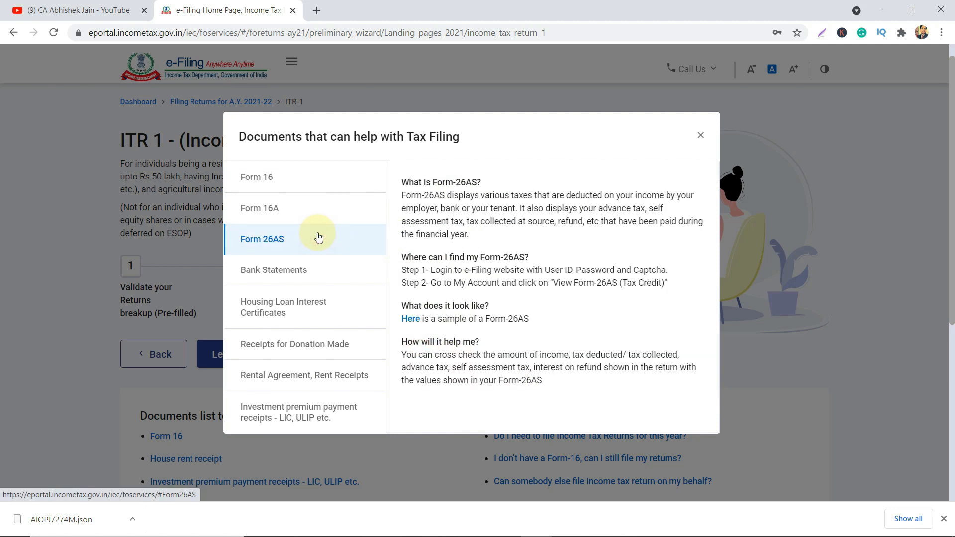
{"action": "left_click", "coordinate": [314, 271]}
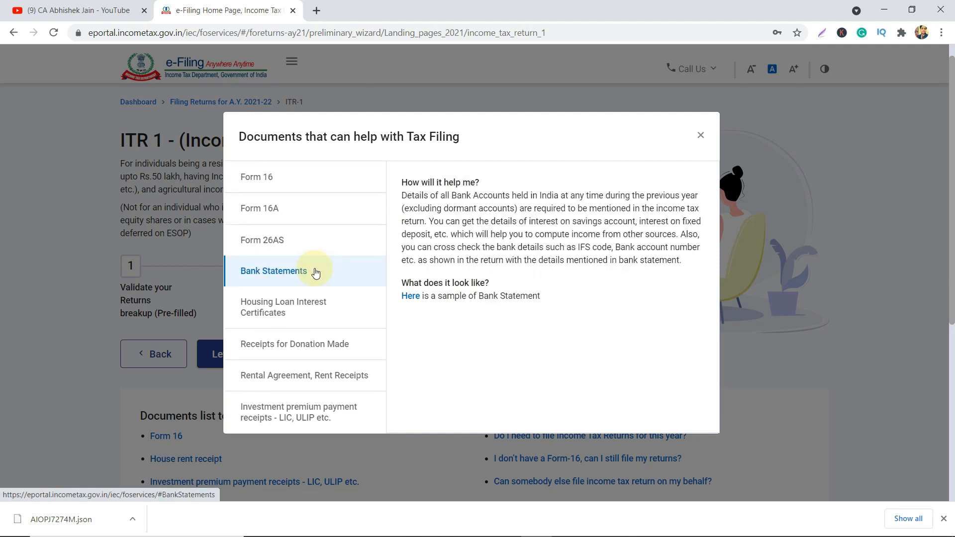
{"action": "left_click", "coordinate": [301, 291]}
{"action": "left_click", "coordinate": [291, 344]}
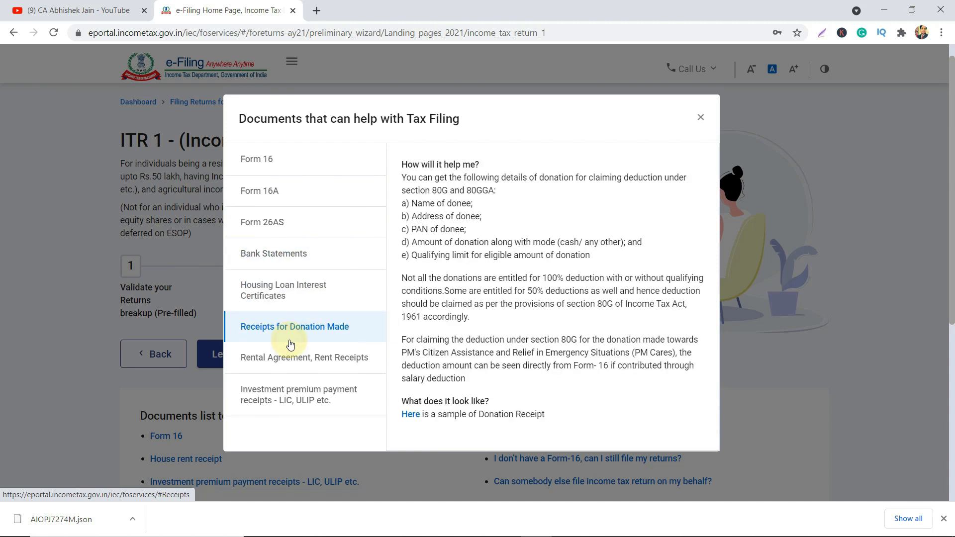
{"action": "left_click", "coordinate": [292, 357]}
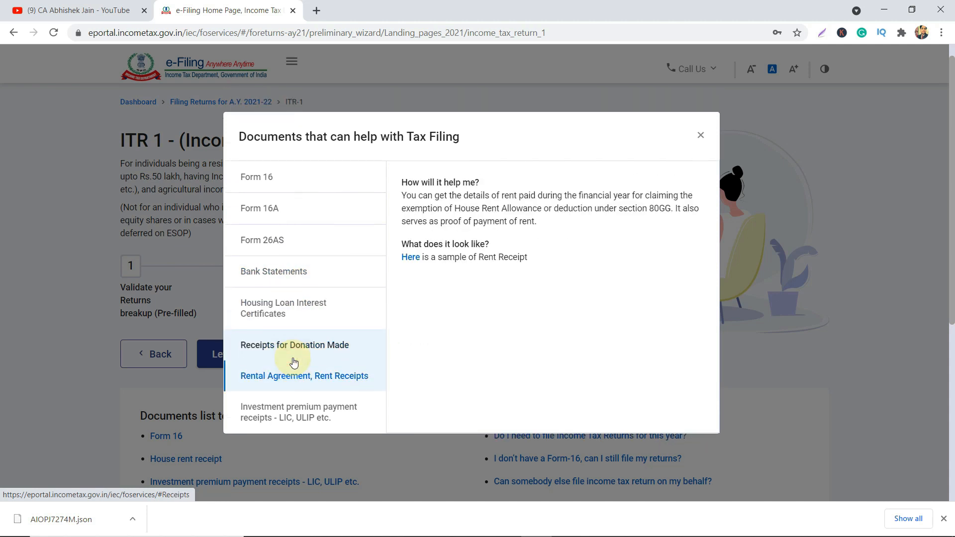
{"action": "left_click", "coordinate": [292, 404]}
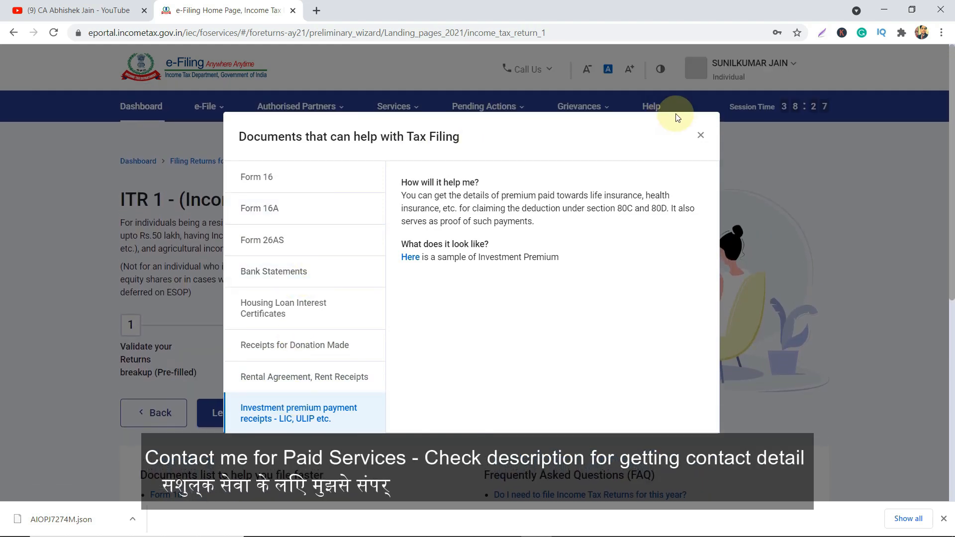
Close the documents guide and begin the ITR-1 return with Let's Get Started.
{"action": "left_click", "coordinate": [706, 139]}
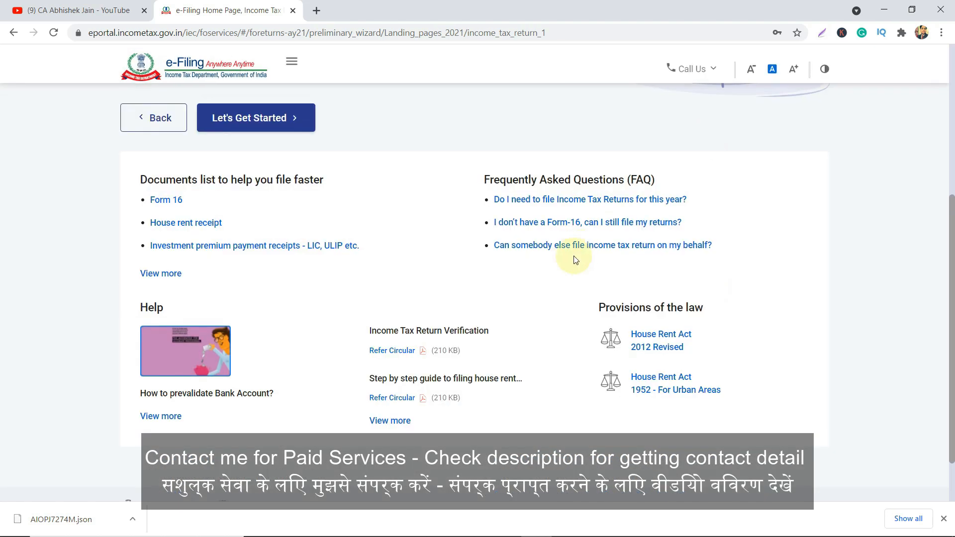
{"action": "scroll", "coordinate": [574, 258], "scroll_direction": "up", "scroll_amount": 3}
{"action": "scroll", "coordinate": [574, 258], "scroll_direction": "up", "scroll_amount": 3}
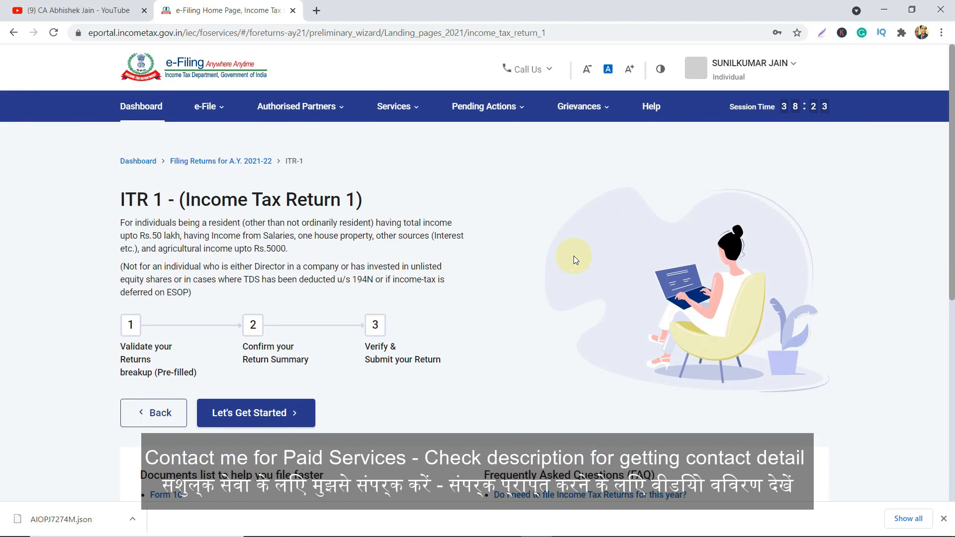
{"action": "scroll", "coordinate": [573, 256], "scroll_direction": "down", "scroll_amount": 3}
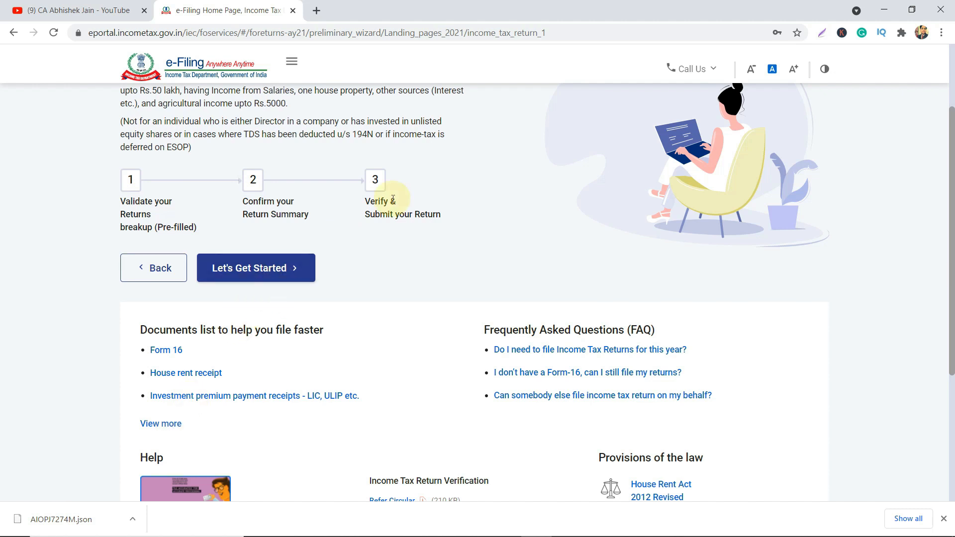
{"action": "scroll", "coordinate": [392, 200], "scroll_direction": "up", "scroll_amount": 1}
{"action": "left_click", "coordinate": [258, 311]}
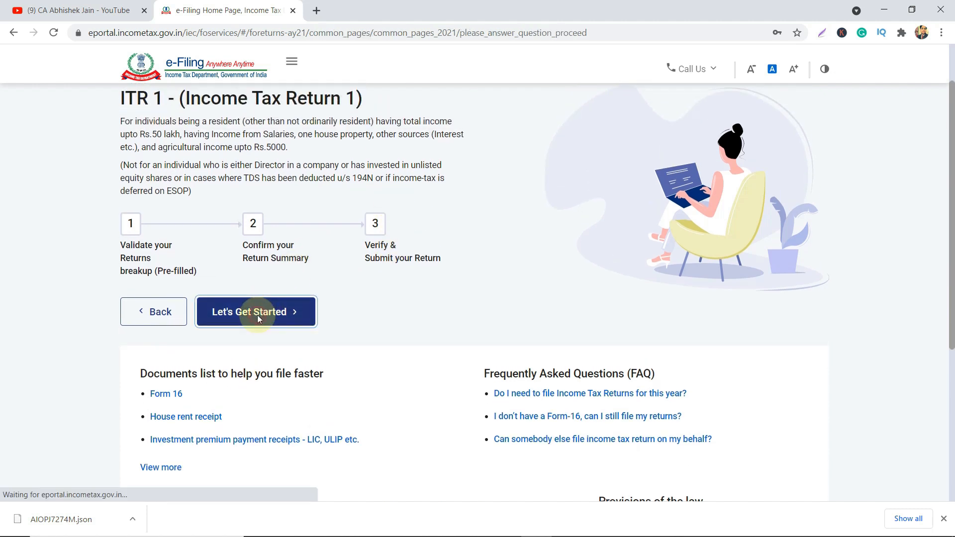
Tick 'Taxable income is more than basic exemption limit' as the reason for filing.
{"action": "scroll", "coordinate": [258, 319], "scroll_direction": "down", "scroll_amount": 2}
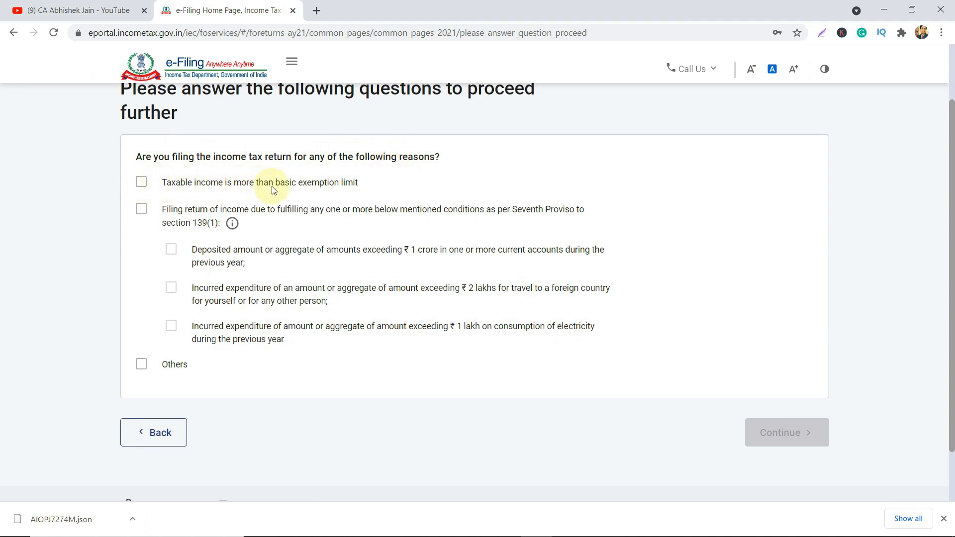
{"action": "left_click", "coordinate": [142, 183]}
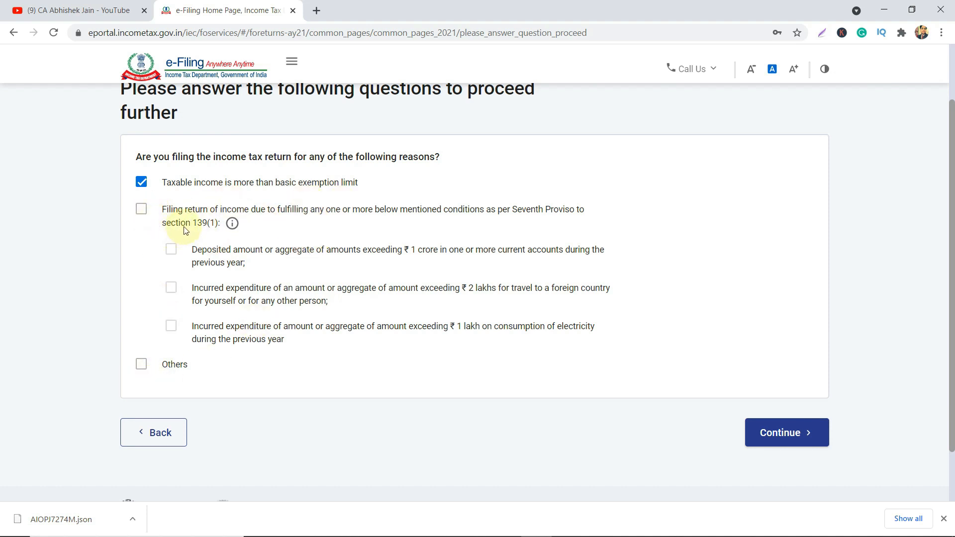
{"action": "triple_click", "coordinate": [204, 224]}
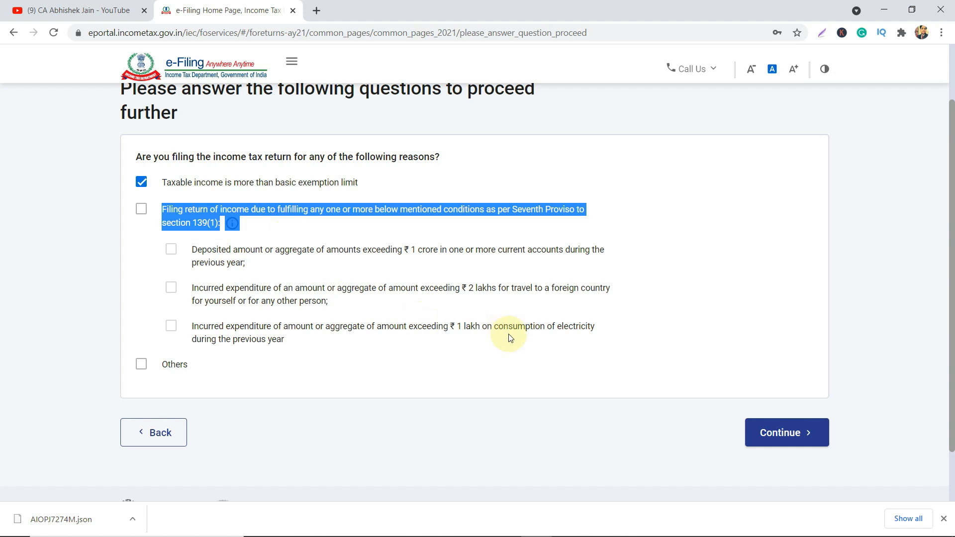
{"action": "left_click", "coordinate": [561, 332]}
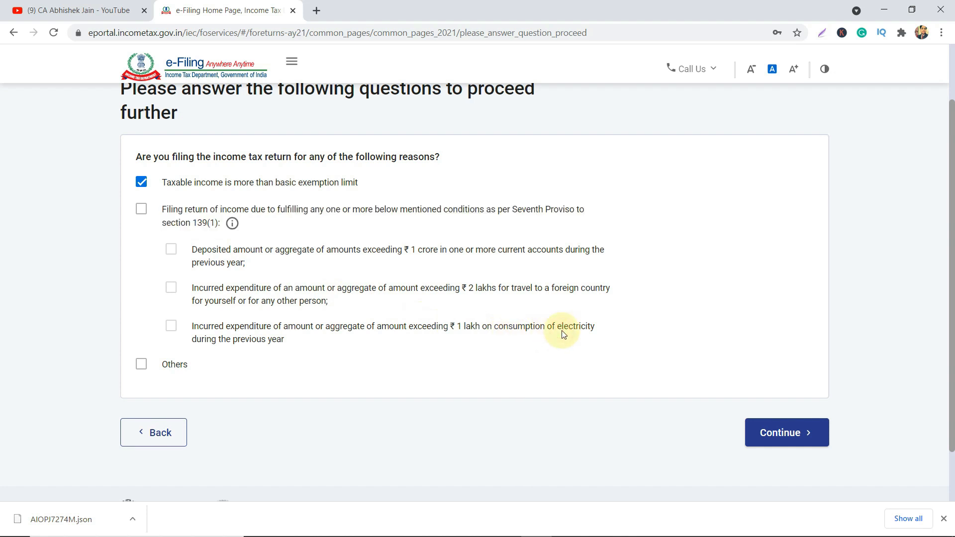
Review the Seventh Proviso thresholds (deposits, foreign travel, ₹1 lakh electricity) and also tick Others.
{"action": "left_click_drag", "start_coordinate": [448, 327], "coordinate": [480, 327]}
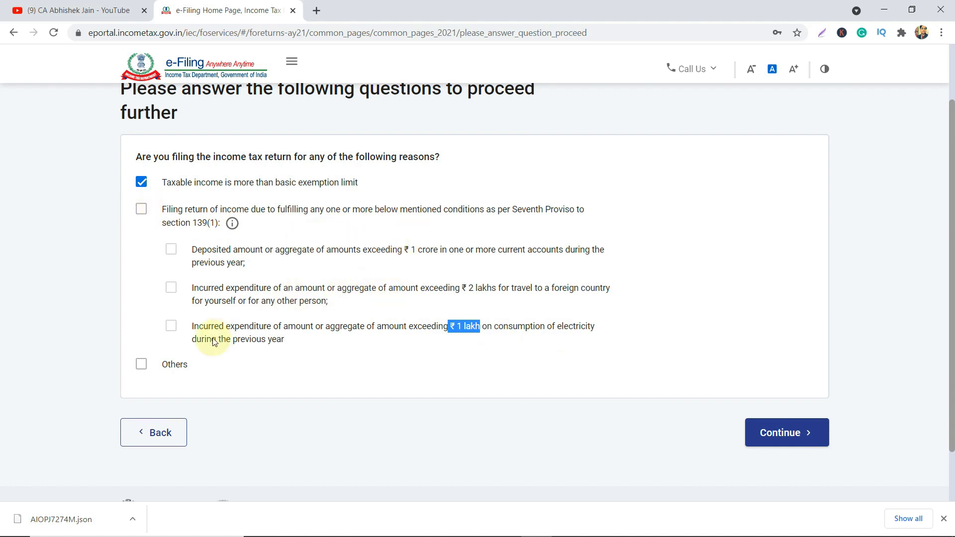
{"action": "left_click_drag", "start_coordinate": [416, 252], "coordinate": [440, 257]}
{"action": "left_click_drag", "start_coordinate": [475, 287], "coordinate": [501, 290]}
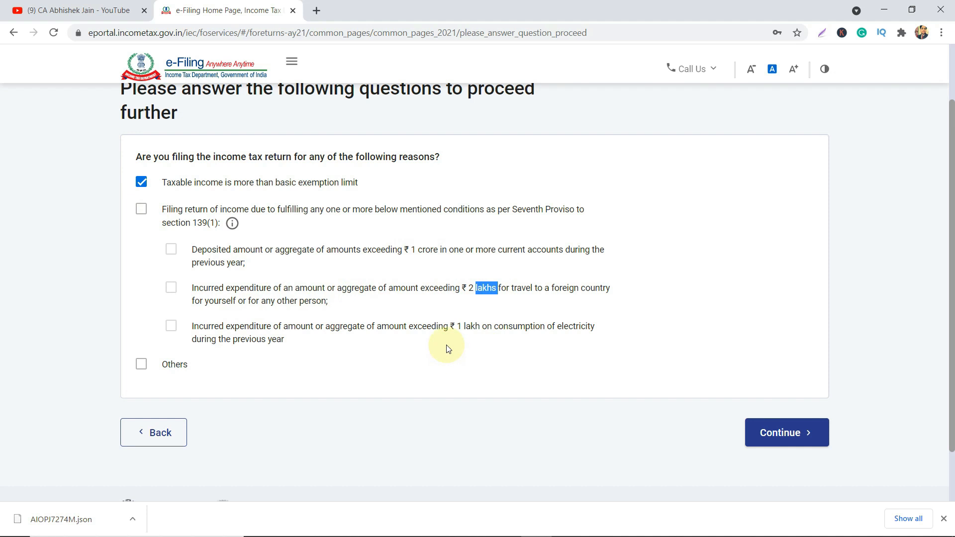
{"action": "left_click_drag", "start_coordinate": [454, 326], "coordinate": [478, 327]}
{"action": "left_click", "coordinate": [475, 331]}
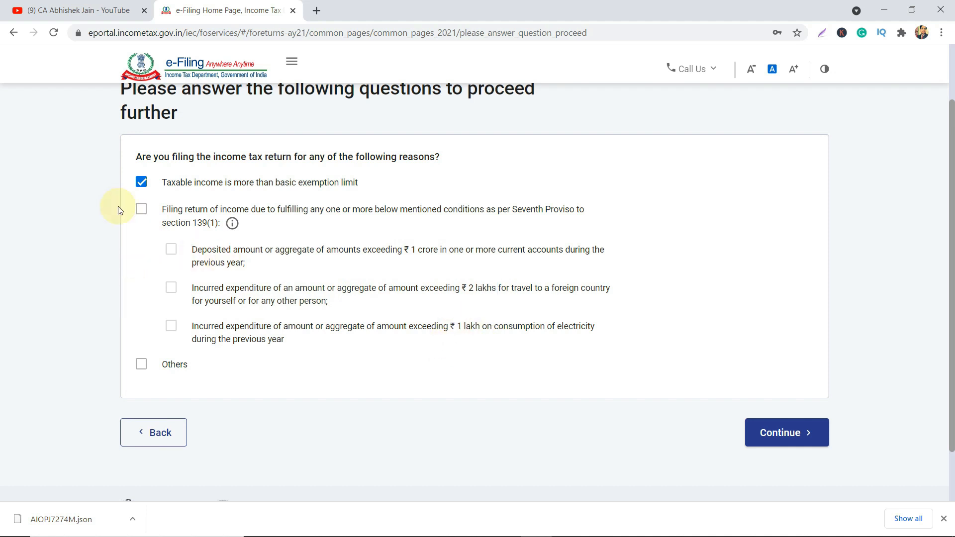
{"action": "left_click", "coordinate": [141, 363]}
Submit the filing reasons, dismiss the pre-filled return notice, and review the Return Summary.
{"action": "left_click", "coordinate": [792, 440]}
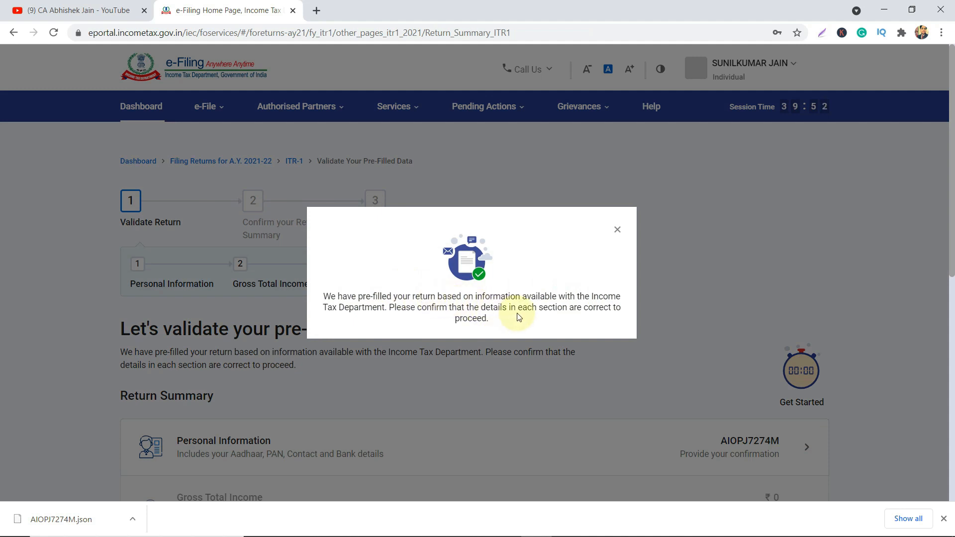
{"action": "left_click", "coordinate": [616, 231]}
{"action": "scroll", "coordinate": [613, 234], "scroll_direction": "down", "scroll_amount": 2}
{"action": "scroll", "coordinate": [614, 234], "scroll_direction": "down", "scroll_amount": 4}
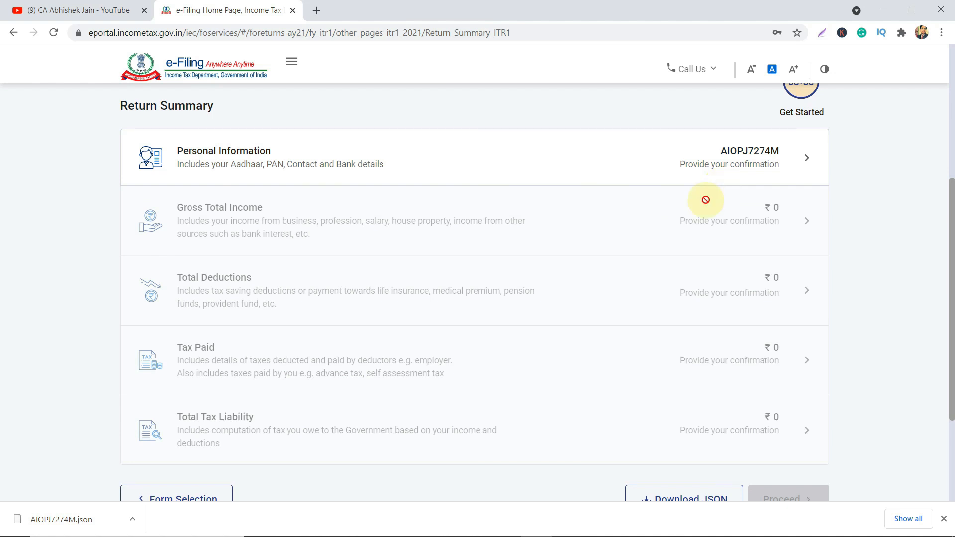
{"action": "scroll", "coordinate": [554, 301], "scroll_direction": "down", "scroll_amount": 2}
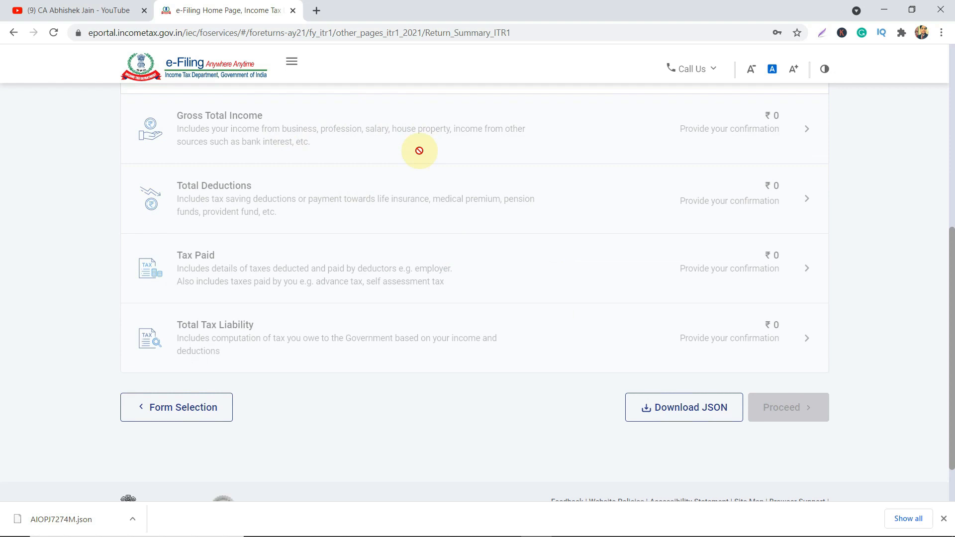
{"action": "scroll", "coordinate": [360, 288], "scroll_direction": "down", "scroll_amount": 1}
{"action": "scroll", "coordinate": [360, 287], "scroll_direction": "up", "scroll_amount": 5}
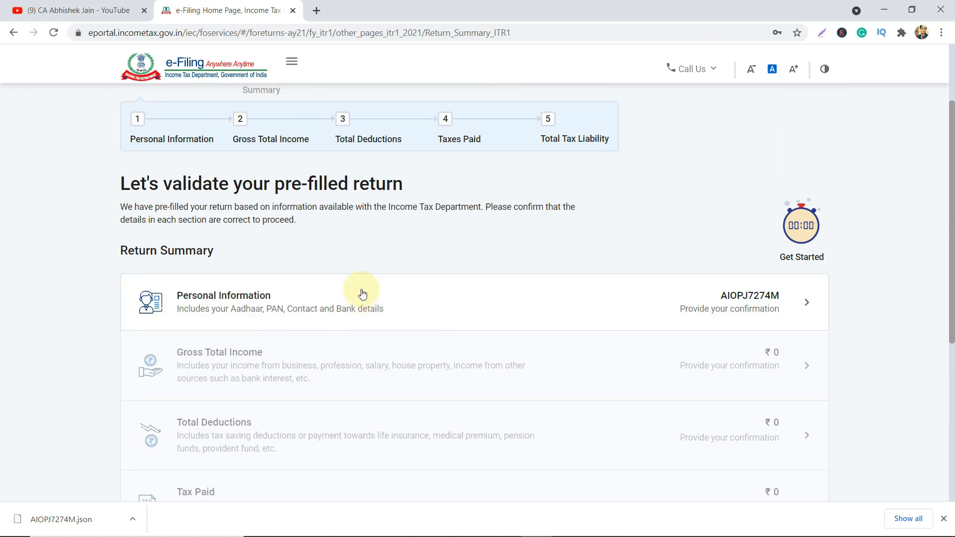
{"action": "scroll", "coordinate": [362, 294], "scroll_direction": "down", "scroll_amount": 2}
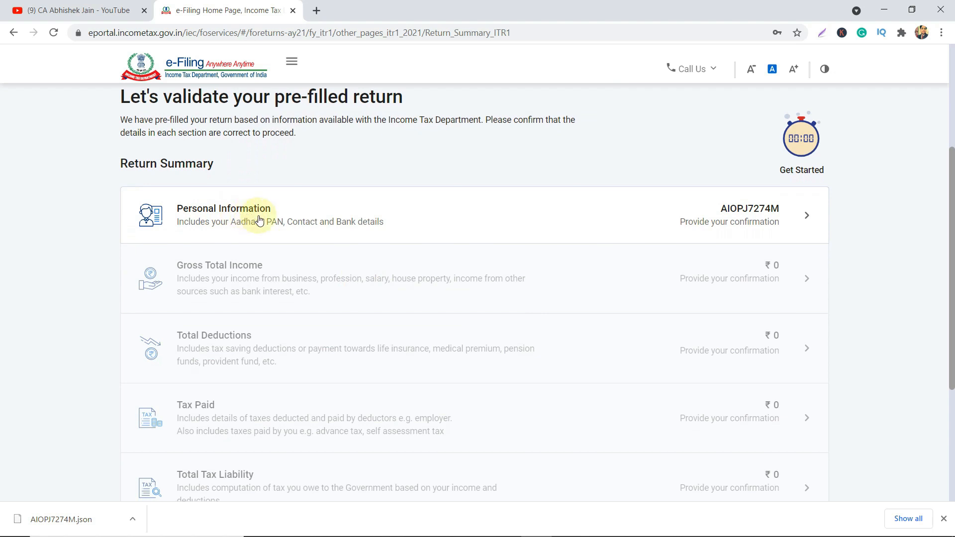
{"action": "scroll", "coordinate": [513, 298], "scroll_direction": "down", "scroll_amount": 4}
{"action": "scroll", "coordinate": [513, 297], "scroll_direction": "up", "scroll_amount": 4}
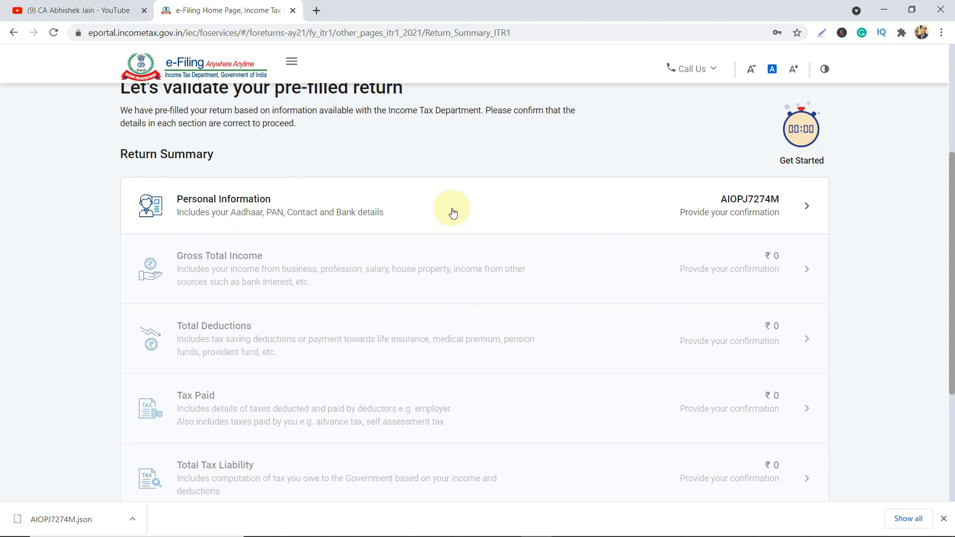
Open the Personal Information section and scroll through it to verify the details.
{"action": "left_click", "coordinate": [524, 219]}
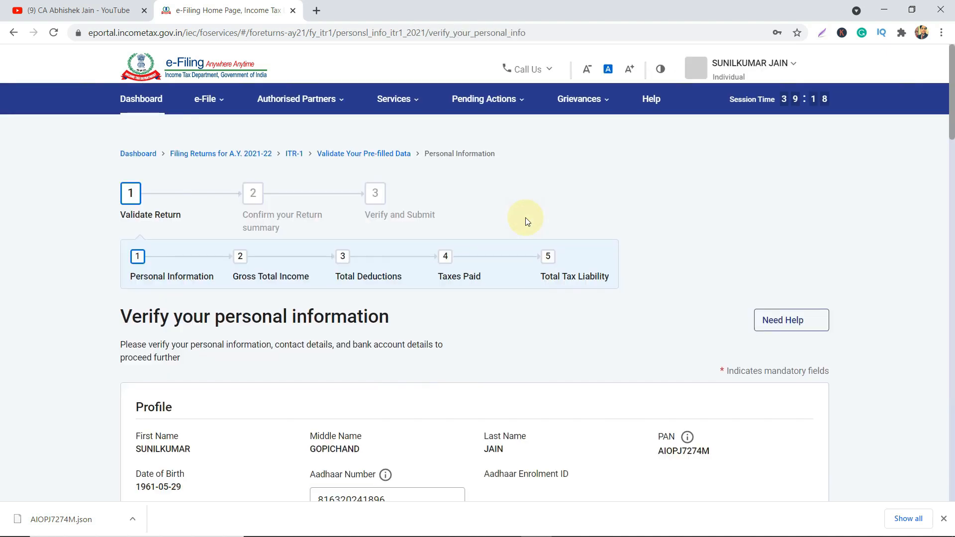
{"action": "scroll", "coordinate": [525, 221], "scroll_direction": "down", "scroll_amount": 2}
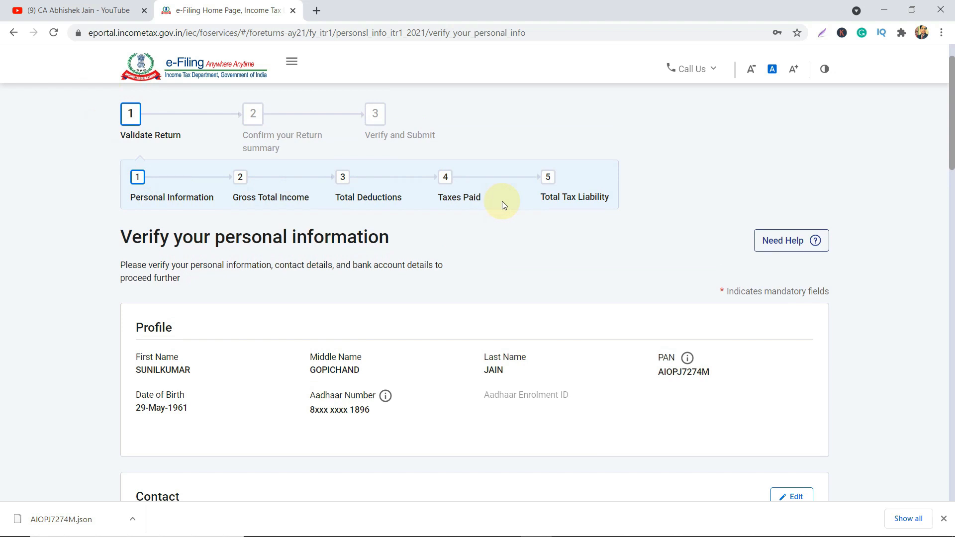
{"action": "scroll", "coordinate": [502, 201], "scroll_direction": "down", "scroll_amount": 2}
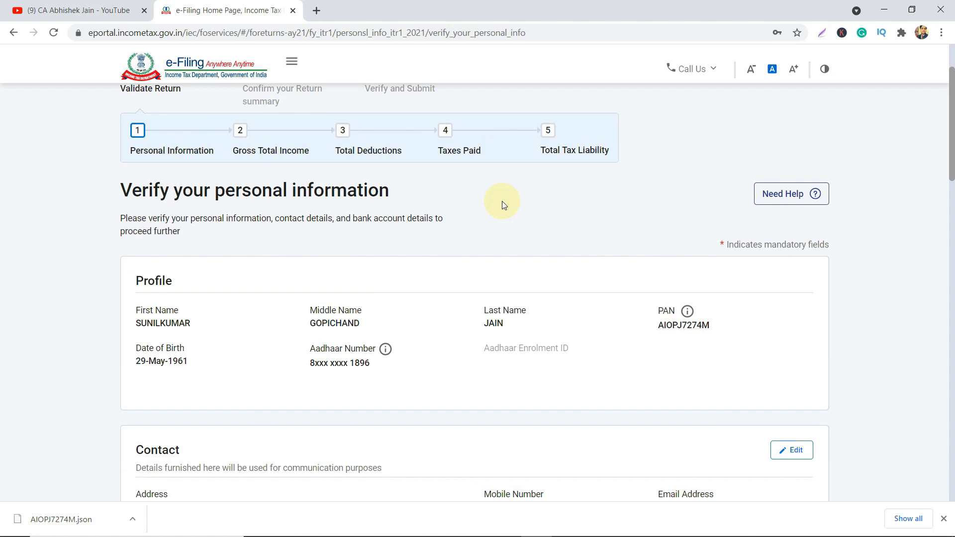
{"action": "scroll", "coordinate": [502, 201], "scroll_direction": "down", "scroll_amount": 3}
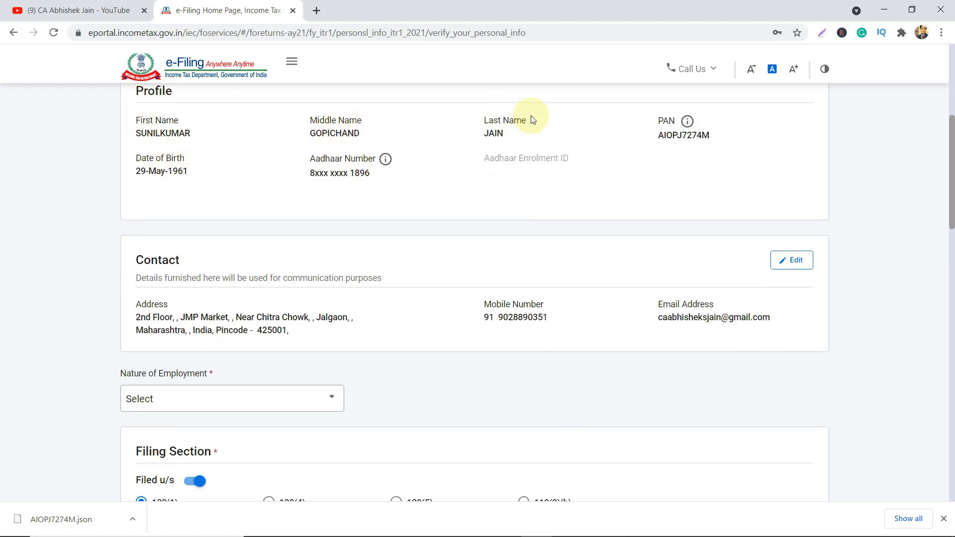
{"action": "scroll", "coordinate": [500, 173], "scroll_direction": "down", "scroll_amount": 2}
{"action": "scroll", "coordinate": [499, 173], "scroll_direction": "down", "scroll_amount": 3}
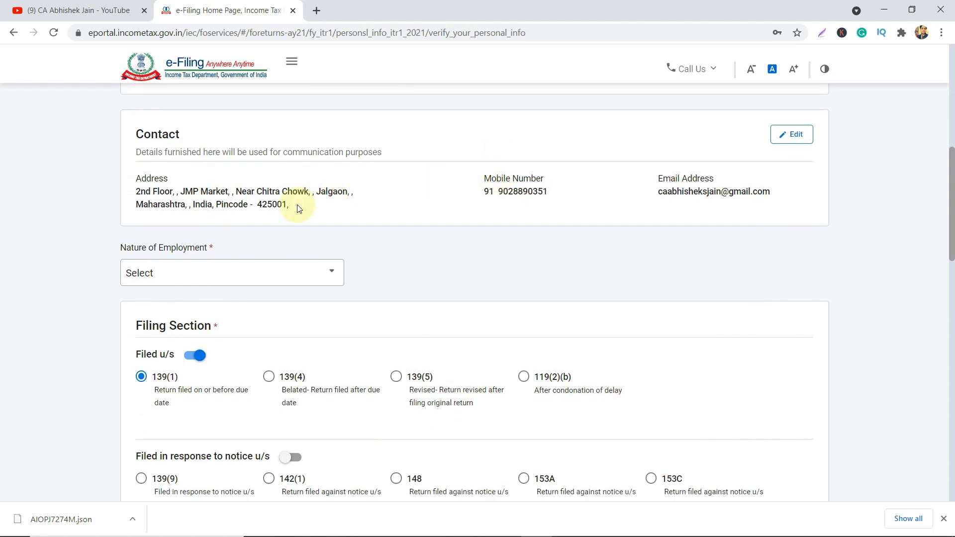
{"action": "scroll", "coordinate": [281, 207], "scroll_direction": "up", "scroll_amount": 1}
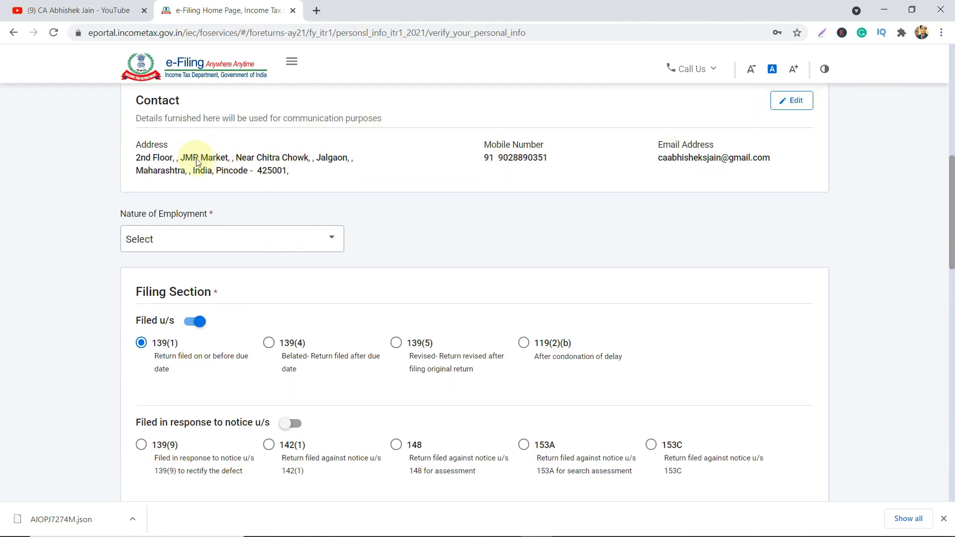
{"action": "scroll", "coordinate": [223, 179], "scroll_direction": "down", "scroll_amount": 1}
{"action": "scroll", "coordinate": [223, 179], "scroll_direction": "down", "scroll_amount": 2}
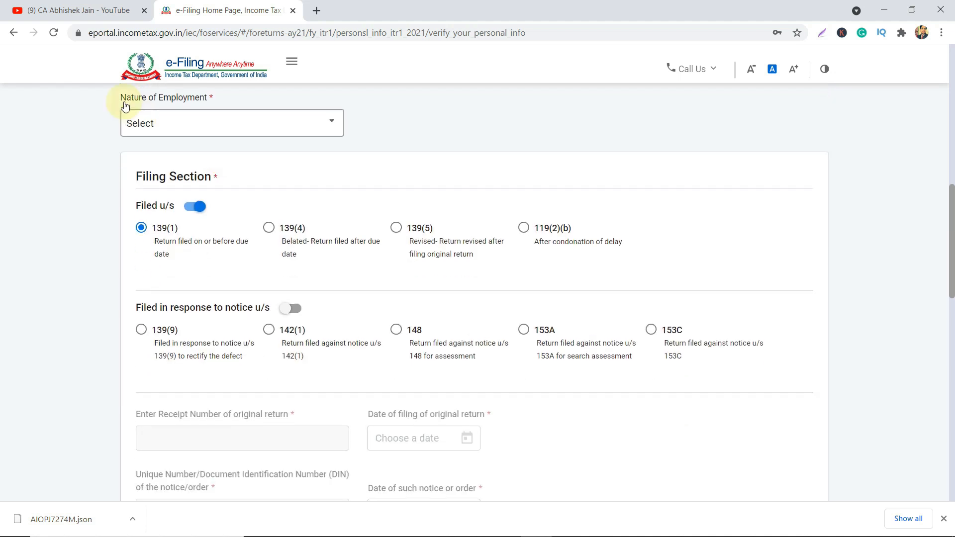
Choose Others for the mandatory Nature of Employment field.
{"action": "double_click", "coordinate": [211, 97]}
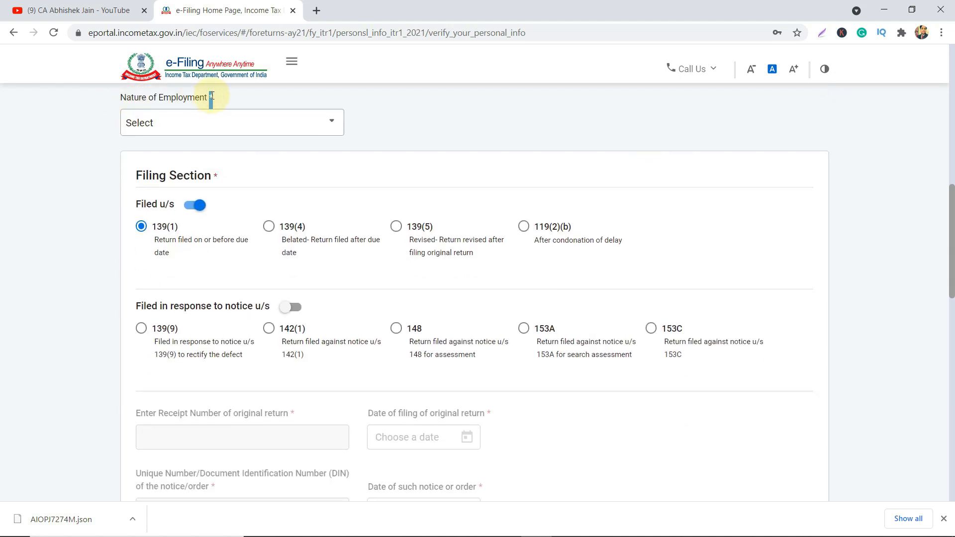
{"action": "left_click", "coordinate": [144, 125]}
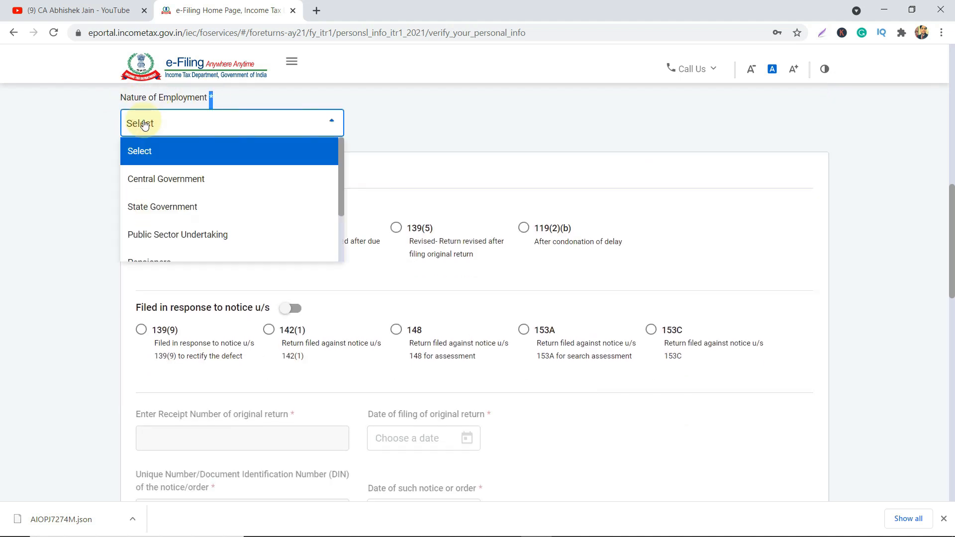
{"action": "scroll", "coordinate": [181, 199], "scroll_direction": "down", "scroll_amount": 2}
{"action": "scroll", "coordinate": [181, 204], "scroll_direction": "down", "scroll_amount": 1}
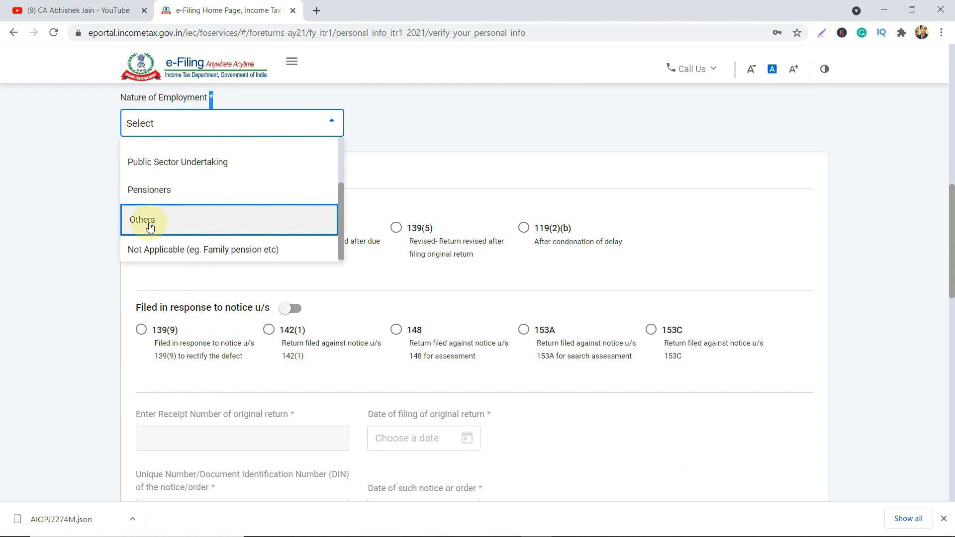
{"action": "left_click", "coordinate": [145, 220]}
{"action": "left_click", "coordinate": [383, 169]}
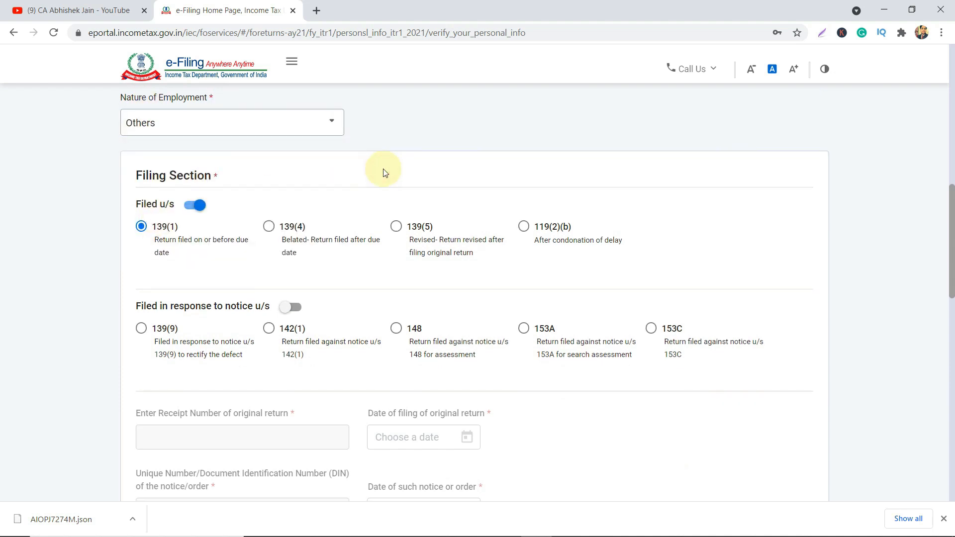
{"action": "scroll", "coordinate": [384, 171], "scroll_direction": "down", "scroll_amount": 1}
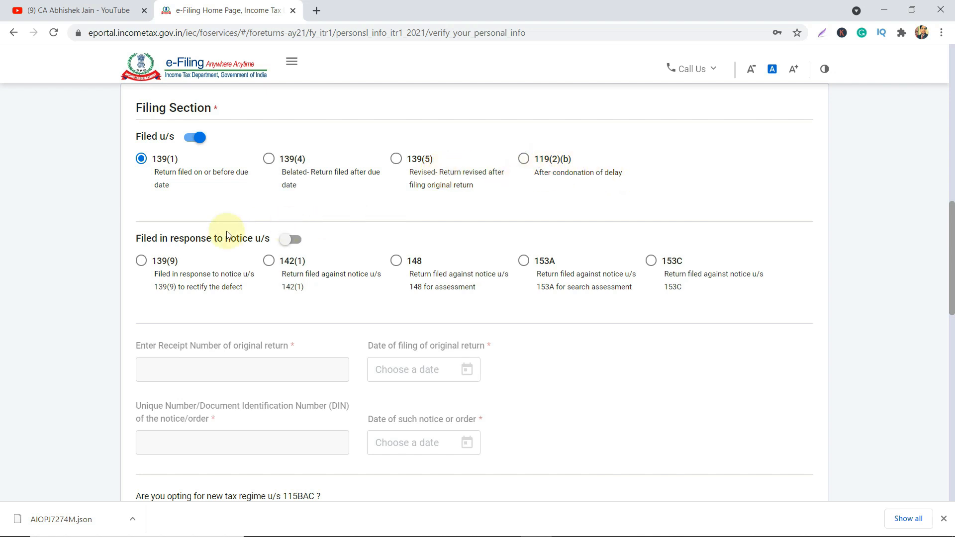
{"action": "scroll", "coordinate": [227, 235], "scroll_direction": "down", "scroll_amount": 1}
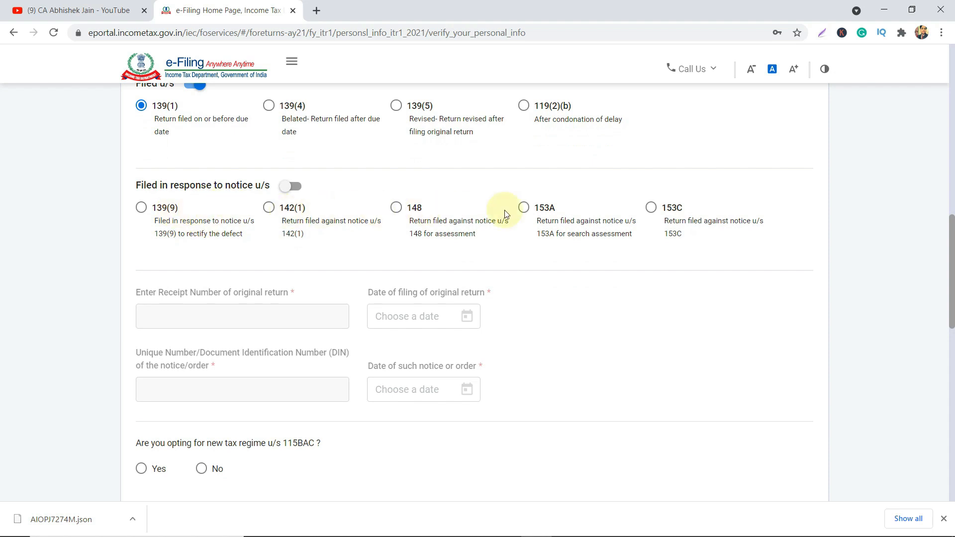
{"action": "scroll", "coordinate": [203, 234], "scroll_direction": "down", "scroll_amount": 3}
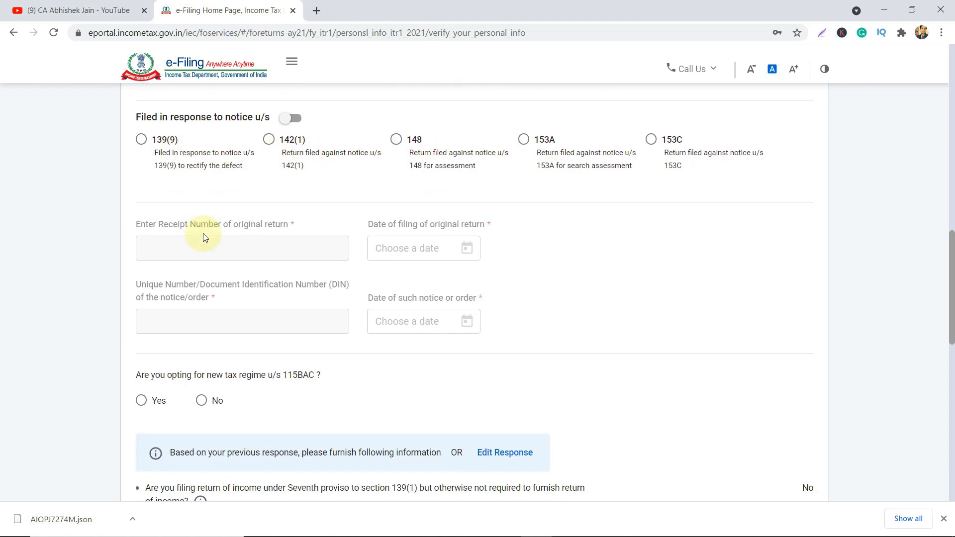
{"action": "scroll", "coordinate": [203, 234], "scroll_direction": "down", "scroll_amount": 2}
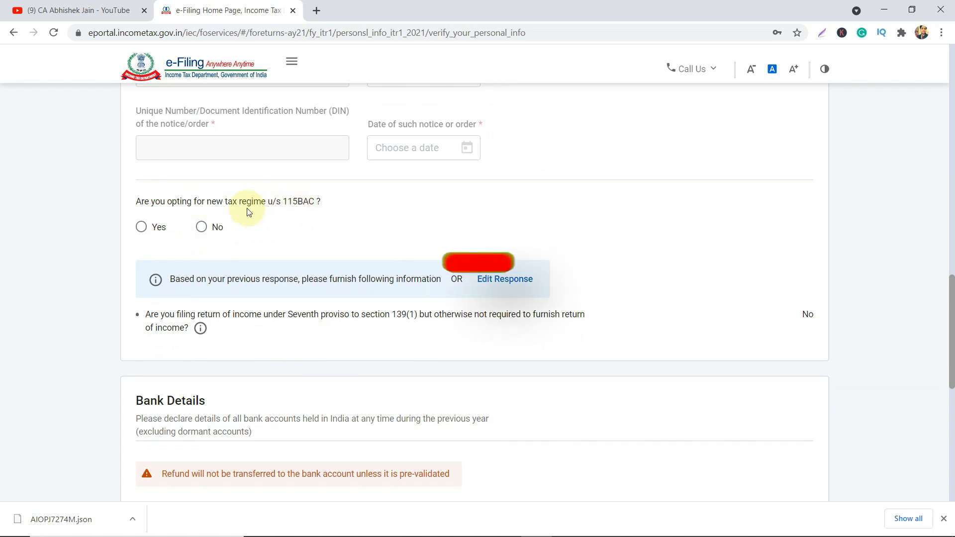
{"action": "double_click", "coordinate": [229, 204]}
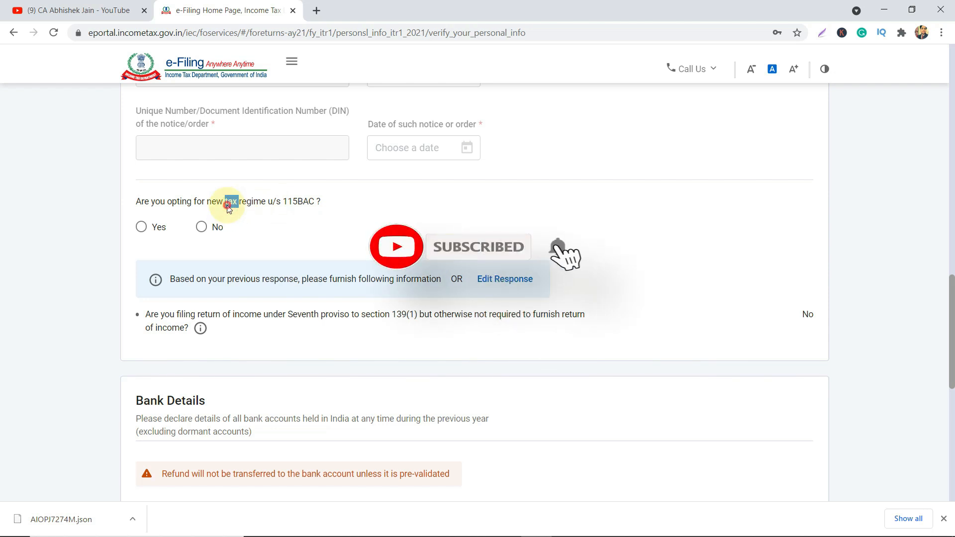
{"action": "triple_click", "coordinate": [227, 208]}
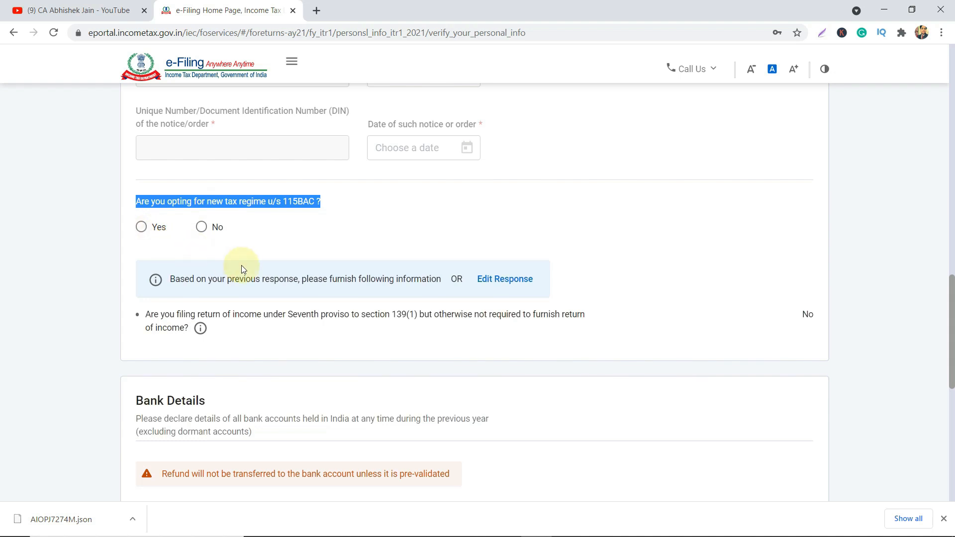
Pick Yes for the 115BAC new tax regime, then cancel the confirmation dialog.
{"action": "left_click", "coordinate": [151, 229]}
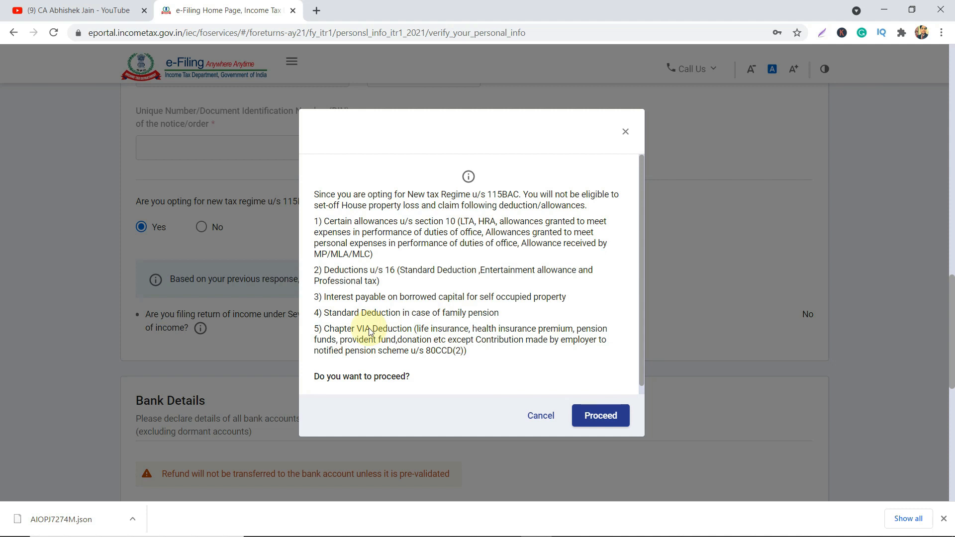
{"action": "scroll", "coordinate": [369, 330], "scroll_direction": "down", "scroll_amount": 1}
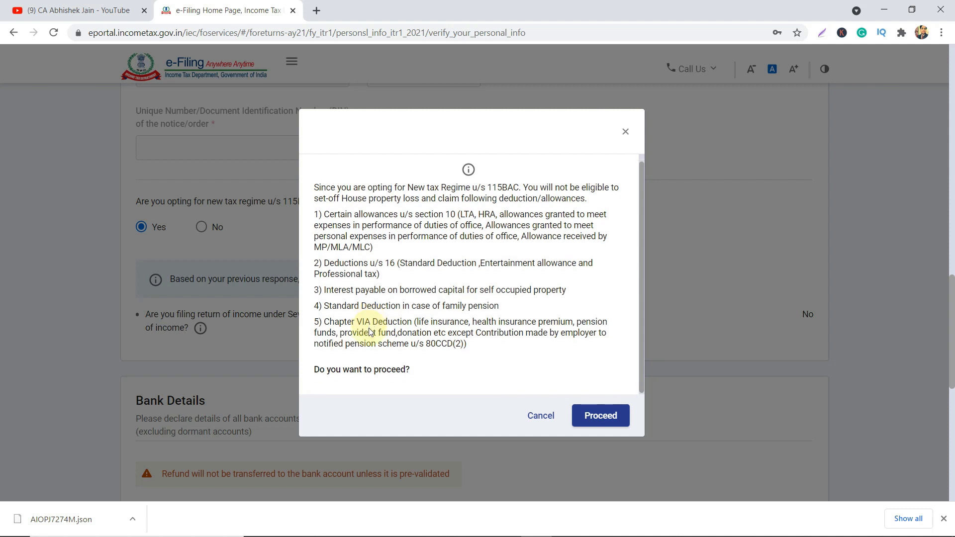
{"action": "left_click", "coordinate": [537, 416]}
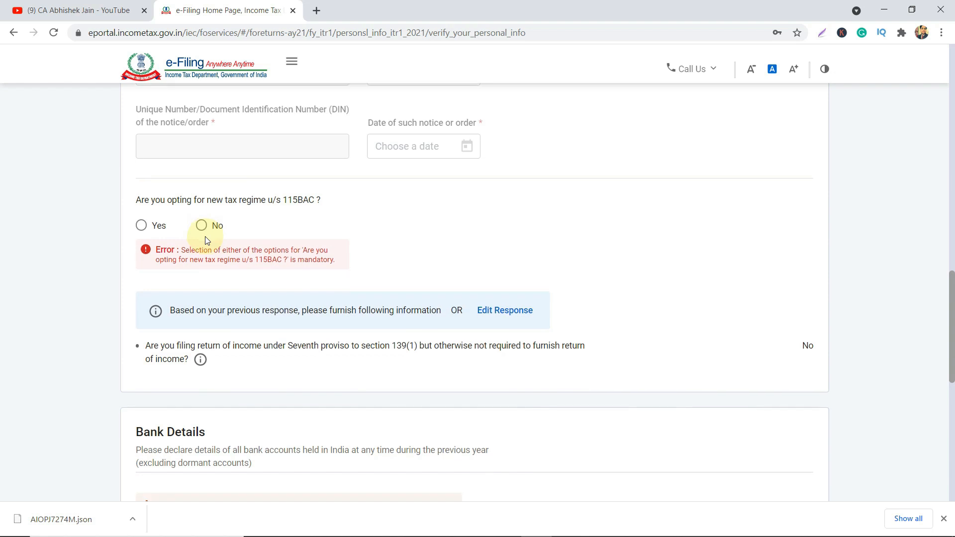
{"action": "scroll", "coordinate": [206, 239], "scroll_direction": "down", "scroll_amount": 2}
Answer No to the 115BAC new tax regime question and confirm the personal information.
{"action": "left_click", "coordinate": [201, 127]}
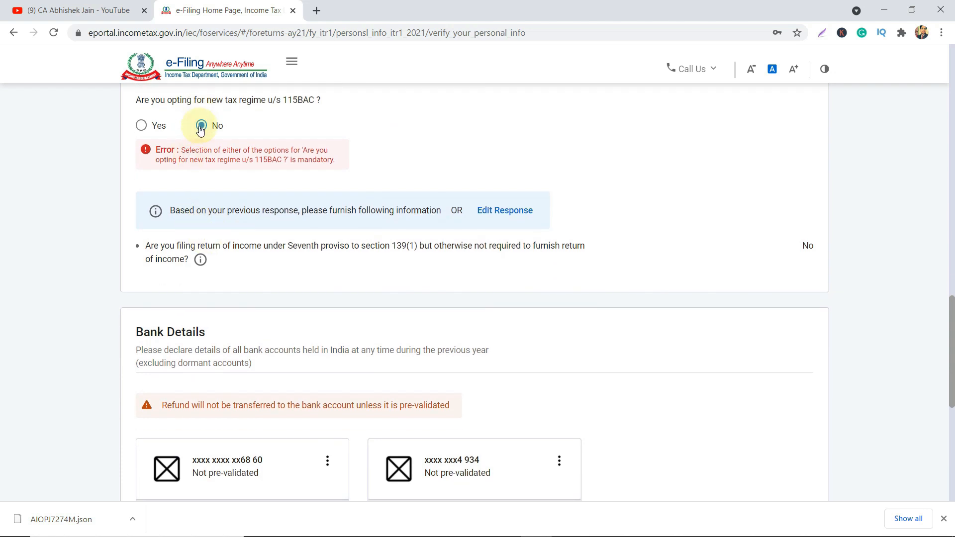
{"action": "scroll", "coordinate": [220, 225], "scroll_direction": "down", "scroll_amount": 3}
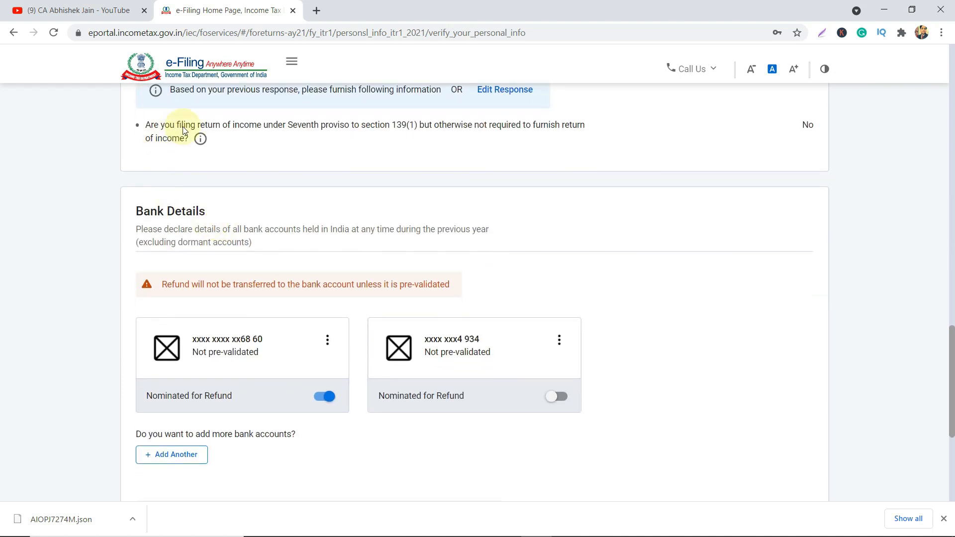
{"action": "scroll", "coordinate": [252, 132], "scroll_direction": "down", "scroll_amount": 2}
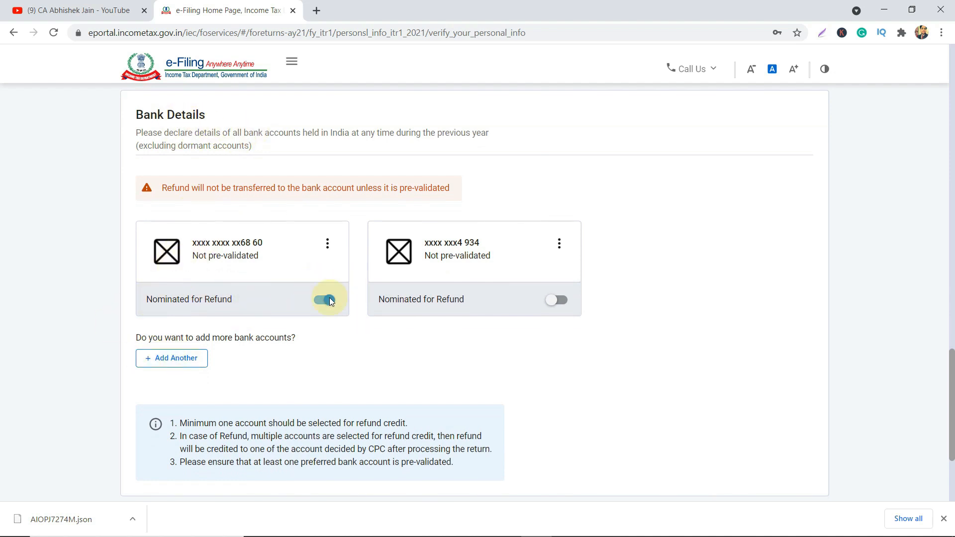
{"action": "scroll", "coordinate": [331, 301], "scroll_direction": "down", "scroll_amount": 3}
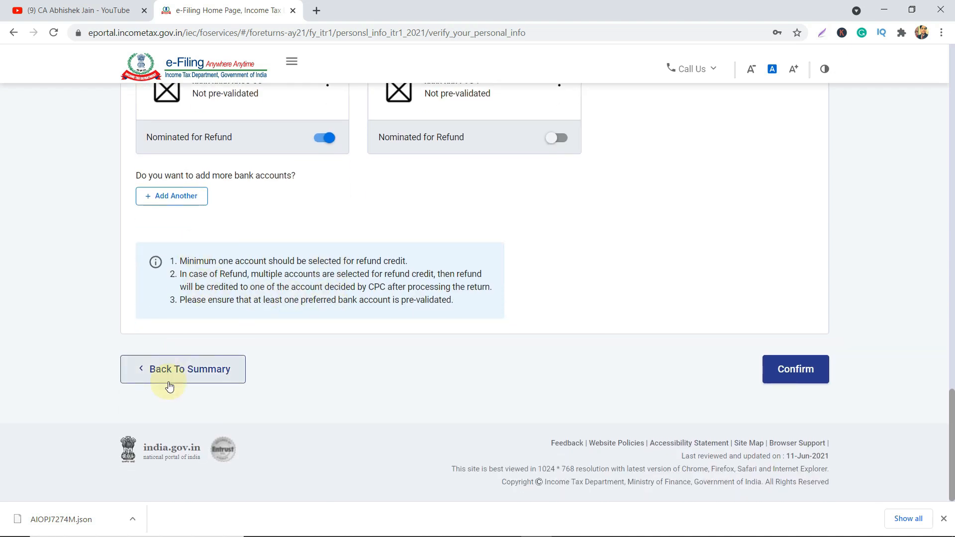
{"action": "left_click", "coordinate": [799, 365]}
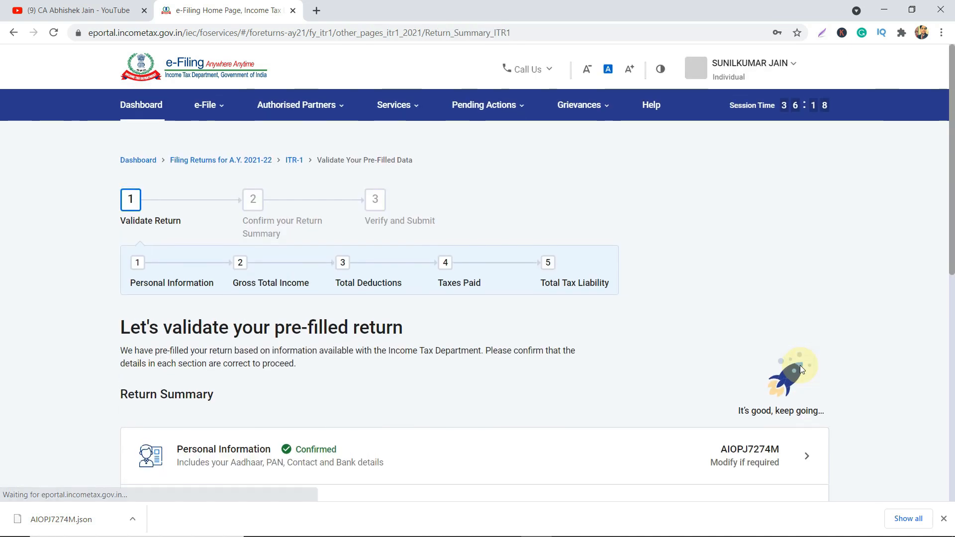
{"action": "scroll", "coordinate": [428, 345], "scroll_direction": "down", "scroll_amount": 5}
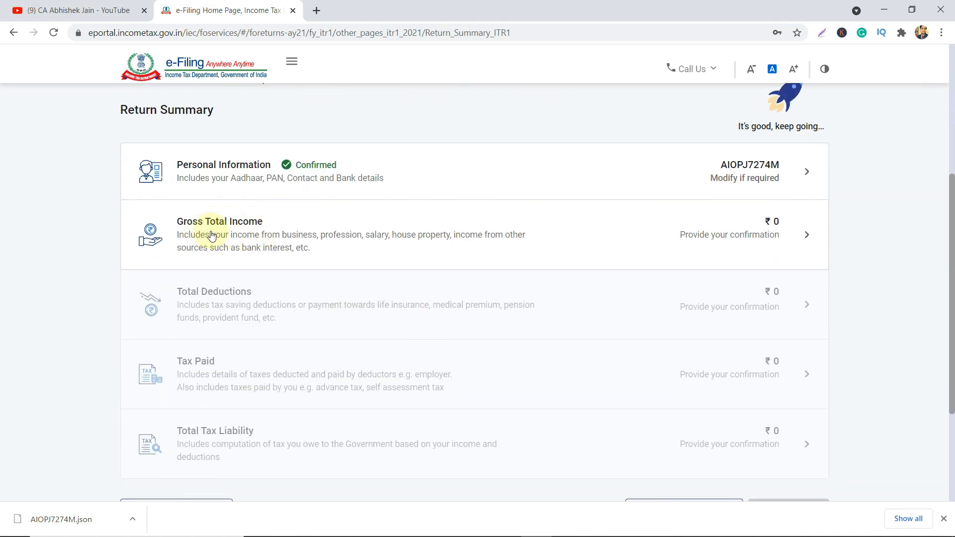
Open Gross Total Income, edit Income from Salary, and switch to the Form 16 Part B PDF.
{"action": "left_click", "coordinate": [758, 230]}
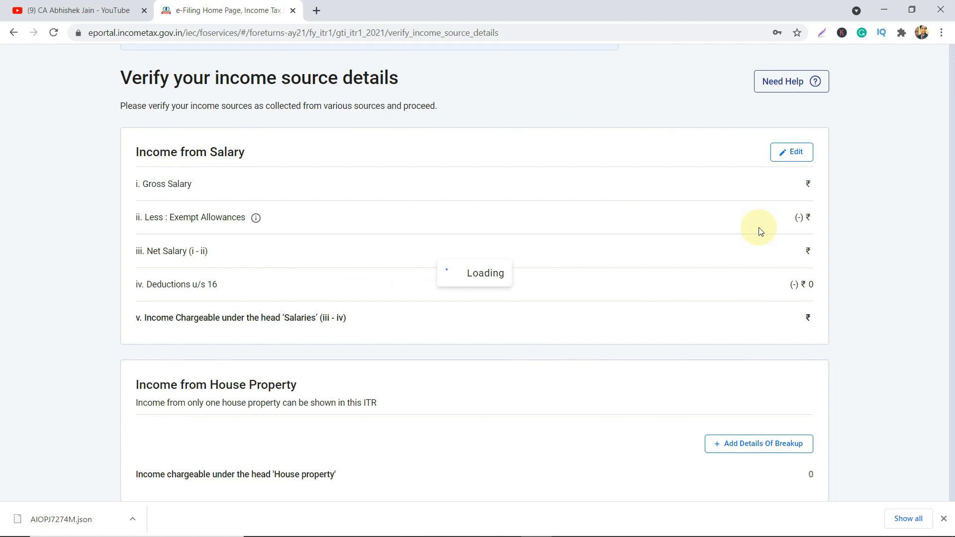
{"action": "scroll", "coordinate": [788, 244], "scroll_direction": "down", "scroll_amount": 3}
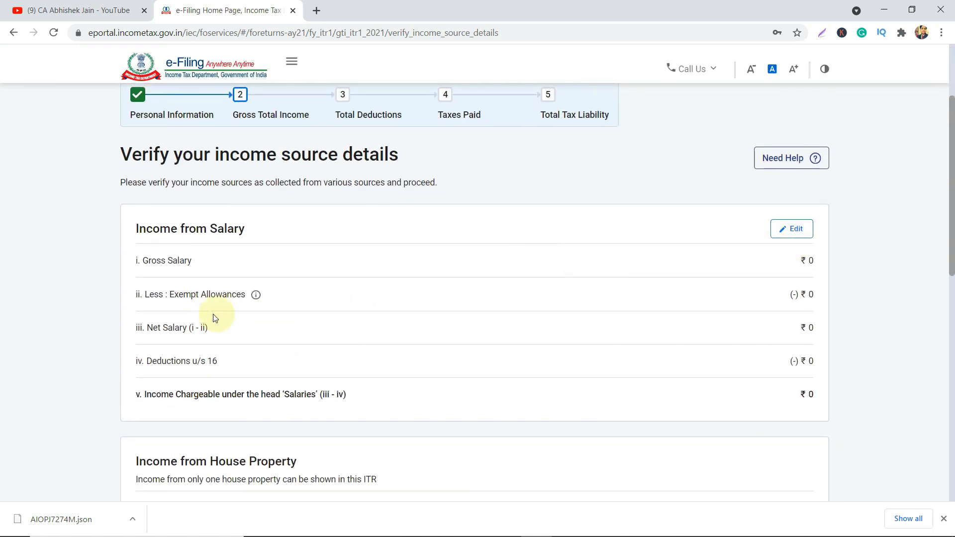
{"action": "scroll", "coordinate": [261, 411], "scroll_direction": "down", "scroll_amount": 5}
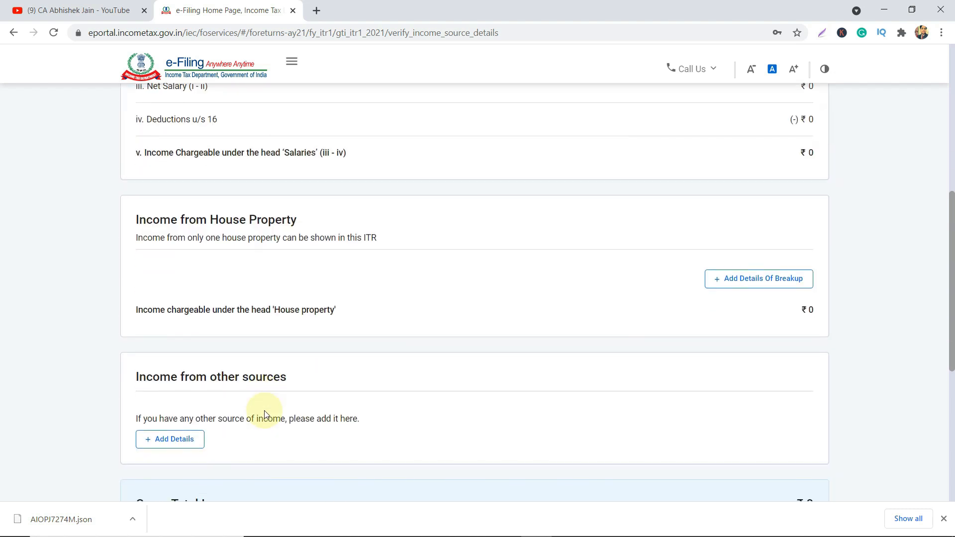
{"action": "scroll", "coordinate": [264, 410], "scroll_direction": "up", "scroll_amount": 2}
{"action": "scroll", "coordinate": [260, 412], "scroll_direction": "down", "scroll_amount": 5}
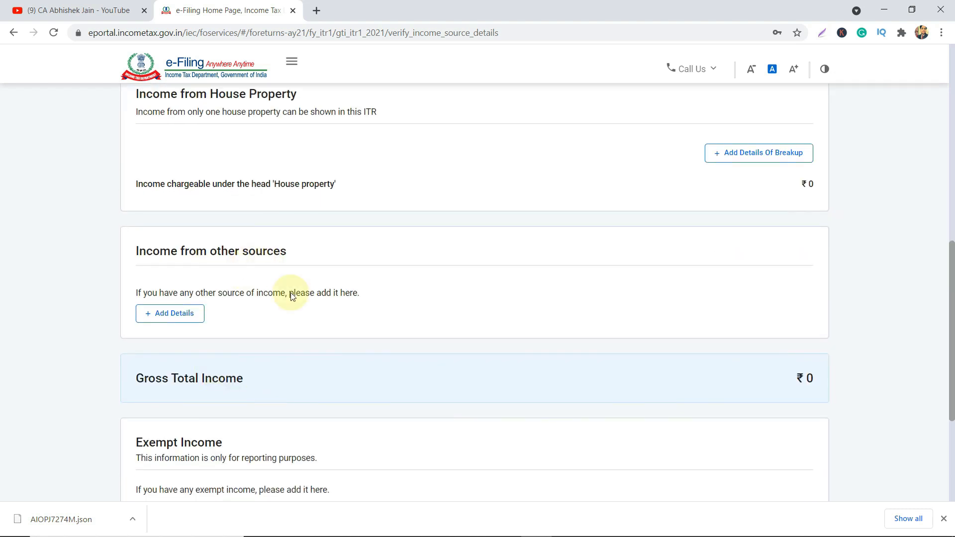
{"action": "scroll", "coordinate": [293, 297], "scroll_direction": "down", "scroll_amount": 4}
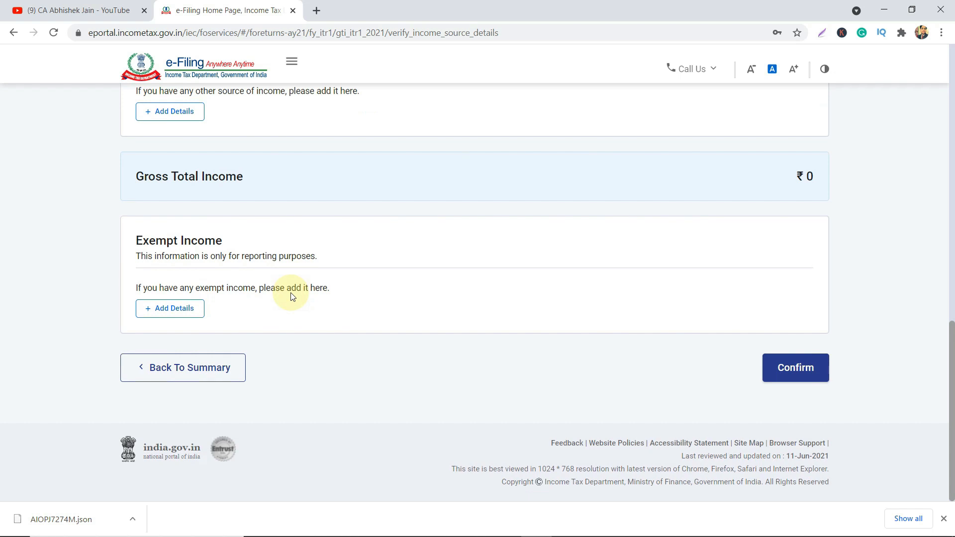
{"action": "scroll", "coordinate": [292, 296], "scroll_direction": "up", "scroll_amount": 12}
{"action": "left_click", "coordinate": [795, 256]}
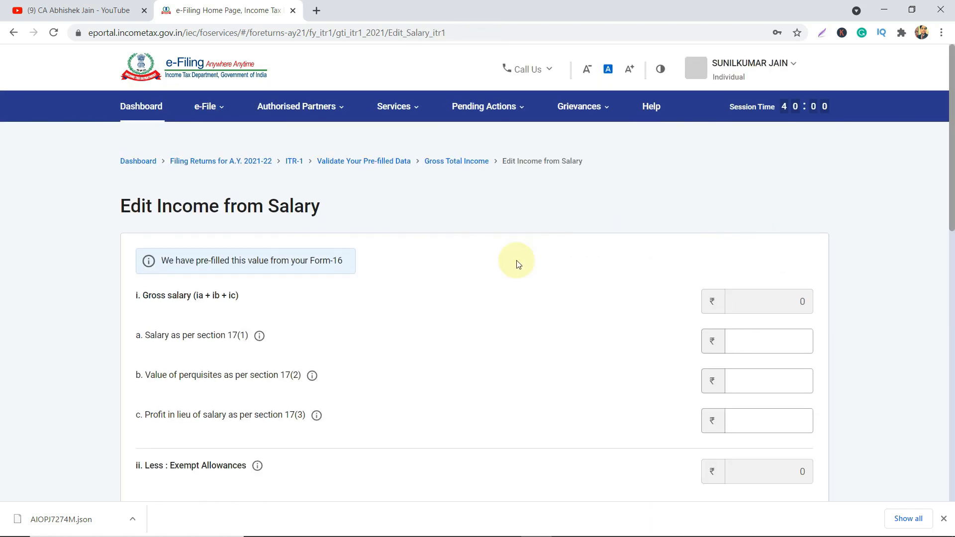
{"action": "key", "text": "alt+Tab"}
{"action": "key", "text": "alt+Tab"}
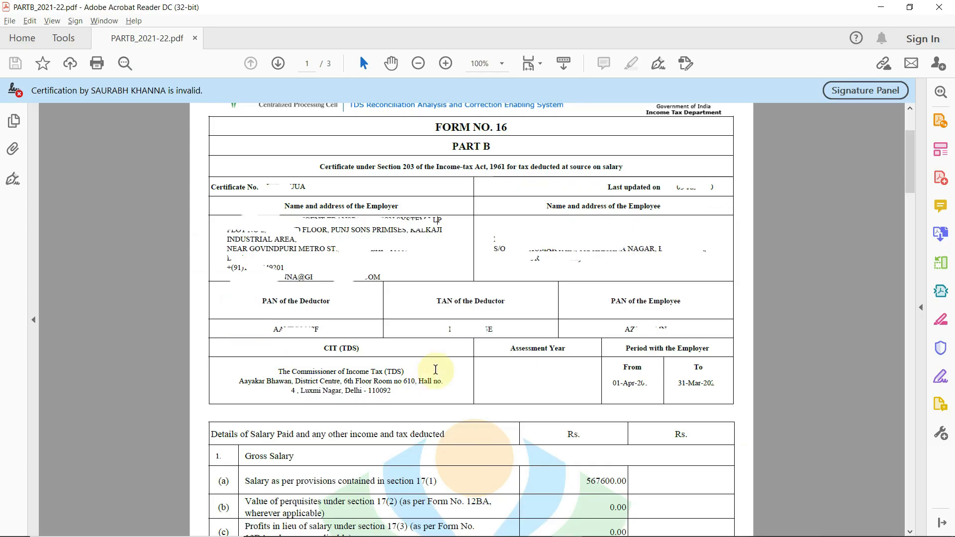
Select the 567600.00 section 17(1) salary in Form 16, then return to the e-Filing page.
{"action": "scroll", "coordinate": [433, 369], "scroll_direction": "down", "scroll_amount": 1}
{"action": "scroll", "coordinate": [436, 369], "scroll_direction": "down", "scroll_amount": 5}
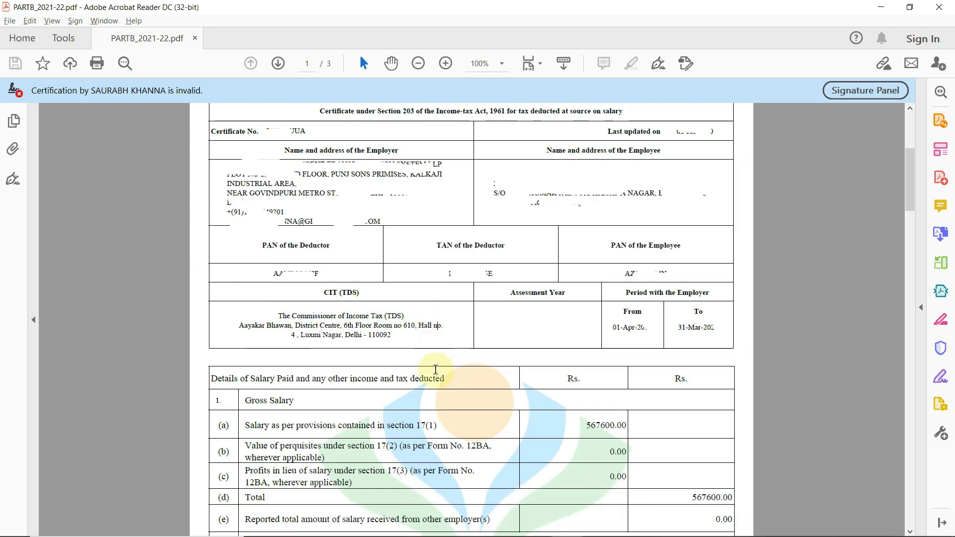
{"action": "scroll", "coordinate": [435, 369], "scroll_direction": "down", "scroll_amount": 8}
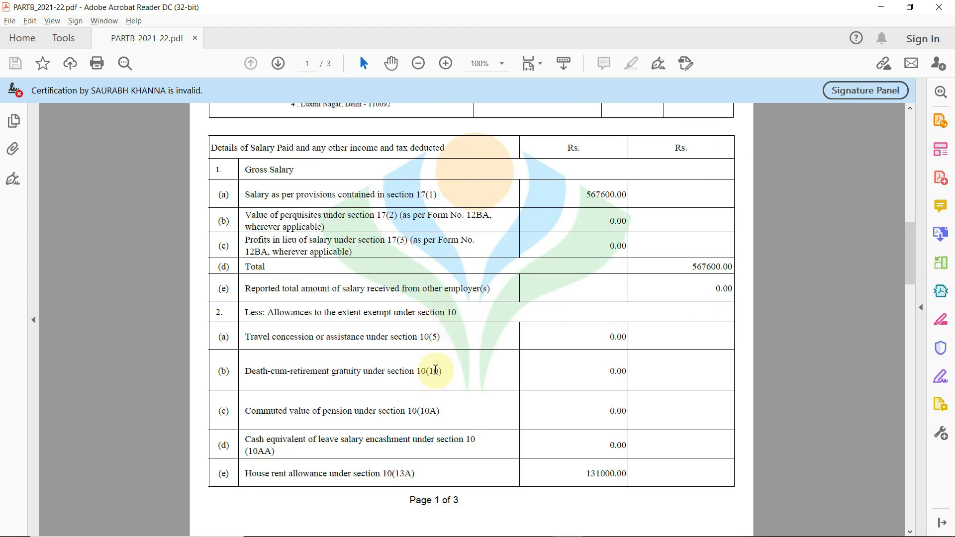
{"action": "scroll", "coordinate": [435, 369], "scroll_direction": "down", "scroll_amount": 6}
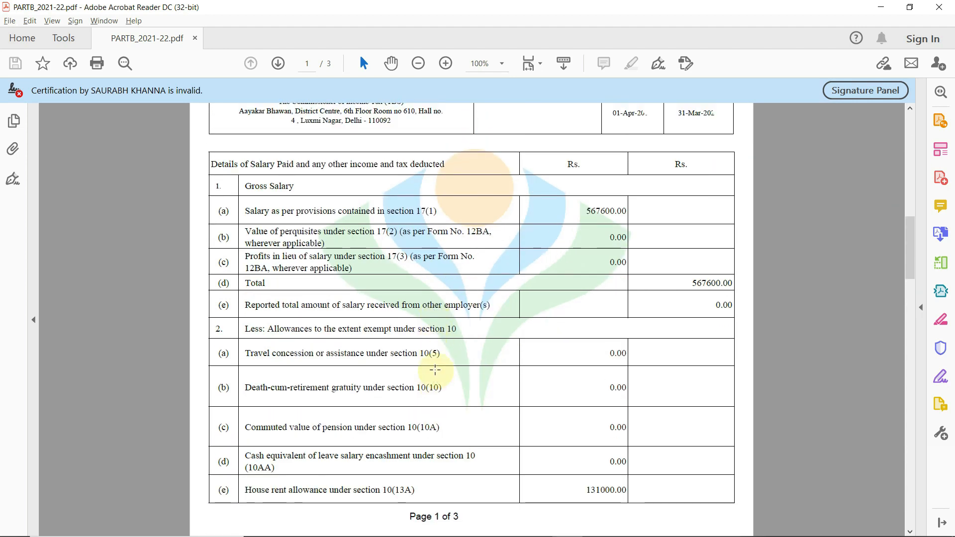
{"action": "scroll", "coordinate": [435, 369], "scroll_direction": "up", "scroll_amount": 5}
{"action": "scroll", "coordinate": [435, 369], "scroll_direction": "down", "scroll_amount": 5}
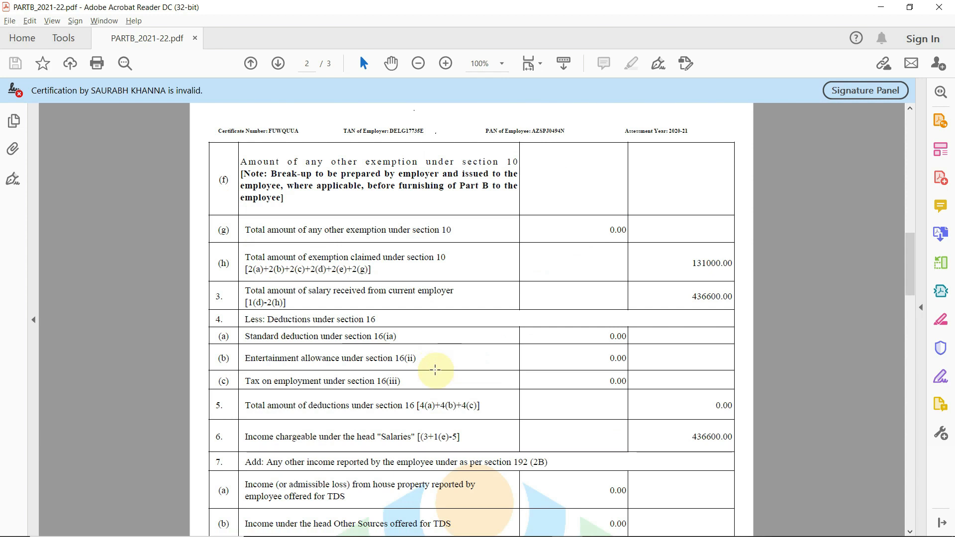
{"action": "scroll", "coordinate": [435, 368], "scroll_direction": "up", "scroll_amount": 5}
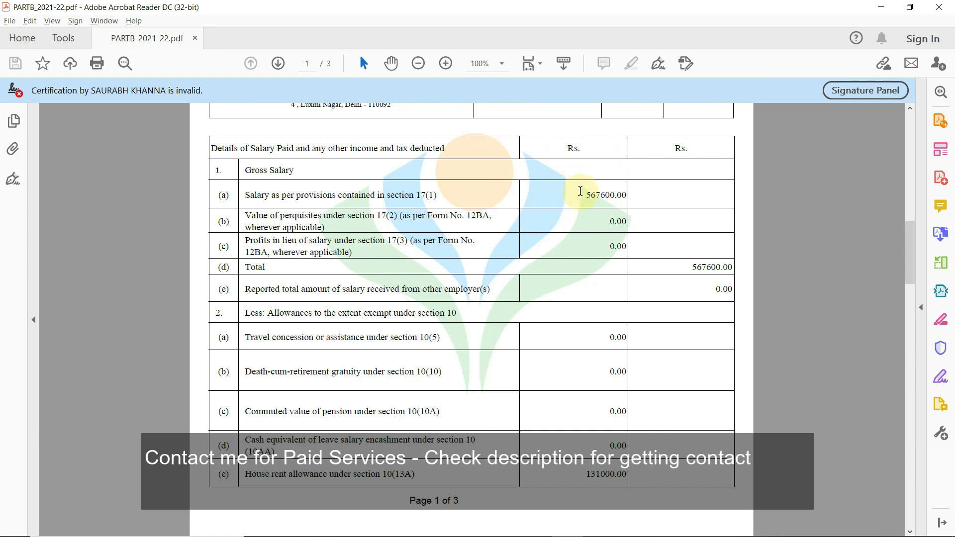
{"action": "left_click_drag", "start_coordinate": [587, 194], "coordinate": [617, 194]}
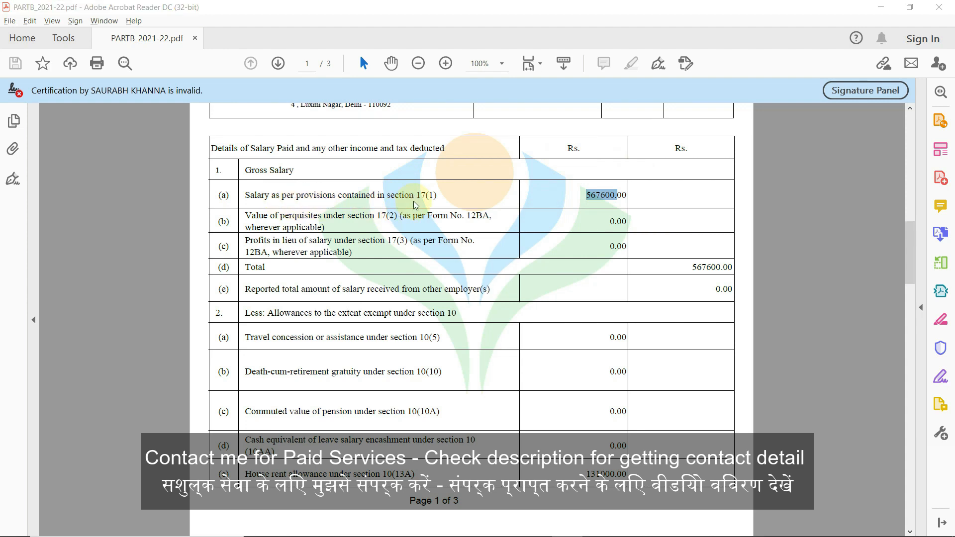
{"action": "key", "text": "alt+Tab"}
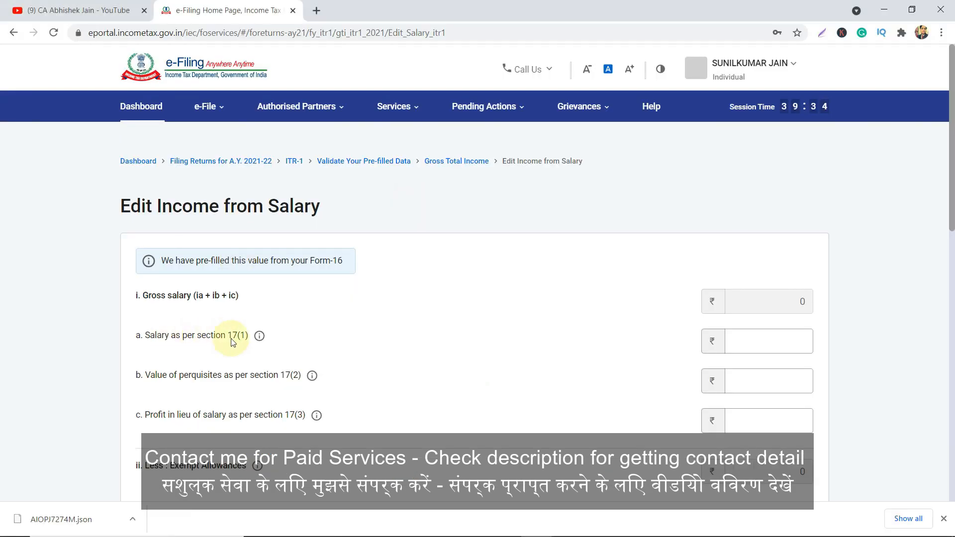
Enter 567600 as the section 17(1) salary after comparing with Form 16.
{"action": "key", "text": "alt+Tab"}
{"action": "key", "text": "alt+Tab"}
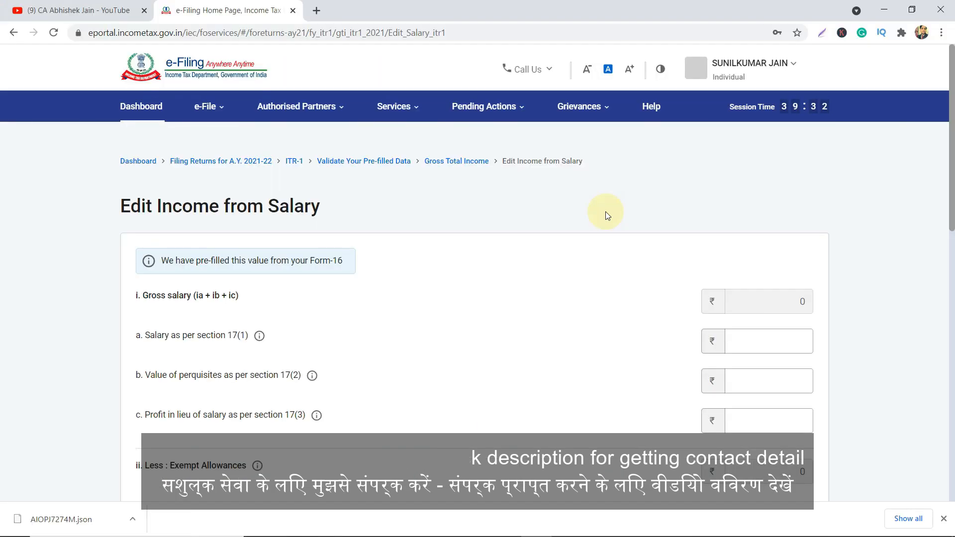
{"action": "key", "text": "alt+Tab"}
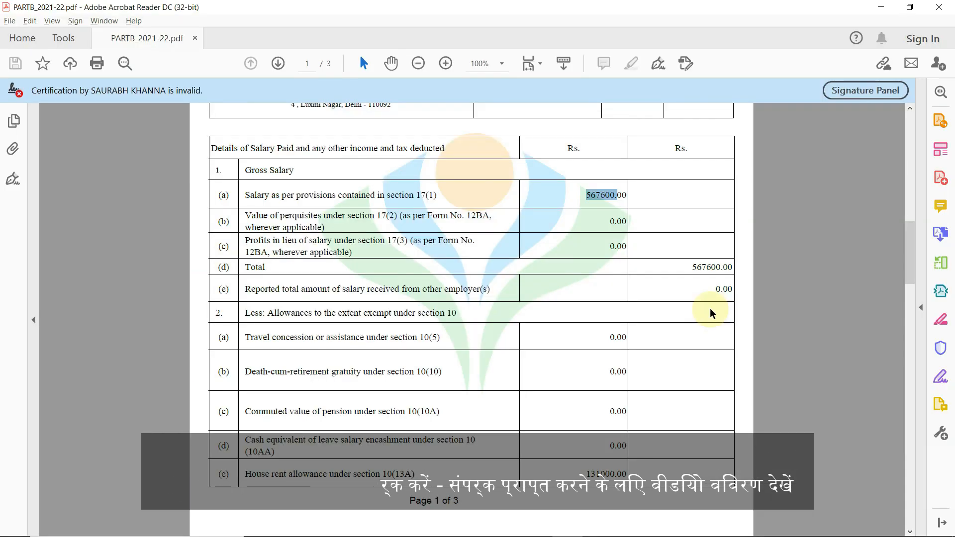
{"action": "key", "text": "alt+Tab"}
{"action": "left_click", "coordinate": [754, 343]}
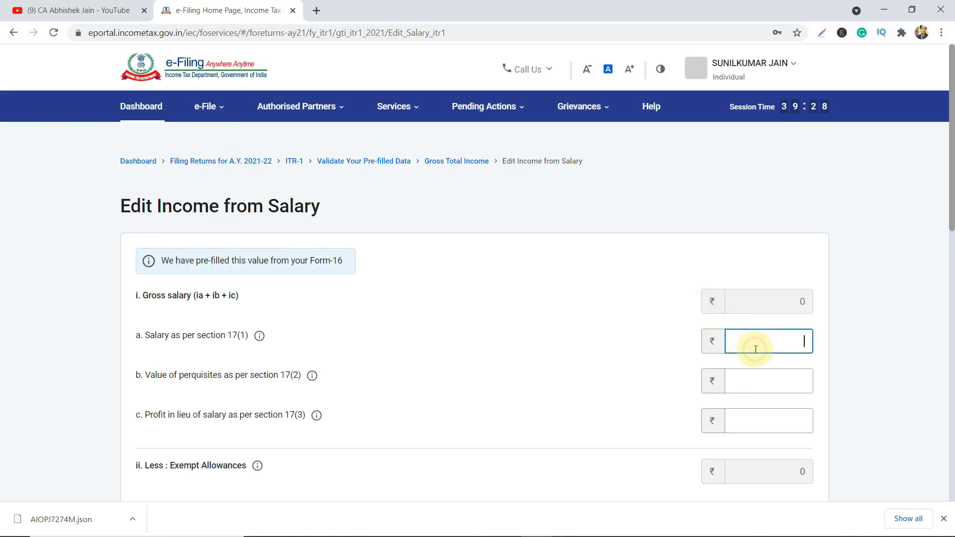
{"action": "type", "text": "567600"}
{"action": "key", "text": "Tab"}
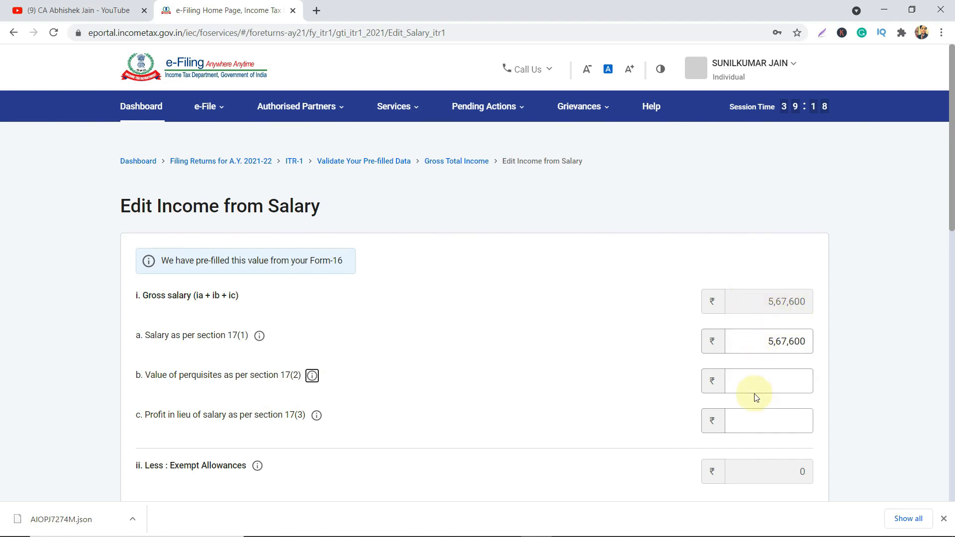
Check Form 16 perquisites and leave 17(2) and 17(3) at 0, moving to Exempt Allowances.
{"action": "key", "text": "alt+Tab"}
{"action": "key", "text": "alt+Tab"}
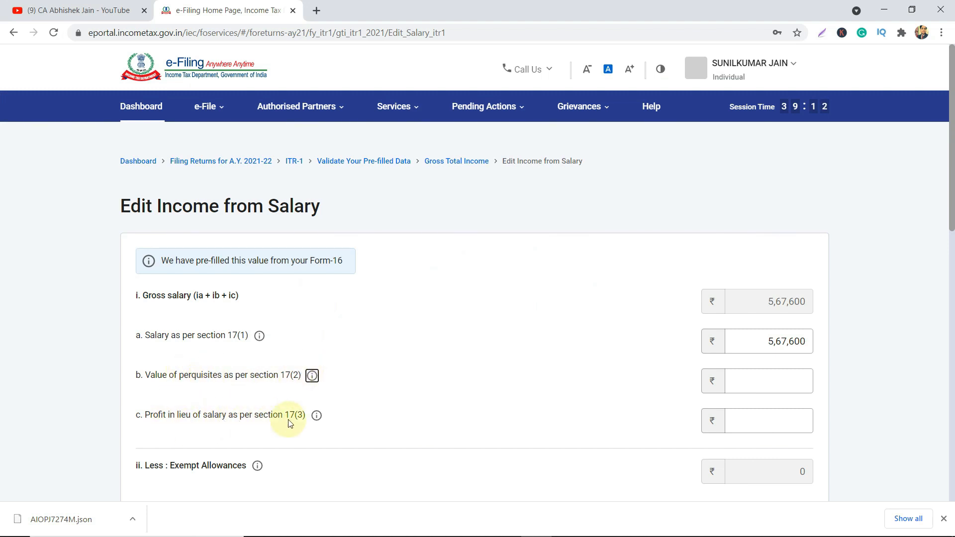
{"action": "key", "text": "alt+Tab"}
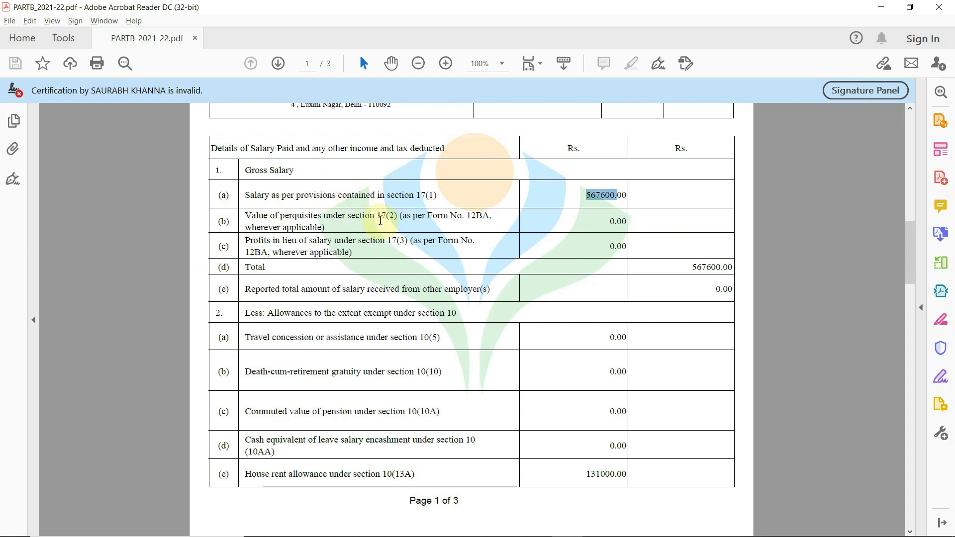
{"action": "left_click", "coordinate": [383, 219]}
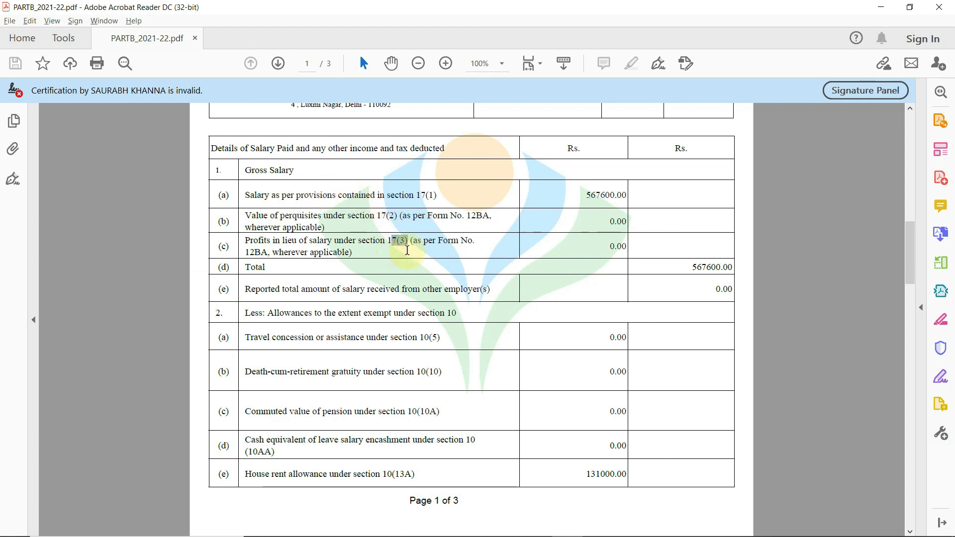
{"action": "key", "text": "alt+Tab"}
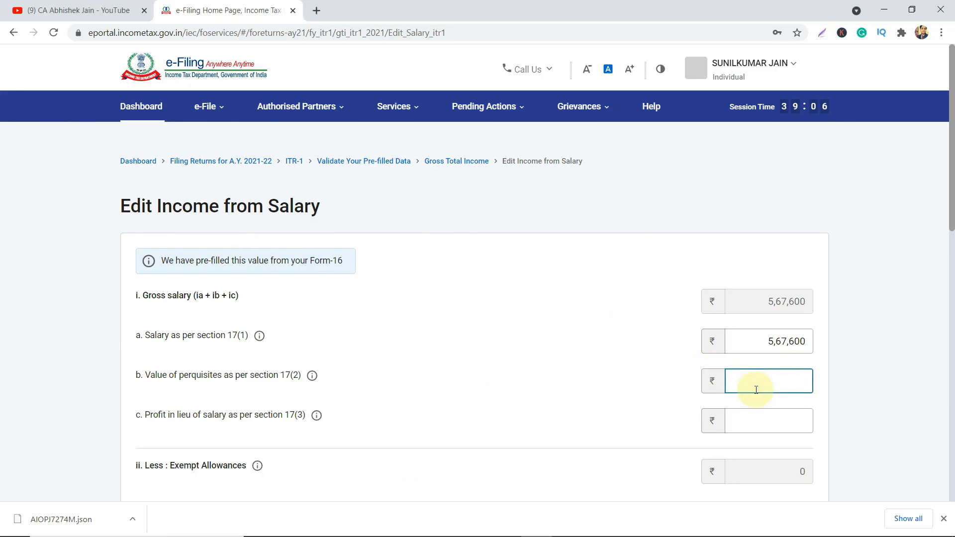
{"action": "key", "text": "Tab"}
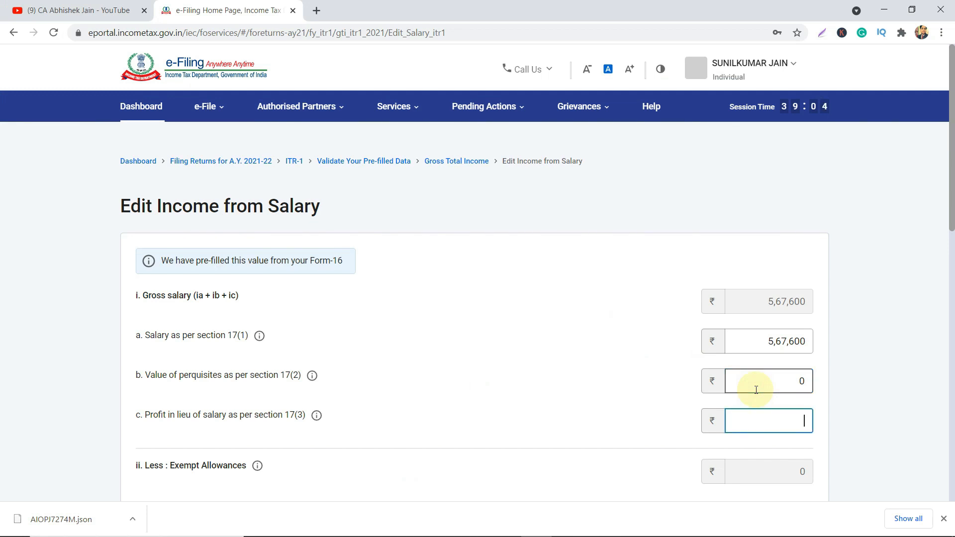
{"action": "key", "text": "Tab"}
{"action": "scroll", "coordinate": [756, 388], "scroll_direction": "down", "scroll_amount": 5}
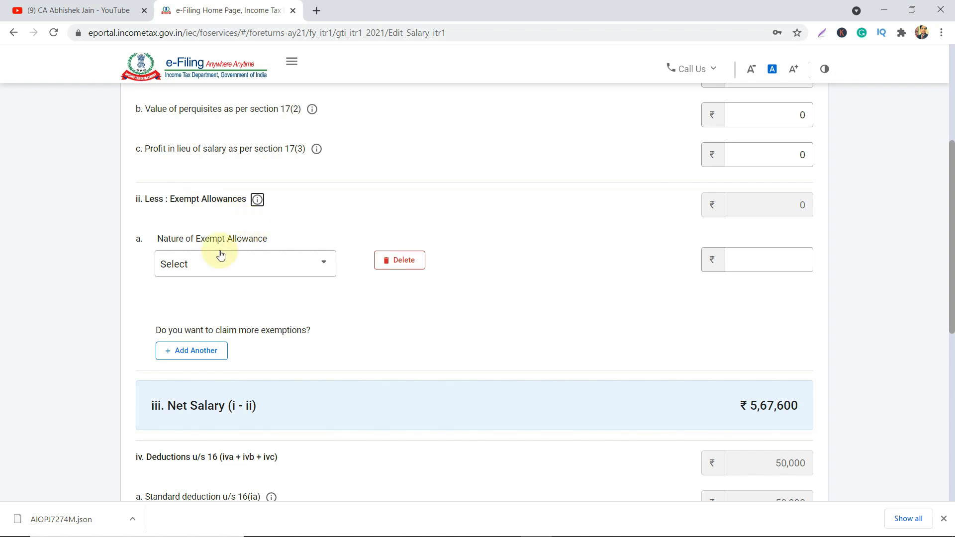
Review Form 16's section 10 allowance rows, marking the 131000.00 house rent allowance, then open the allowance type list.
{"action": "left_click", "coordinate": [306, 268]}
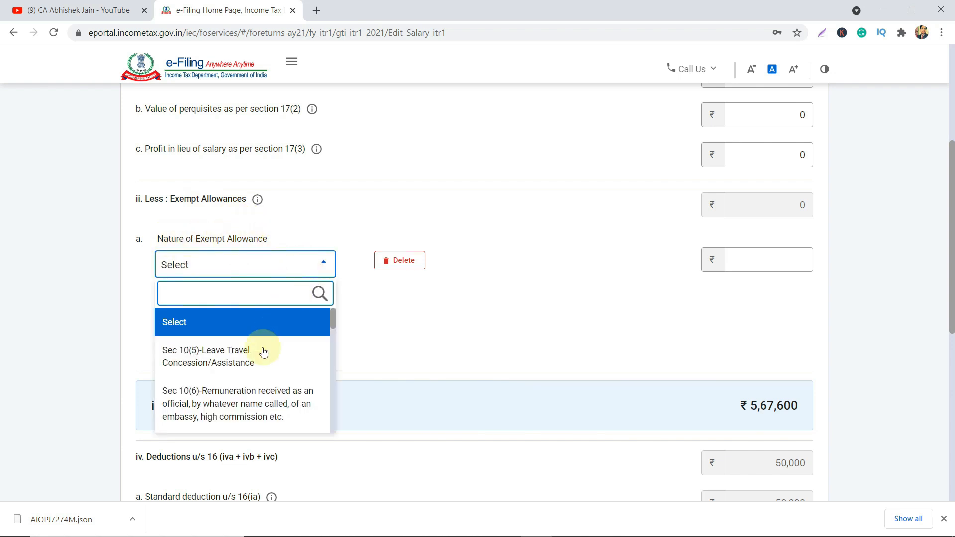
{"action": "key", "text": "alt+Tab"}
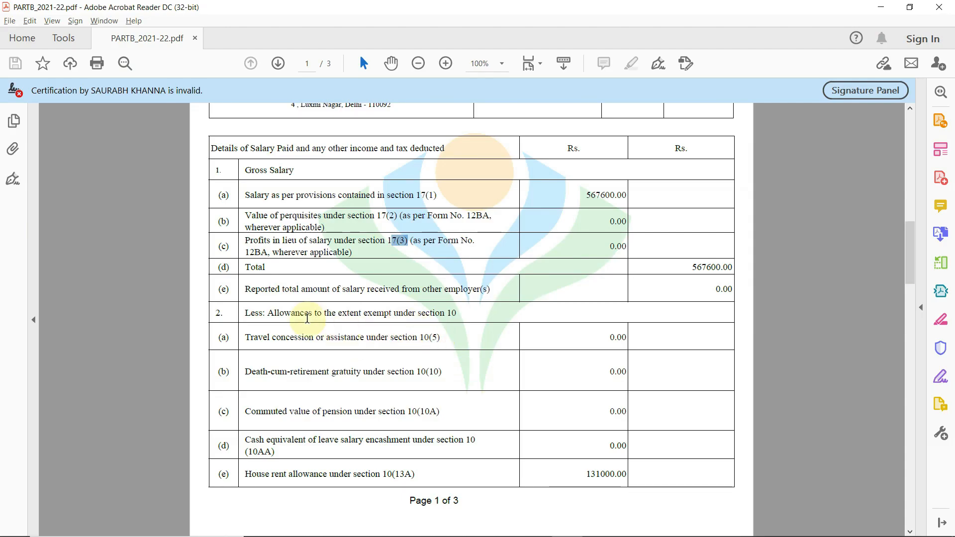
{"action": "left_click_drag", "start_coordinate": [339, 312], "coordinate": [456, 313]}
{"action": "left_click_drag", "start_coordinate": [295, 341], "coordinate": [318, 339]}
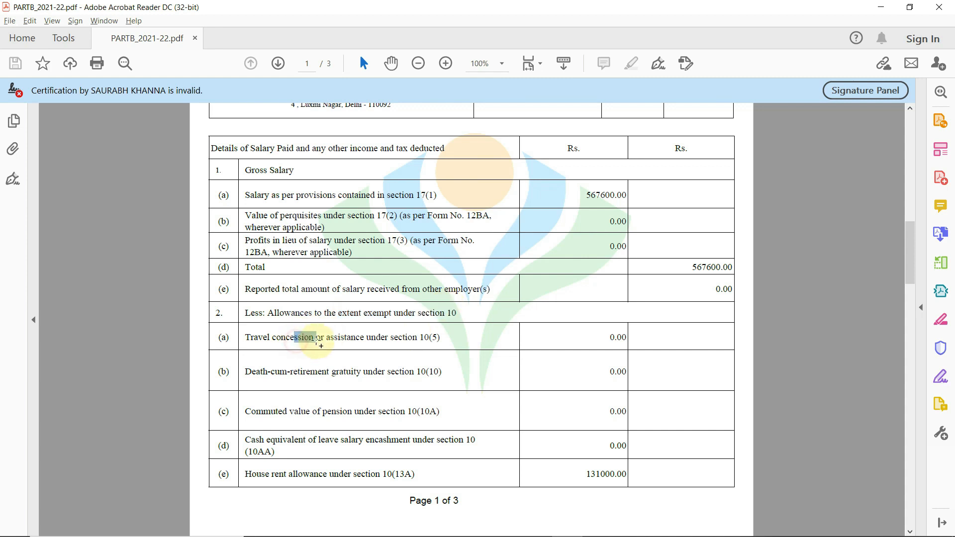
{"action": "left_click_drag", "start_coordinate": [274, 371], "coordinate": [327, 374]}
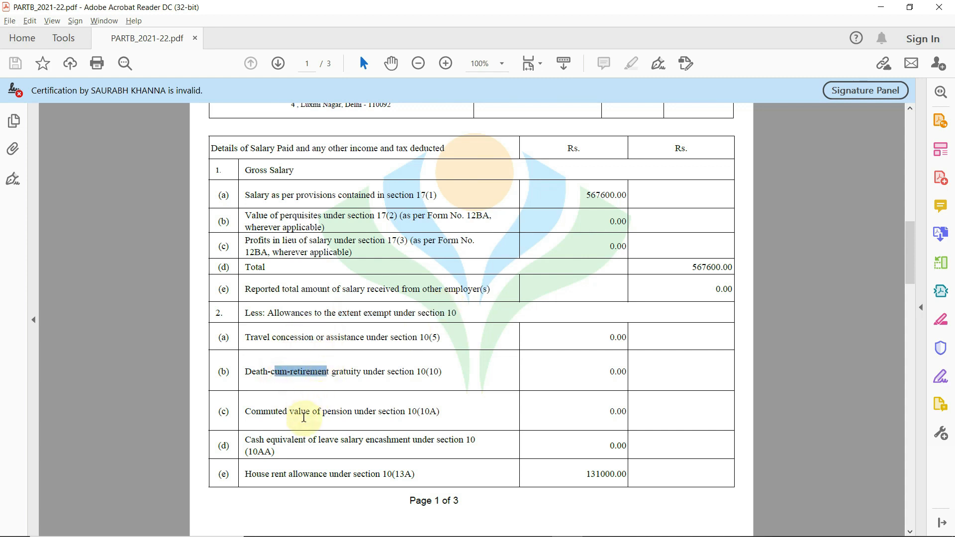
{"action": "left_click_drag", "start_coordinate": [305, 420], "coordinate": [338, 421]}
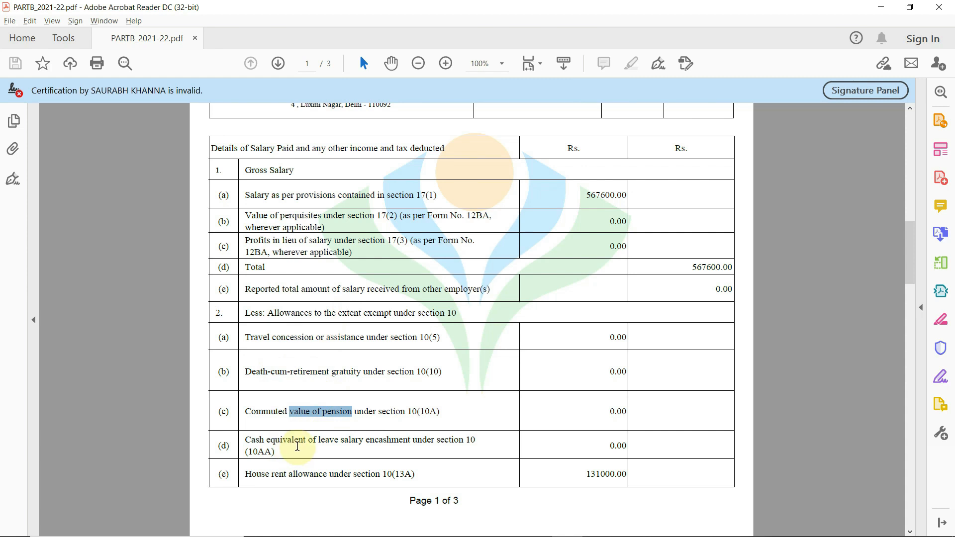
{"action": "left_click_drag", "start_coordinate": [267, 441], "coordinate": [363, 442]}
{"action": "left_click_drag", "start_coordinate": [289, 474], "coordinate": [351, 474]}
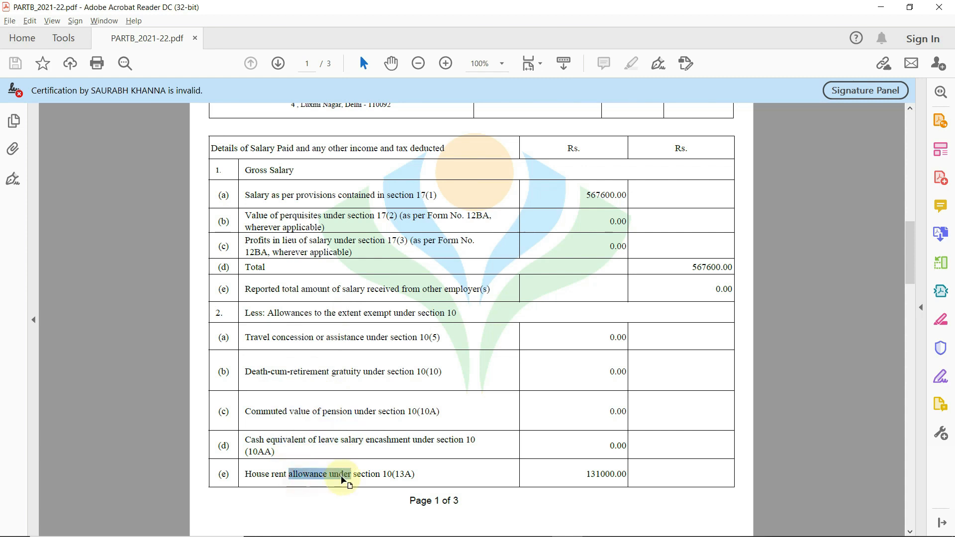
{"action": "left_click_drag", "start_coordinate": [587, 476], "coordinate": [621, 475]}
{"action": "key", "text": "alt+Tab"}
{"action": "left_click", "coordinate": [231, 273]}
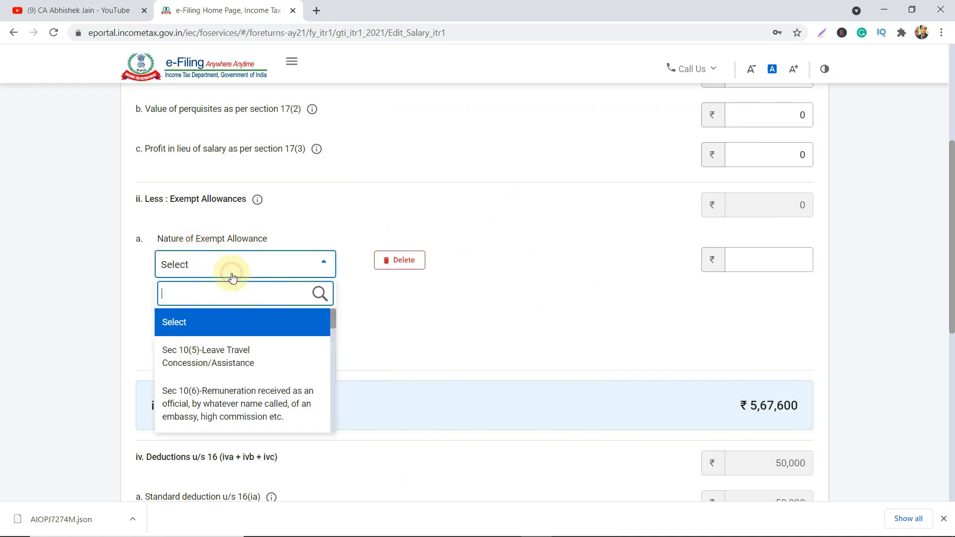
Choose Sec 10(13A) house rent allowance as the exemption, verifying the section in Form 16.
{"action": "scroll", "coordinate": [237, 369], "scroll_direction": "down", "scroll_amount": 5}
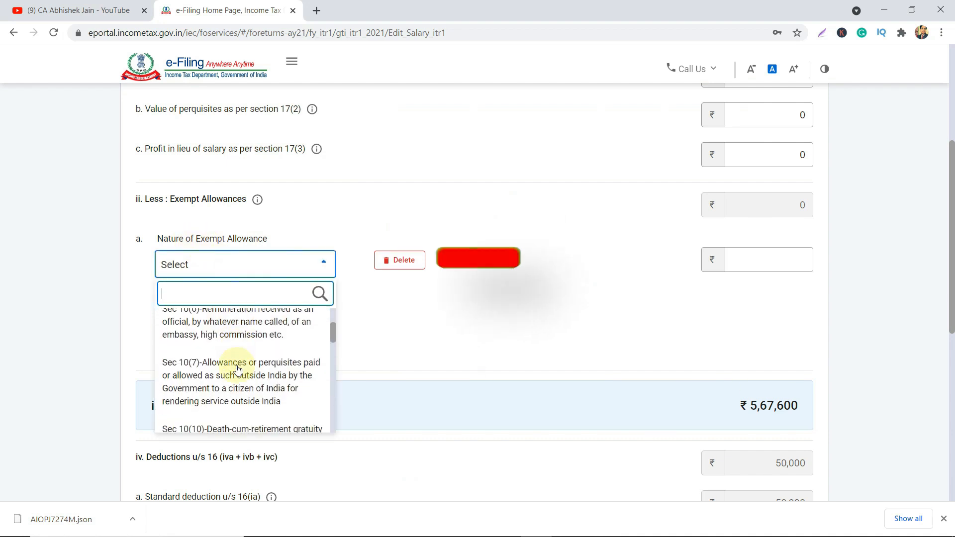
{"action": "scroll", "coordinate": [237, 369], "scroll_direction": "down", "scroll_amount": 4}
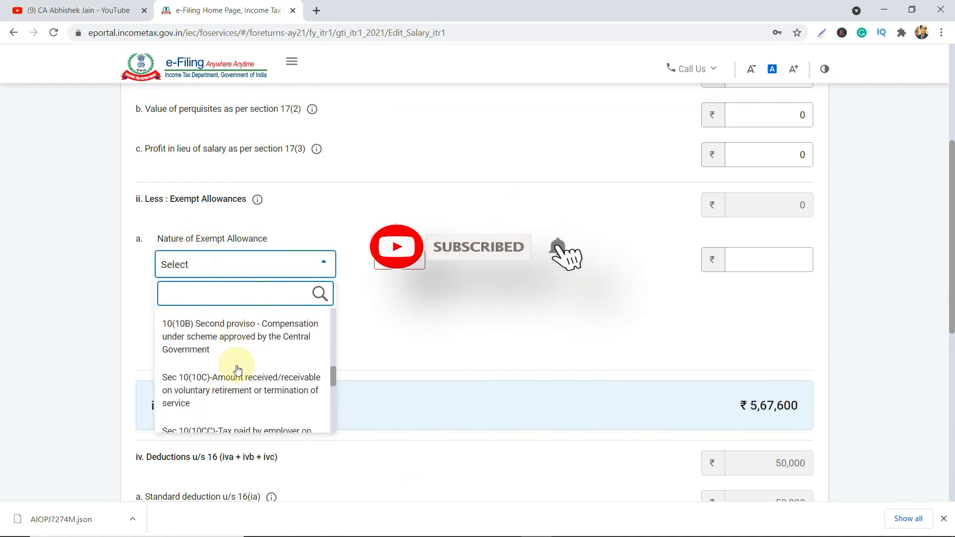
{"action": "scroll", "coordinate": [237, 369], "scroll_direction": "down", "scroll_amount": 1}
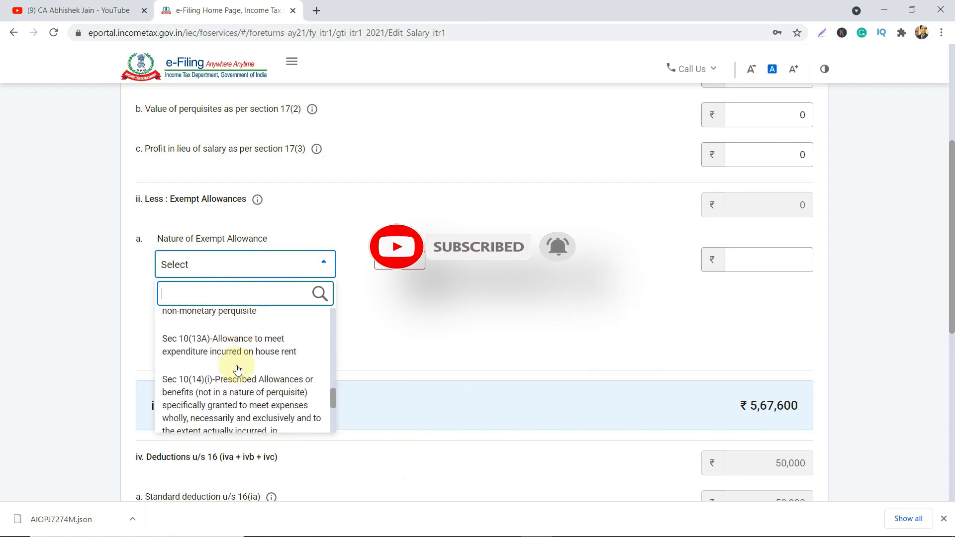
{"action": "left_click", "coordinate": [243, 342]}
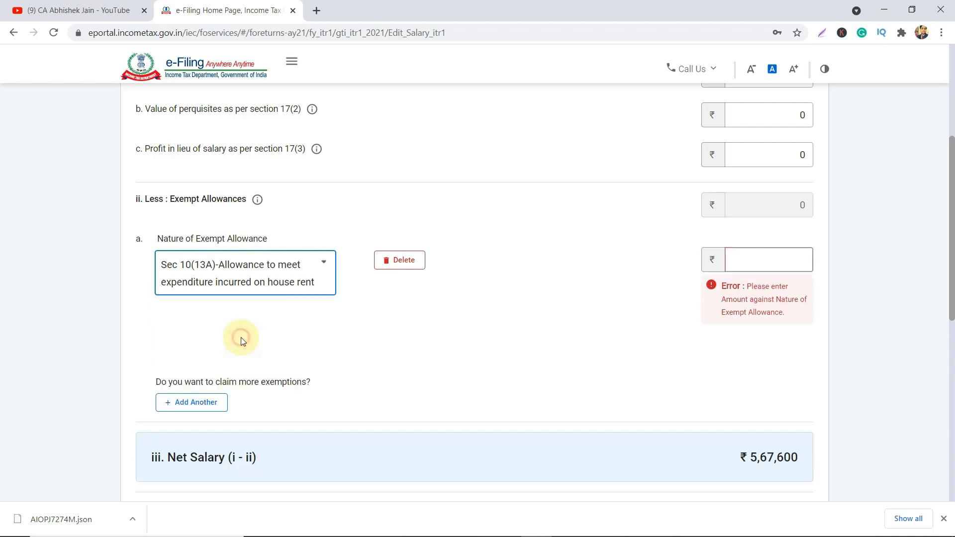
{"action": "key", "text": "alt+Tab"}
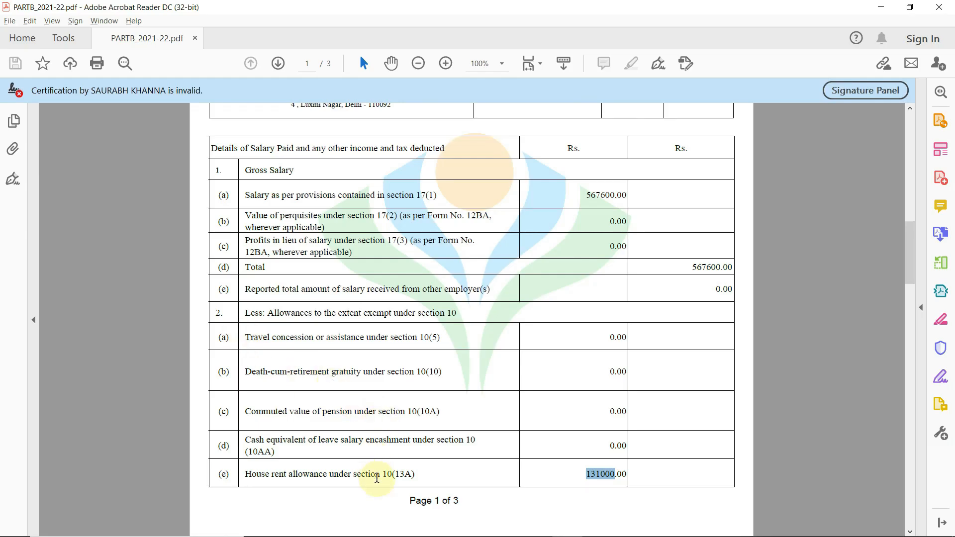
{"action": "left_click_drag", "start_coordinate": [382, 473], "coordinate": [414, 472]}
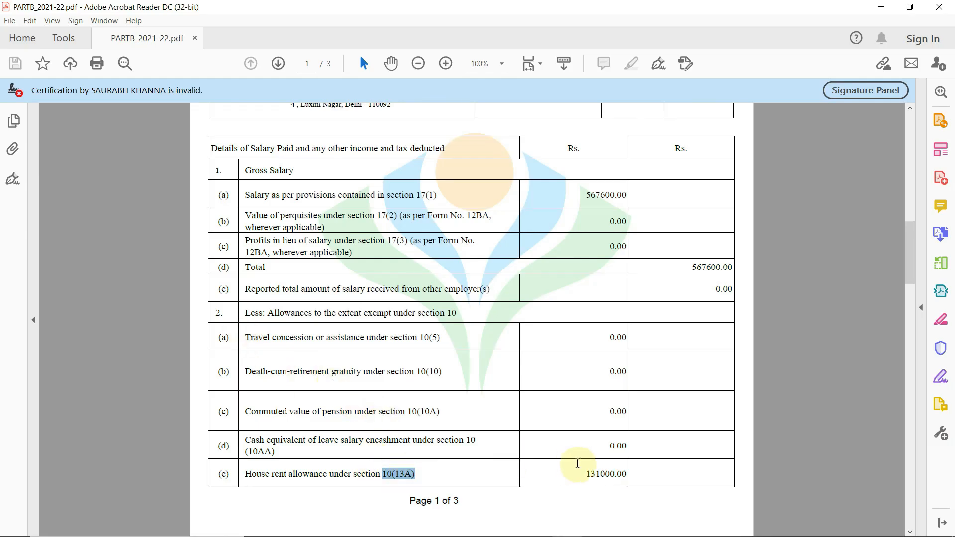
{"action": "key", "text": "alt+Tab"}
Enter 131000 as the exempt allowance amount and cross-check it against Form 16.
{"action": "left_click", "coordinate": [765, 260]}
{"action": "type", "text": "131000"}
{"action": "key", "text": "Tab"}
{"action": "key", "text": "alt+Tab"}
{"action": "key", "text": "alt+Tab"}
{"action": "scroll", "coordinate": [766, 260], "scroll_direction": "down", "scroll_amount": 3}
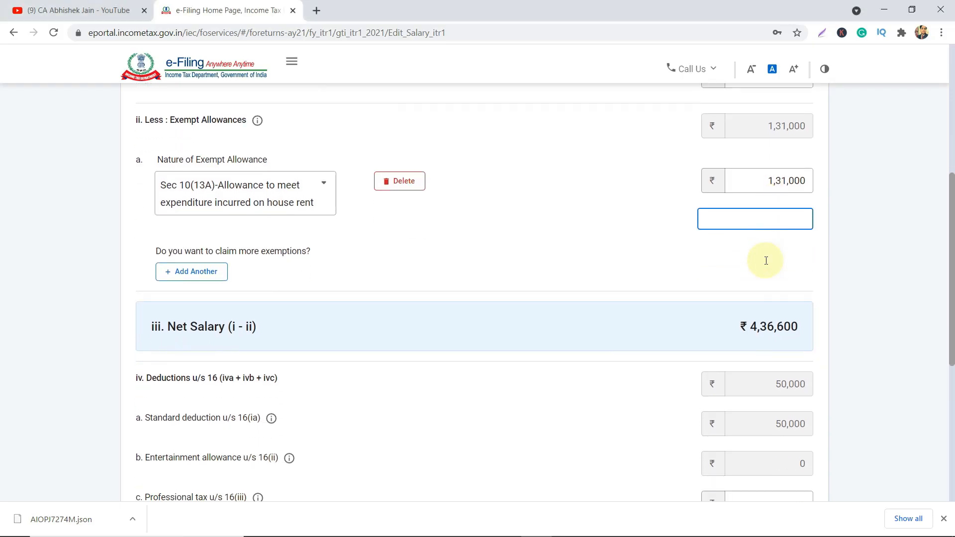
{"action": "key", "text": "alt+Tab"}
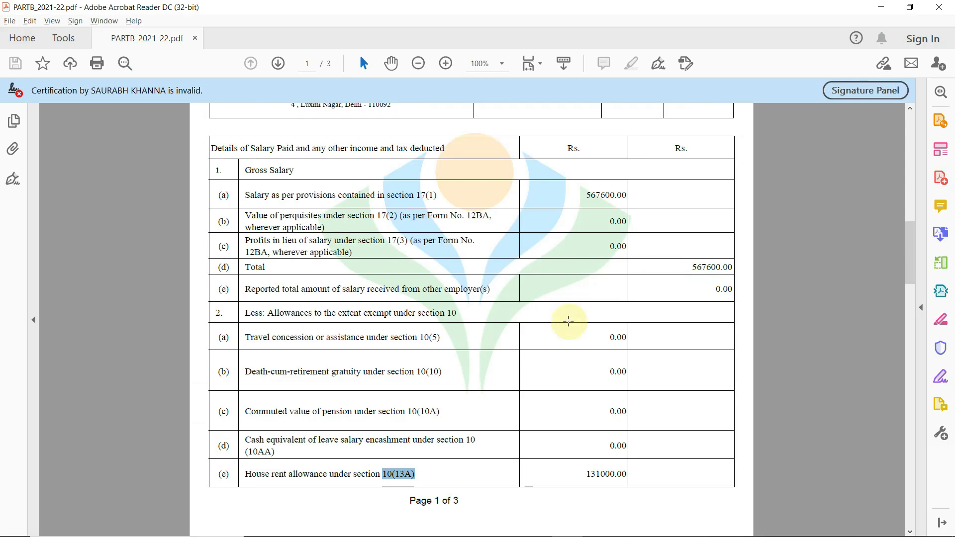
Mark the 436600.00 salary total in Form 16 and compare it with the e-Filing salary page.
{"action": "scroll", "coordinate": [568, 321], "scroll_direction": "down", "scroll_amount": 10}
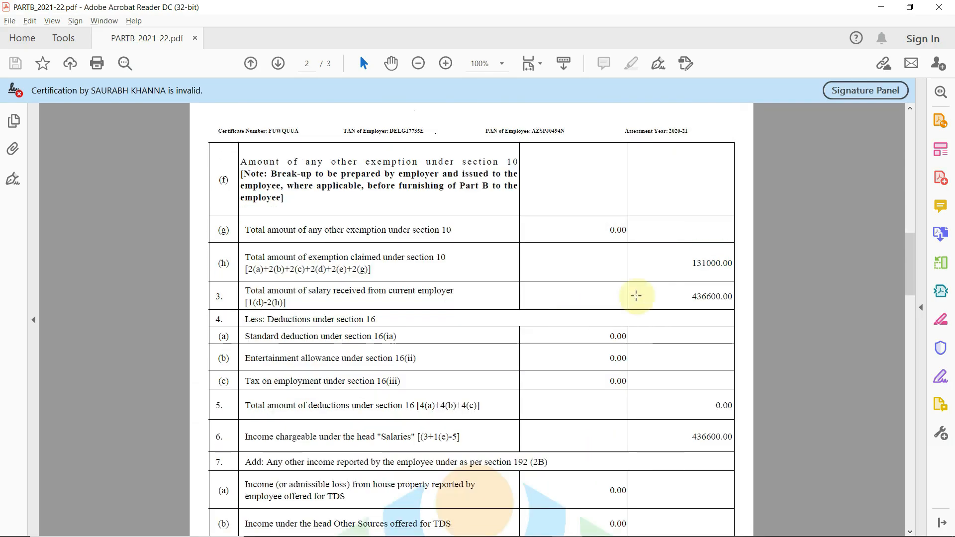
{"action": "left_click_drag", "start_coordinate": [678, 296], "coordinate": [726, 297]}
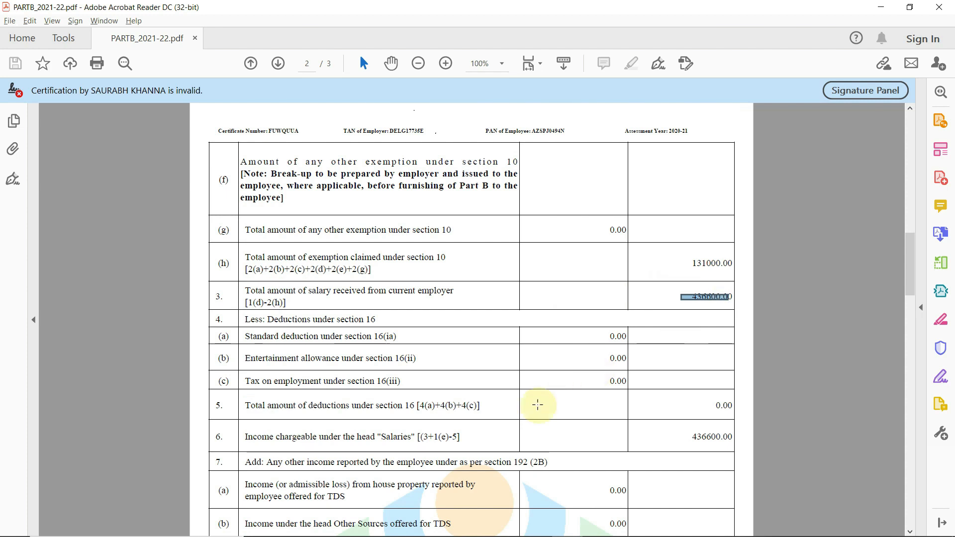
{"action": "scroll", "coordinate": [512, 402], "scroll_direction": "down", "scroll_amount": 2}
{"action": "scroll", "coordinate": [511, 400], "scroll_direction": "down", "scroll_amount": 7}
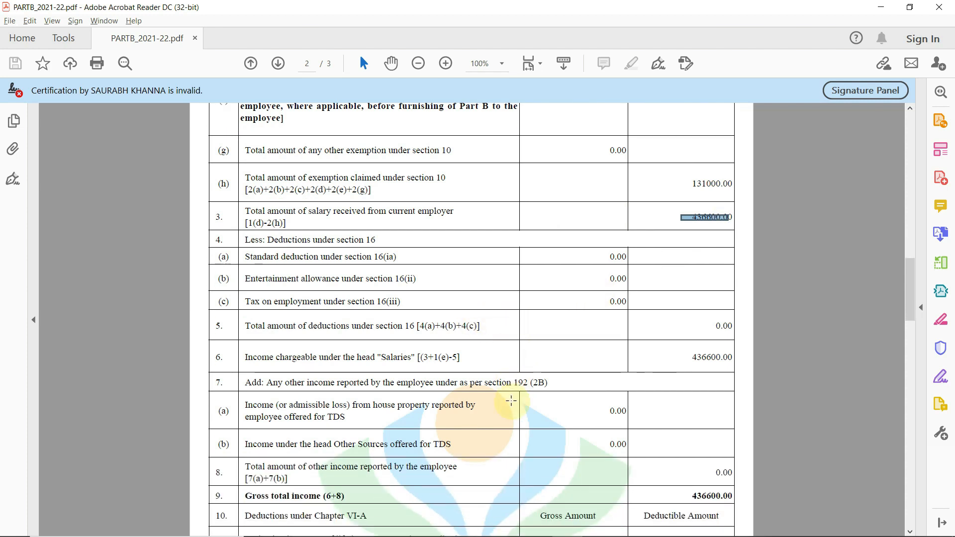
{"action": "scroll", "coordinate": [511, 400], "scroll_direction": "down", "scroll_amount": 1}
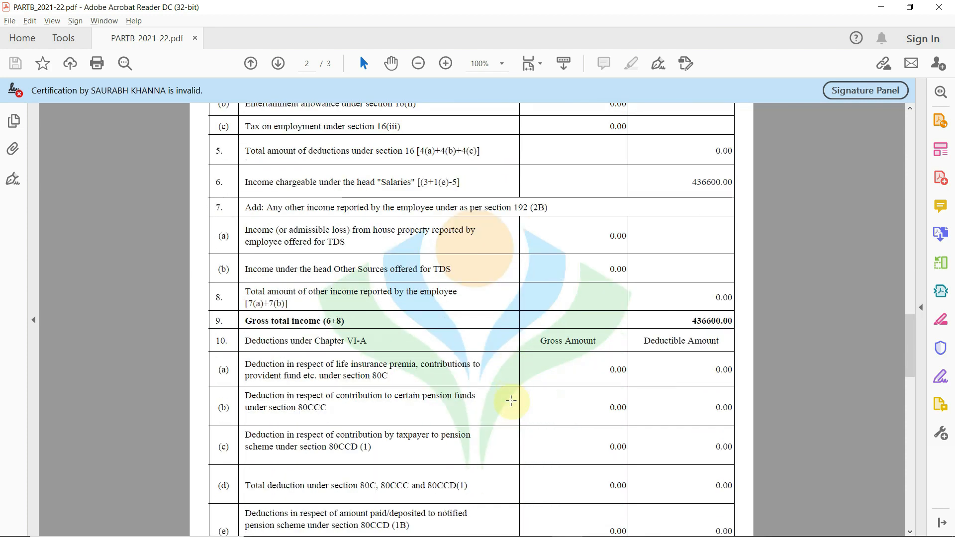
{"action": "key", "text": "alt+Tab"}
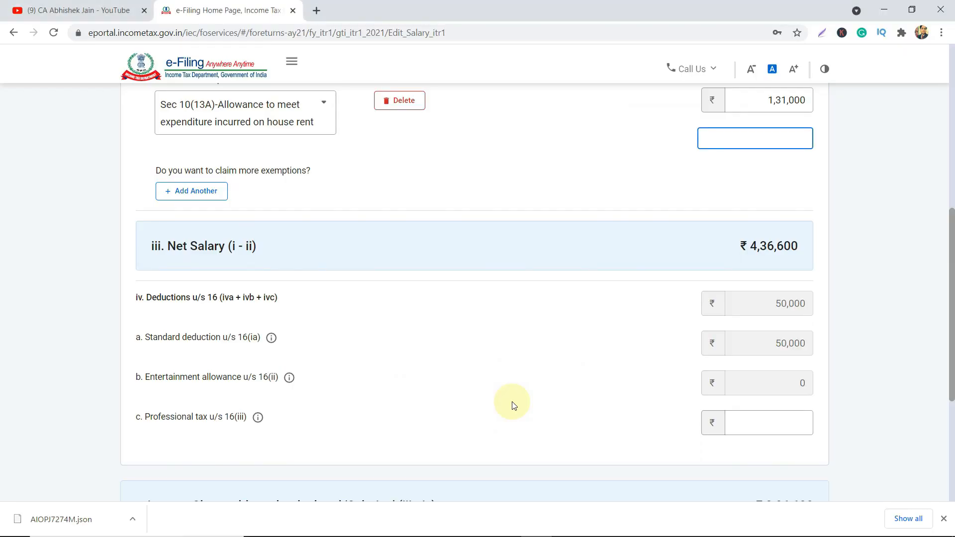
{"action": "scroll", "coordinate": [511, 401], "scroll_direction": "down", "scroll_amount": 5}
{"action": "scroll", "coordinate": [738, 262], "scroll_direction": "up", "scroll_amount": 6}
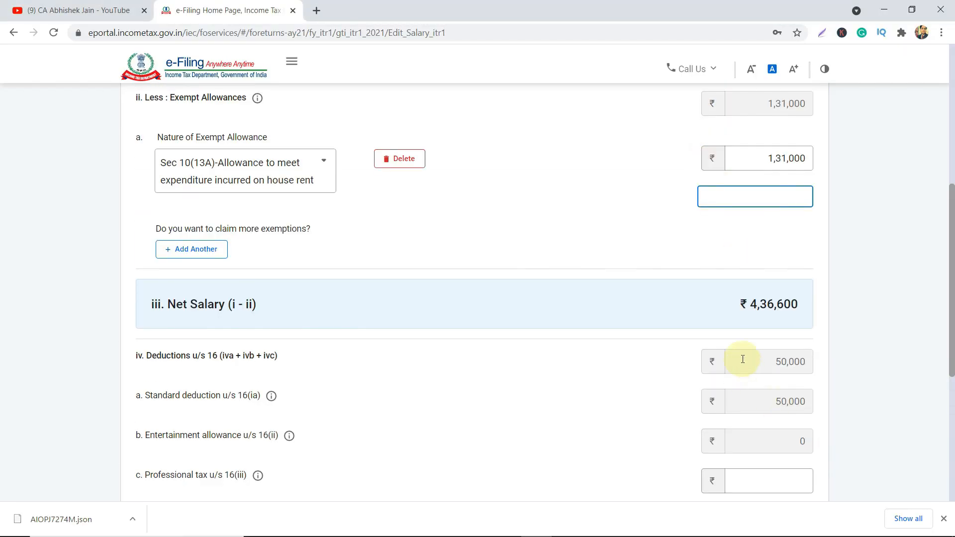
Scroll Form 16 to page 3 with the Chapter VI-A deductions and total taxable income.
{"action": "key", "text": "alt+Tab"}
{"action": "scroll", "coordinate": [602, 395], "scroll_direction": "up", "scroll_amount": 1}
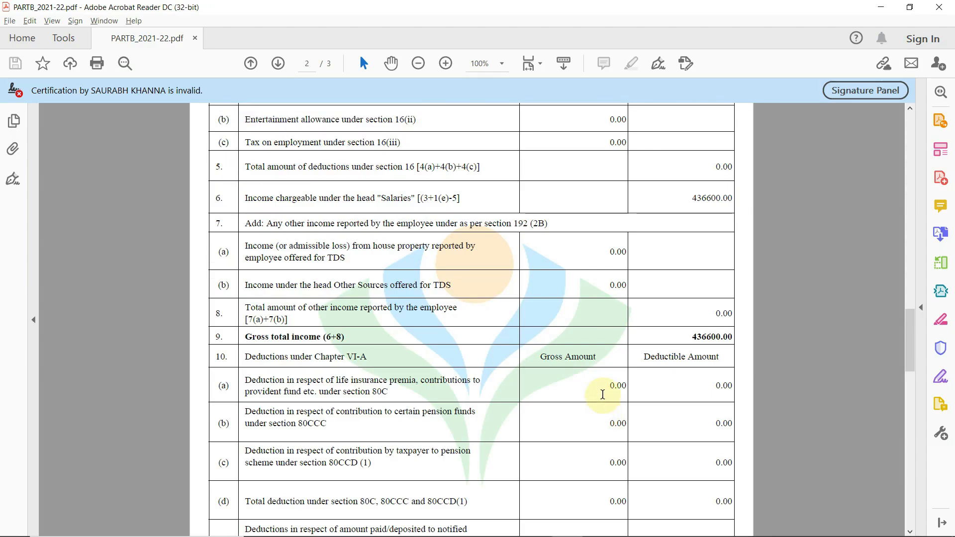
{"action": "scroll", "coordinate": [580, 222], "scroll_direction": "up", "scroll_amount": 2}
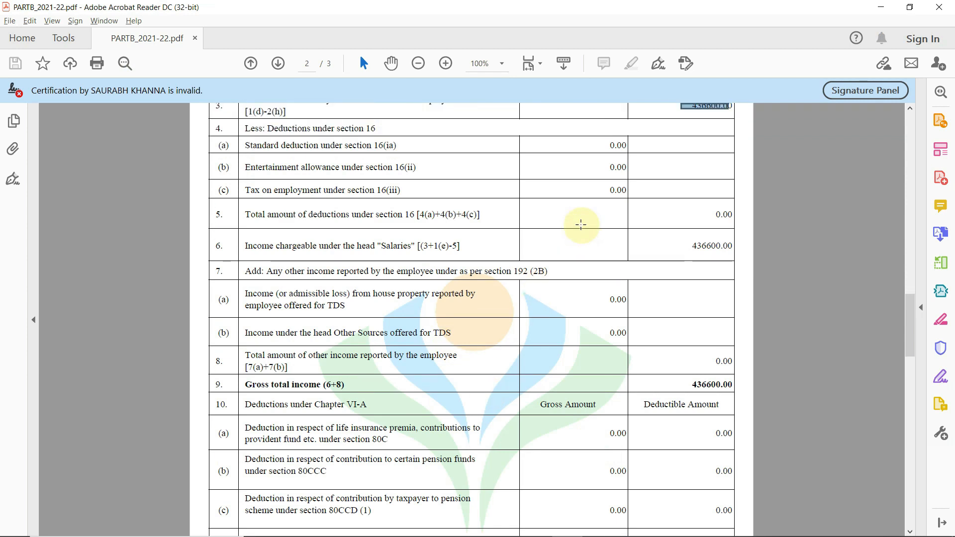
{"action": "scroll", "coordinate": [580, 225], "scroll_direction": "down", "scroll_amount": 15}
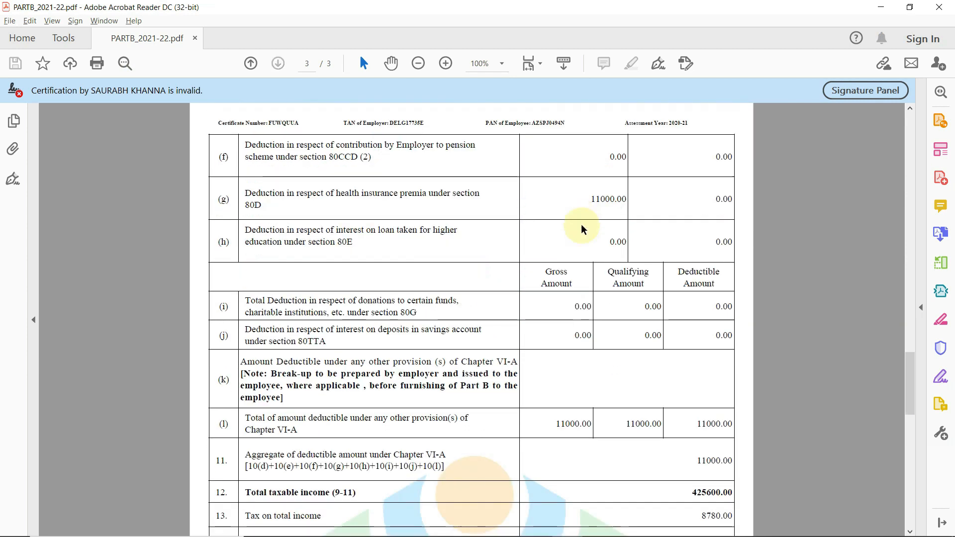
{"action": "scroll", "coordinate": [582, 227], "scroll_direction": "down", "scroll_amount": 1}
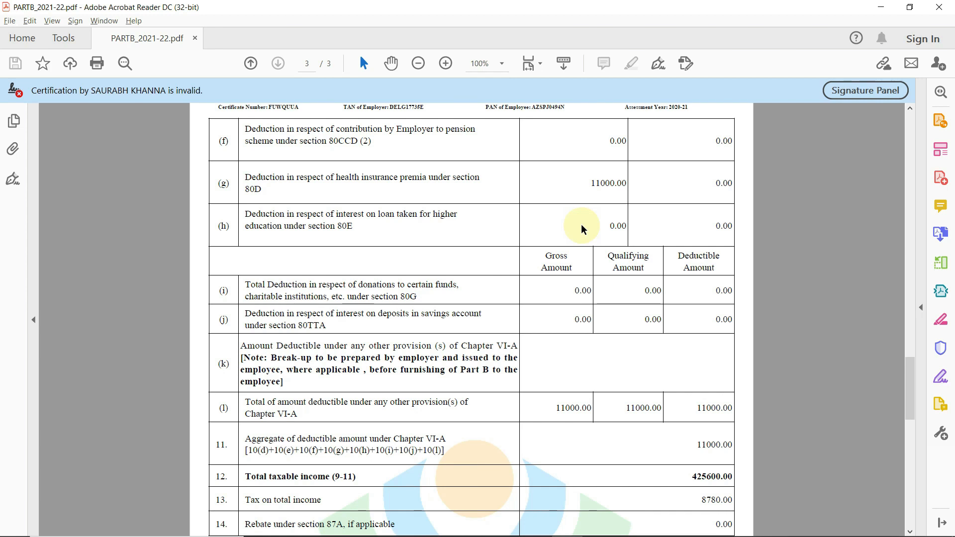
{"action": "scroll", "coordinate": [582, 229], "scroll_direction": "down", "scroll_amount": 4}
{"action": "scroll", "coordinate": [583, 229], "scroll_direction": "up", "scroll_amount": 4}
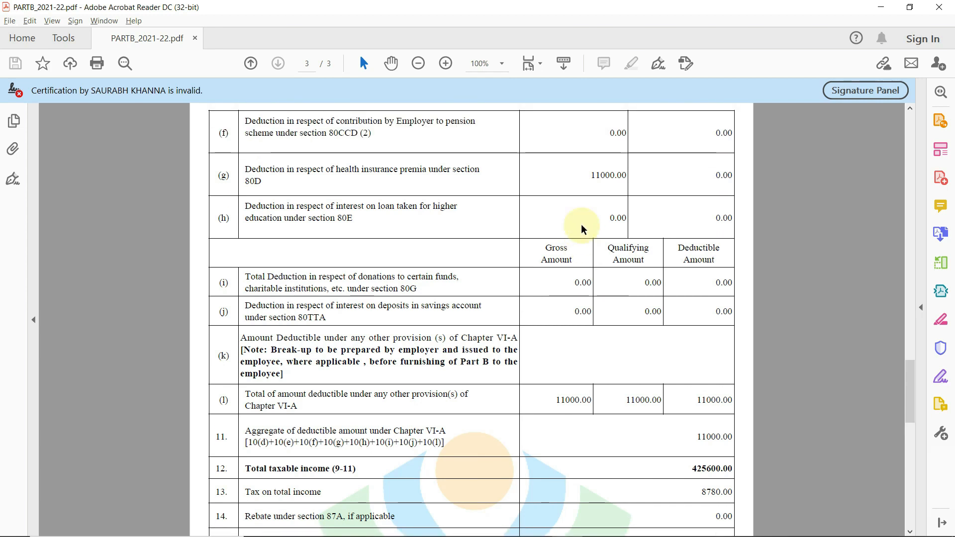
{"action": "scroll", "coordinate": [583, 229], "scroll_direction": "up", "scroll_amount": 15}
Save the edited salary details with chargeable salary of ₹3,86,600.
{"action": "key", "text": "alt+Tab"}
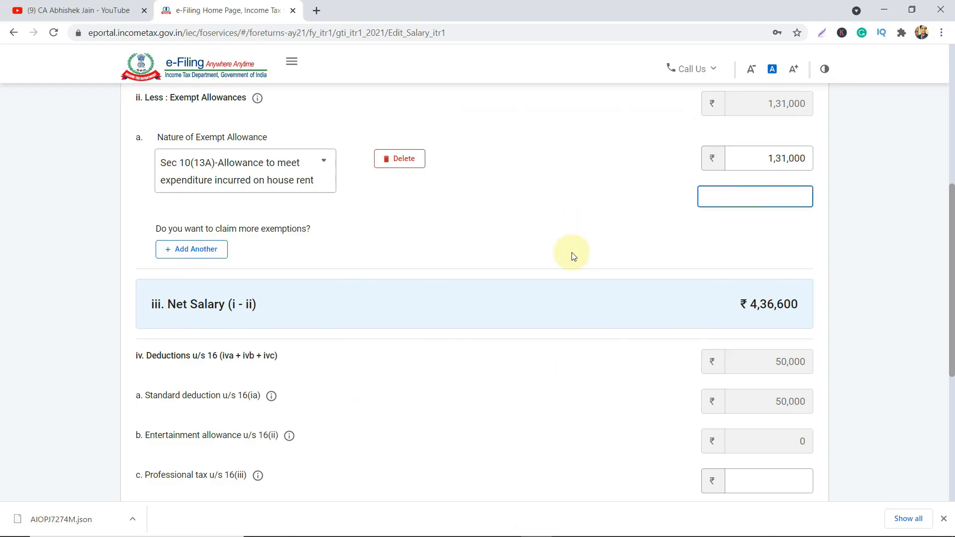
{"action": "scroll", "coordinate": [592, 424], "scroll_direction": "down", "scroll_amount": 6}
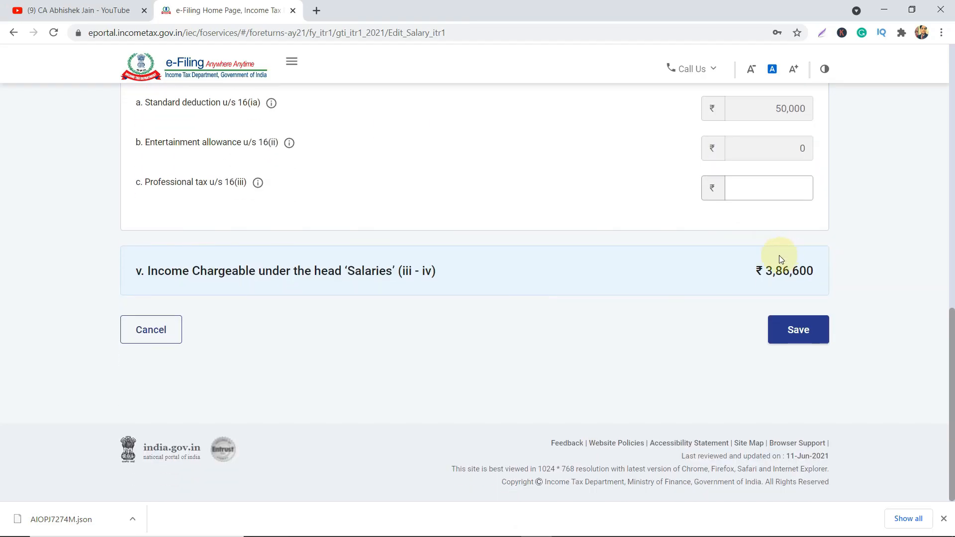
{"action": "left_click", "coordinate": [810, 333]}
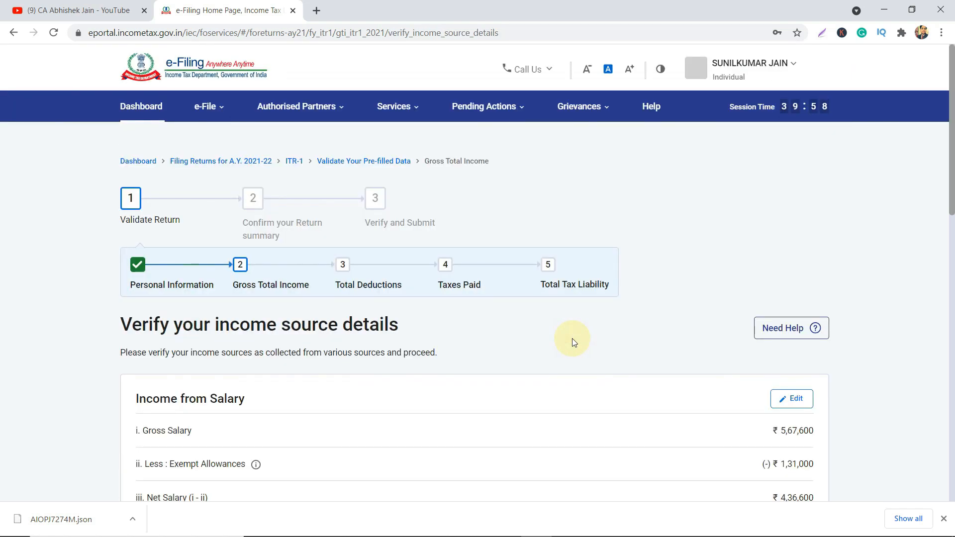
Review the income summary: salary ₹3,86,600, house property ₹0, gross total ₹3,86,600.
{"action": "scroll", "coordinate": [572, 342], "scroll_direction": "down", "scroll_amount": 4}
{"action": "scroll", "coordinate": [571, 342], "scroll_direction": "up", "scroll_amount": 3}
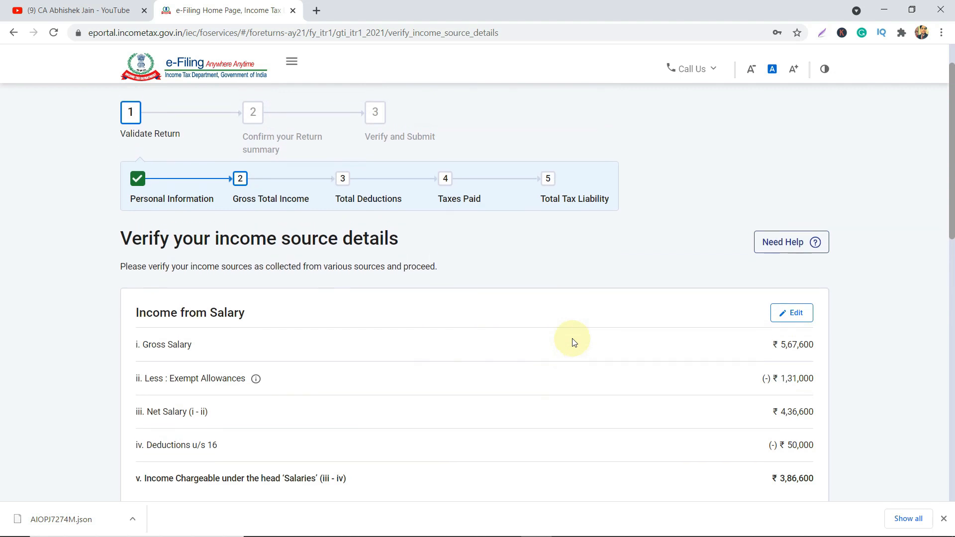
{"action": "scroll", "coordinate": [573, 342], "scroll_direction": "down", "scroll_amount": 4}
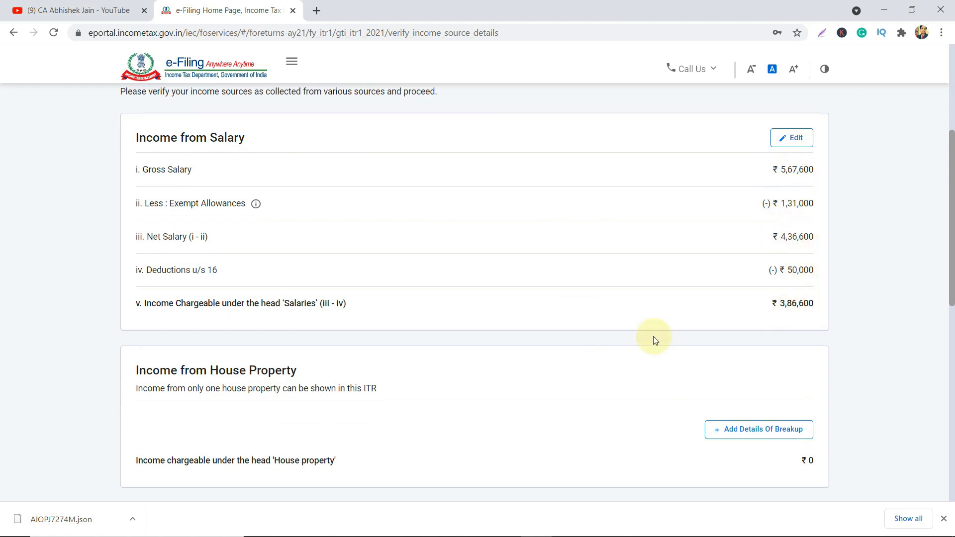
{"action": "scroll", "coordinate": [653, 337], "scroll_direction": "down", "scroll_amount": 2}
{"action": "scroll", "coordinate": [383, 313], "scroll_direction": "up", "scroll_amount": 6}
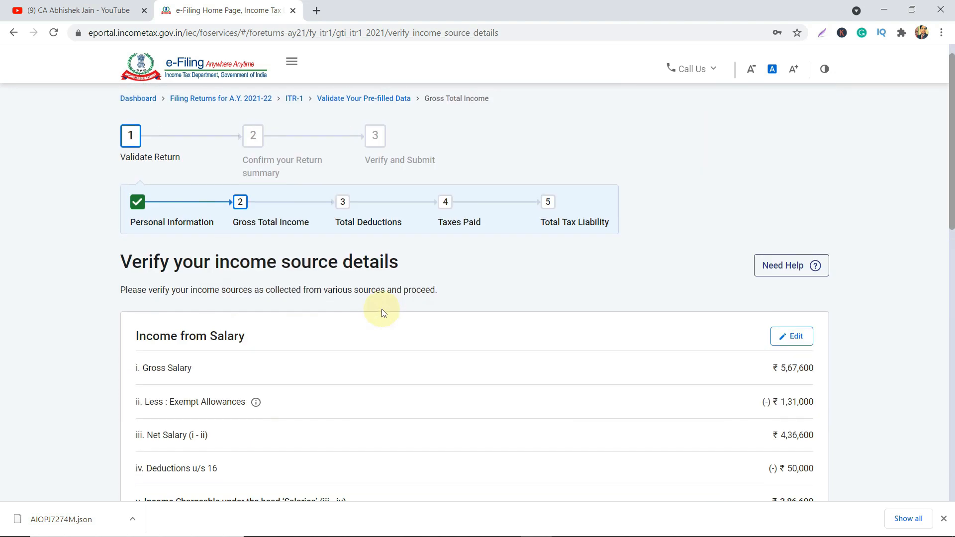
{"action": "scroll", "coordinate": [149, 341], "scroll_direction": "down", "scroll_amount": 1}
{"action": "scroll", "coordinate": [156, 343], "scroll_direction": "down", "scroll_amount": 5}
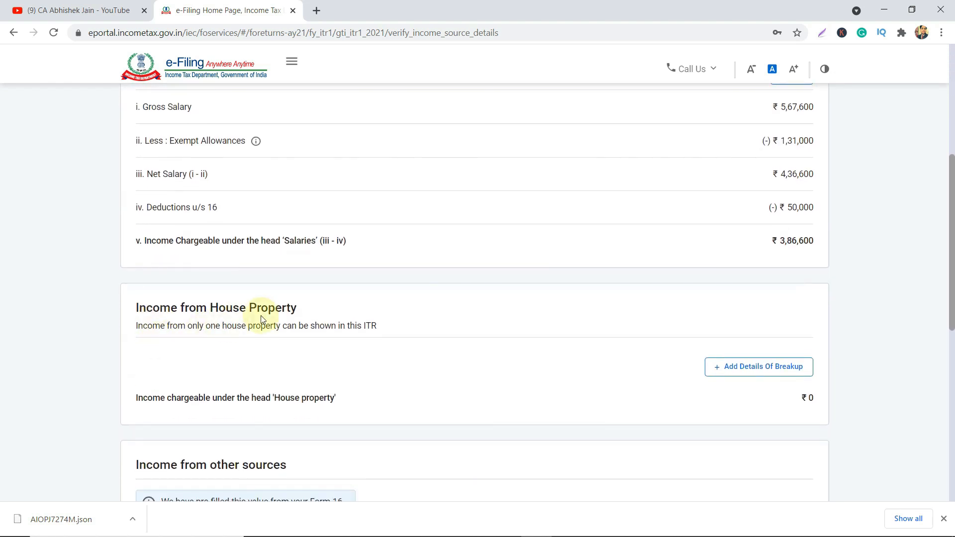
{"action": "scroll", "coordinate": [279, 316], "scroll_direction": "down", "scroll_amount": 3}
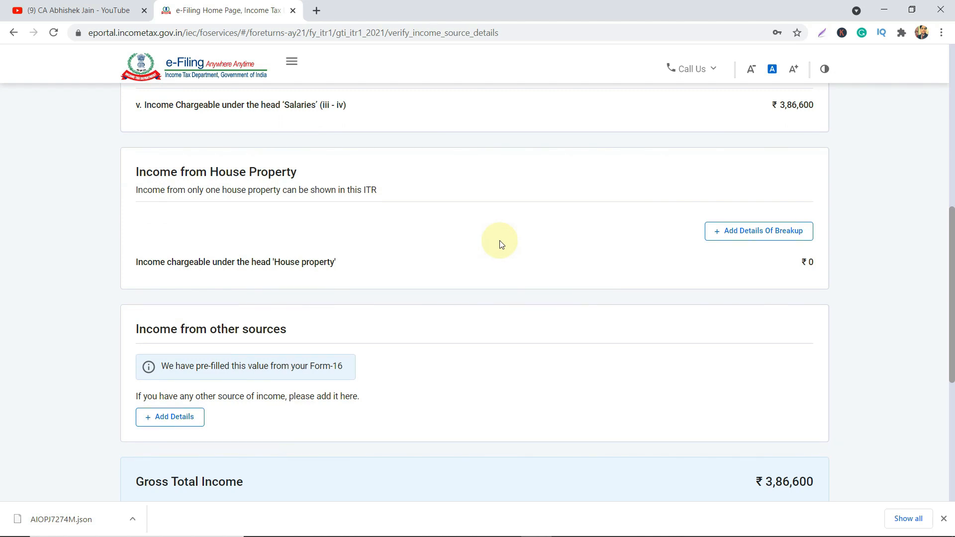
Add a Self Occupied house property with ₹90,000 borrowed-capital interest, correcting an extra zero.
{"action": "left_click", "coordinate": [784, 237]}
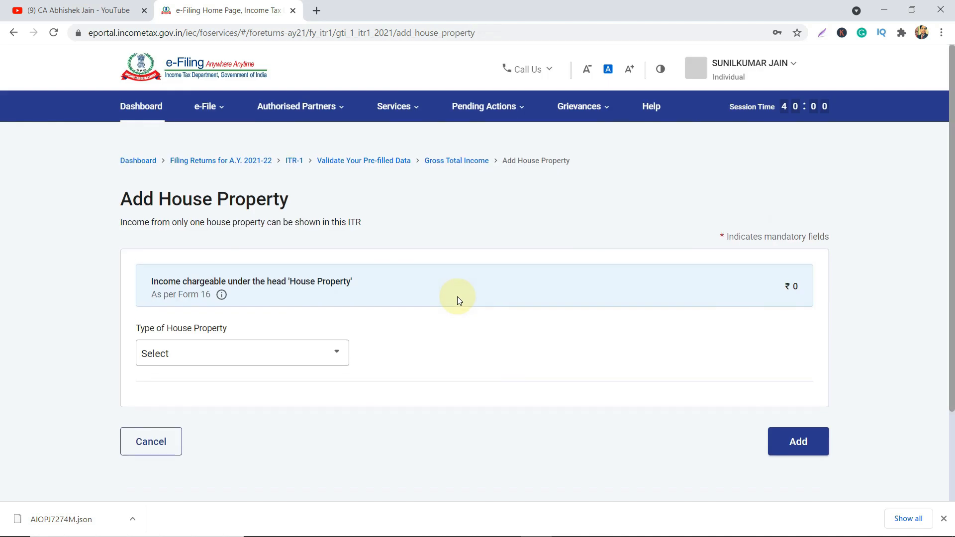
{"action": "scroll", "coordinate": [458, 296], "scroll_direction": "down", "scroll_amount": 1}
{"action": "left_click", "coordinate": [253, 301]}
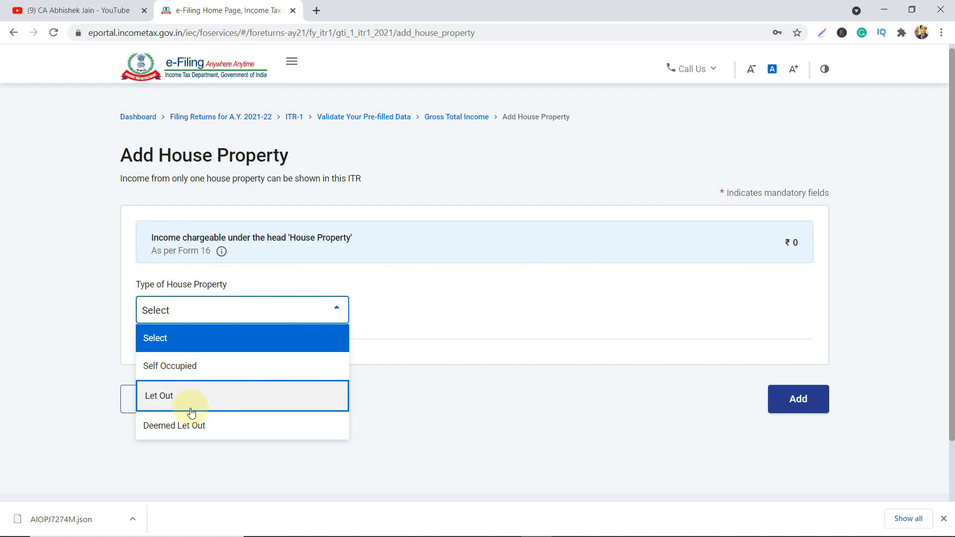
{"action": "left_click", "coordinate": [211, 379]}
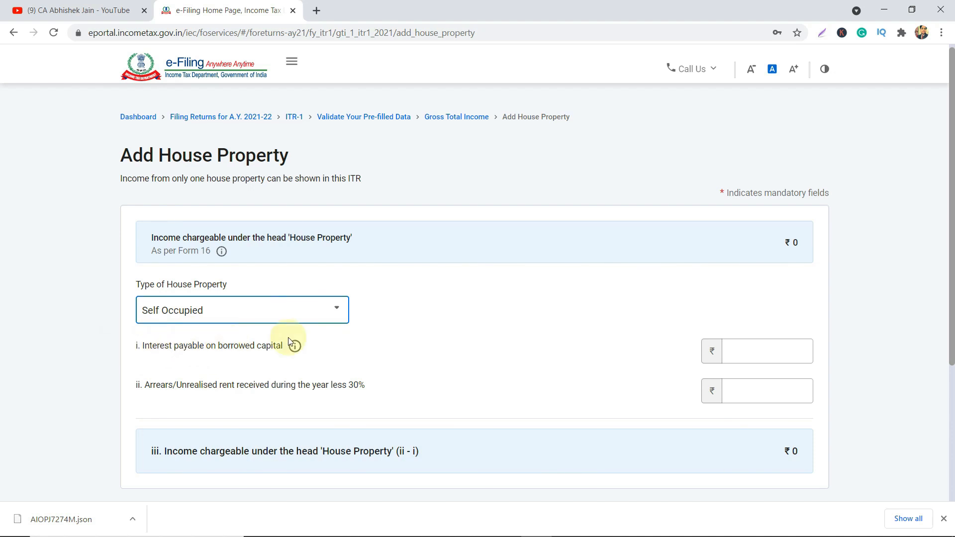
{"action": "left_click", "coordinate": [796, 349]}
{"action": "left_click", "coordinate": [796, 349]}
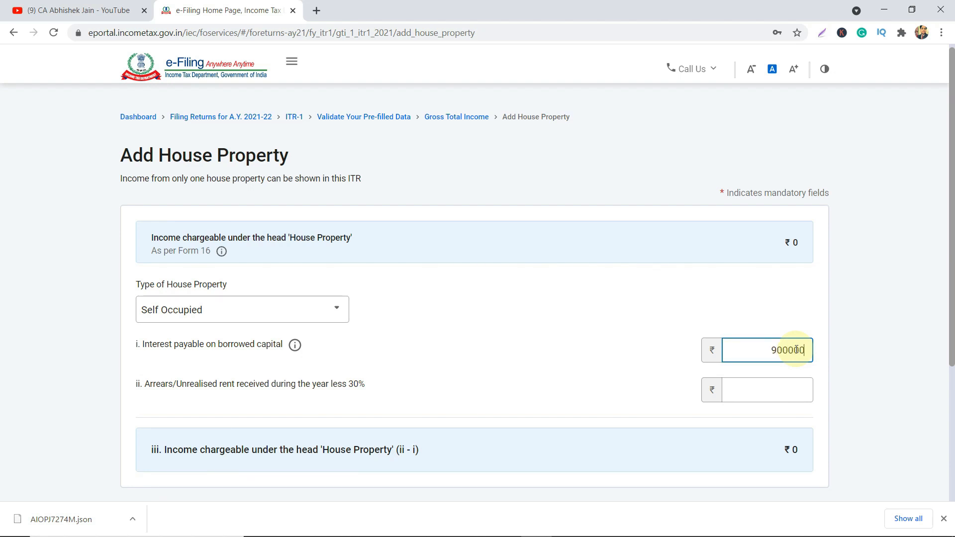
{"action": "key", "text": "Tab"}
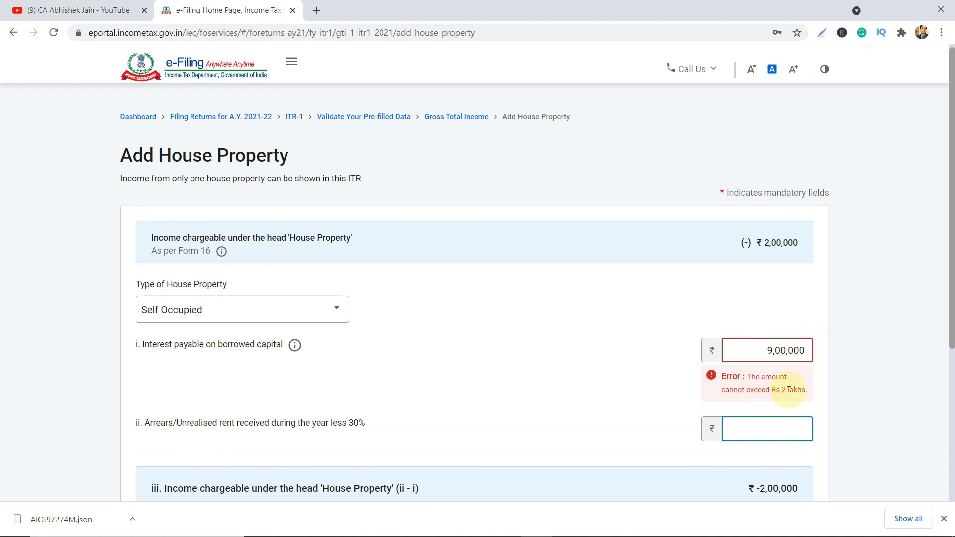
{"action": "left_click", "coordinate": [799, 353]}
{"action": "key", "text": "BackSpace"}
{"action": "key", "text": "Tab"}
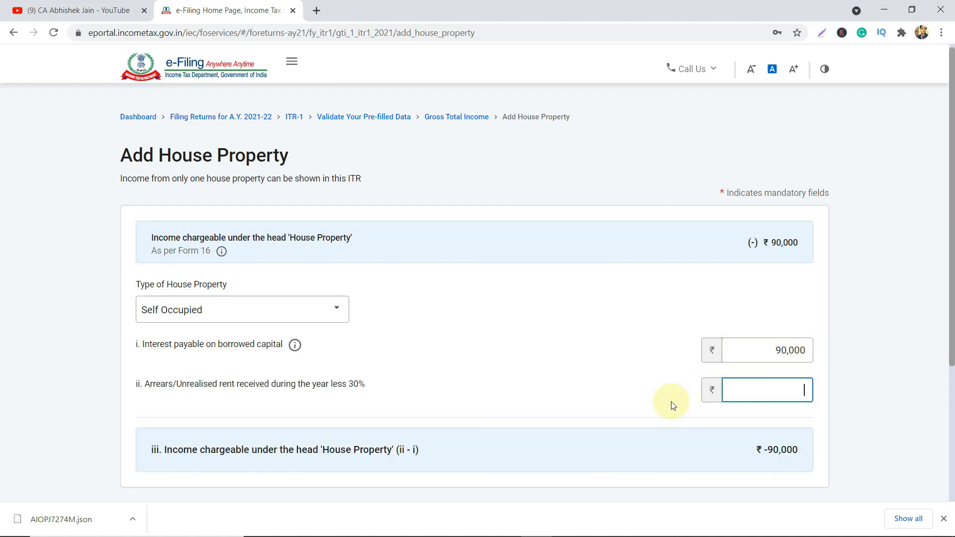
{"action": "scroll", "coordinate": [612, 401], "scroll_direction": "down", "scroll_amount": 2}
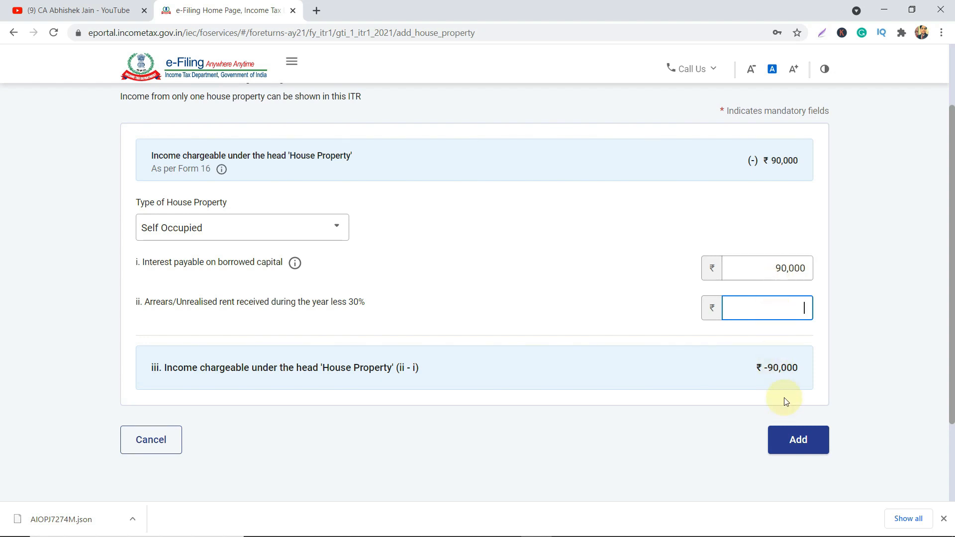
{"action": "left_click", "coordinate": [782, 451]}
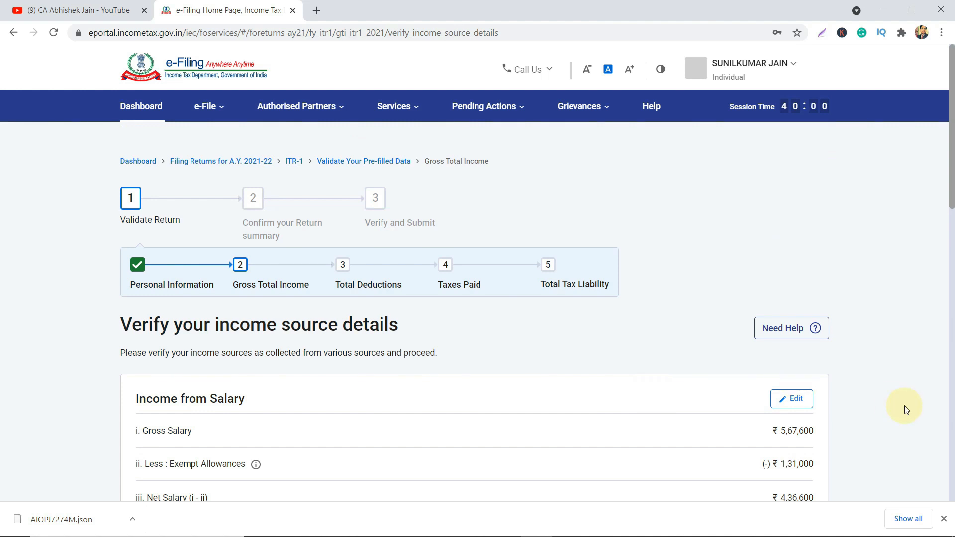
{"action": "scroll", "coordinate": [904, 405], "scroll_direction": "down", "scroll_amount": 6}
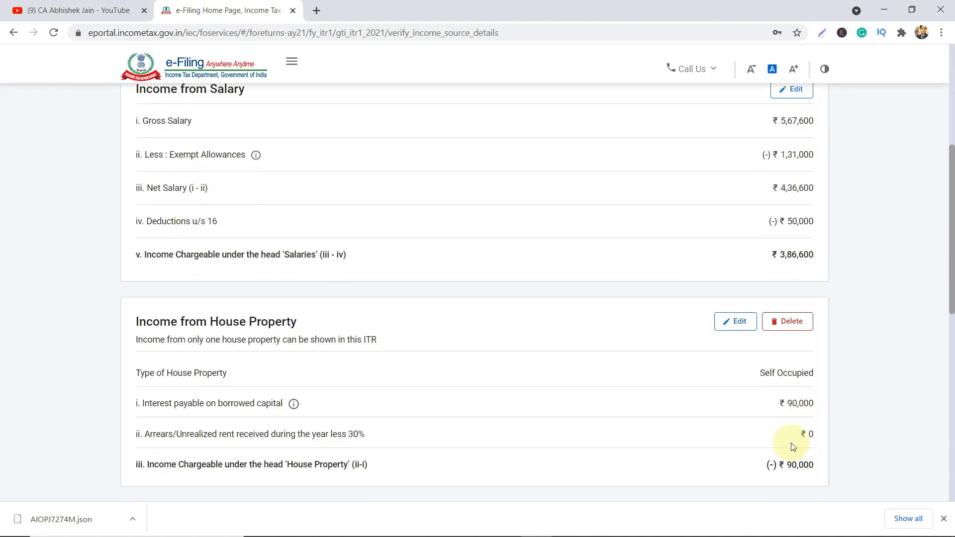
{"action": "double_click", "coordinate": [790, 261]}
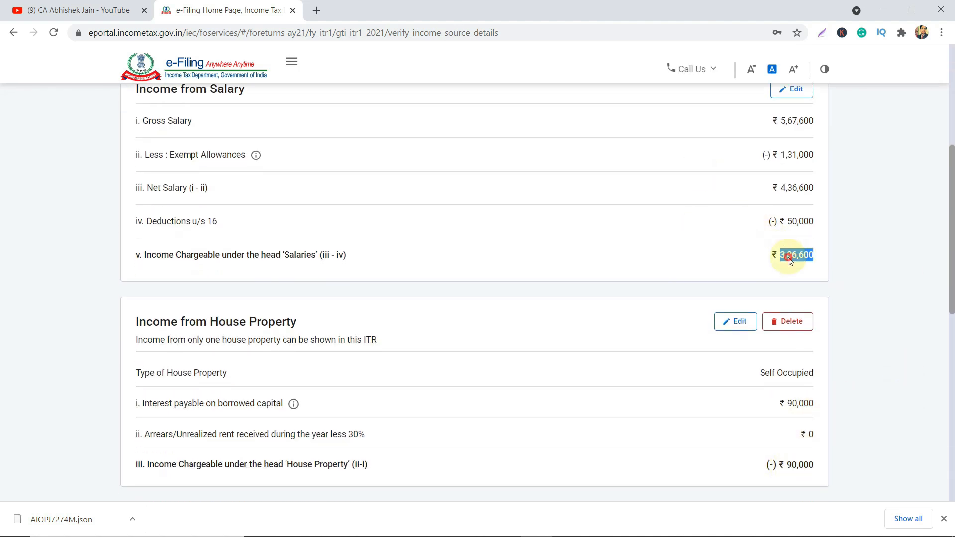
{"action": "triple_click", "coordinate": [801, 462]}
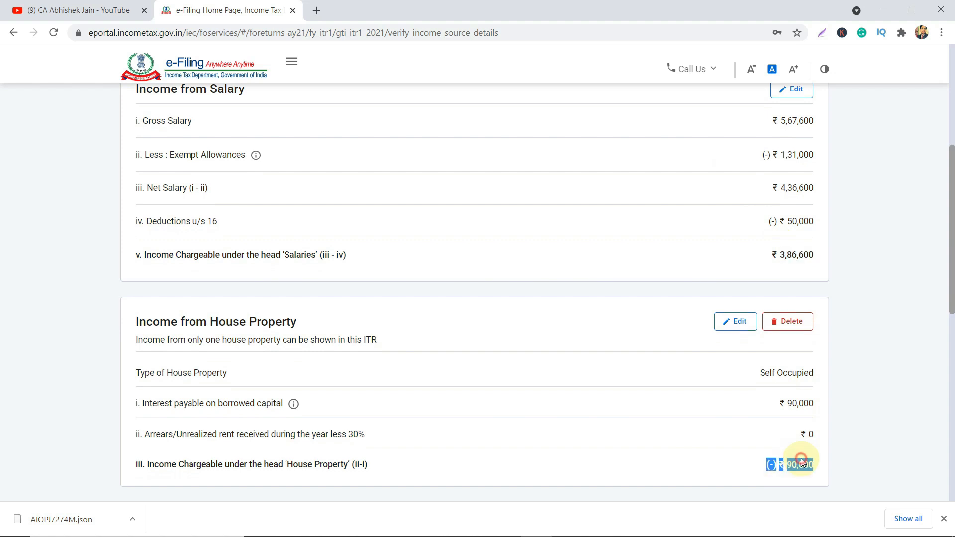
{"action": "scroll", "coordinate": [802, 463], "scroll_direction": "down", "scroll_amount": 5}
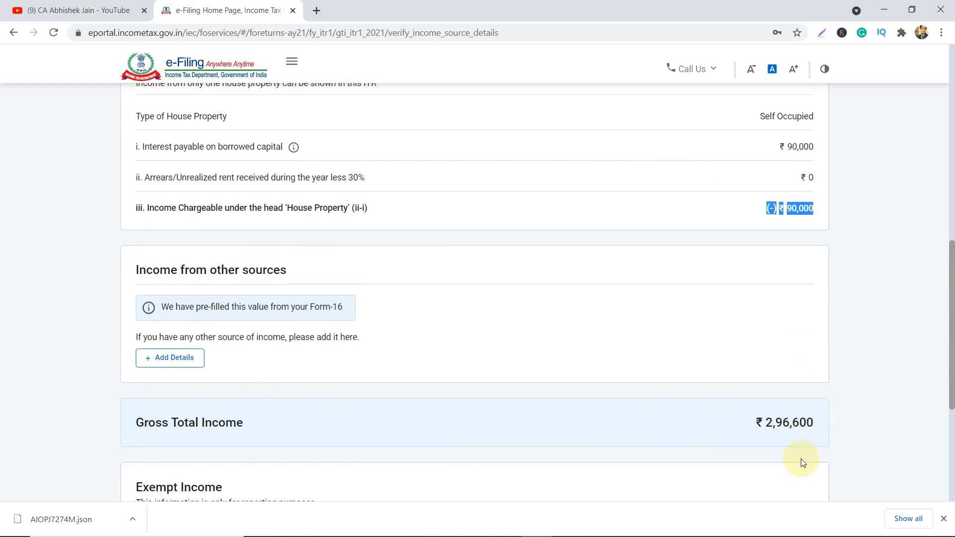
{"action": "triple_click", "coordinate": [781, 420]}
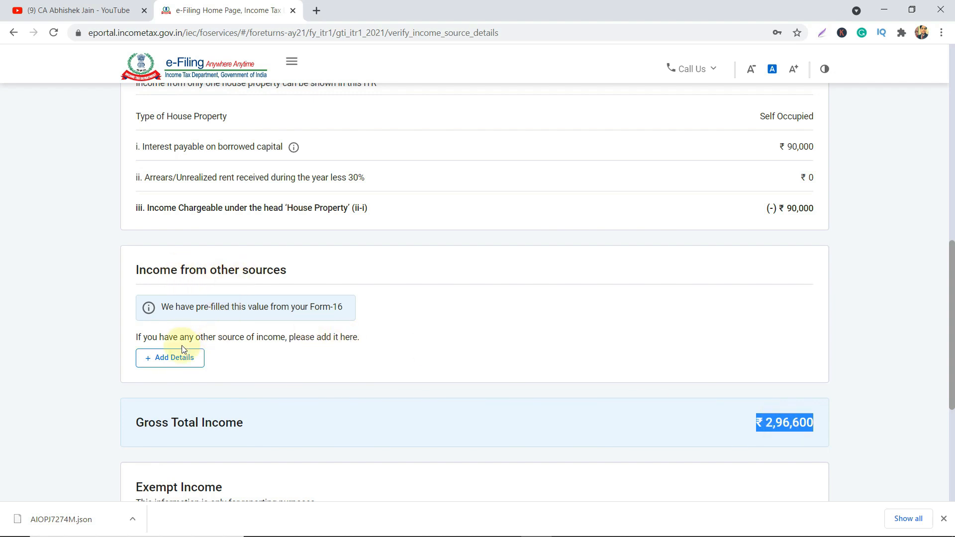
Answer Yes to savings bank interest and enter ₹5,000.
{"action": "left_click", "coordinate": [175, 358]}
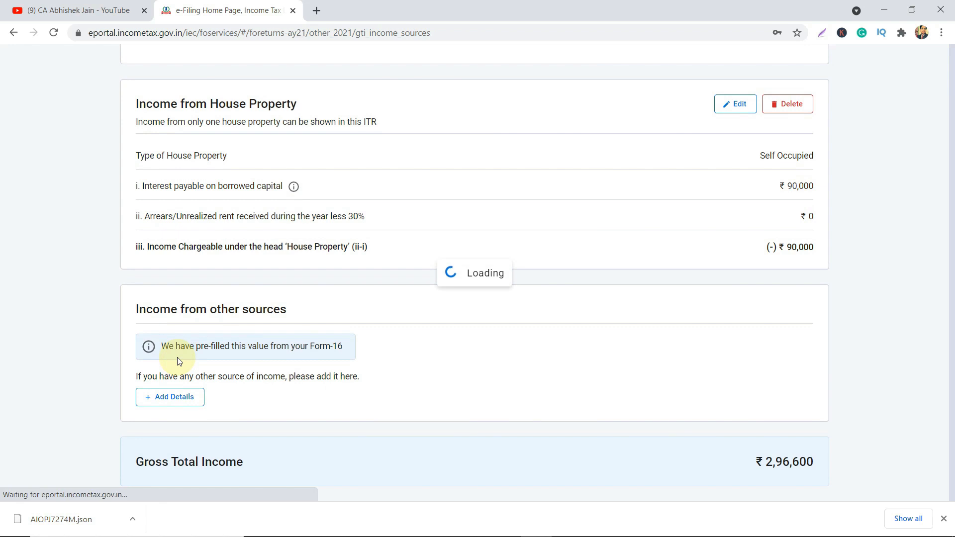
{"action": "scroll", "coordinate": [178, 362], "scroll_direction": "down", "scroll_amount": 3}
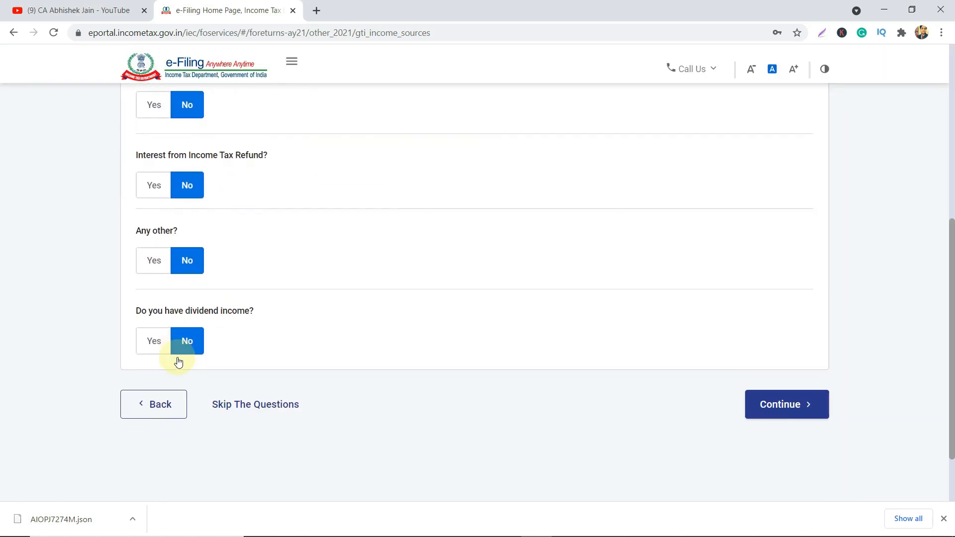
{"action": "scroll", "coordinate": [178, 360], "scroll_direction": "up", "scroll_amount": 8}
{"action": "left_click_drag", "start_coordinate": [278, 266], "coordinate": [354, 267]}
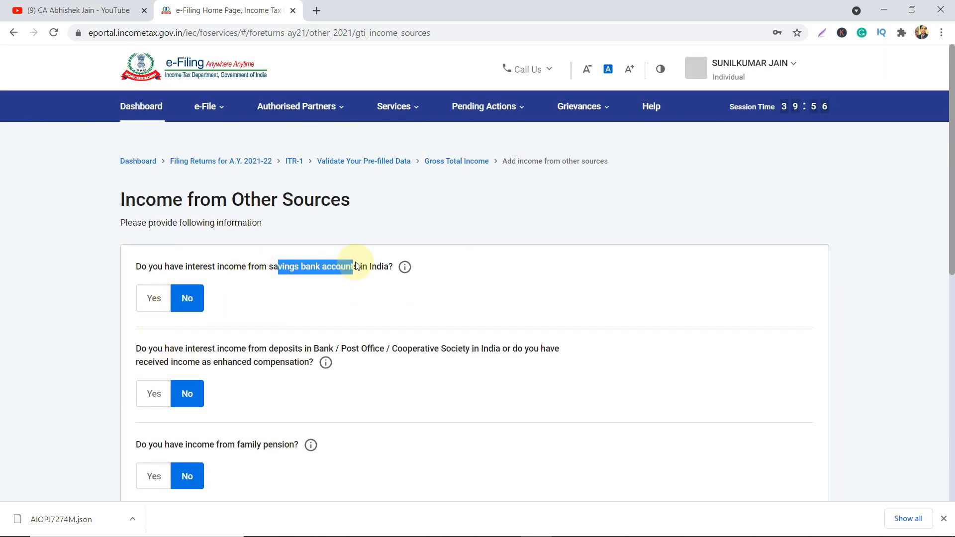
{"action": "left_click", "coordinate": [151, 300]}
{"action": "left_click", "coordinate": [172, 340]}
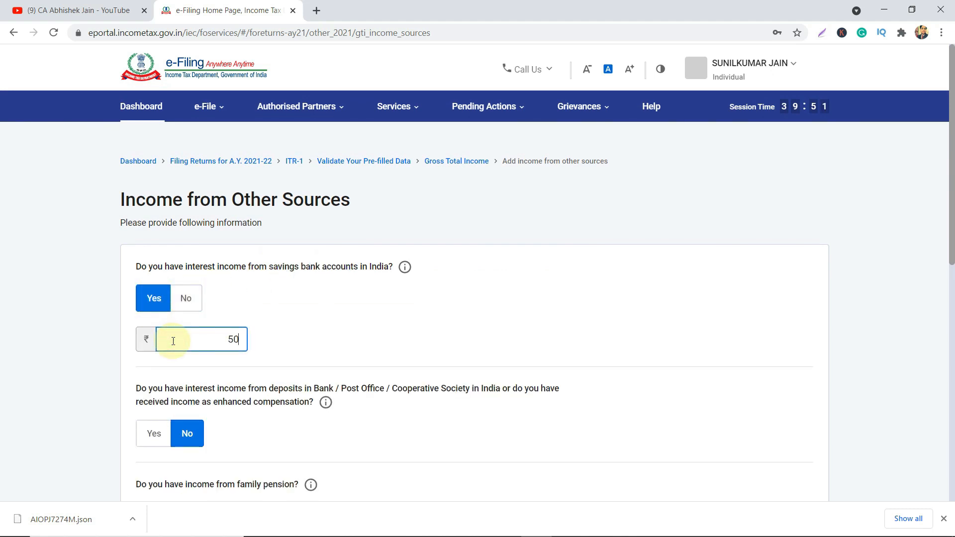
{"action": "key", "text": "Tab"}
Answer Yes to income tax refund interest and enter ₹200.
{"action": "scroll", "coordinate": [173, 341], "scroll_direction": "down", "scroll_amount": 1}
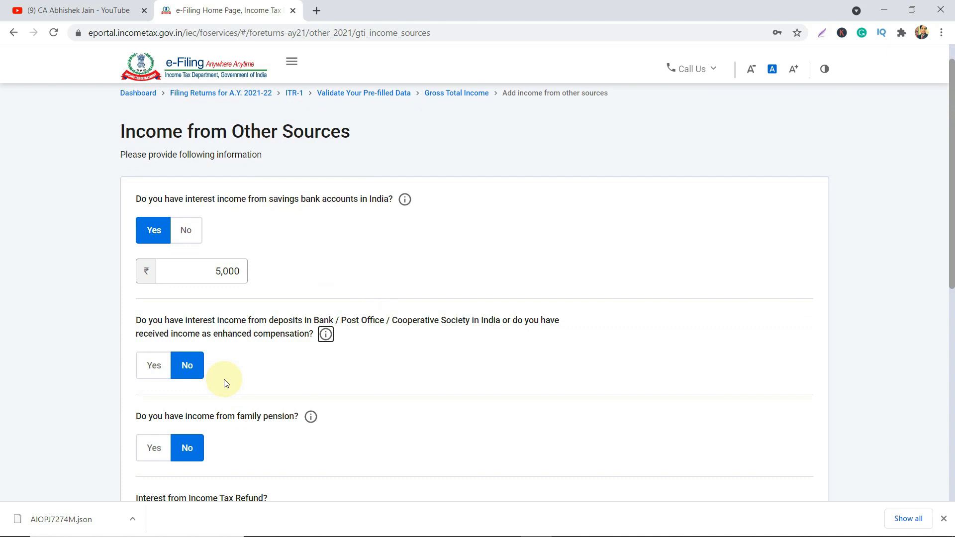
{"action": "scroll", "coordinate": [224, 383], "scroll_direction": "down", "scroll_amount": 2}
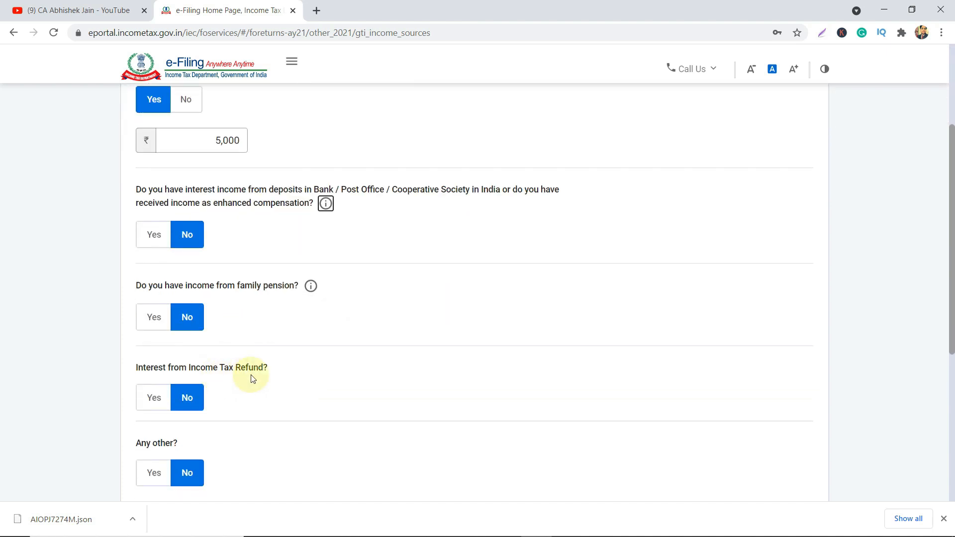
{"action": "double_click", "coordinate": [160, 367]}
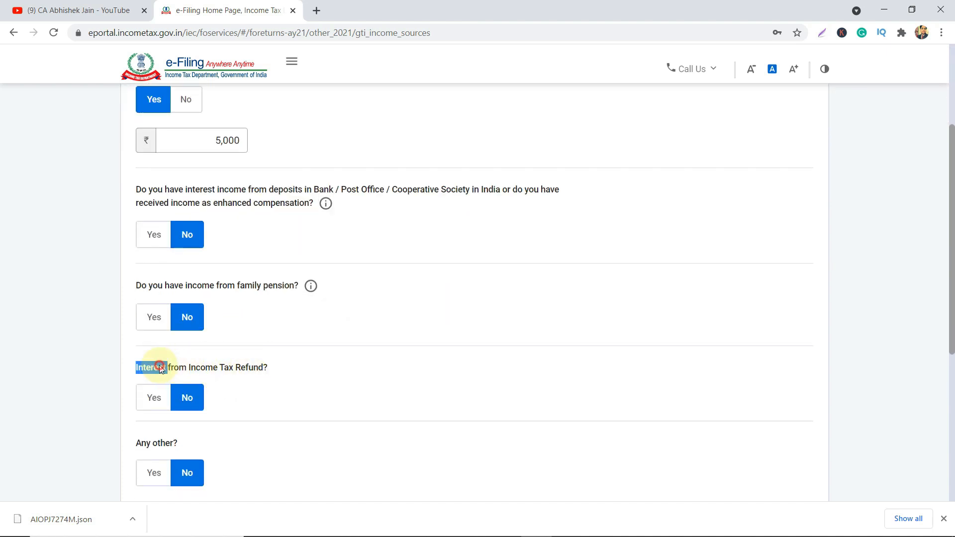
{"action": "left_click", "coordinate": [153, 397]}
{"action": "left_click", "coordinate": [217, 441]}
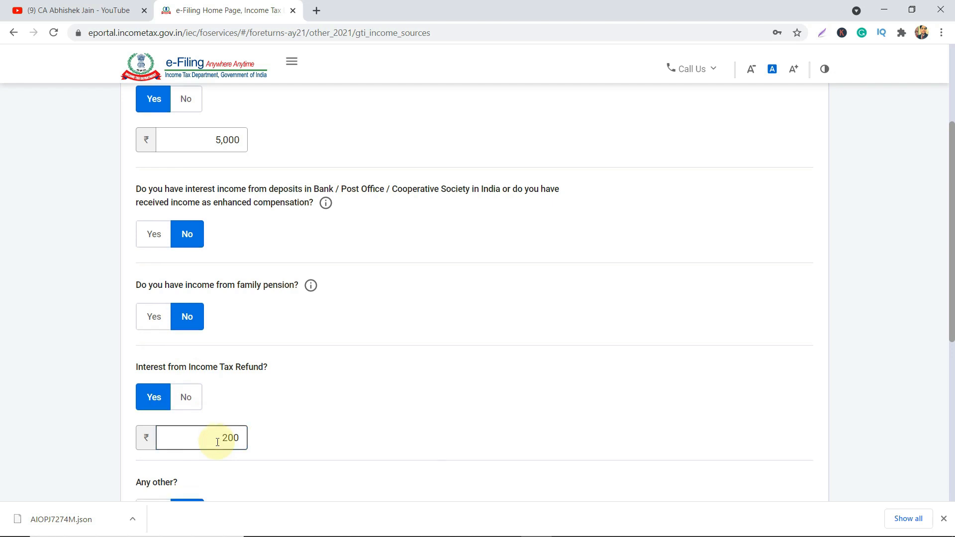
Answer Yes to dividend income and look over its five quarterly periods.
{"action": "scroll", "coordinate": [216, 440], "scroll_direction": "down", "scroll_amount": 3}
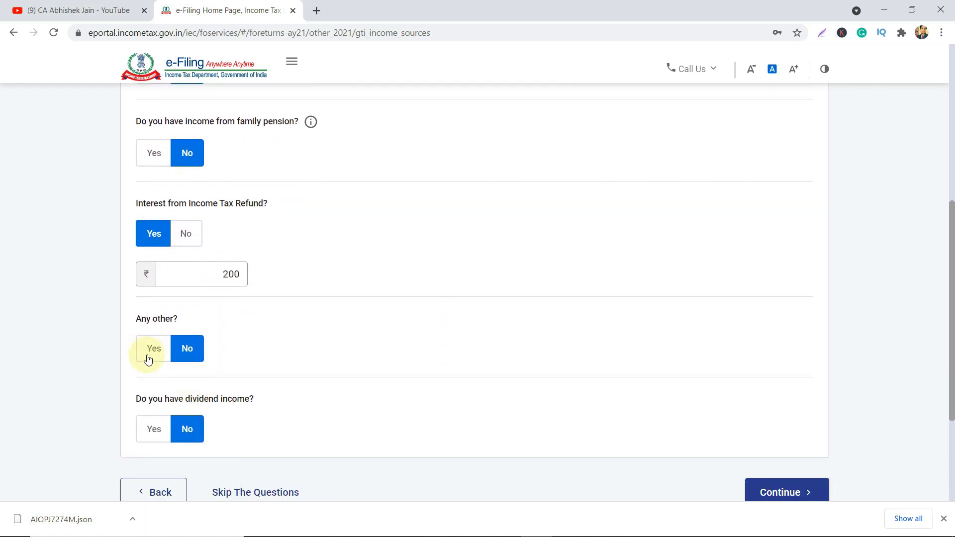
{"action": "scroll", "coordinate": [283, 396], "scroll_direction": "down", "scroll_amount": 3}
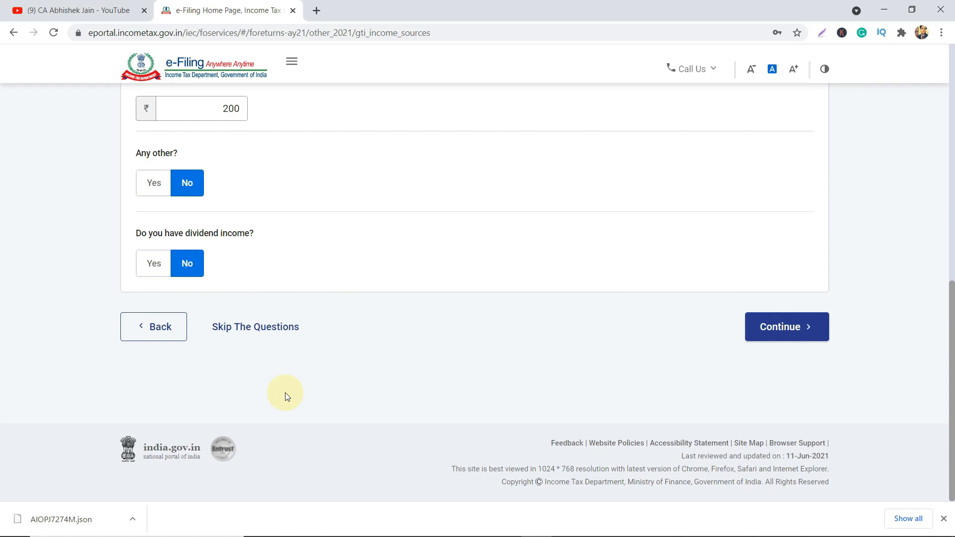
{"action": "left_click", "coordinate": [151, 257]}
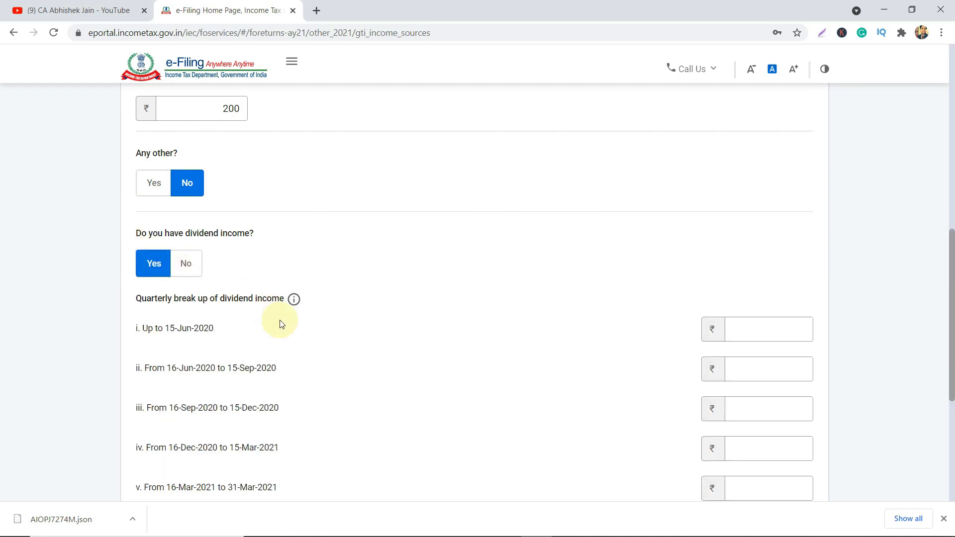
{"action": "scroll", "coordinate": [279, 322], "scroll_direction": "down", "scroll_amount": 2}
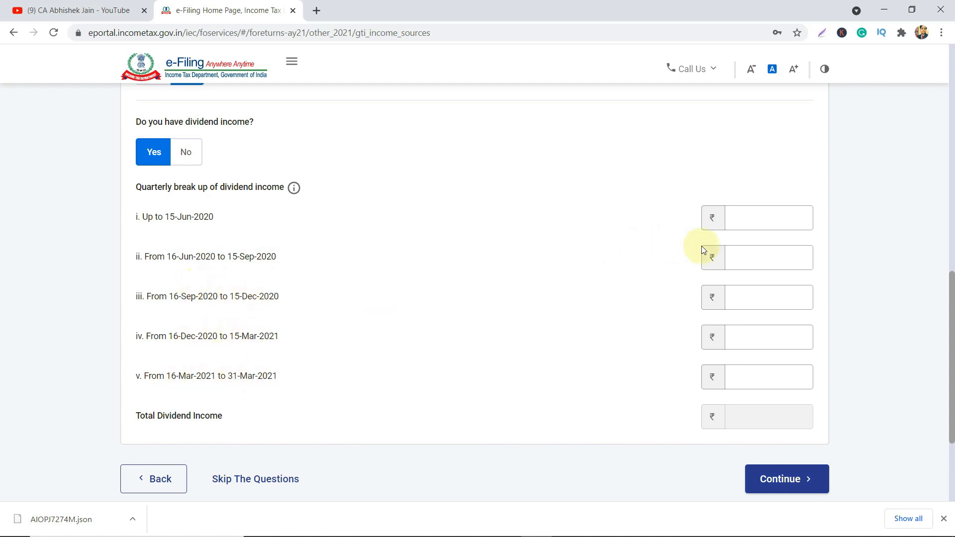
{"action": "left_click", "coordinate": [736, 220]}
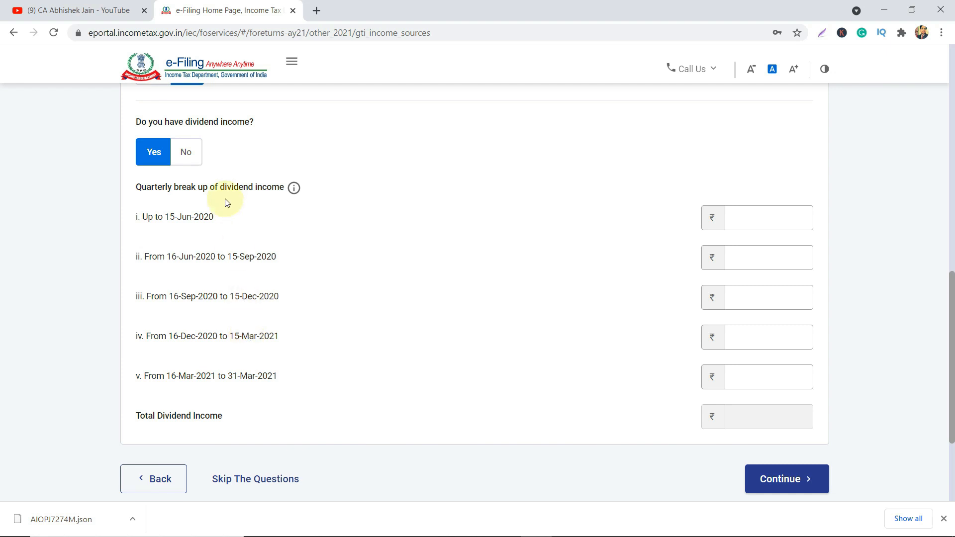
{"action": "left_click_drag", "start_coordinate": [217, 218], "coordinate": [229, 391]}
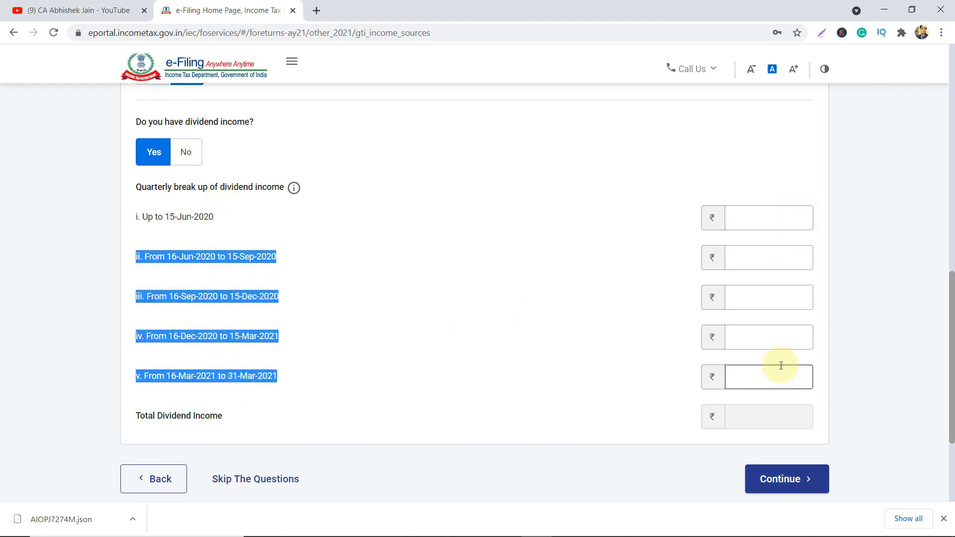
{"action": "scroll", "coordinate": [781, 363], "scroll_direction": "down", "scroll_amount": 2}
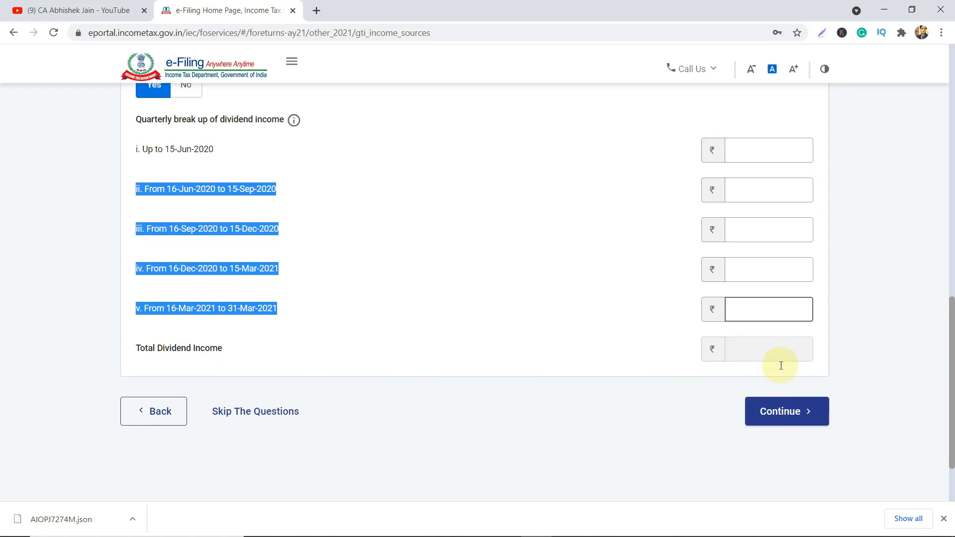
Save the other-sources answers, giving other-sources income of ₹5,200.
{"action": "left_click", "coordinate": [793, 424]}
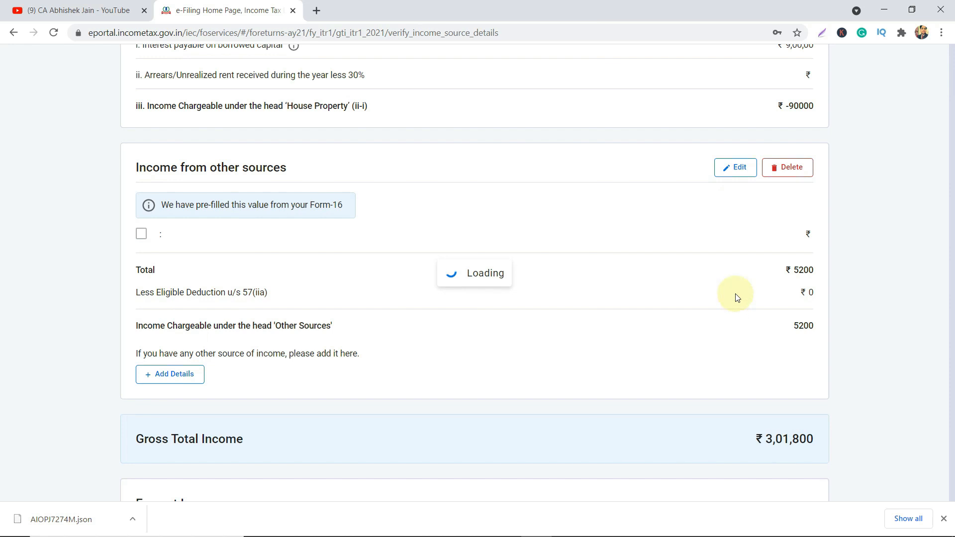
{"action": "scroll", "coordinate": [756, 324], "scroll_direction": "down", "scroll_amount": 3}
{"action": "scroll", "coordinate": [756, 324], "scroll_direction": "down", "scroll_amount": 10}
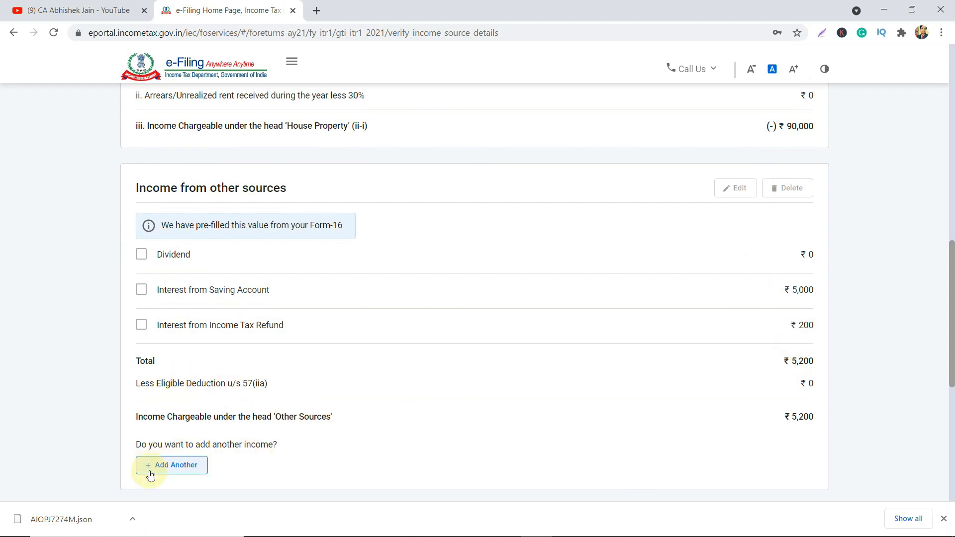
Add another other-sources income and choose to skip the questions.
{"action": "left_click", "coordinate": [171, 465]}
{"action": "scroll", "coordinate": [288, 380], "scroll_direction": "down", "scroll_amount": 2}
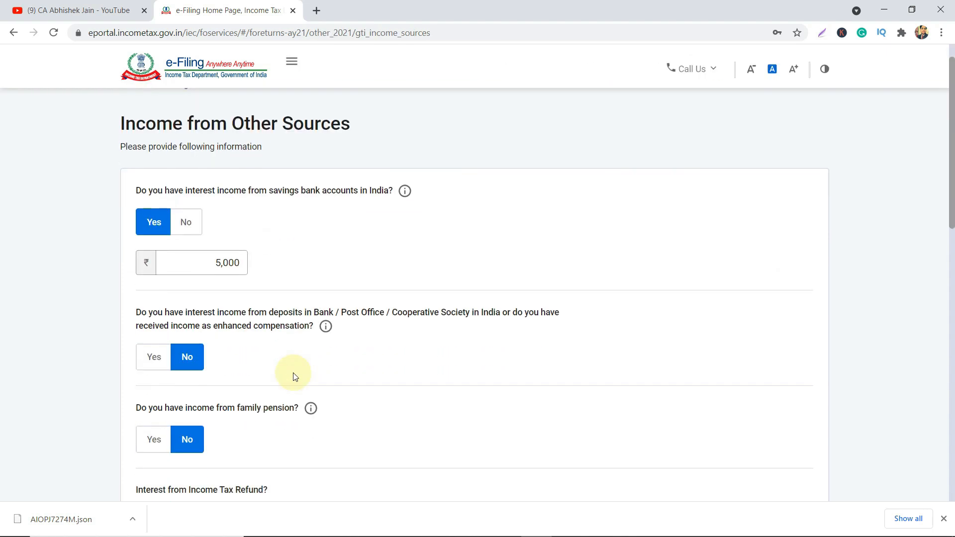
{"action": "scroll", "coordinate": [293, 377], "scroll_direction": "down", "scroll_amount": 12}
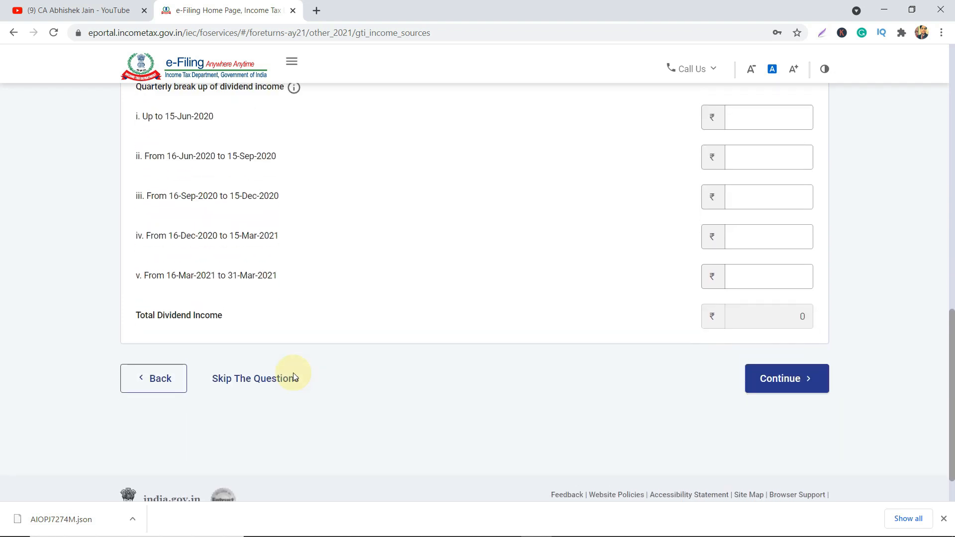
{"action": "scroll", "coordinate": [293, 377], "scroll_direction": "down", "scroll_amount": 4}
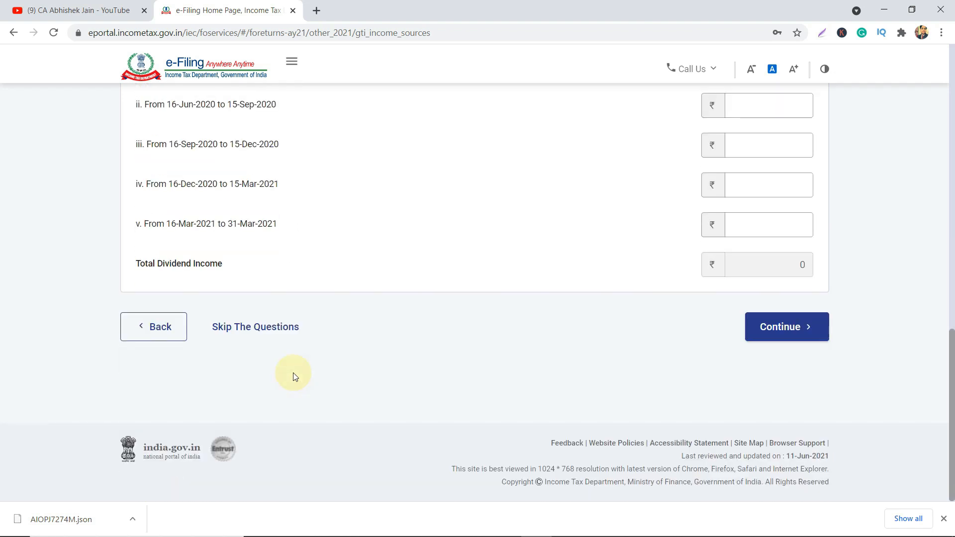
{"action": "left_click", "coordinate": [226, 324]}
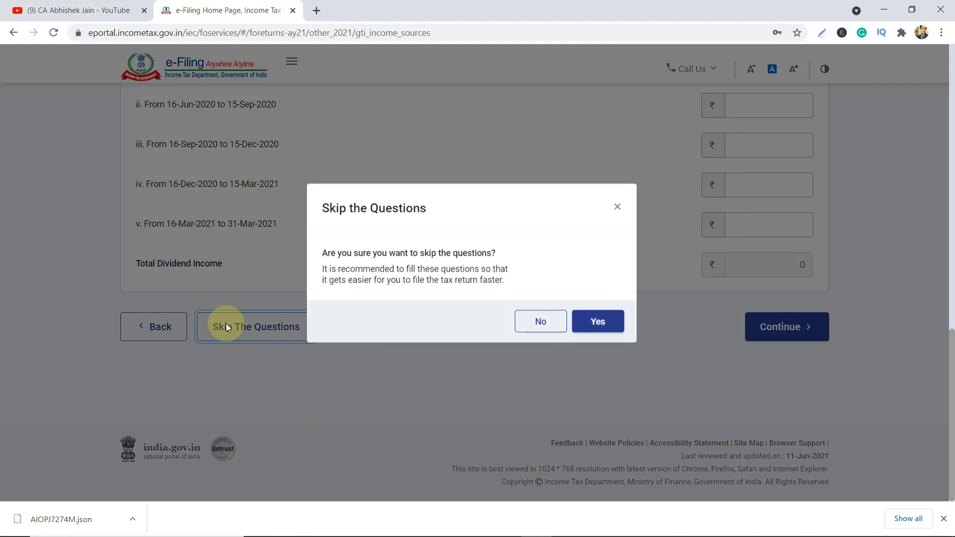
Try Interest from Deposit, then Any Other as income nature, and cancel without adding.
{"action": "left_click", "coordinate": [590, 330]}
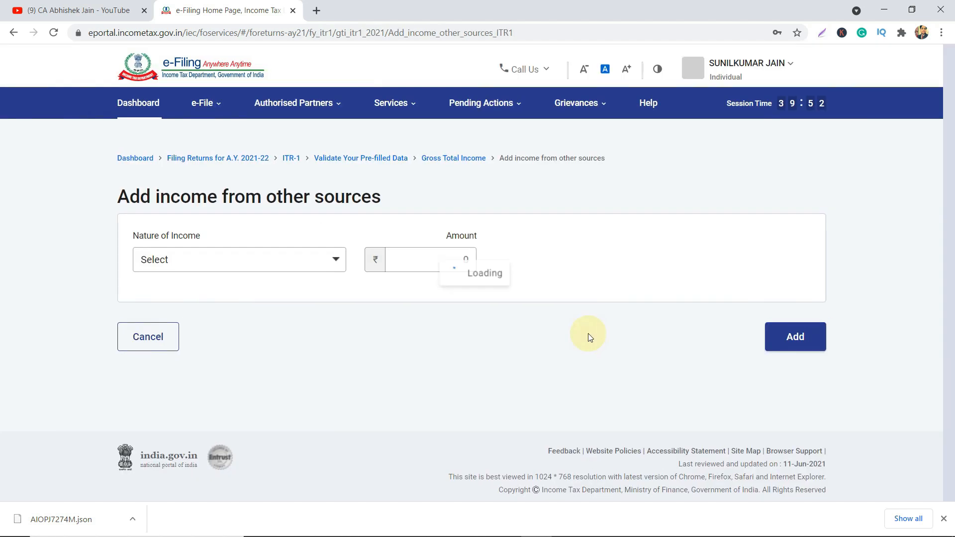
{"action": "left_click", "coordinate": [314, 269]}
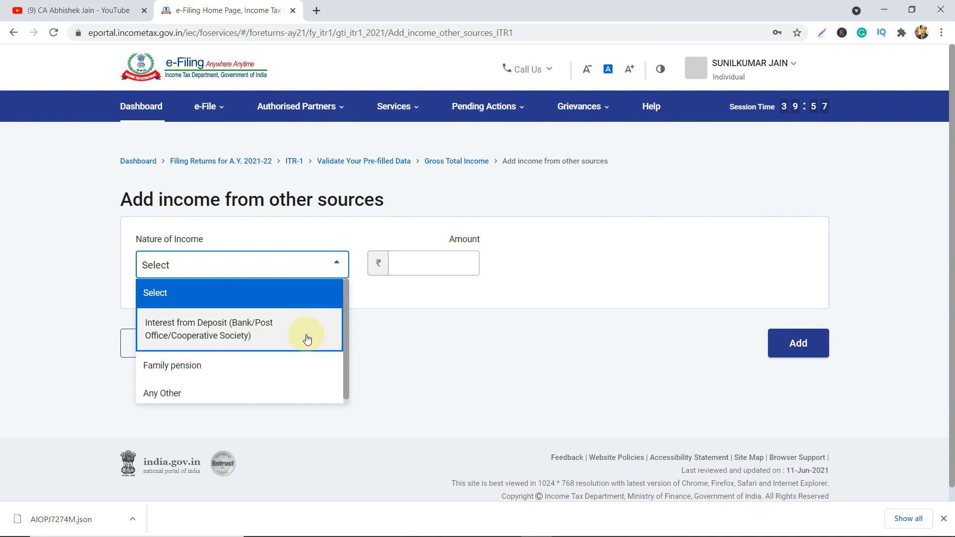
{"action": "scroll", "coordinate": [307, 346], "scroll_direction": "down", "scroll_amount": 1}
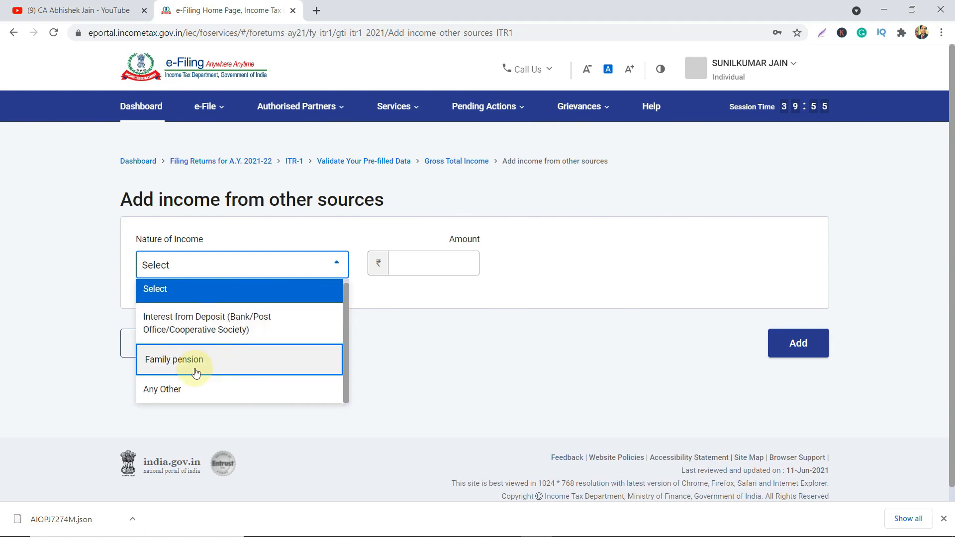
{"action": "scroll", "coordinate": [193, 371], "scroll_direction": "down", "scroll_amount": 1}
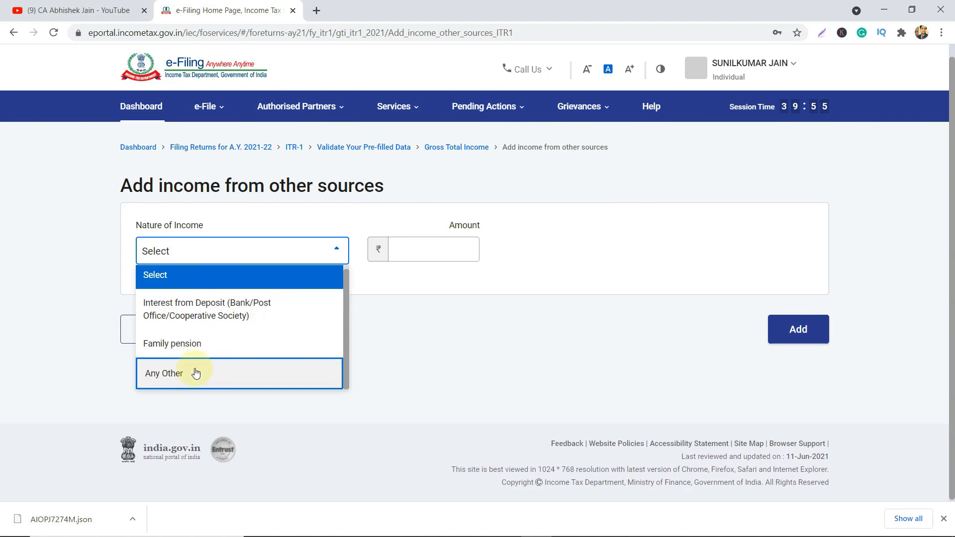
{"action": "left_click", "coordinate": [228, 318]}
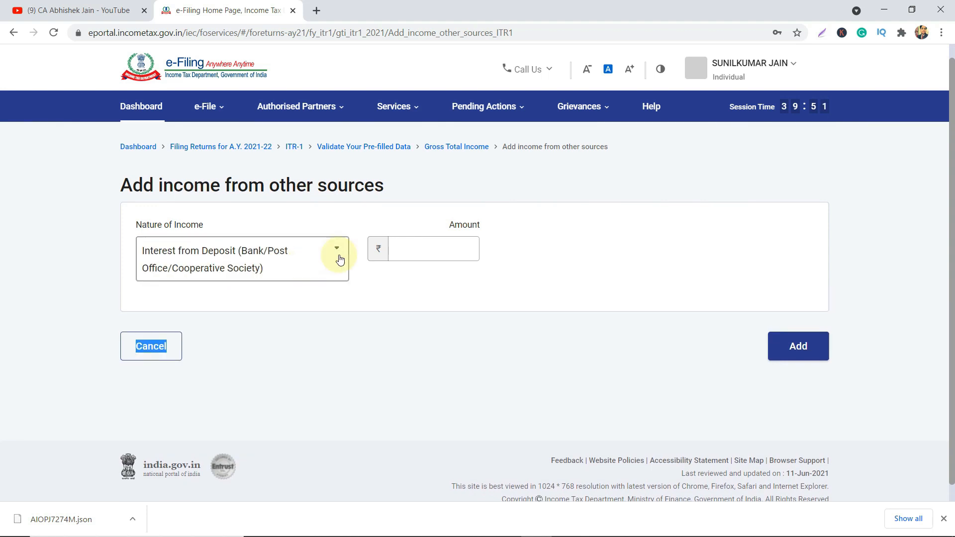
{"action": "left_click", "coordinate": [427, 243]}
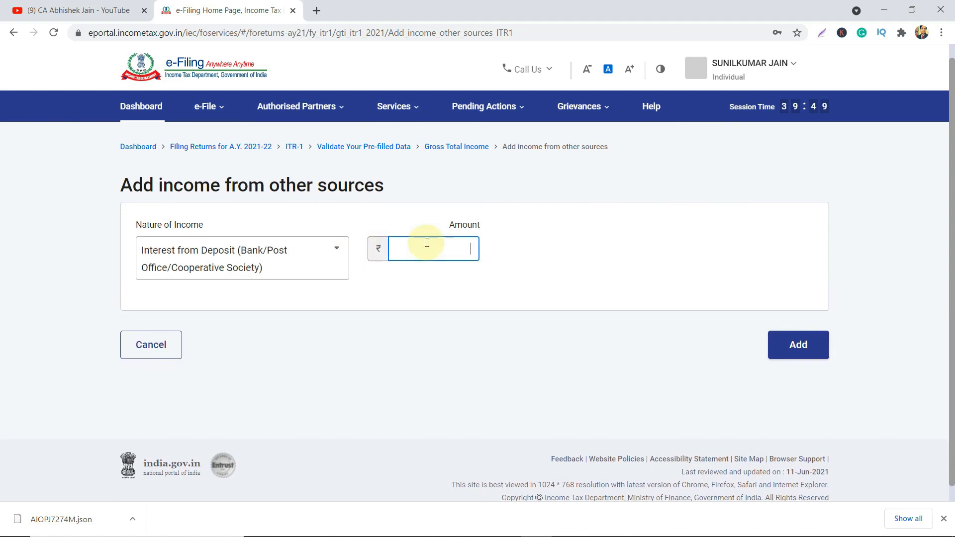
{"action": "left_click", "coordinate": [335, 259]}
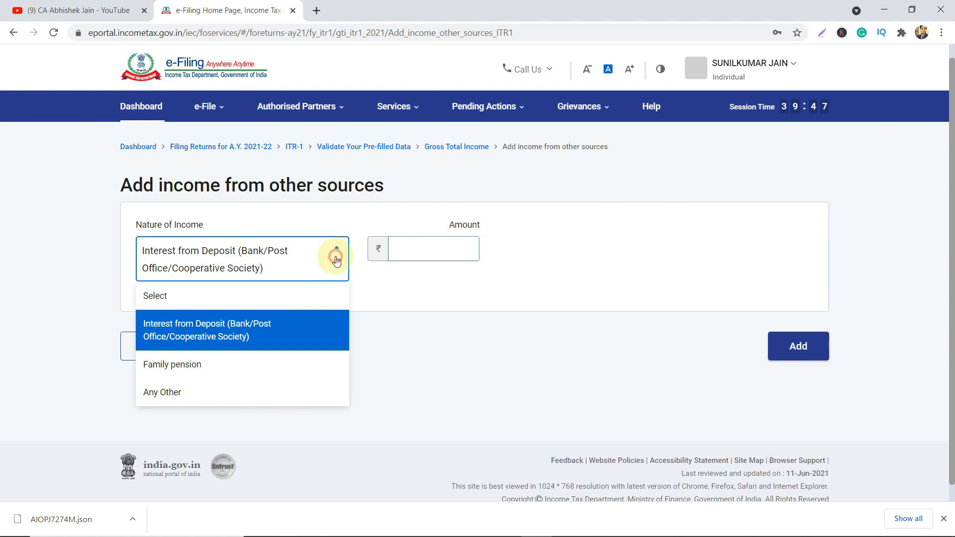
{"action": "left_click", "coordinate": [234, 391]}
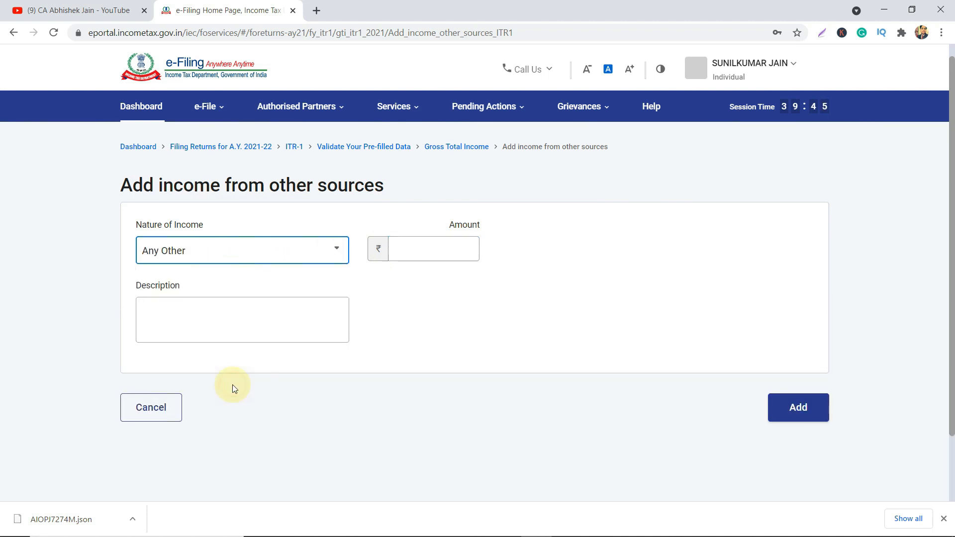
{"action": "left_click", "coordinate": [419, 248]}
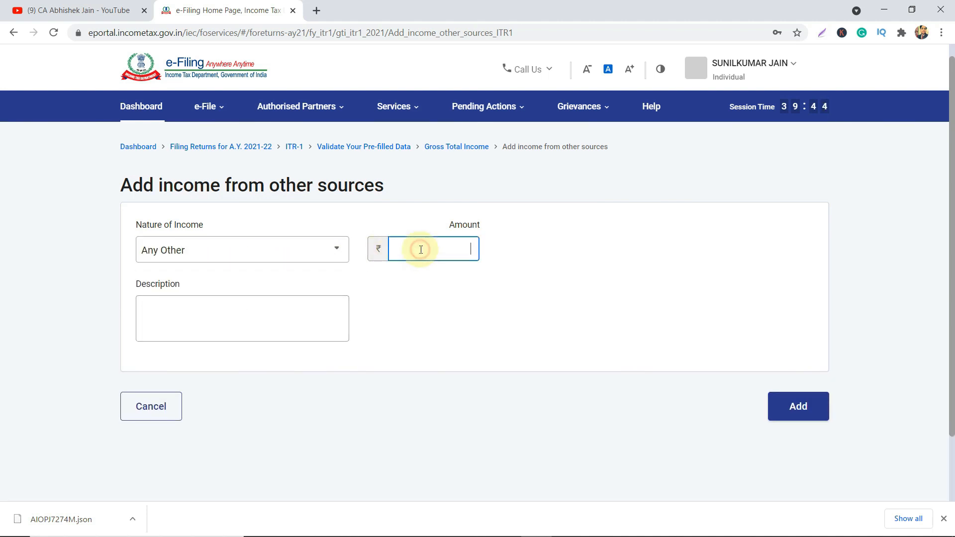
{"action": "left_click", "coordinate": [278, 316]}
{"action": "left_click", "coordinate": [152, 406]}
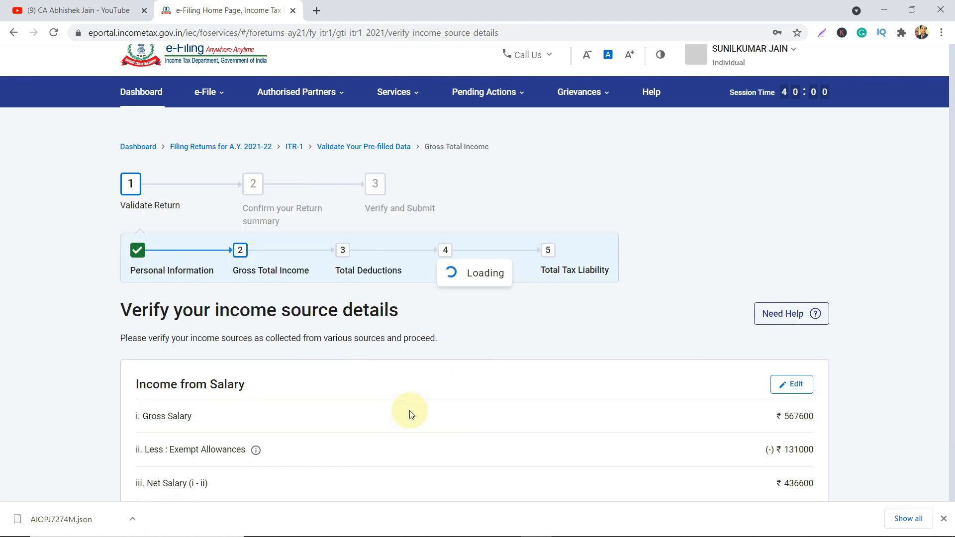
Check Gross Total Income of ₹3,01,800 and start an Exempt Income entry.
{"action": "scroll", "coordinate": [920, 321], "scroll_direction": "down", "scroll_amount": 10}
{"action": "scroll", "coordinate": [920, 321], "scroll_direction": "down", "scroll_amount": 8}
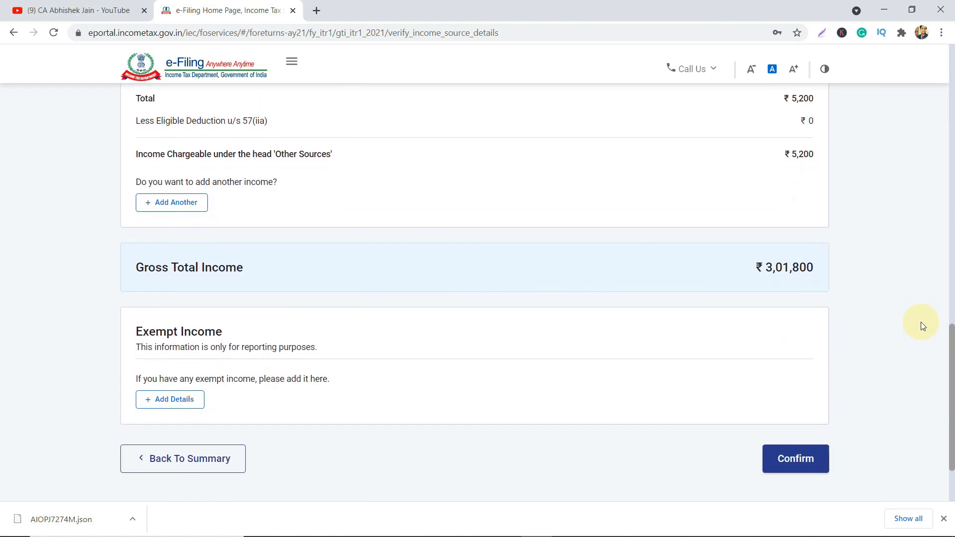
{"action": "scroll", "coordinate": [921, 321], "scroll_direction": "down", "scroll_amount": 1}
{"action": "left_click_drag", "start_coordinate": [765, 211], "coordinate": [808, 211]}
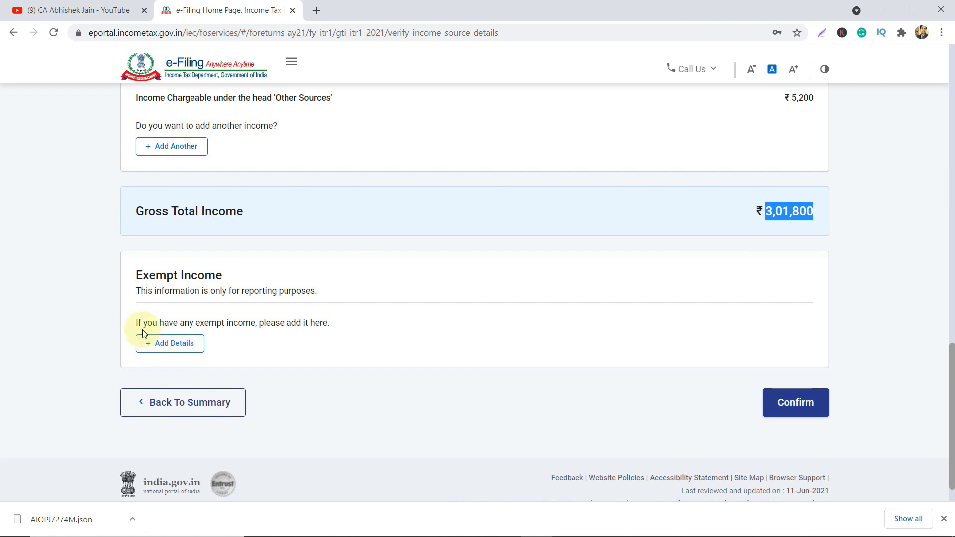
{"action": "left_click", "coordinate": [169, 343]}
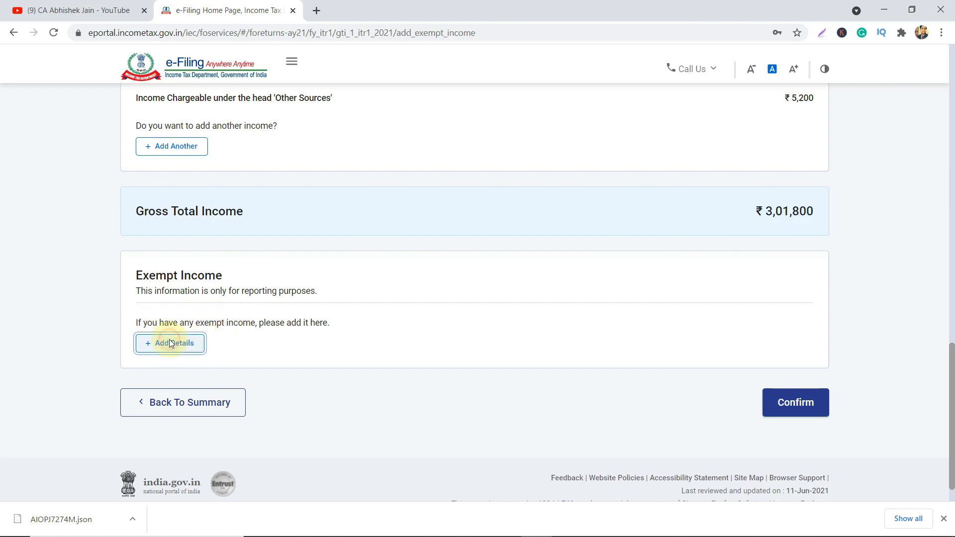
Browse the Nature of Exempt Income list, close it unchosen, and cancel the form.
{"action": "left_click", "coordinate": [252, 274]}
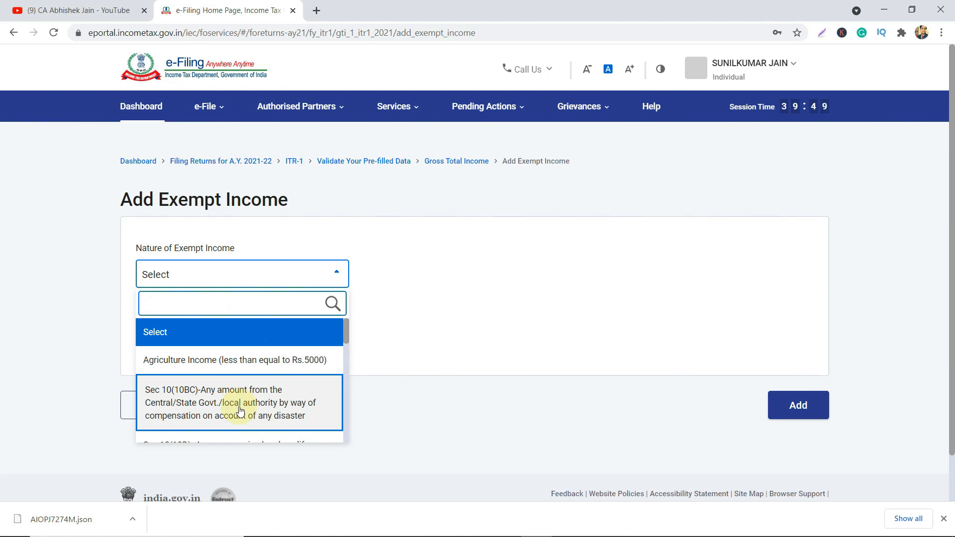
{"action": "scroll", "coordinate": [240, 410], "scroll_direction": "down", "scroll_amount": 2}
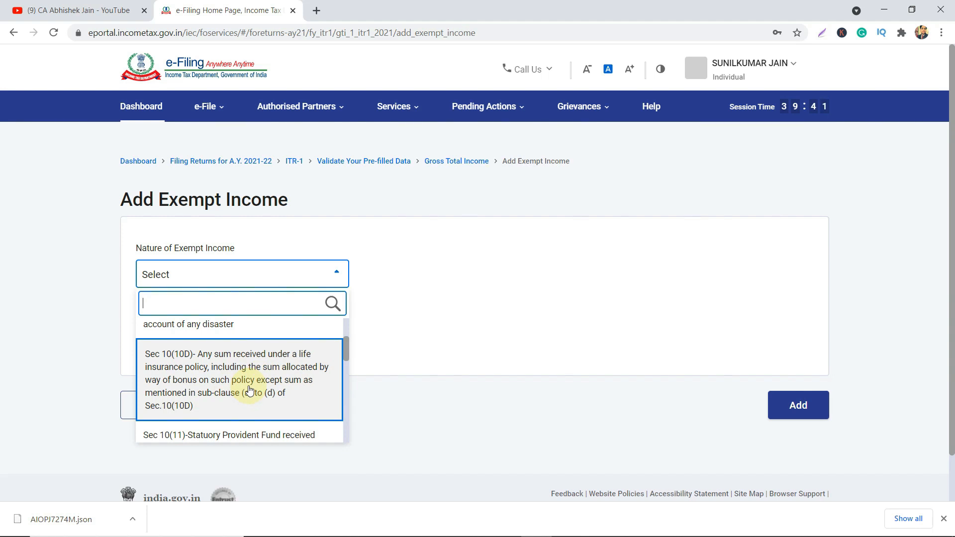
{"action": "scroll", "coordinate": [252, 419], "scroll_direction": "down", "scroll_amount": 2}
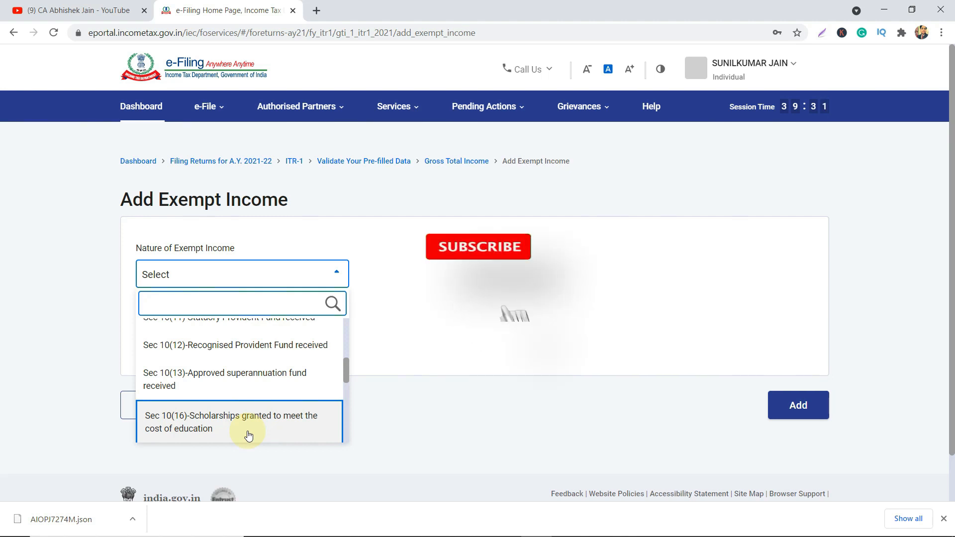
{"action": "scroll", "coordinate": [246, 436], "scroll_direction": "down", "scroll_amount": 2}
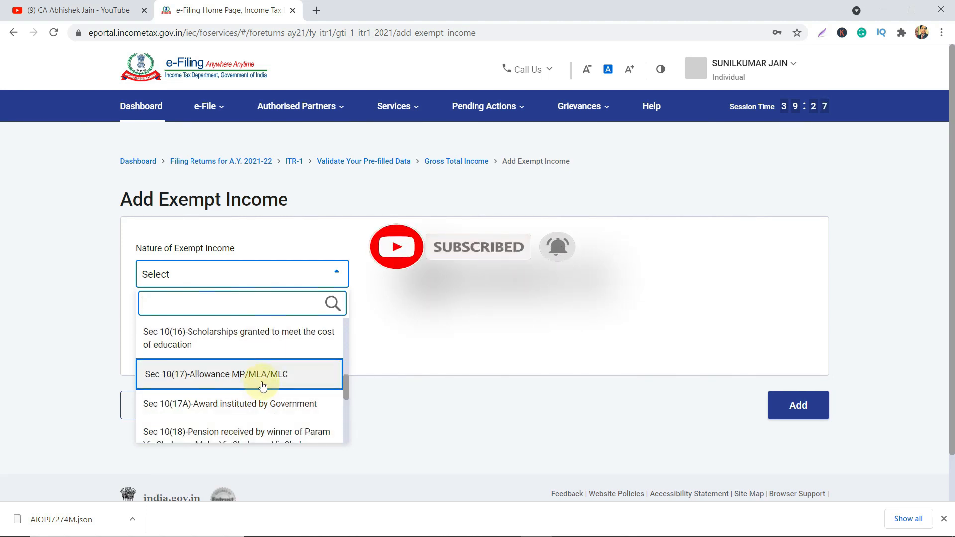
{"action": "scroll", "coordinate": [256, 409], "scroll_direction": "down", "scroll_amount": 3}
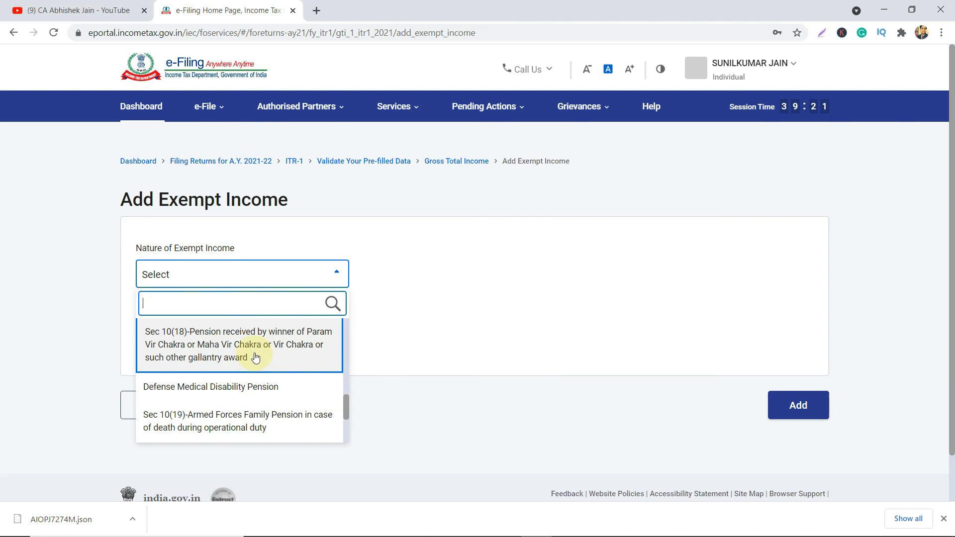
{"action": "scroll", "coordinate": [255, 357], "scroll_direction": "down", "scroll_amount": 1}
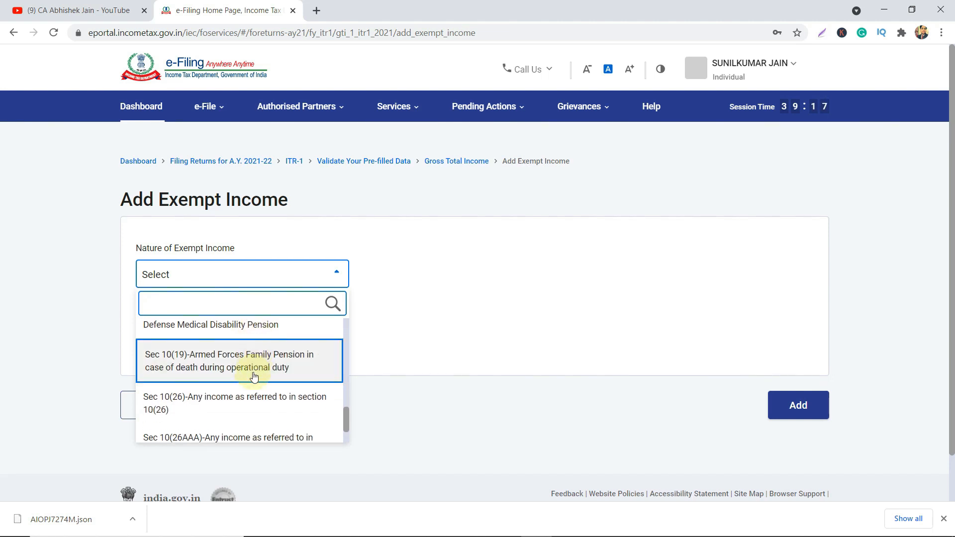
{"action": "scroll", "coordinate": [254, 408], "scroll_direction": "down", "scroll_amount": 1}
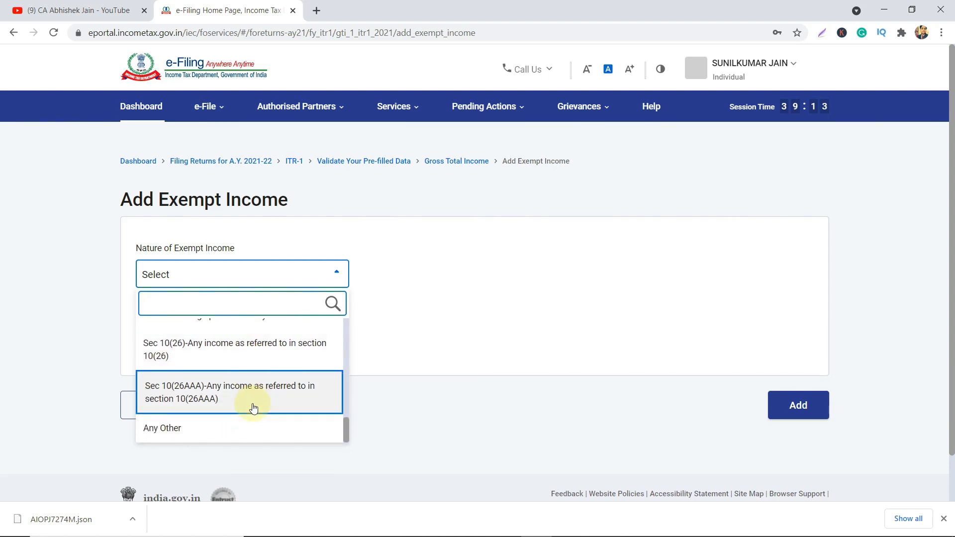
{"action": "left_click", "coordinate": [453, 326]}
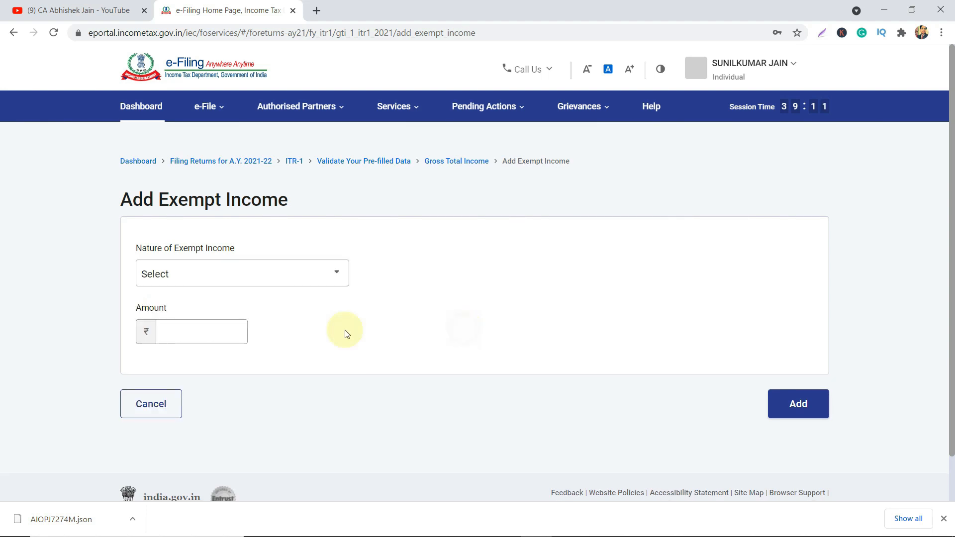
{"action": "left_click", "coordinate": [218, 339]}
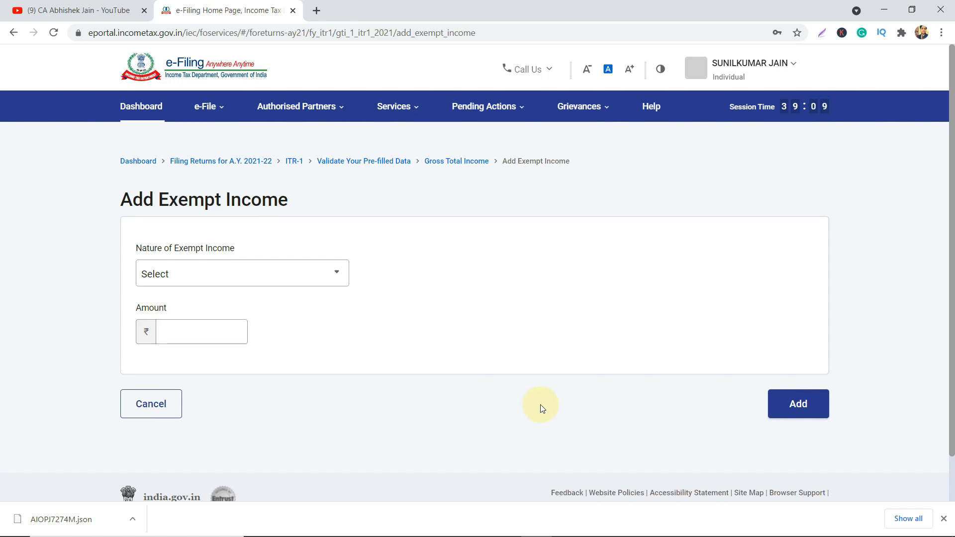
{"action": "left_click", "coordinate": [142, 396]}
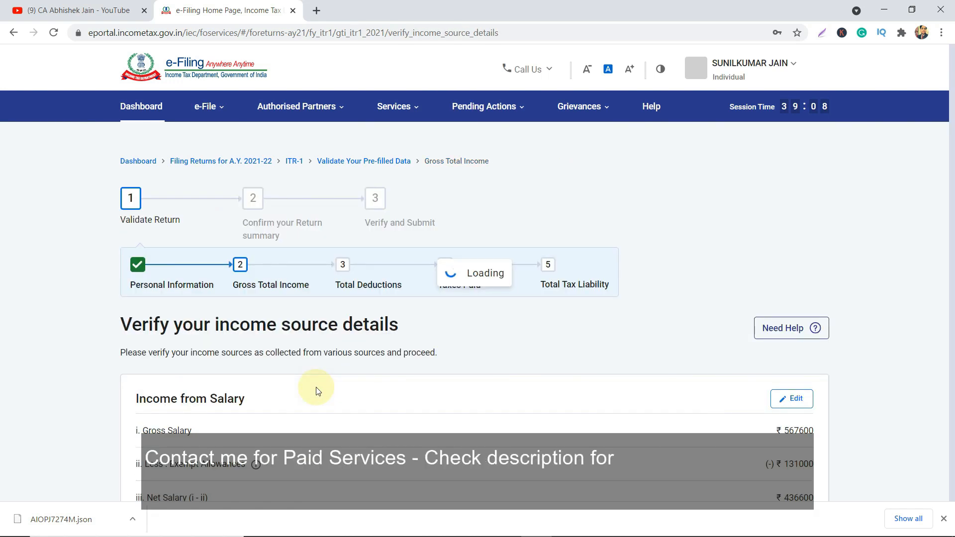
Confirm the income source details at the bottom of the verification page.
{"action": "scroll", "coordinate": [55, 385], "scroll_direction": "down", "scroll_amount": 7}
{"action": "scroll", "coordinate": [55, 389], "scroll_direction": "down", "scroll_amount": 3}
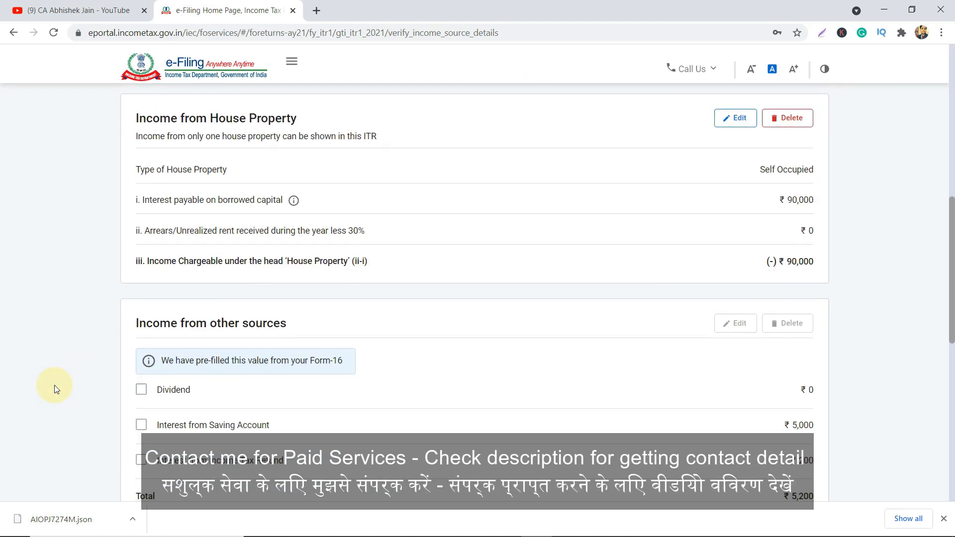
{"action": "scroll", "coordinate": [55, 389], "scroll_direction": "down", "scroll_amount": 9}
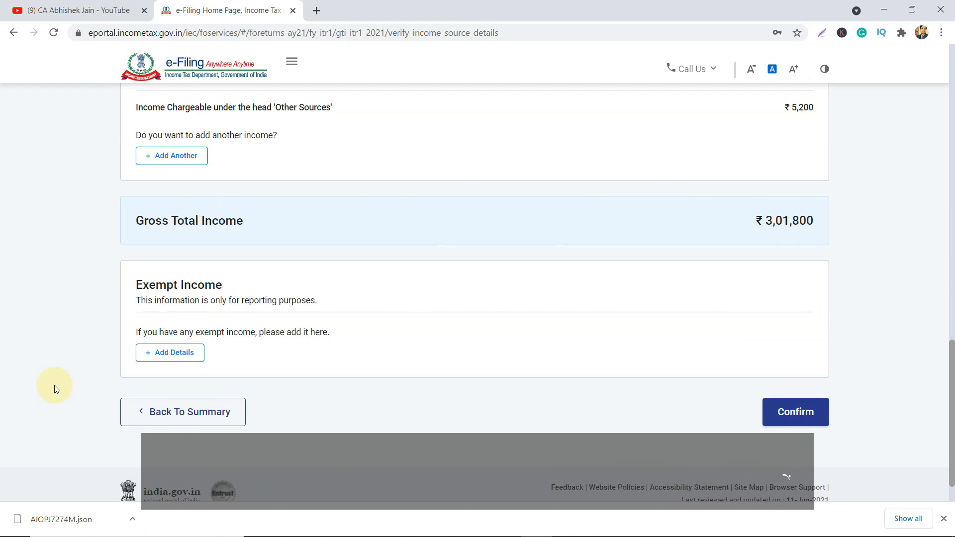
{"action": "left_click", "coordinate": [795, 417]}
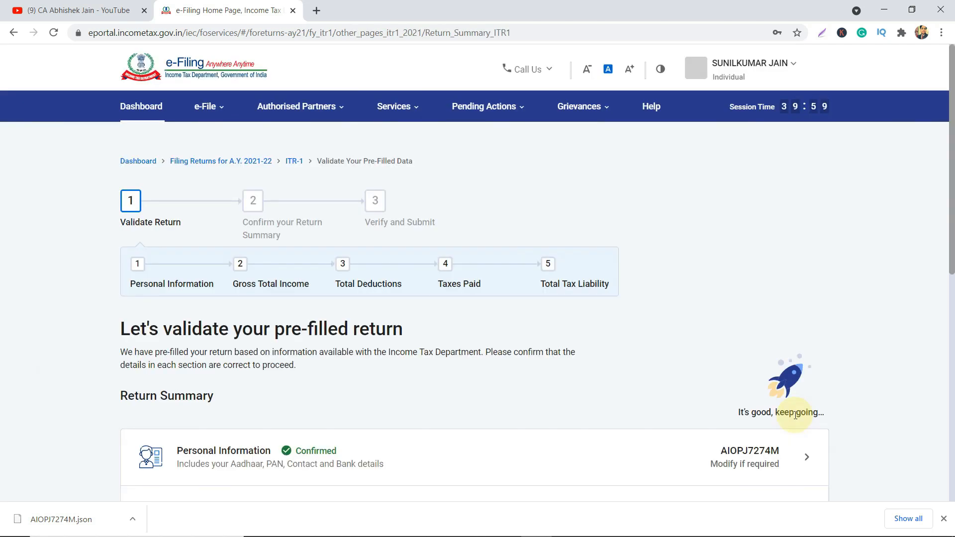
Go to the Total Deductions row of the Return Summary and enter it.
{"action": "scroll", "coordinate": [688, 366], "scroll_direction": "down", "scroll_amount": 6}
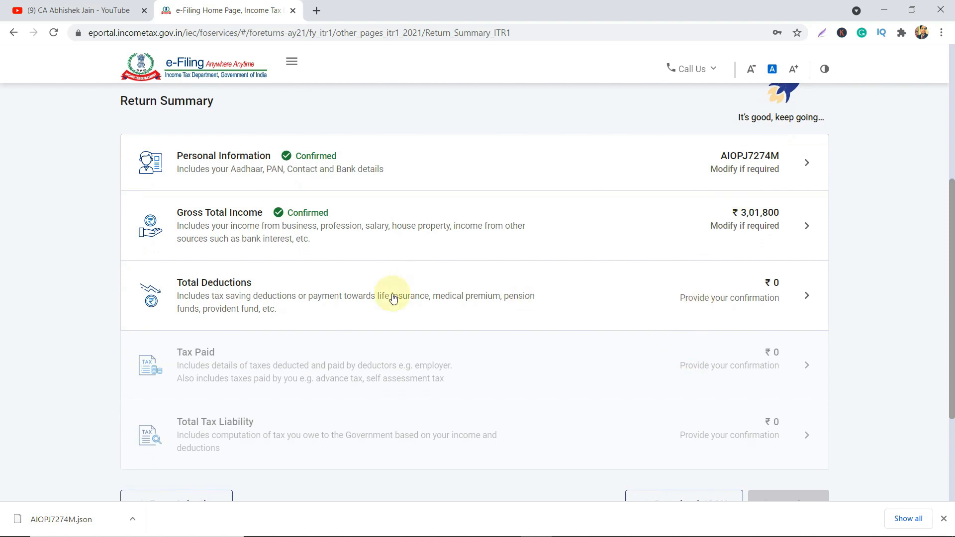
{"action": "scroll", "coordinate": [390, 296], "scroll_direction": "down", "scroll_amount": 1}
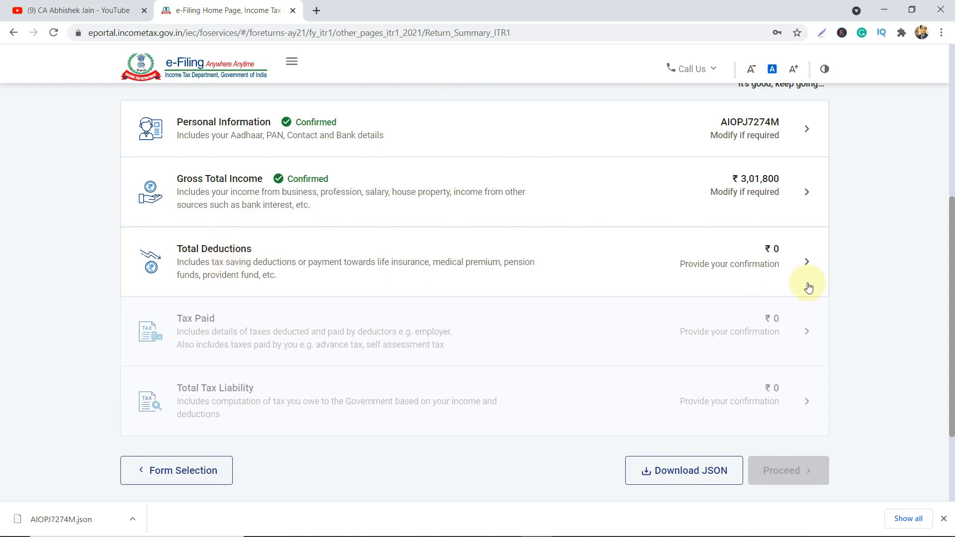
{"action": "left_click", "coordinate": [807, 266]}
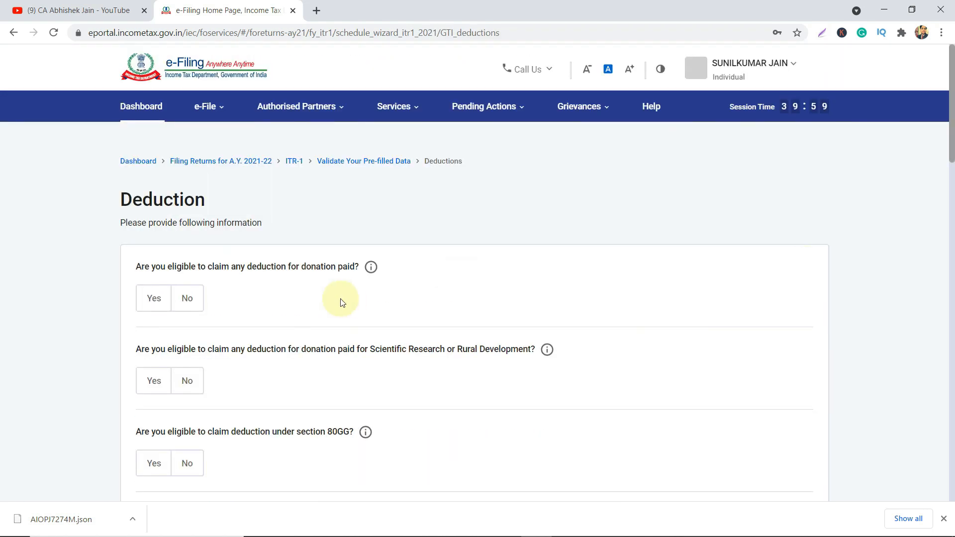
Answer No to the donation, scientific research/rural development and 80GG deduction questions.
{"action": "scroll", "coordinate": [338, 298], "scroll_direction": "down", "scroll_amount": 3}
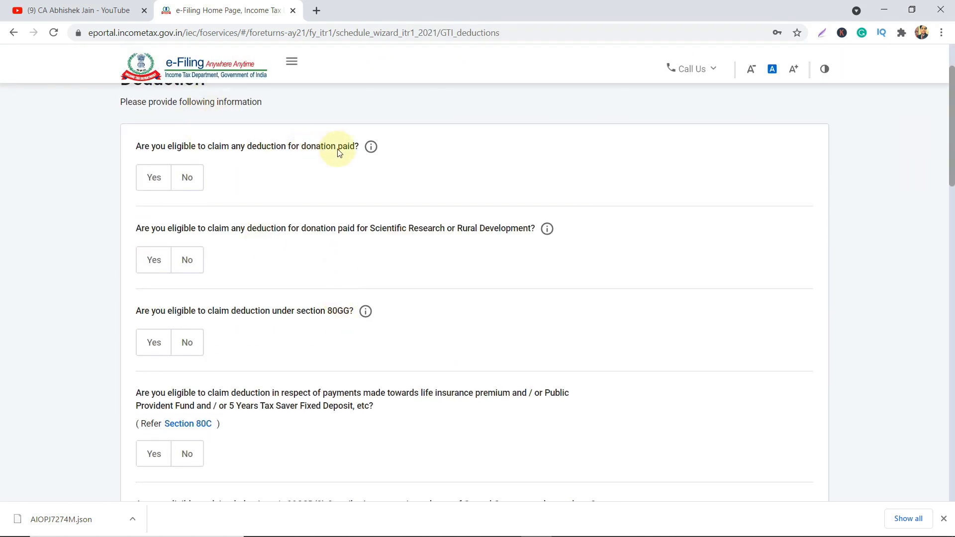
{"action": "left_click", "coordinate": [150, 187]}
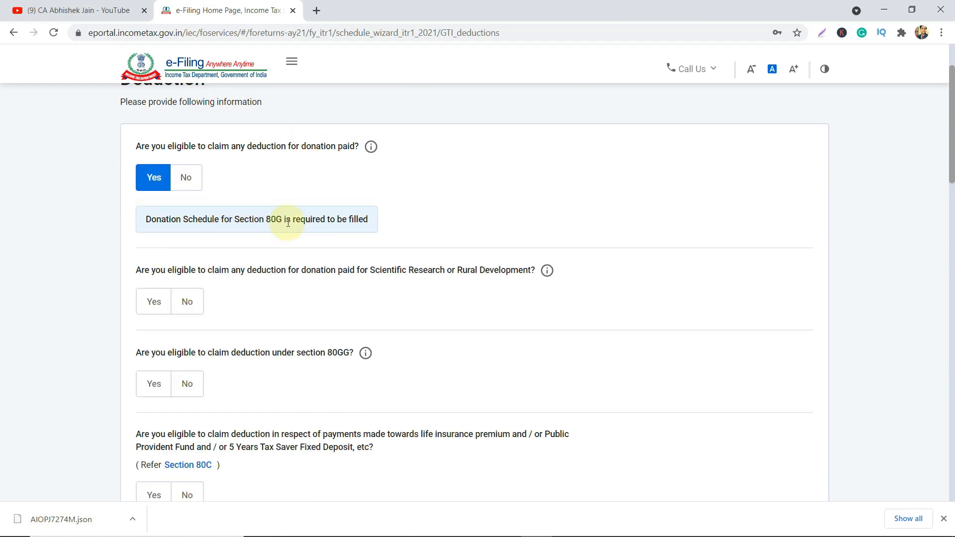
{"action": "left_click", "coordinate": [189, 180]}
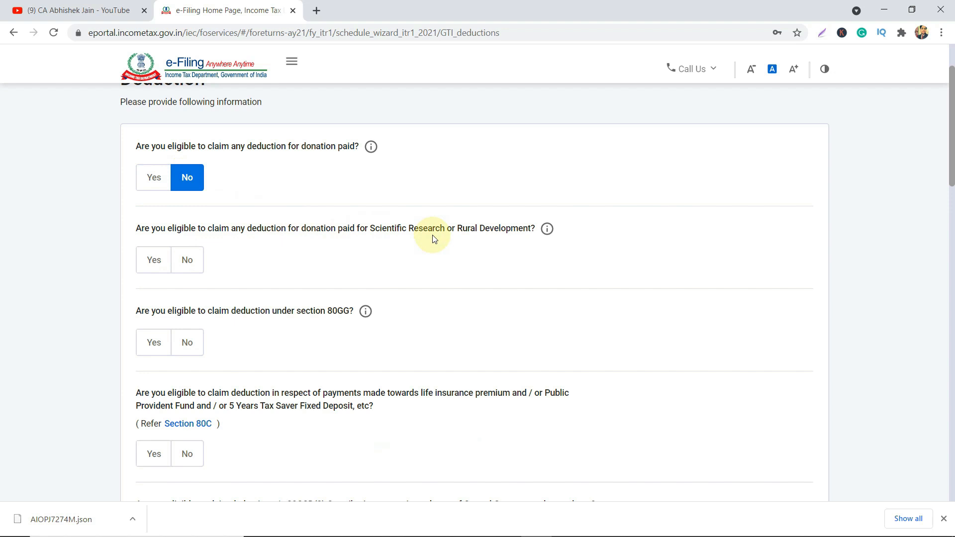
{"action": "left_click", "coordinate": [189, 267]}
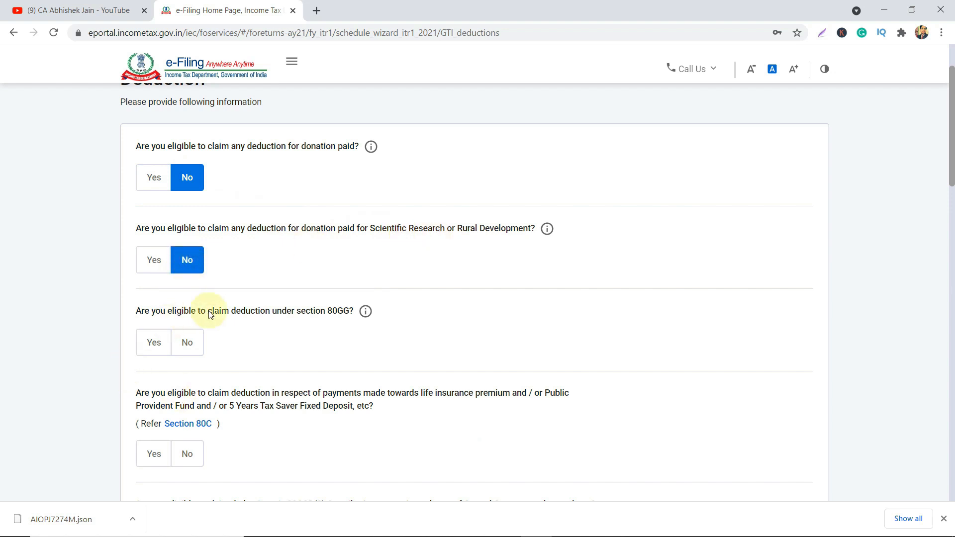
{"action": "left_click", "coordinate": [192, 342]}
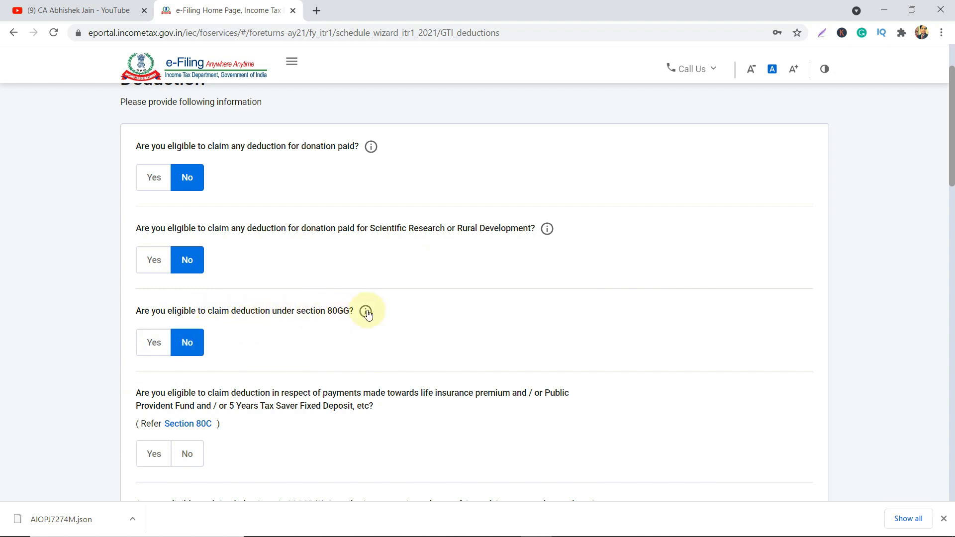
{"action": "mouse_move", "coordinate": [367, 314]}
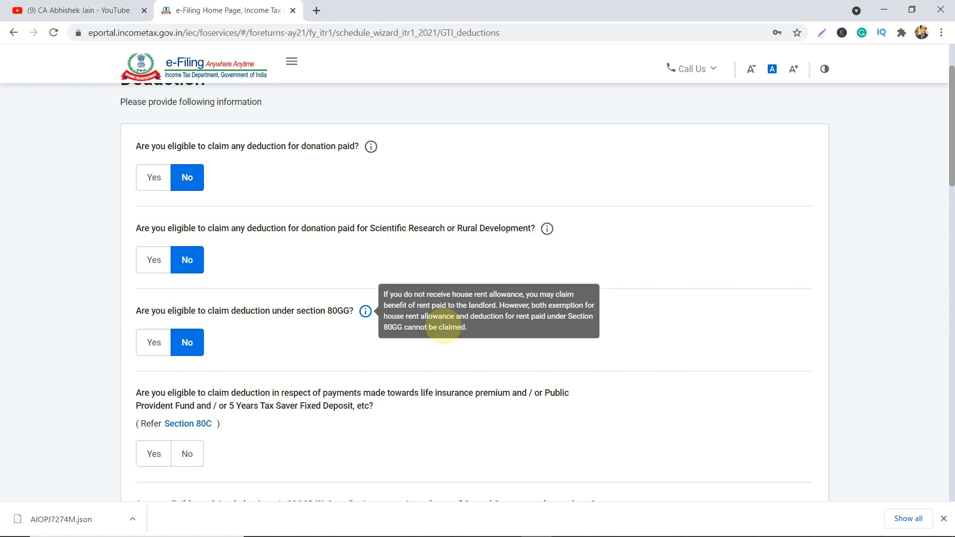
{"action": "right_click", "coordinate": [305, 385]}
{"action": "left_click", "coordinate": [269, 379]}
{"action": "scroll", "coordinate": [269, 378], "scroll_direction": "down", "scroll_amount": 6}
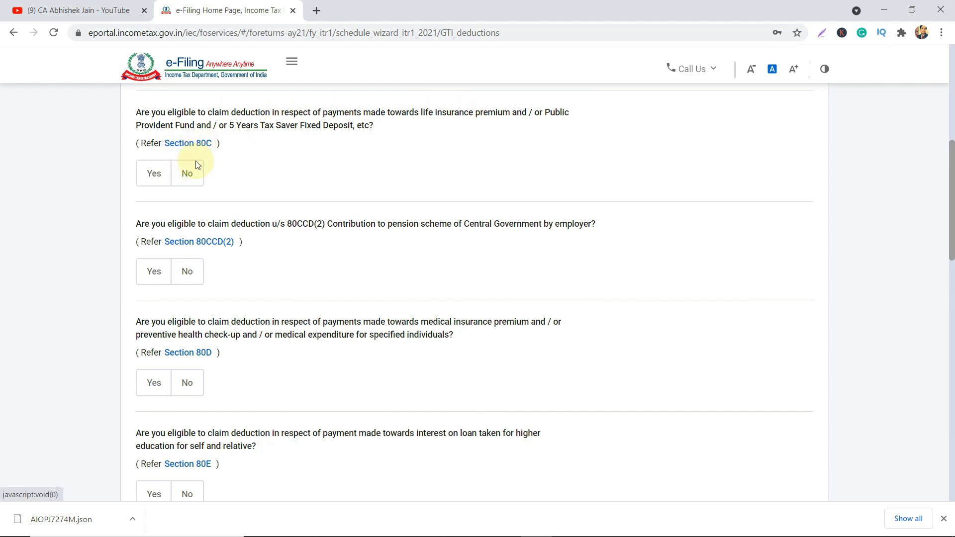
Claim the Section 80C deduction and check its amount against the Form 16 PDF.
{"action": "left_click", "coordinate": [162, 182]}
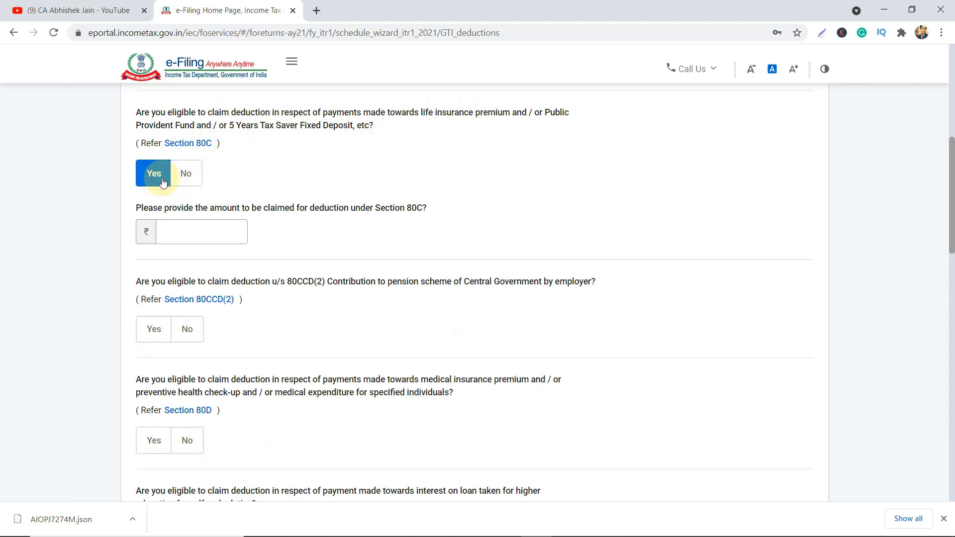
{"action": "left_click", "coordinate": [182, 229]}
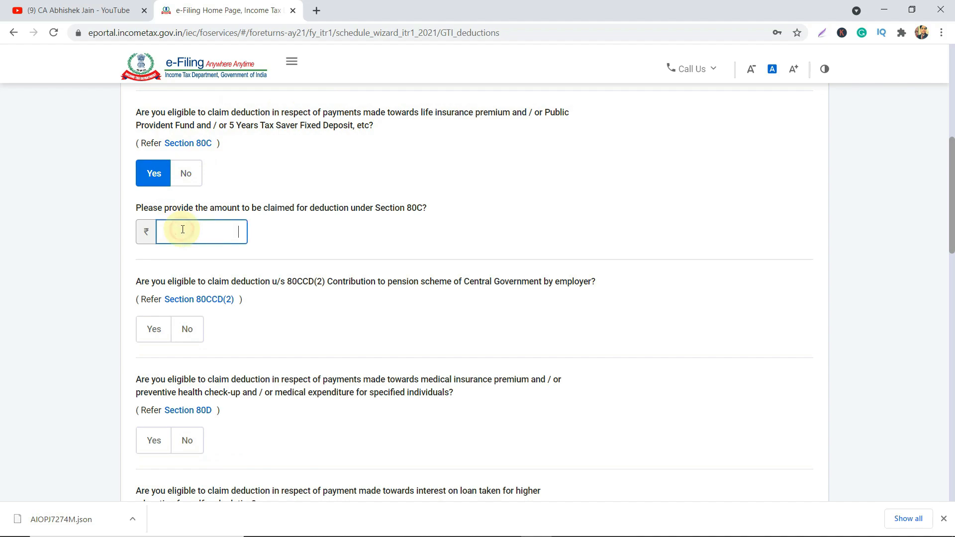
{"action": "key", "text": "alt+Tab"}
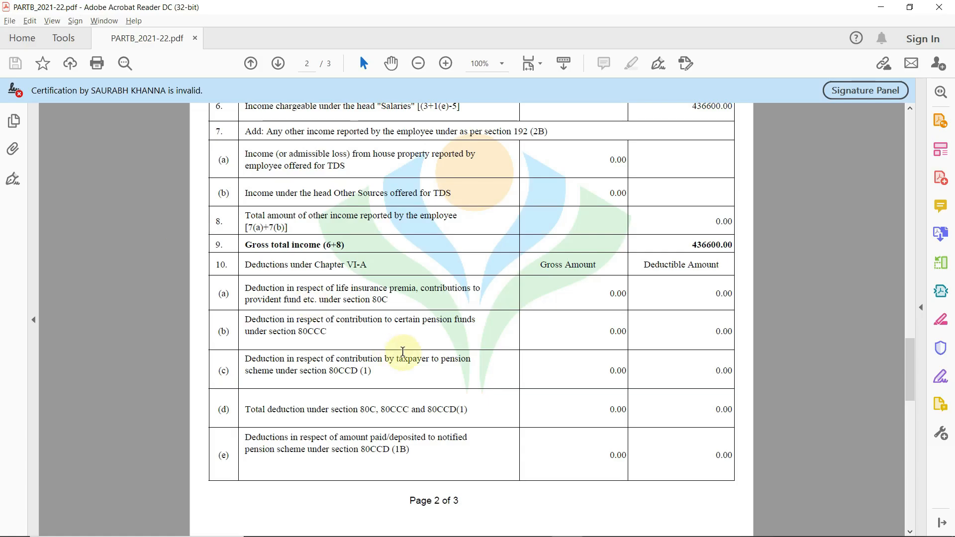
Review the Form 16 deduction rows on pages 2–3 (80D 11000.00, taxable income 425600.00), then return to Chrome.
{"action": "scroll", "coordinate": [402, 351], "scroll_direction": "down", "scroll_amount": 1}
{"action": "scroll", "coordinate": [402, 351], "scroll_direction": "down", "scroll_amount": 10}
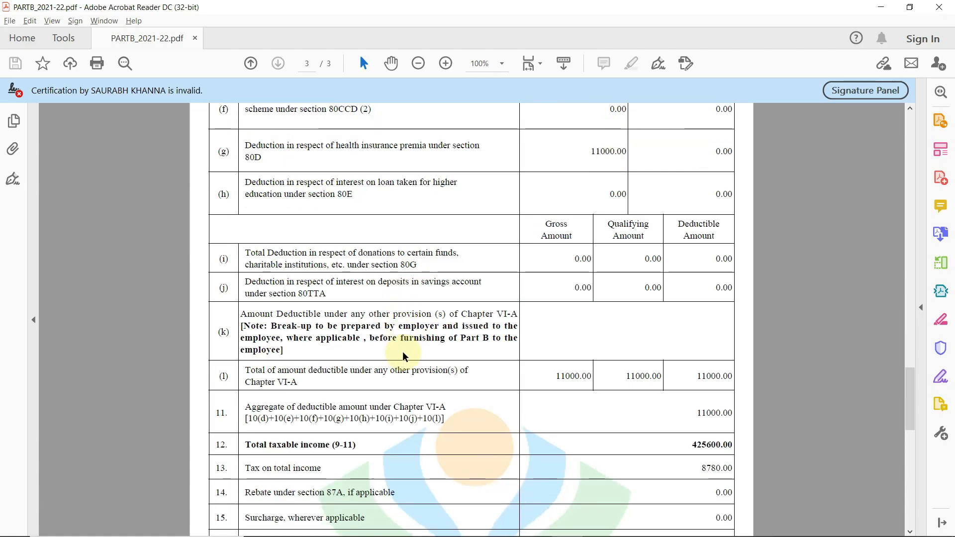
{"action": "scroll", "coordinate": [402, 352], "scroll_direction": "down", "scroll_amount": 3}
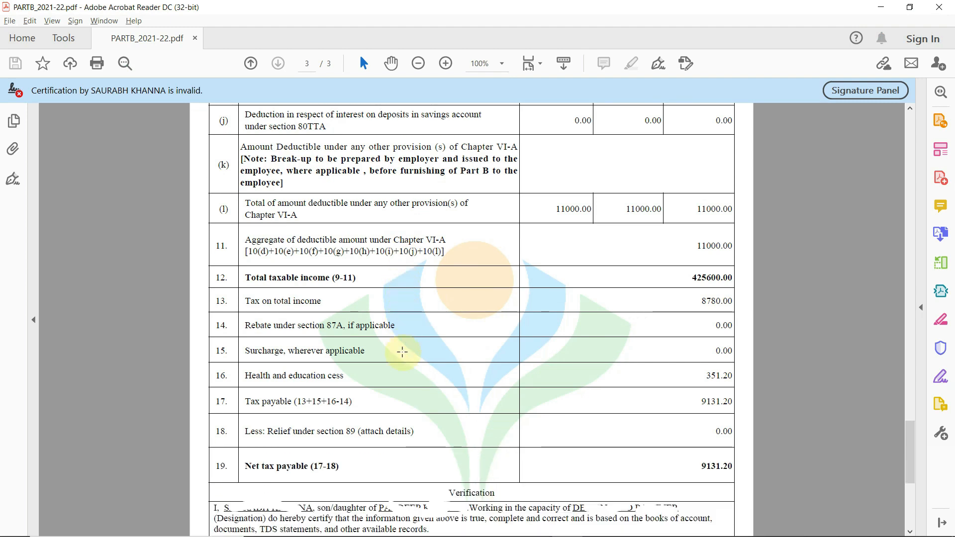
{"action": "scroll", "coordinate": [403, 352], "scroll_direction": "up", "scroll_amount": 6}
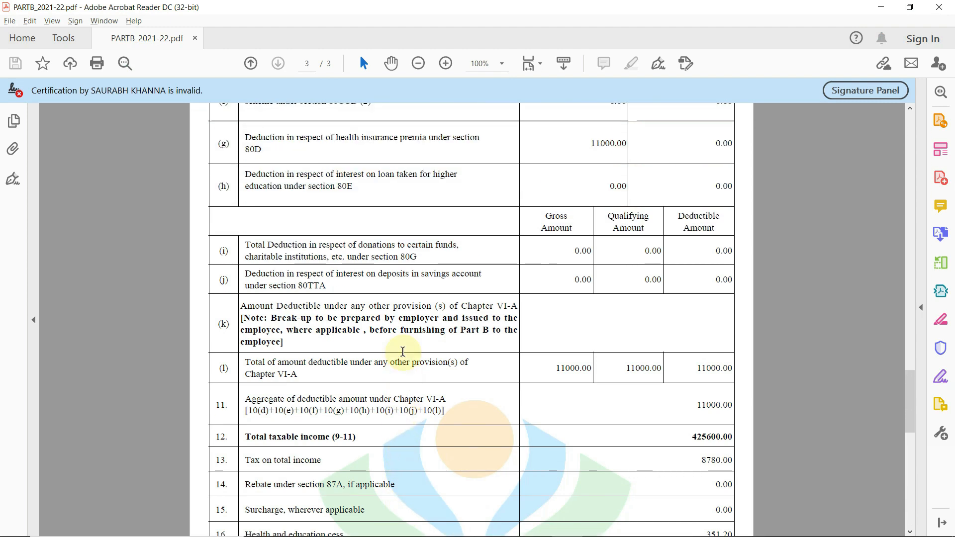
{"action": "scroll", "coordinate": [402, 355], "scroll_direction": "up", "scroll_amount": 12}
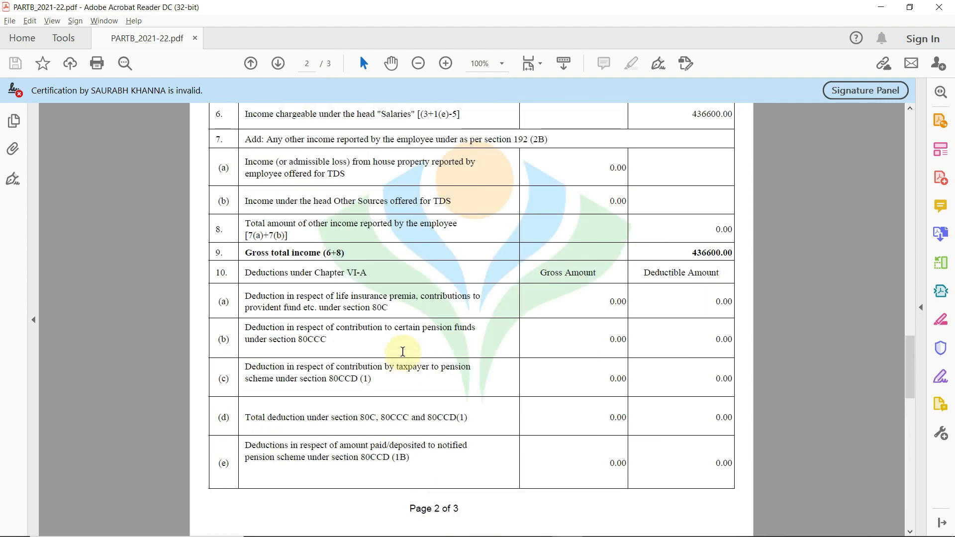
{"action": "scroll", "coordinate": [606, 308], "scroll_direction": "down", "scroll_amount": 10}
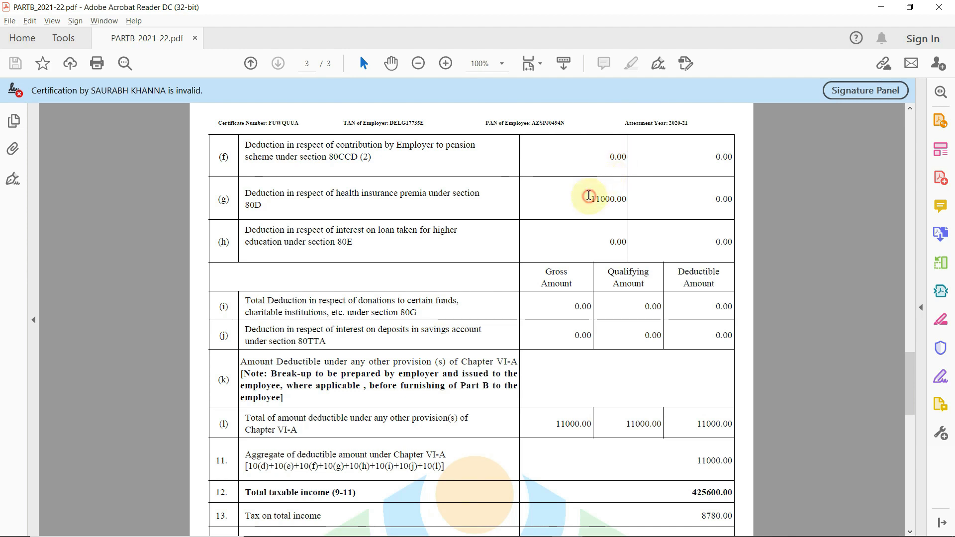
{"action": "key", "text": "alt+Tab"}
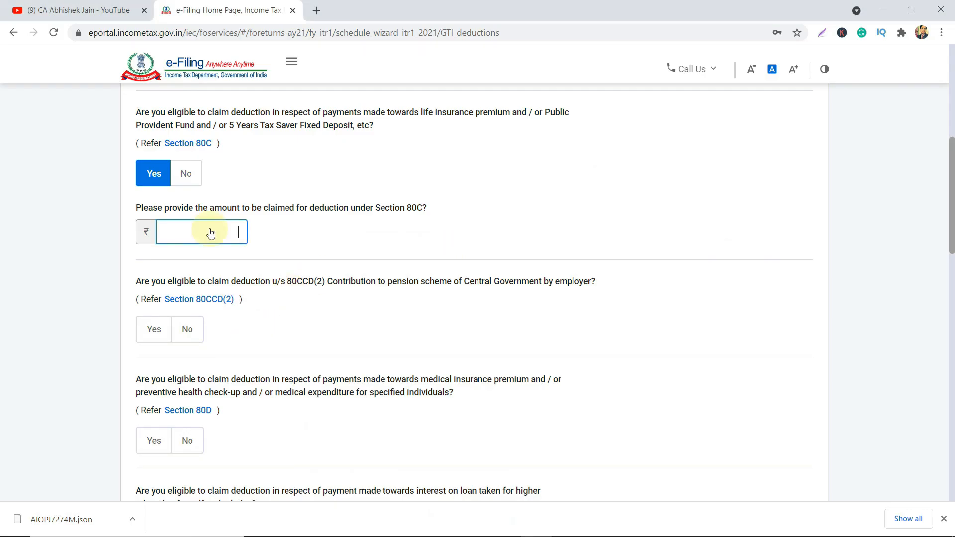
Answer No for Section 80C and Yes for Section 80D, then scroll to the 80TTA row.
{"action": "left_click", "coordinate": [193, 176]}
{"action": "scroll", "coordinate": [243, 296], "scroll_direction": "down", "scroll_amount": 1}
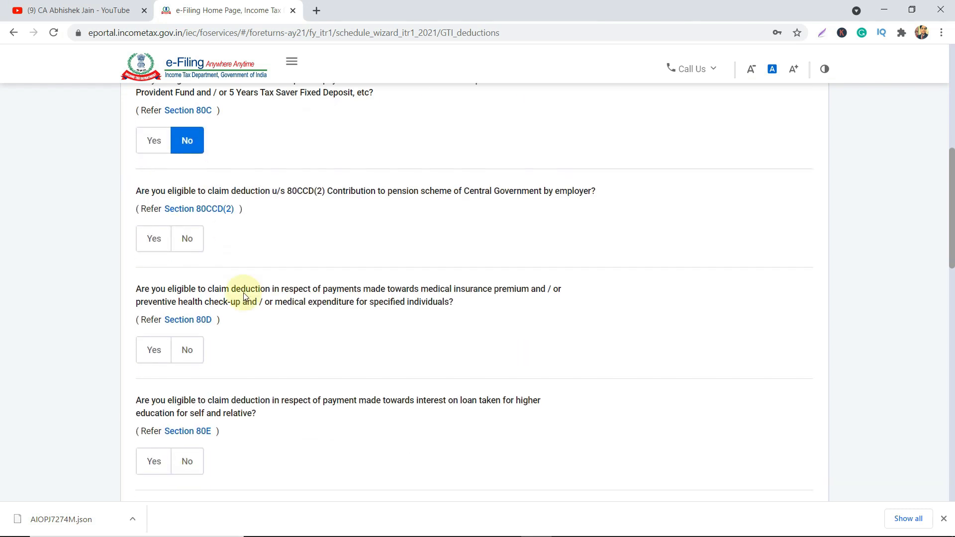
{"action": "scroll", "coordinate": [244, 296], "scroll_direction": "down", "scroll_amount": 1}
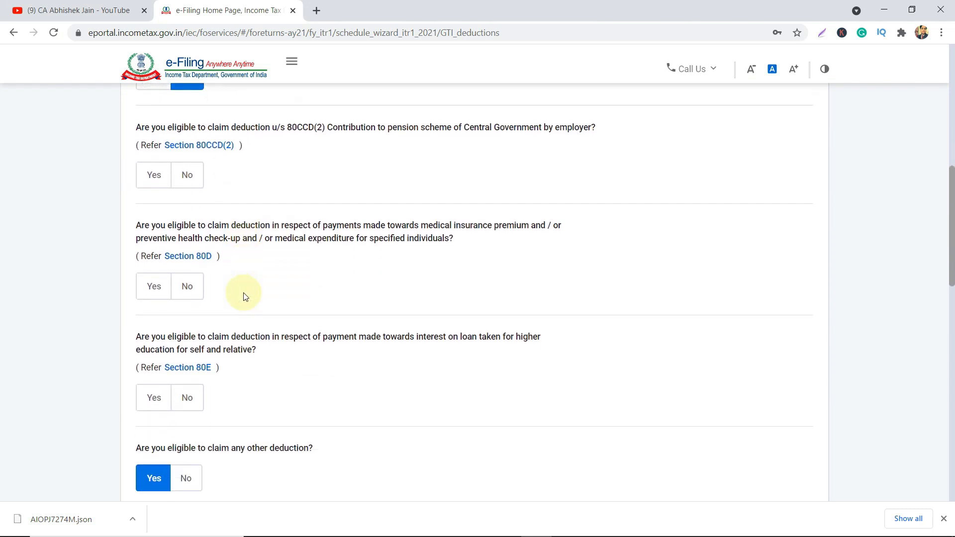
{"action": "left_click", "coordinate": [163, 301]}
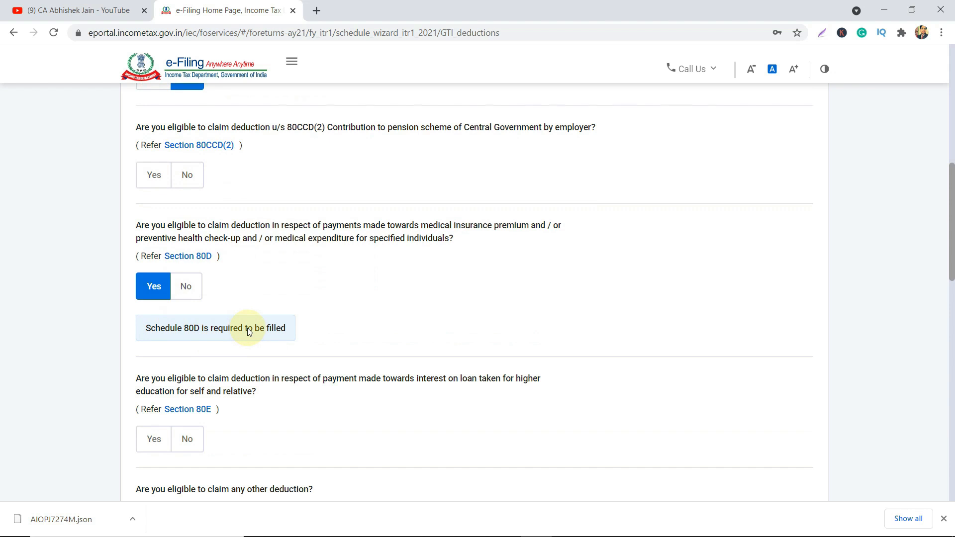
{"action": "scroll", "coordinate": [197, 335], "scroll_direction": "down", "scroll_amount": 2}
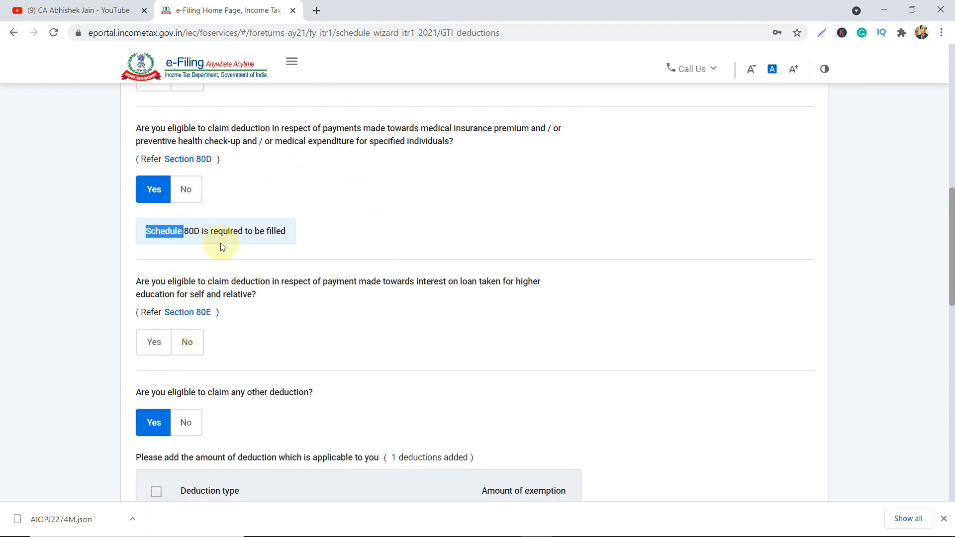
{"action": "scroll", "coordinate": [219, 245], "scroll_direction": "down", "scroll_amount": 3}
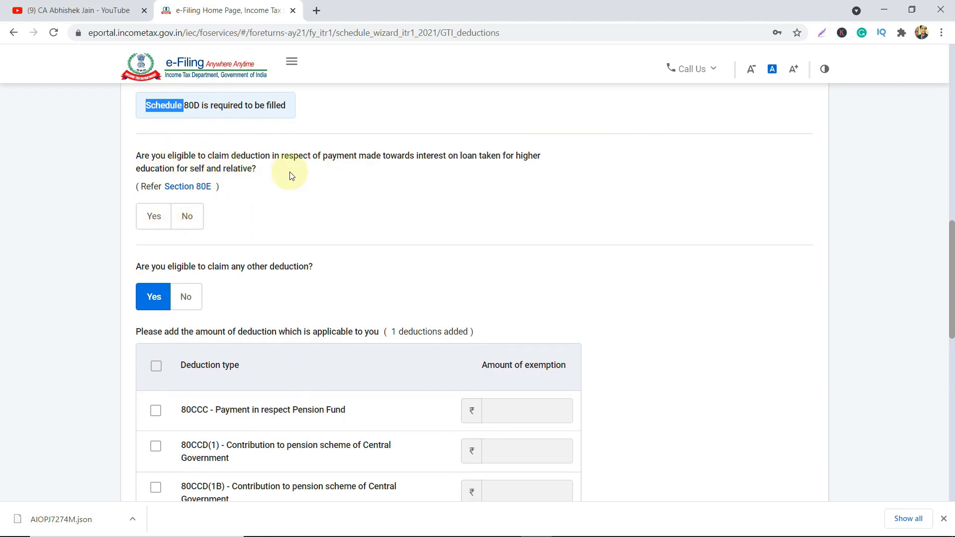
{"action": "scroll", "coordinate": [209, 305], "scroll_direction": "down", "scroll_amount": 2}
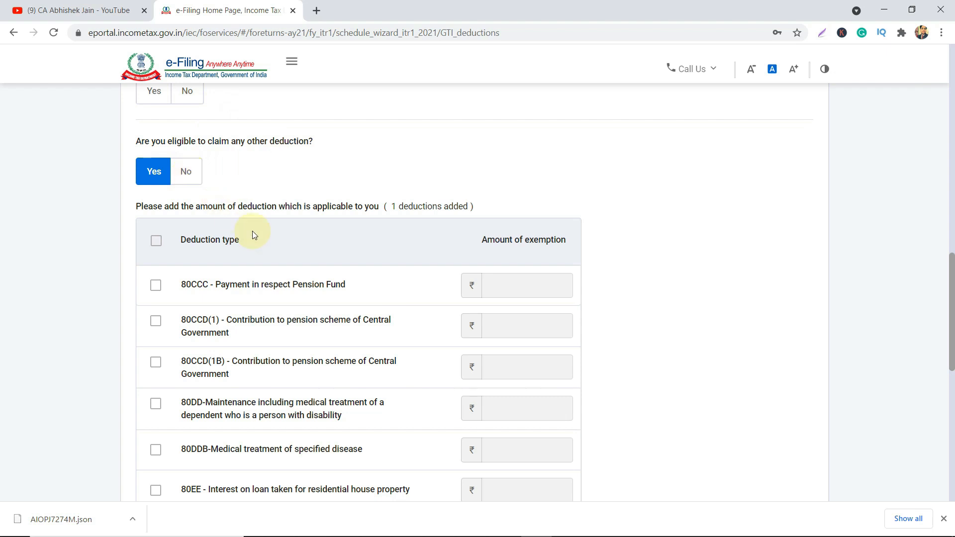
{"action": "scroll", "coordinate": [253, 234], "scroll_direction": "down", "scroll_amount": 2}
{"action": "scroll", "coordinate": [252, 231], "scroll_direction": "down", "scroll_amount": 1}
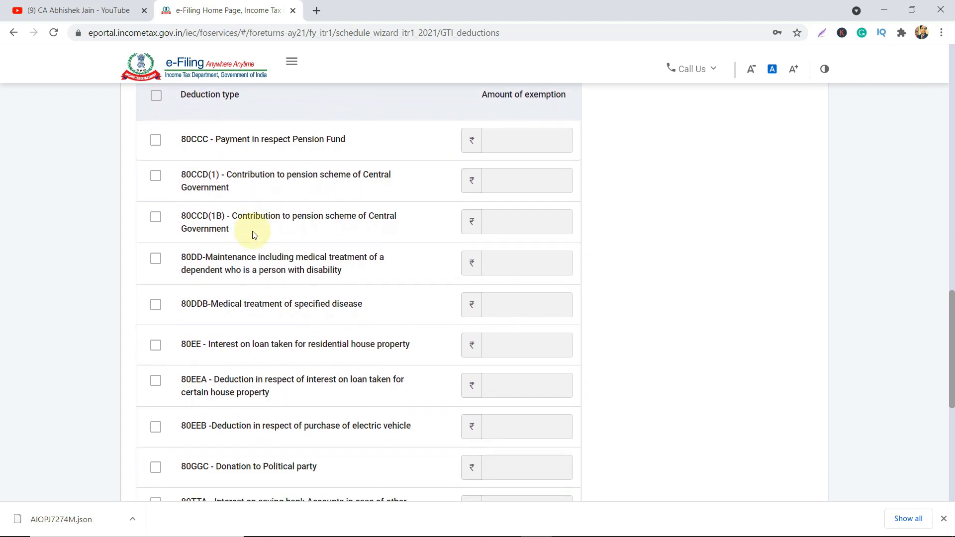
{"action": "scroll", "coordinate": [253, 231], "scroll_direction": "up", "scroll_amount": 1}
{"action": "scroll", "coordinate": [252, 234], "scroll_direction": "up", "scroll_amount": 1}
{"action": "scroll", "coordinate": [252, 234], "scroll_direction": "down", "scroll_amount": 3}
{"action": "scroll", "coordinate": [252, 234], "scroll_direction": "down", "scroll_amount": 2}
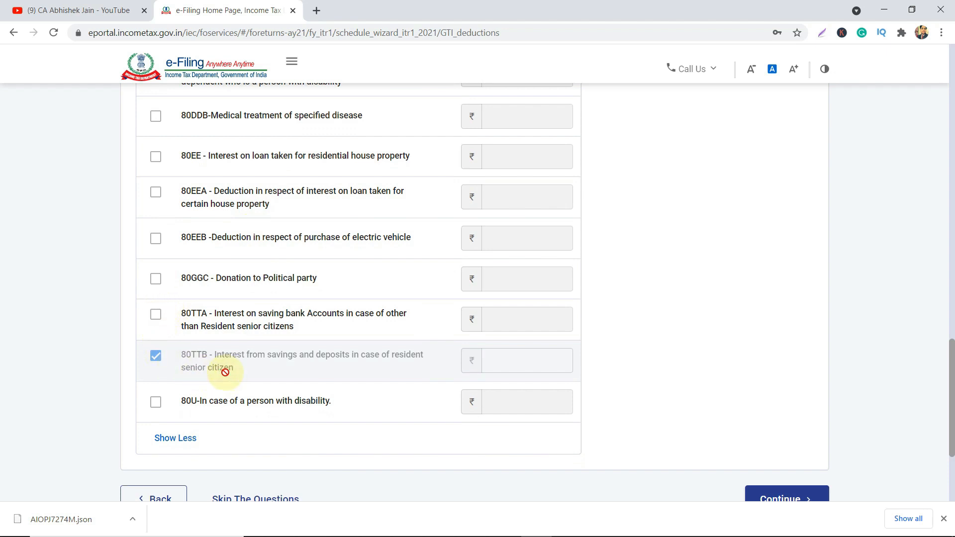
Tick the 80TTA savings-interest deduction and enter 5000 as its amount.
{"action": "left_click", "coordinate": [155, 316]}
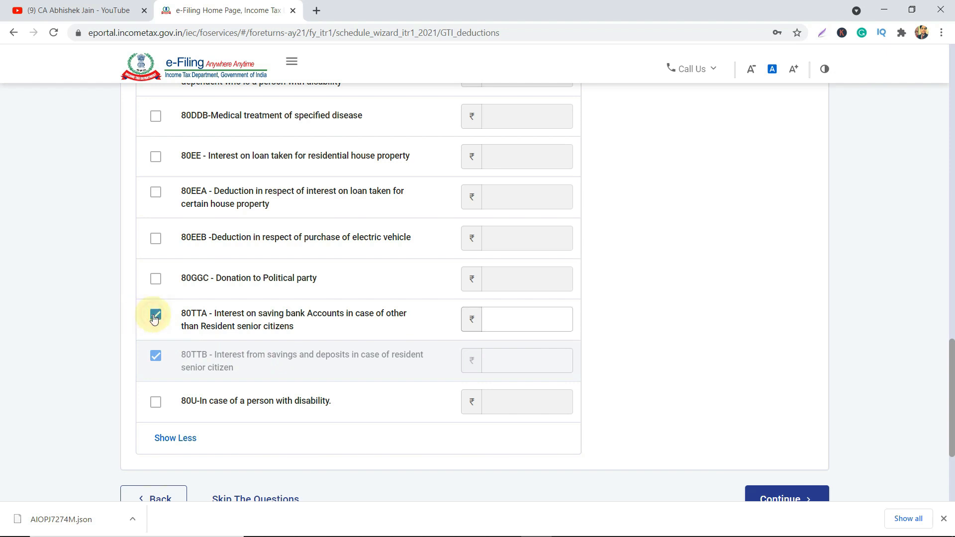
{"action": "left_click", "coordinate": [533, 318]}
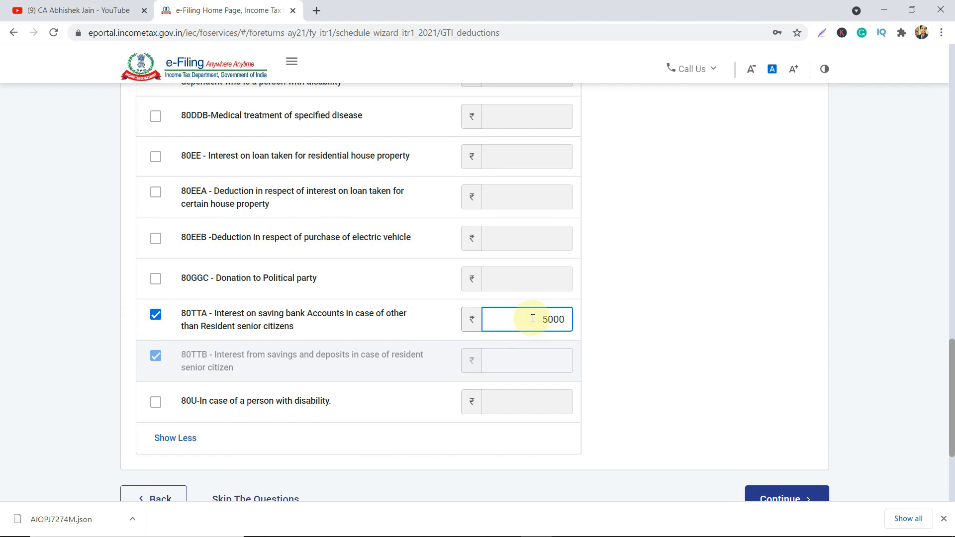
{"action": "key", "text": "Tab"}
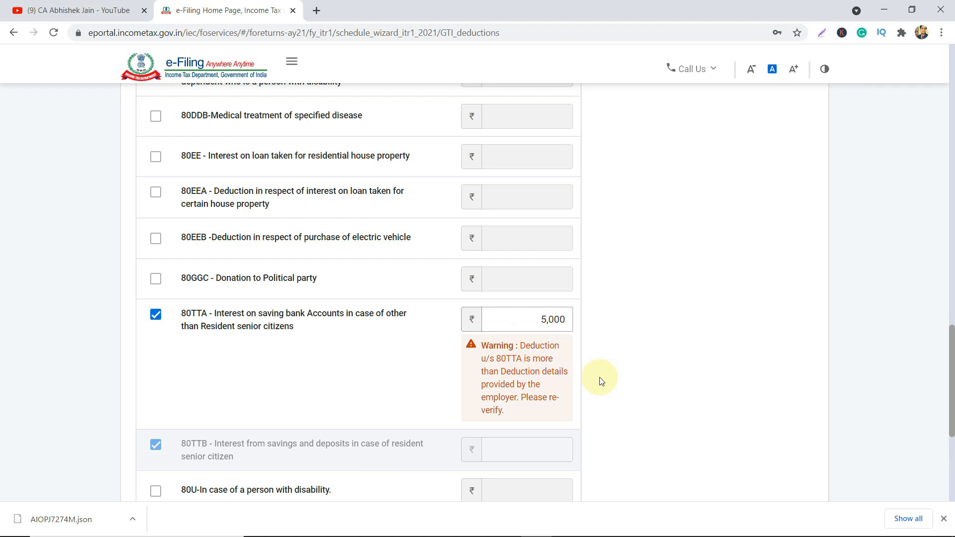
{"action": "scroll", "coordinate": [601, 380], "scroll_direction": "up", "scroll_amount": 20}
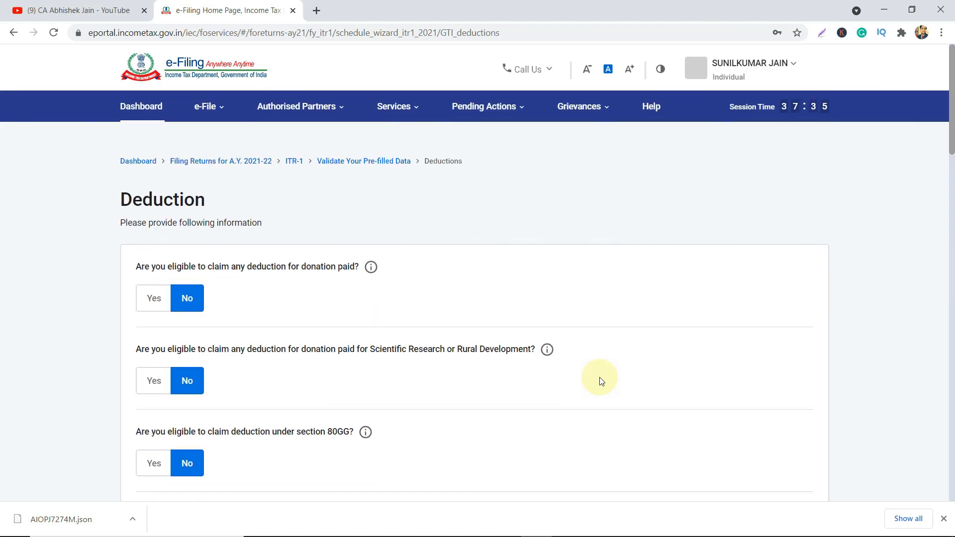
Back out of the ITR-1 return through the form and status choices to the ITR filing page.
{"action": "left_click", "coordinate": [294, 163]}
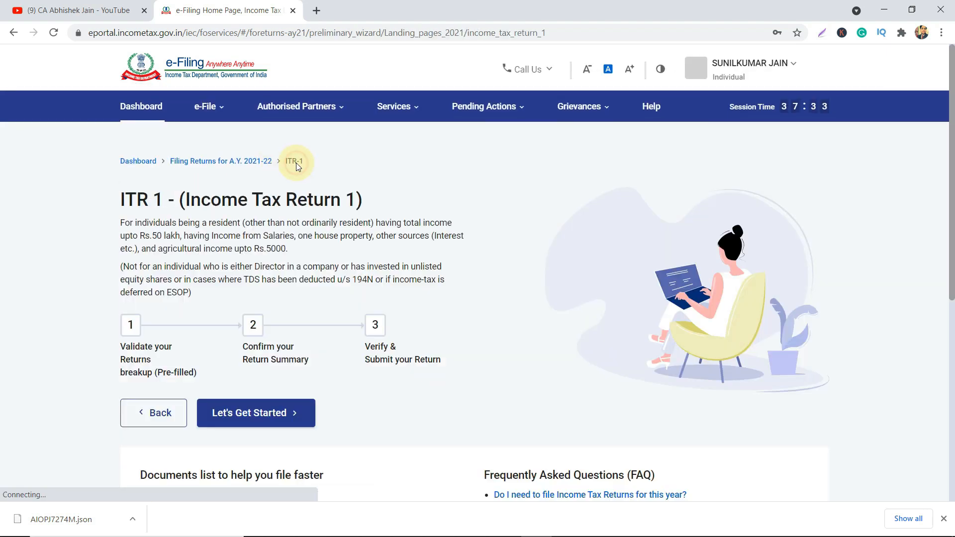
{"action": "scroll", "coordinate": [390, 338], "scroll_direction": "down", "scroll_amount": 8}
{"action": "scroll", "coordinate": [390, 342], "scroll_direction": "up", "scroll_amount": 6}
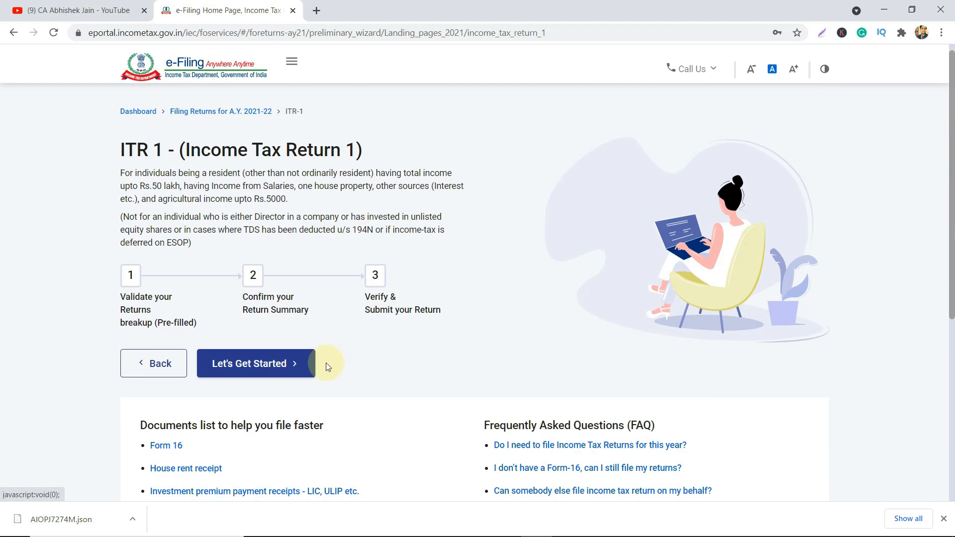
{"action": "left_click", "coordinate": [246, 366]}
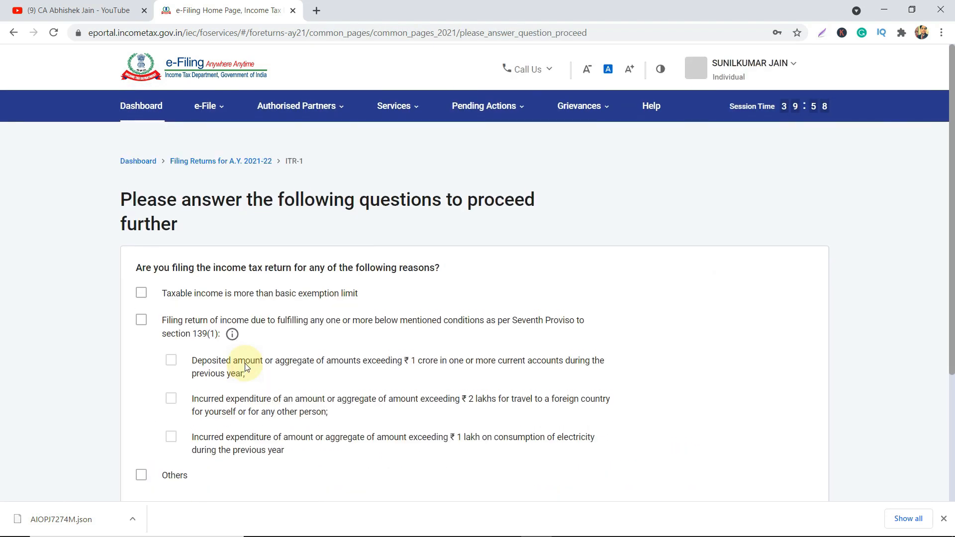
{"action": "scroll", "coordinate": [246, 366], "scroll_direction": "down", "scroll_amount": 4}
{"action": "left_click", "coordinate": [149, 369]}
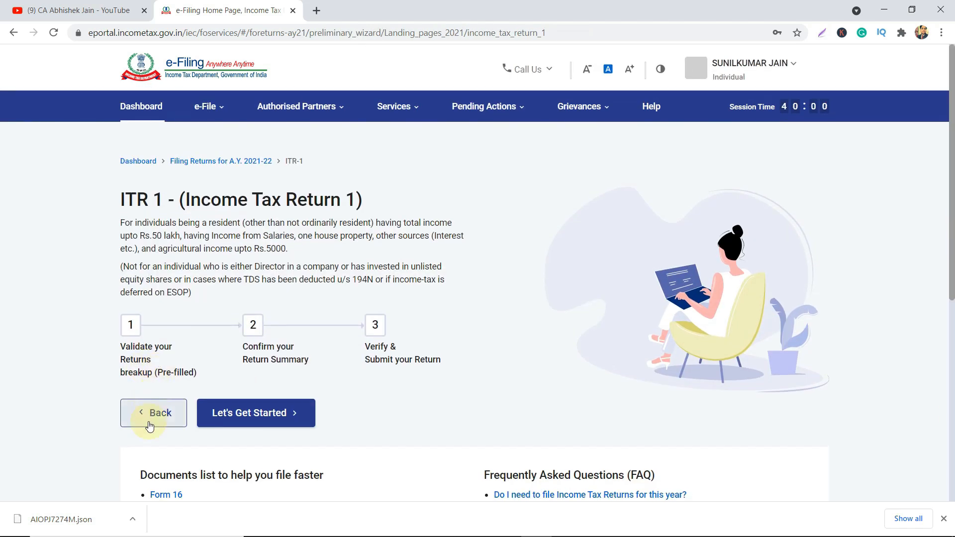
{"action": "scroll", "coordinate": [424, 348], "scroll_direction": "down", "scroll_amount": 7}
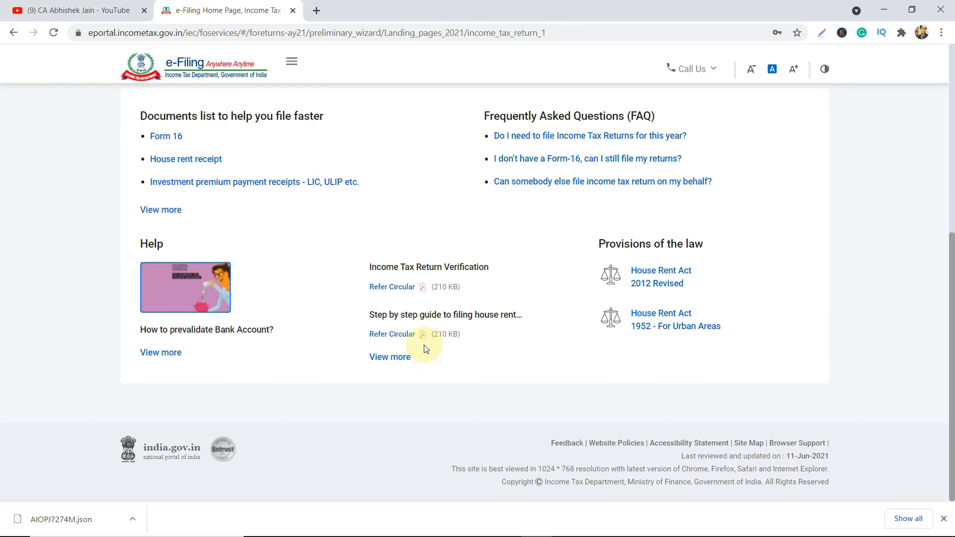
{"action": "scroll", "coordinate": [424, 348], "scroll_direction": "up", "scroll_amount": 3}
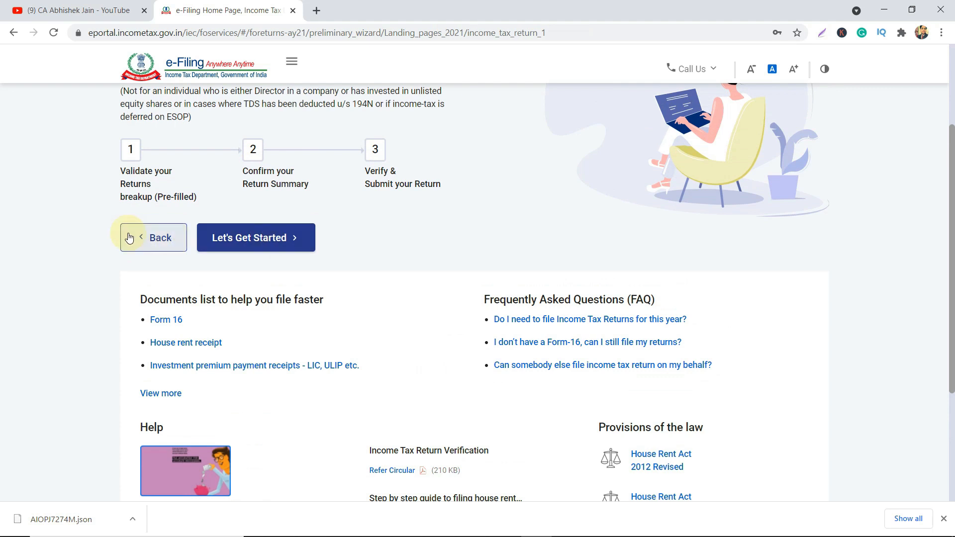
{"action": "left_click", "coordinate": [145, 243]}
{"action": "left_click", "coordinate": [139, 408]}
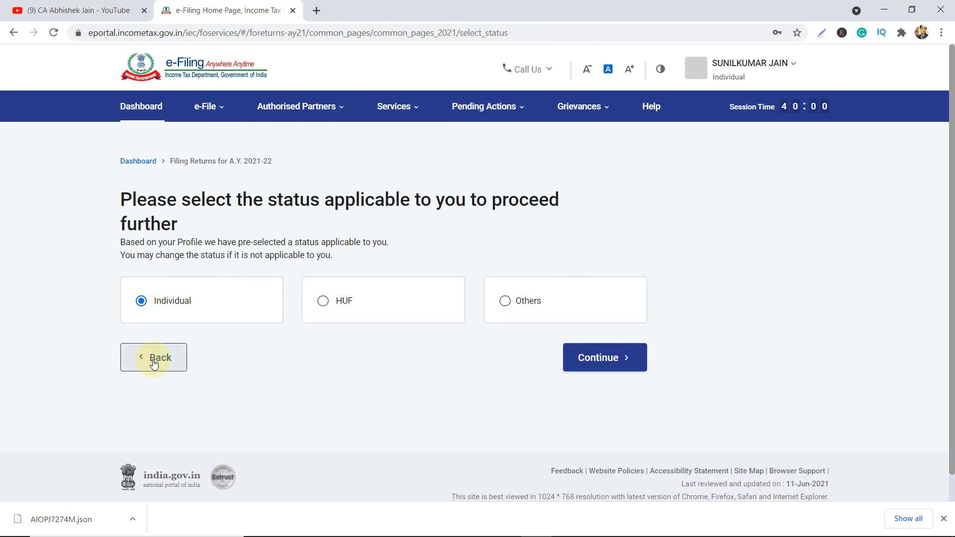
{"action": "left_click", "coordinate": [152, 358]}
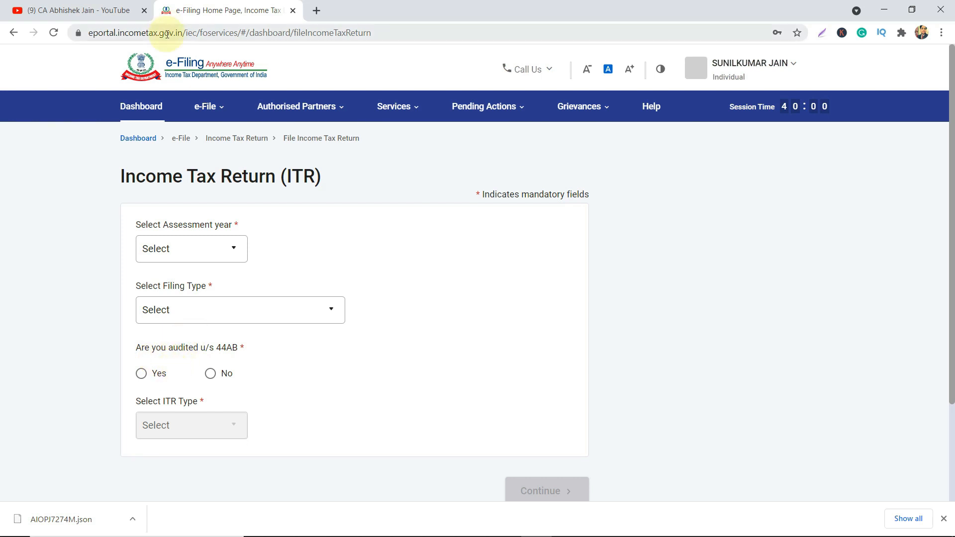
Open the File Income Tax Return page from the e-File > Income Tax Returns menu.
{"action": "left_click", "coordinate": [206, 106]}
{"action": "mouse_move", "coordinate": [213, 142]}
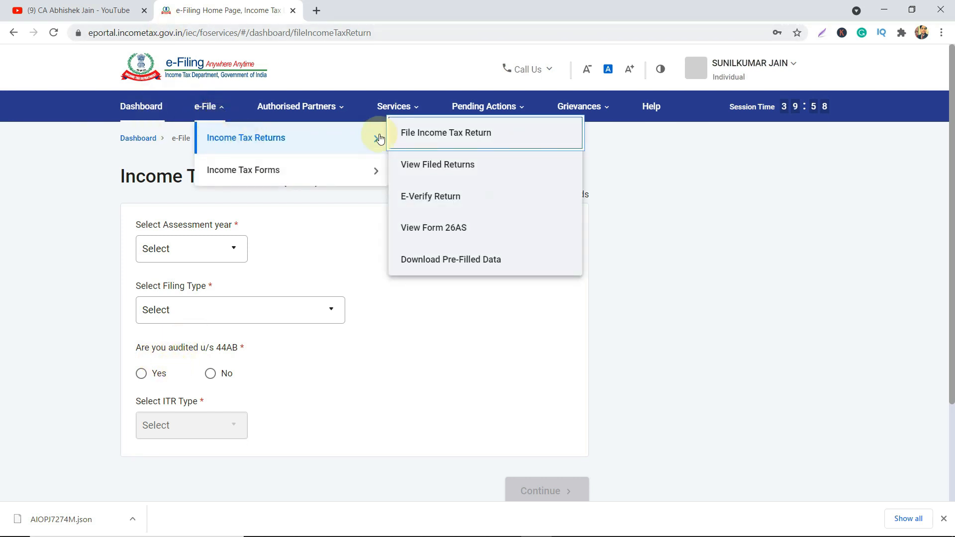
{"action": "left_click", "coordinate": [430, 139]}
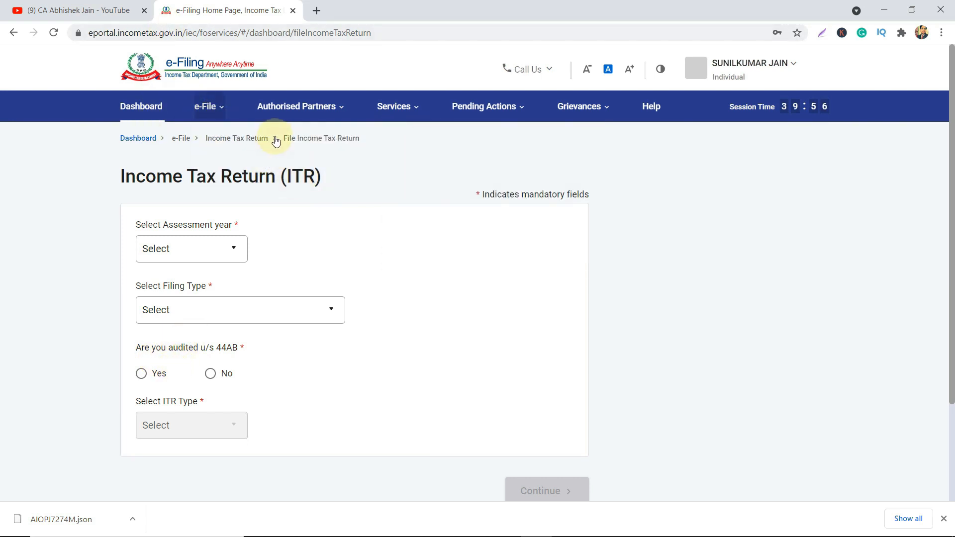
{"action": "left_click", "coordinate": [207, 113]}
{"action": "mouse_move", "coordinate": [227, 143]}
{"action": "left_click", "coordinate": [434, 131]}
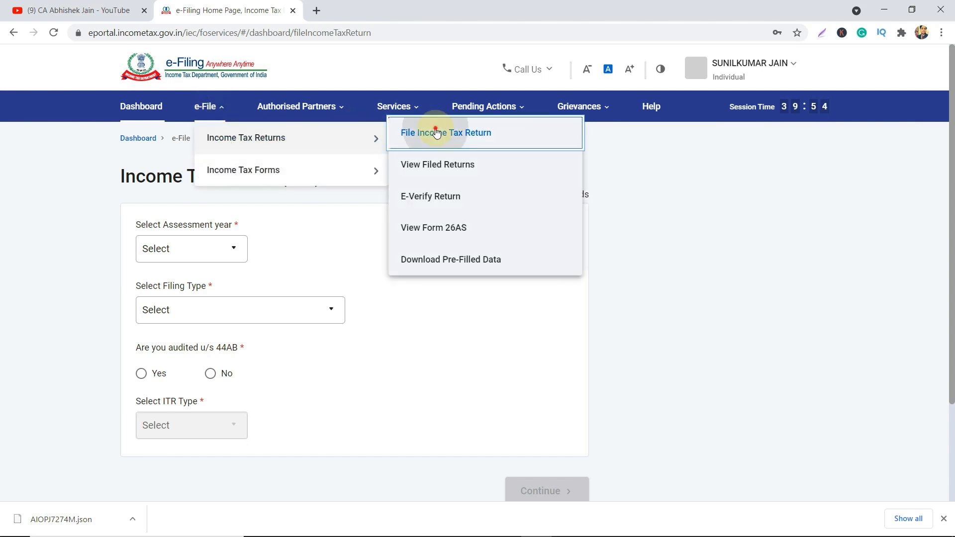
{"action": "left_click", "coordinate": [143, 111]}
{"action": "left_click", "coordinate": [209, 108]}
{"action": "mouse_move", "coordinate": [222, 144]}
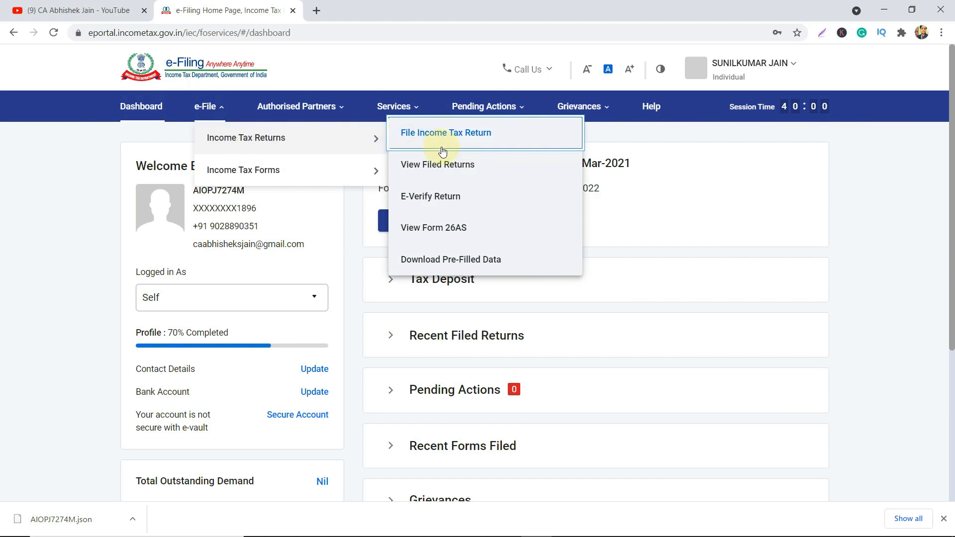
{"action": "left_click", "coordinate": [457, 143]}
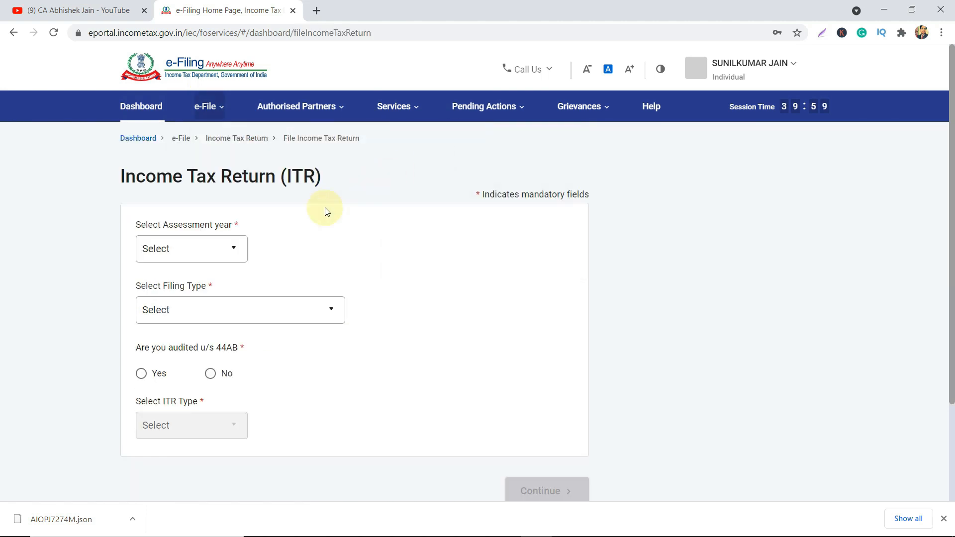
Choose assessment year 2021-22, file online, and resume the saved ITR-1 draft.
{"action": "left_click", "coordinate": [212, 253]}
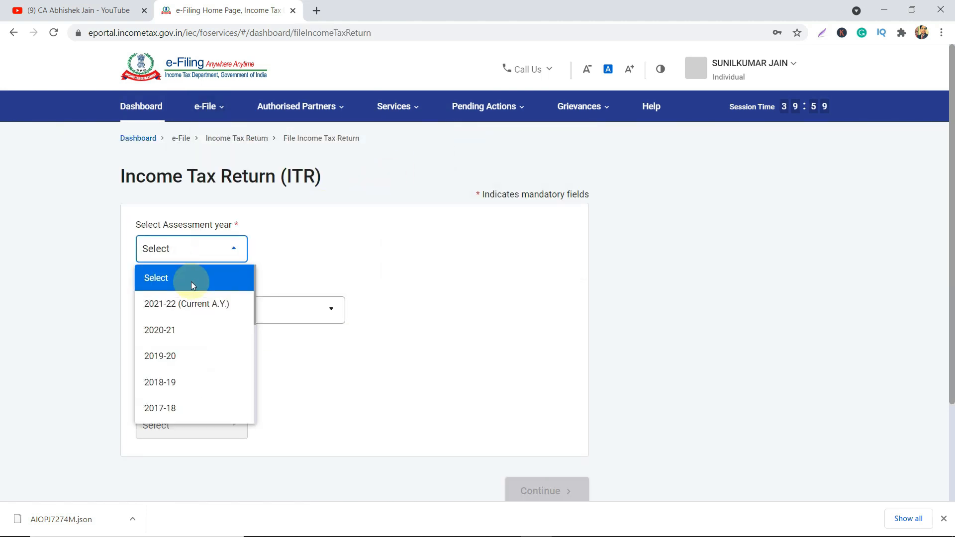
{"action": "left_click", "coordinate": [180, 305]}
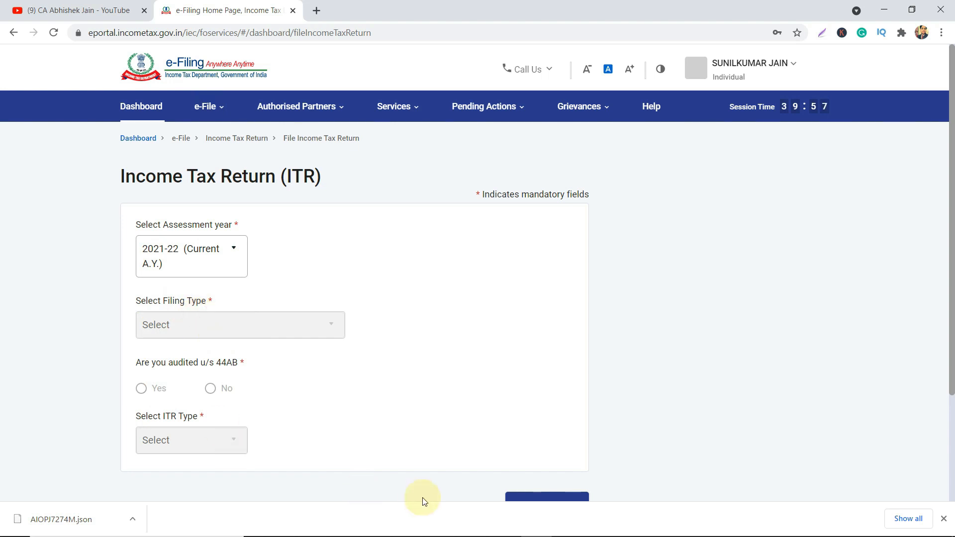
{"action": "left_click", "coordinate": [522, 498]}
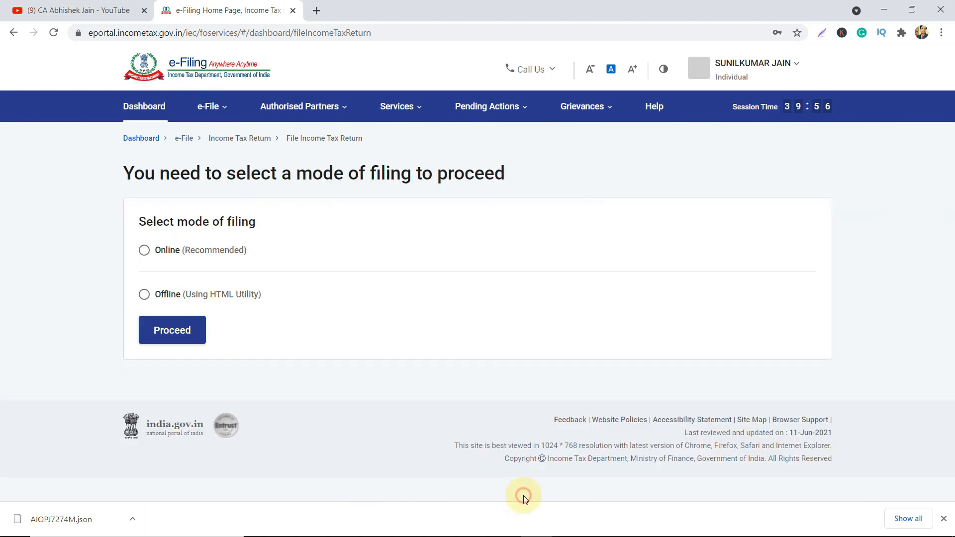
{"action": "left_click", "coordinate": [145, 251]}
{"action": "left_click", "coordinate": [169, 330]}
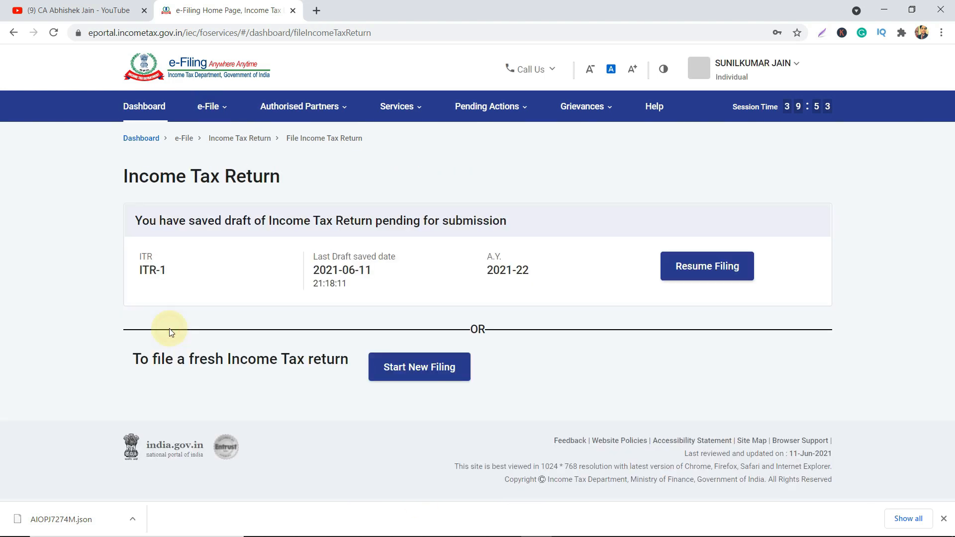
{"action": "left_click", "coordinate": [684, 269]}
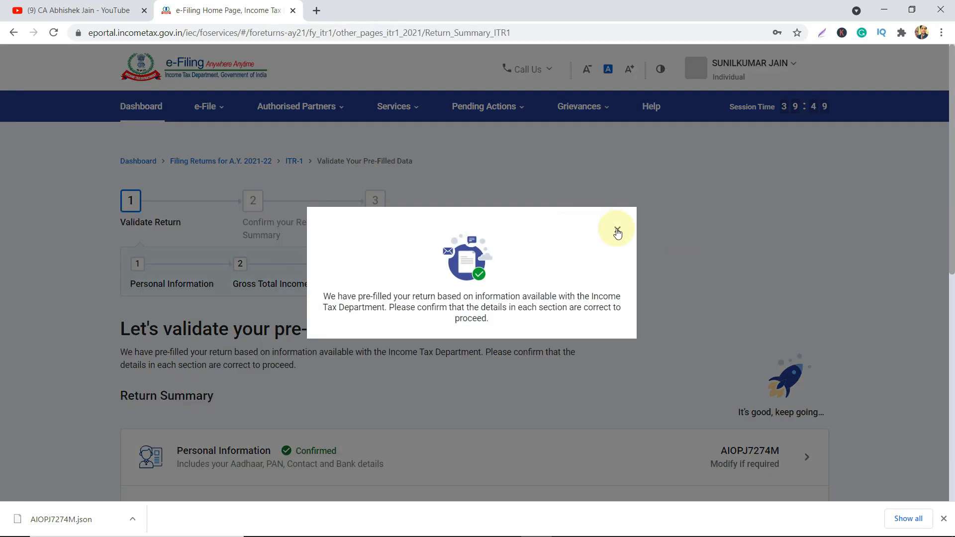
Dismiss the pre-filled data notice and open Total Deductions from the Return Summary.
{"action": "left_click", "coordinate": [616, 230]}
{"action": "scroll", "coordinate": [711, 302], "scroll_direction": "down", "scroll_amount": 6}
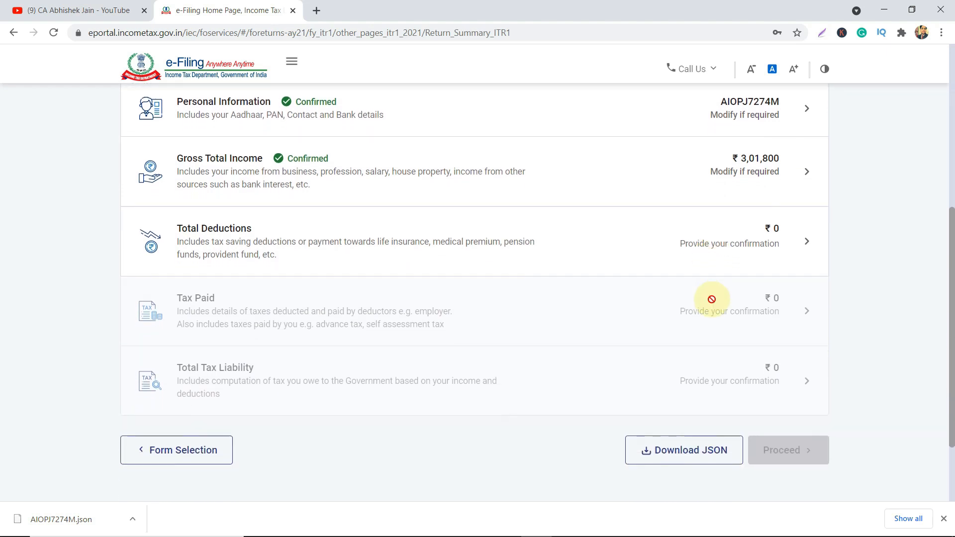
{"action": "scroll", "coordinate": [712, 299], "scroll_direction": "down", "scroll_amount": 2}
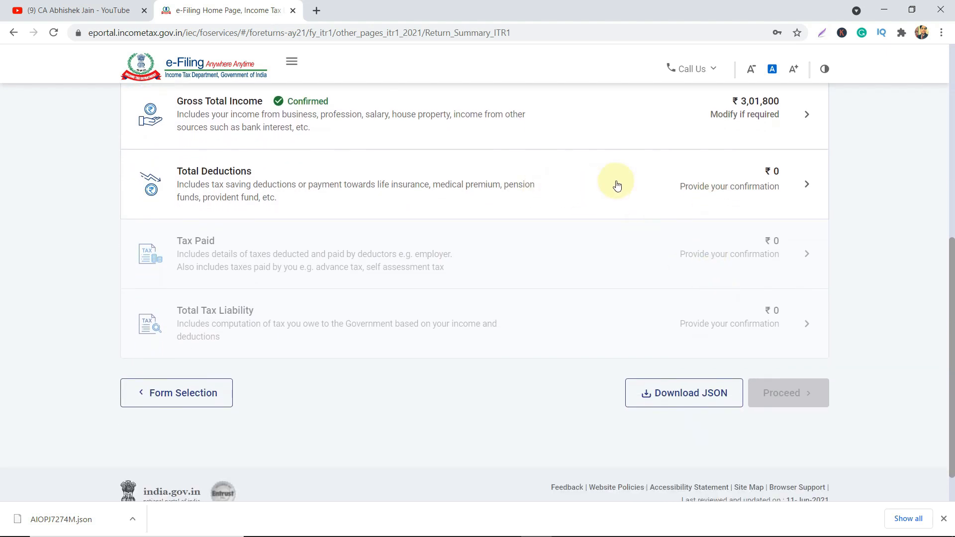
{"action": "left_click", "coordinate": [802, 183]}
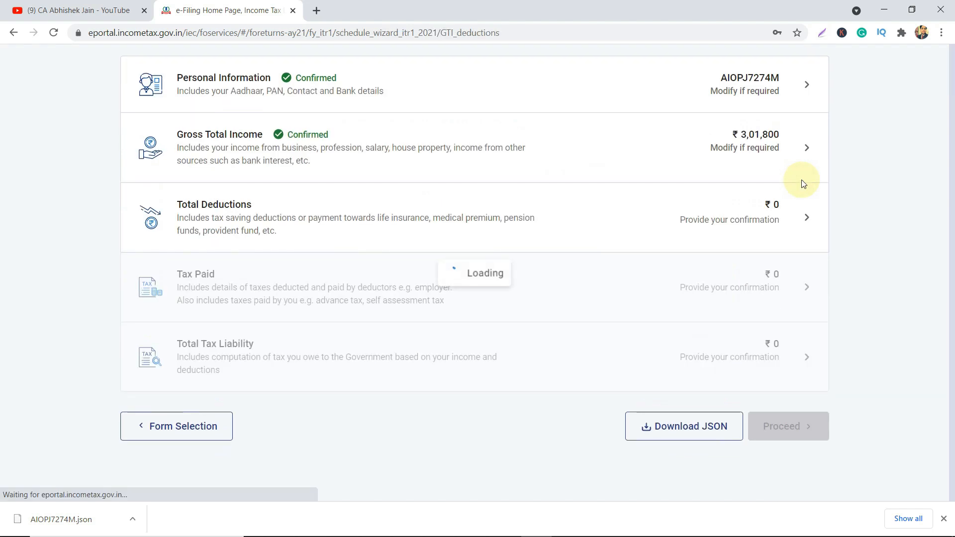
{"action": "scroll", "coordinate": [616, 262], "scroll_direction": "down", "scroll_amount": 2}
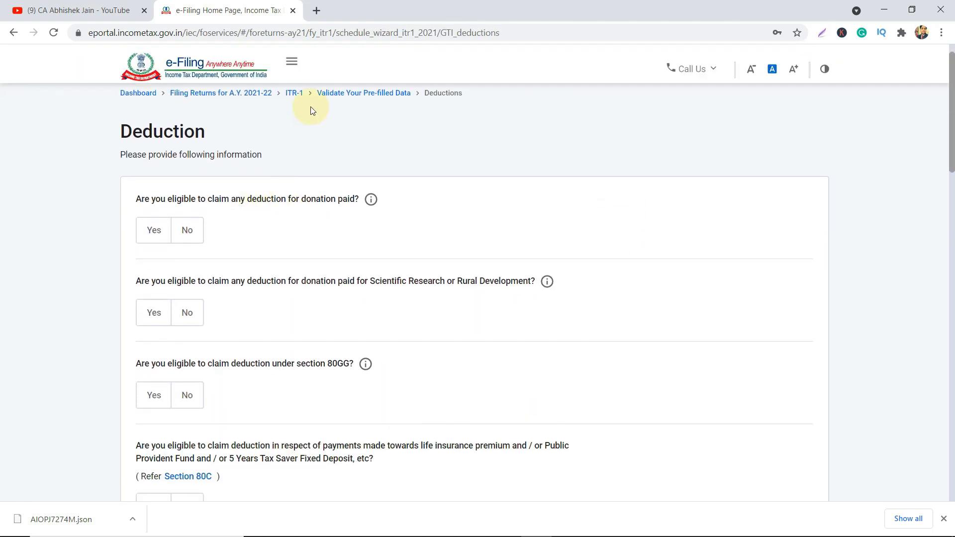
Exit the ITR-1 return via its breadcrumbs to the dashboard and reload the page.
{"action": "left_click", "coordinate": [295, 95]}
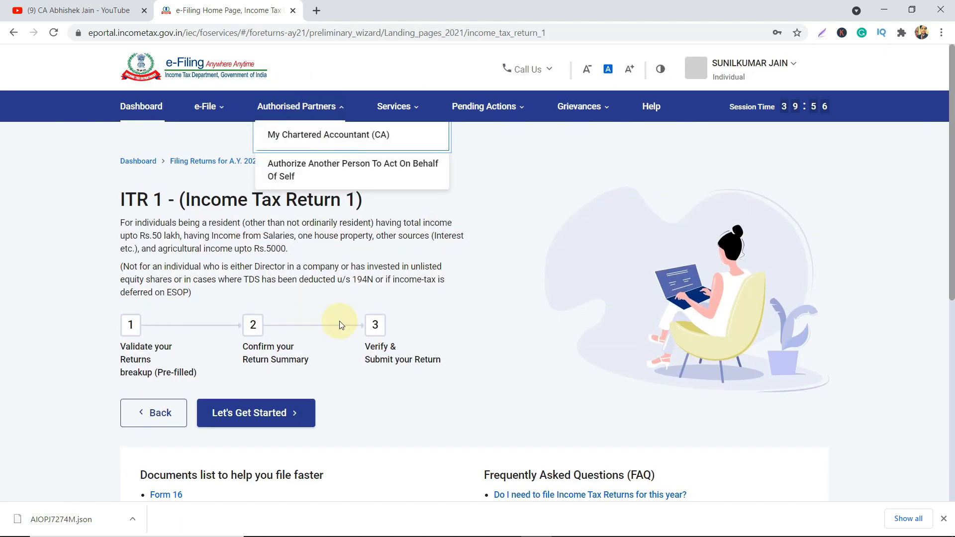
{"action": "scroll", "coordinate": [339, 321], "scroll_direction": "down", "scroll_amount": 4}
{"action": "left_click", "coordinate": [278, 138]}
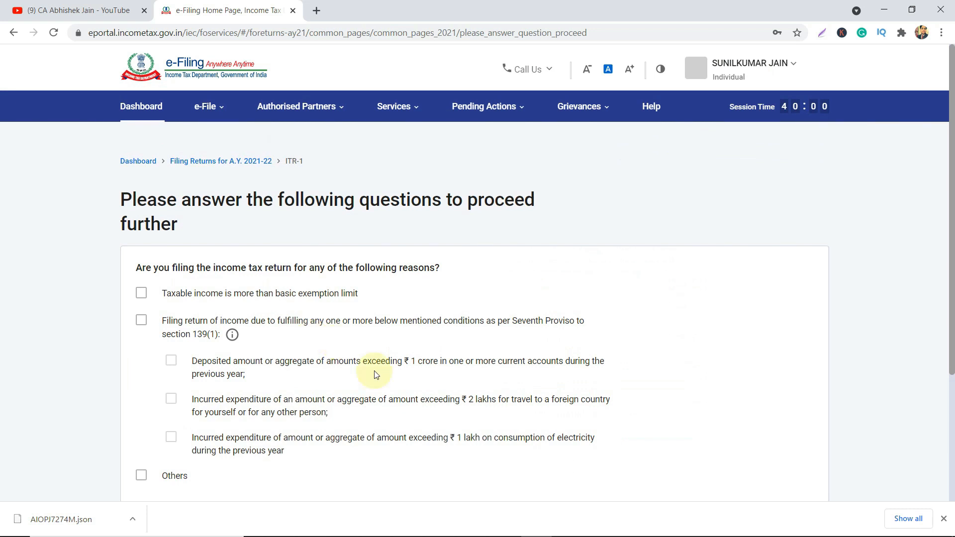
{"action": "left_click", "coordinate": [139, 162]}
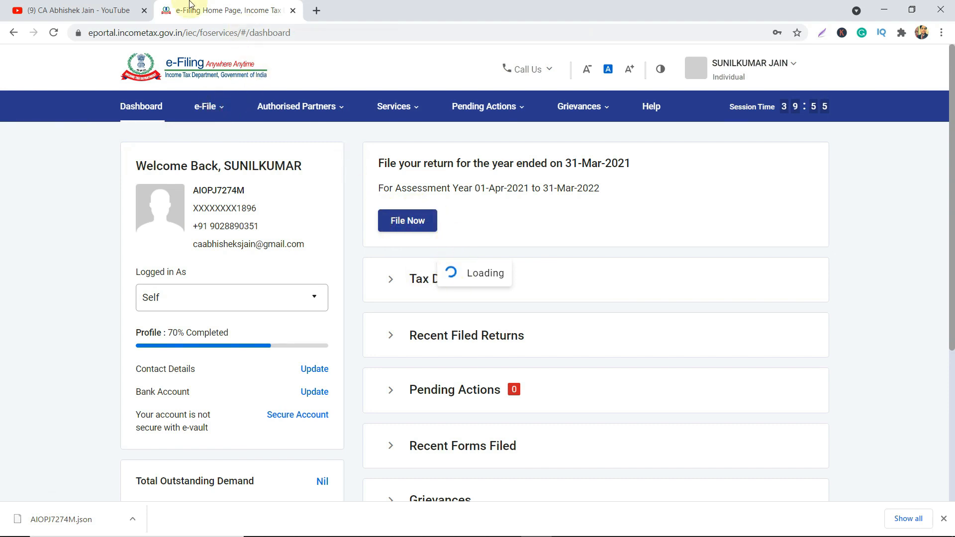
{"action": "left_click", "coordinate": [58, 37]}
Confirm the reload, open the login form, and paste the PAN as the user ID.
{"action": "left_click", "coordinate": [534, 126]}
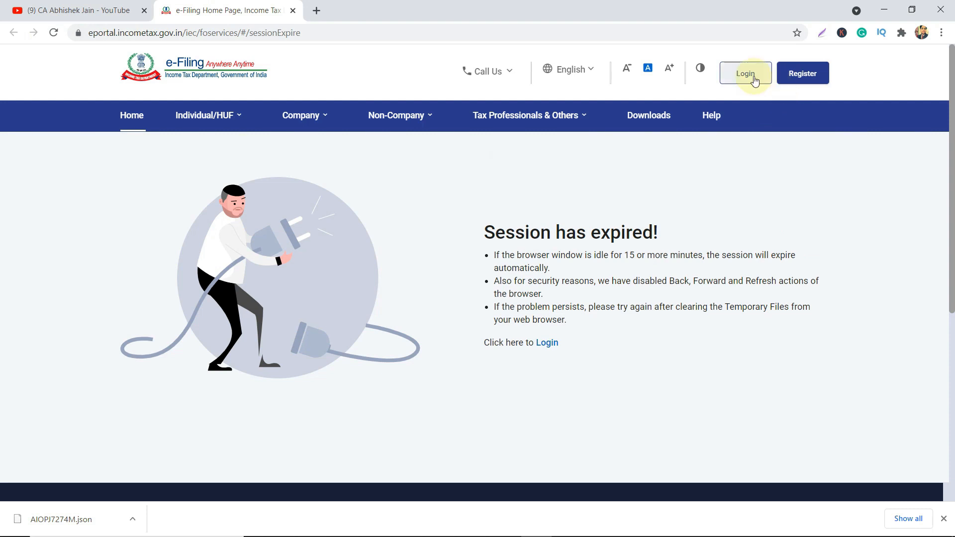
{"action": "left_click", "coordinate": [745, 75]}
{"action": "left_click", "coordinate": [342, 269]}
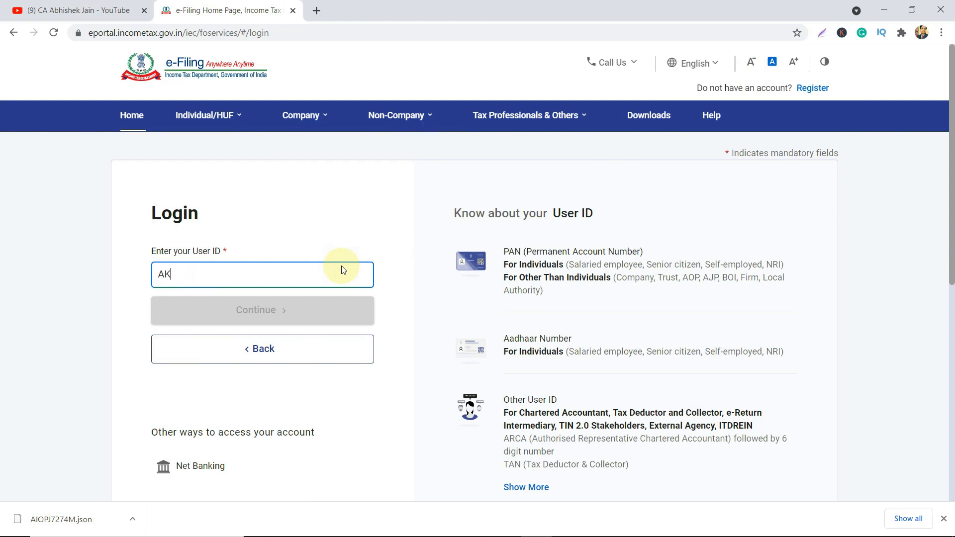
{"action": "left_click", "coordinate": [284, 318]}
Enter the account password, confirm the secure access message, log in and skip to the dashboard.
{"action": "left_click", "coordinate": [208, 406]}
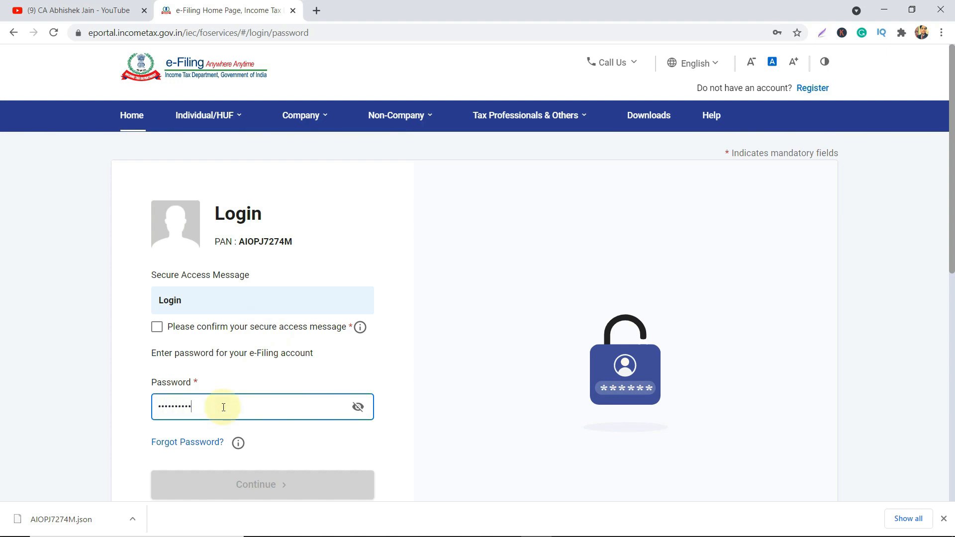
{"action": "left_click", "coordinate": [157, 327]}
{"action": "left_click", "coordinate": [277, 484]}
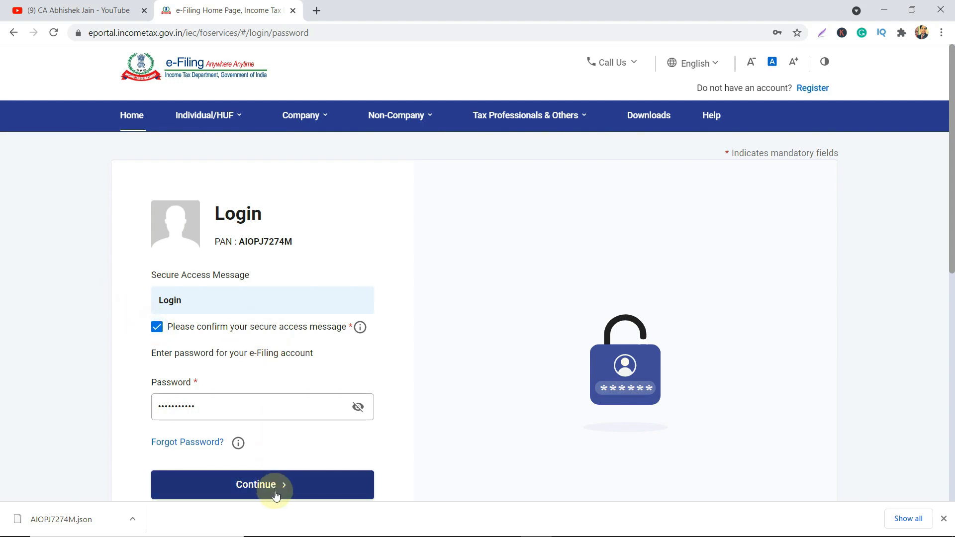
{"action": "scroll", "coordinate": [457, 426], "scroll_direction": "down", "scroll_amount": 5}
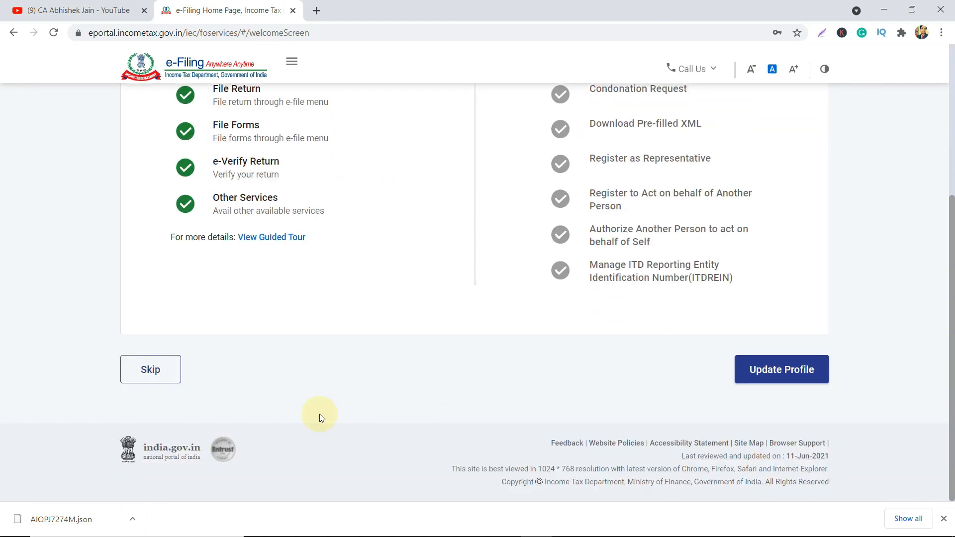
{"action": "left_click", "coordinate": [172, 379]}
{"action": "left_click", "coordinate": [206, 103]}
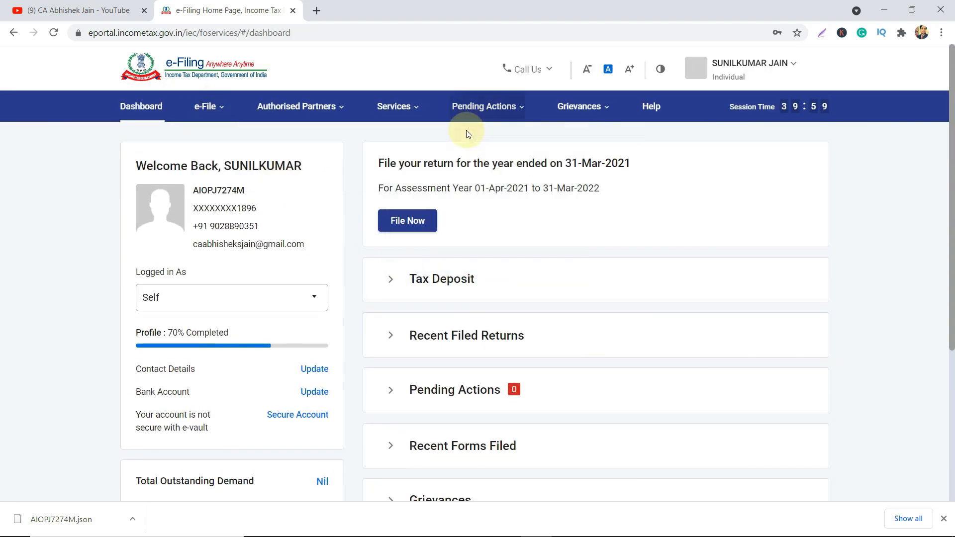
Open File Income Tax Return, choose AY 2021-22 and online mode, then resume the ITR-1 draft.
{"action": "mouse_move", "coordinate": [212, 122]}
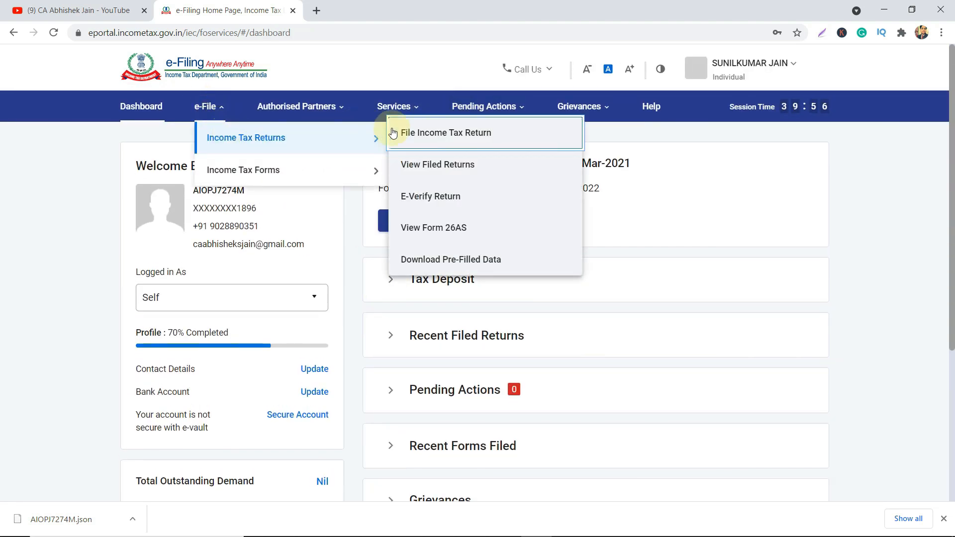
{"action": "left_click", "coordinate": [418, 139]}
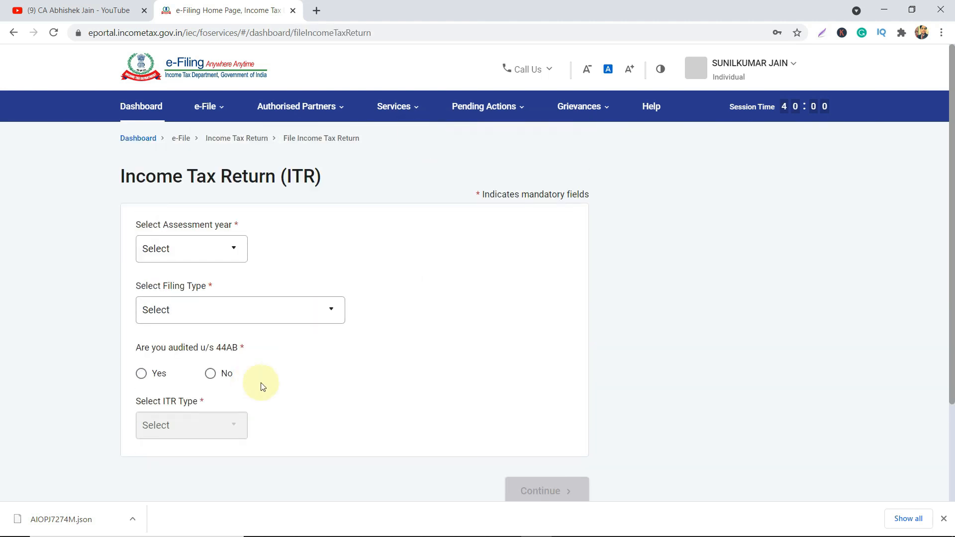
{"action": "scroll", "coordinate": [261, 386], "scroll_direction": "down", "scroll_amount": 1}
{"action": "left_click", "coordinate": [200, 219]}
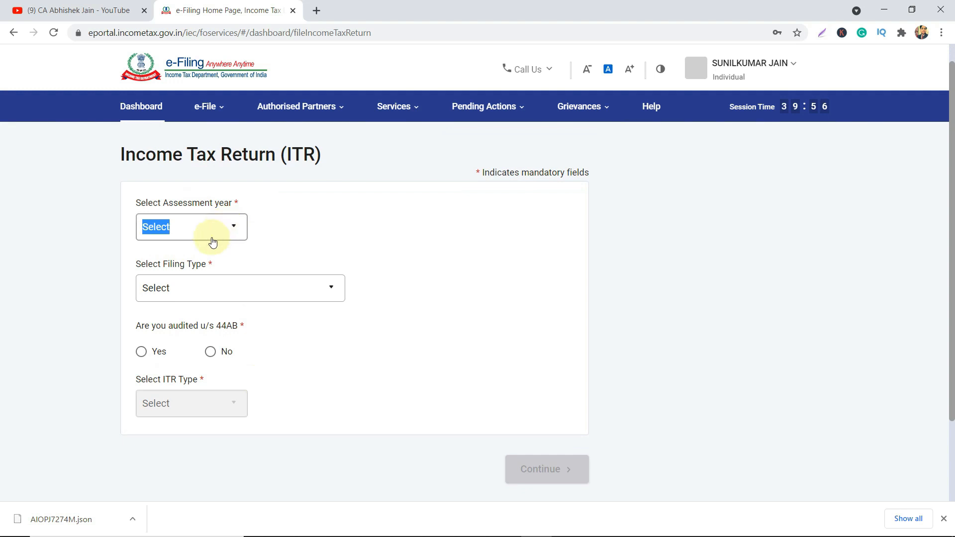
{"action": "left_click", "coordinate": [231, 237]}
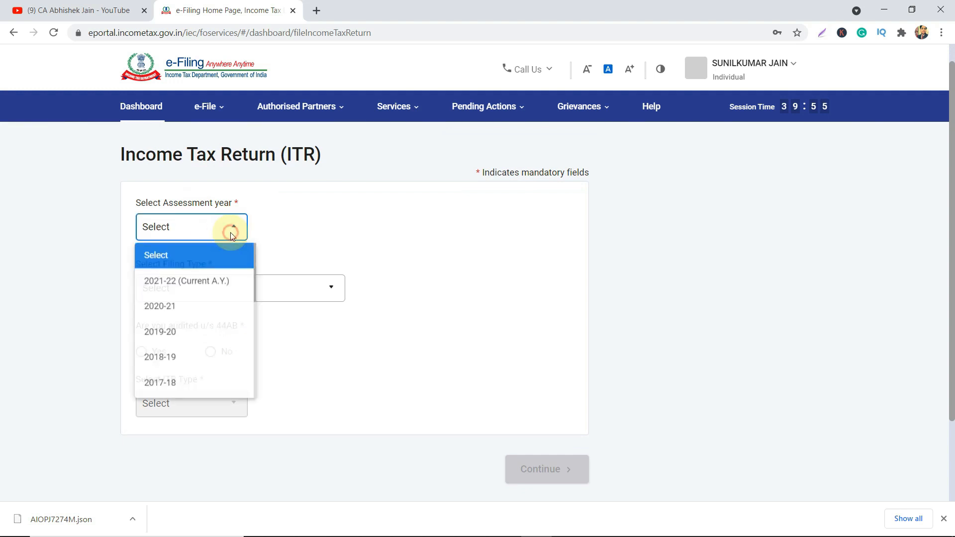
{"action": "left_click", "coordinate": [207, 278]}
{"action": "left_click", "coordinate": [532, 483]}
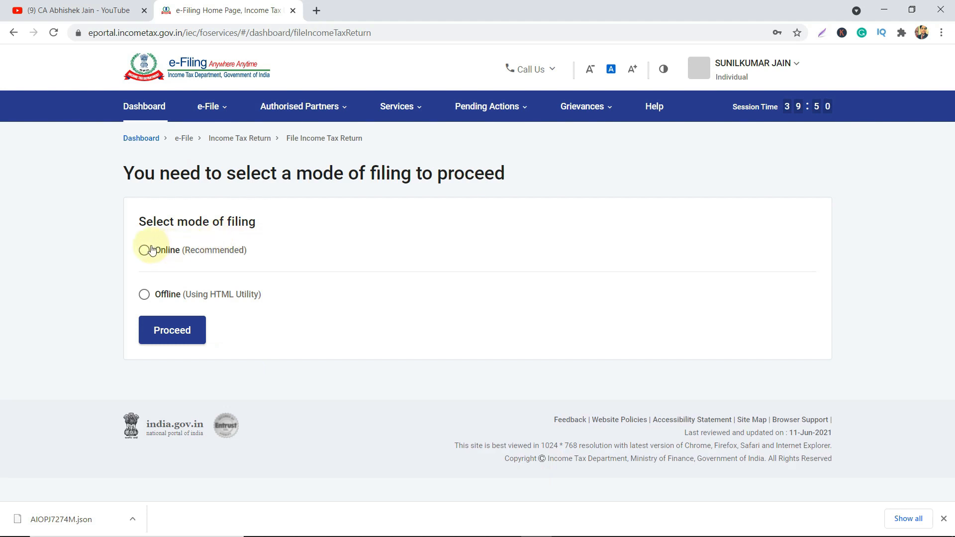
{"action": "left_click", "coordinate": [151, 250]}
{"action": "left_click", "coordinate": [174, 330]}
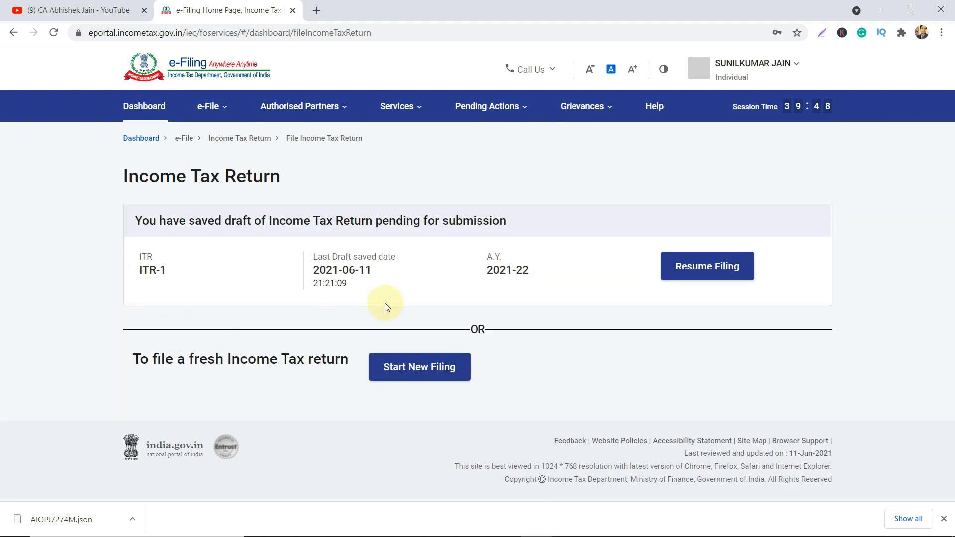
{"action": "left_click", "coordinate": [708, 269]}
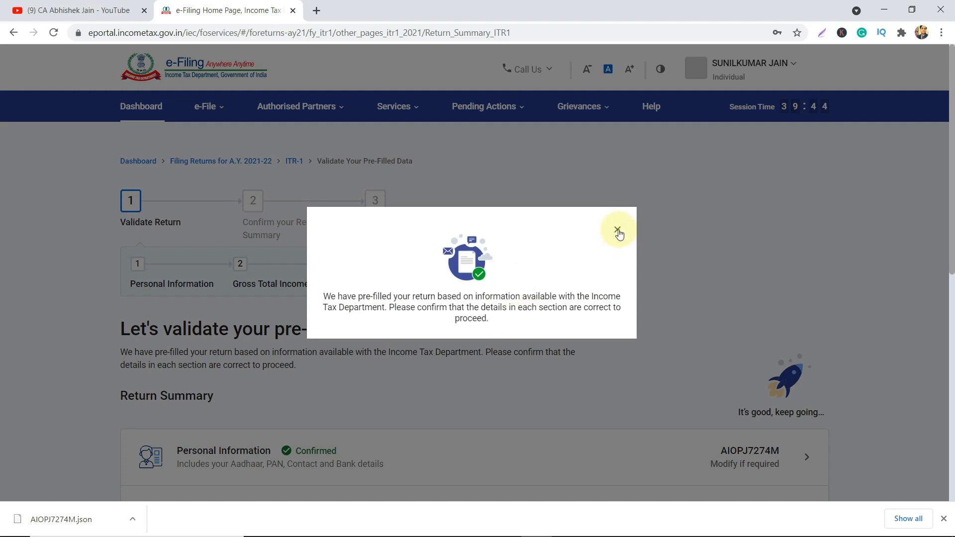
Dismiss the pre-filled notice and open the Gross Total Income section to review it.
{"action": "left_click", "coordinate": [618, 230]}
{"action": "scroll", "coordinate": [618, 233], "scroll_direction": "down", "scroll_amount": 5}
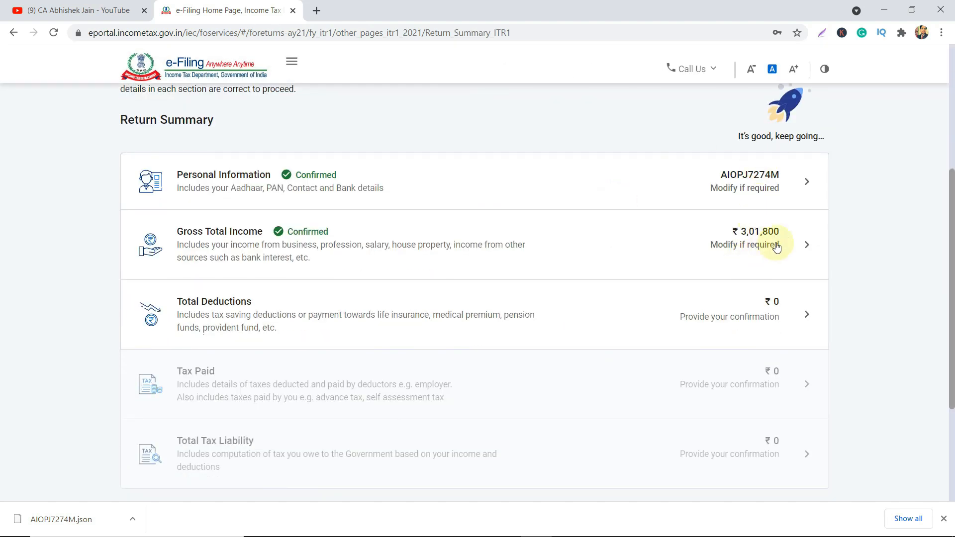
{"action": "left_click", "coordinate": [805, 244]}
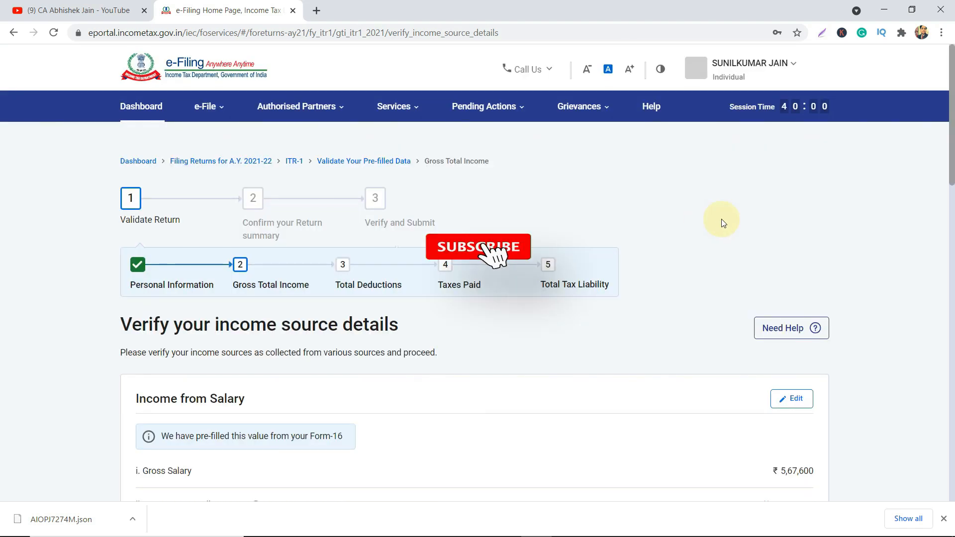
{"action": "scroll", "coordinate": [723, 223], "scroll_direction": "down", "scroll_amount": 4}
{"action": "scroll", "coordinate": [723, 223], "scroll_direction": "up", "scroll_amount": 3}
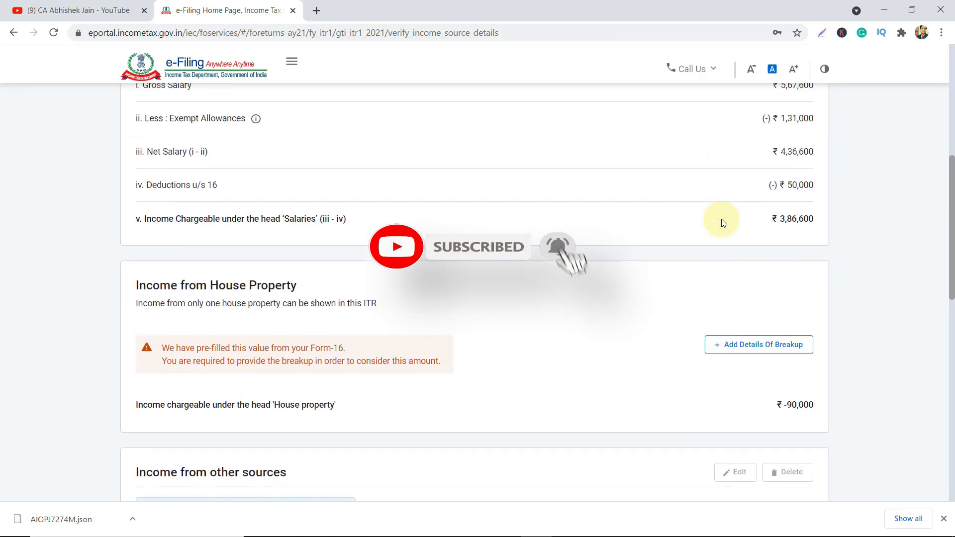
{"action": "scroll", "coordinate": [723, 222], "scroll_direction": "down", "scroll_amount": 10}
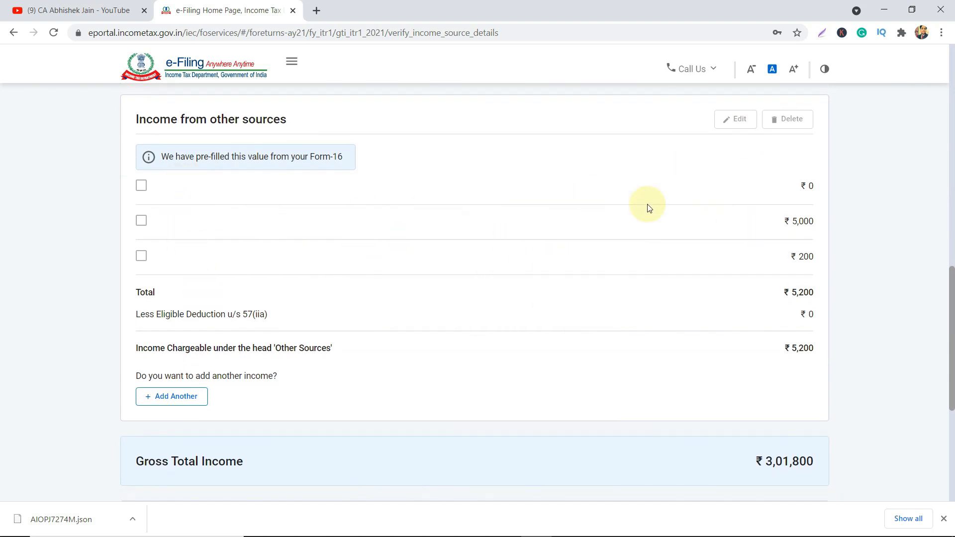
{"action": "scroll", "coordinate": [646, 207], "scroll_direction": "up", "scroll_amount": 1}
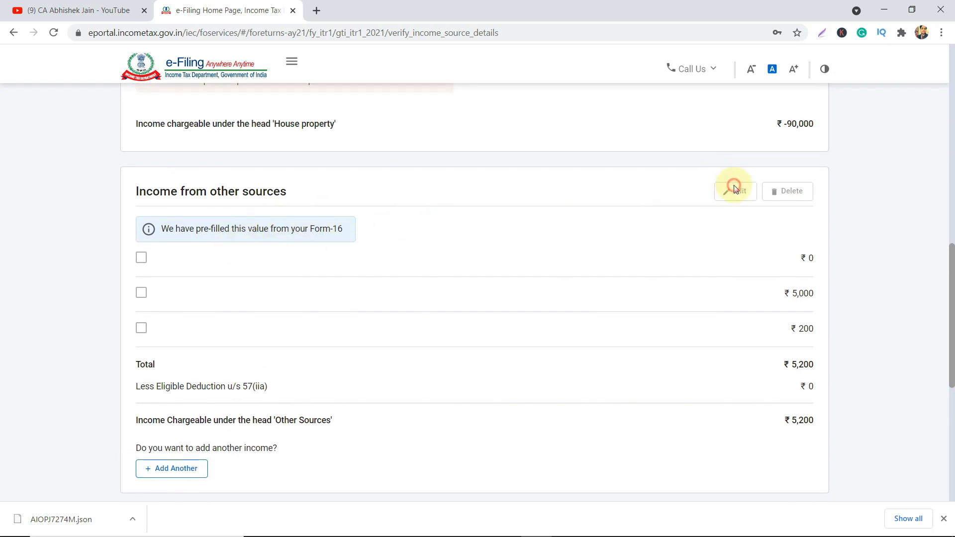
Select the ₹0 and ₹200 income-from-other-sources rows and delete them.
{"action": "left_click", "coordinate": [141, 258]}
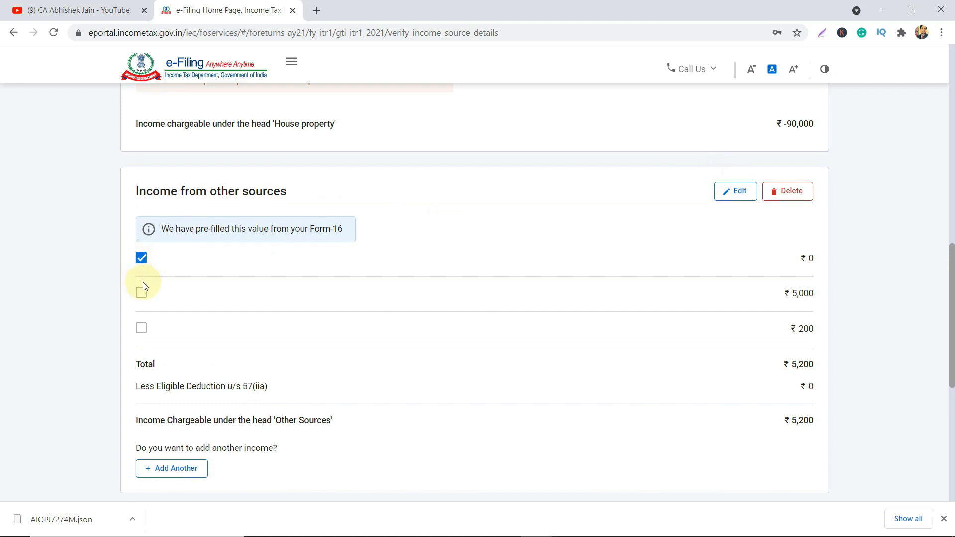
{"action": "left_click", "coordinate": [140, 332]}
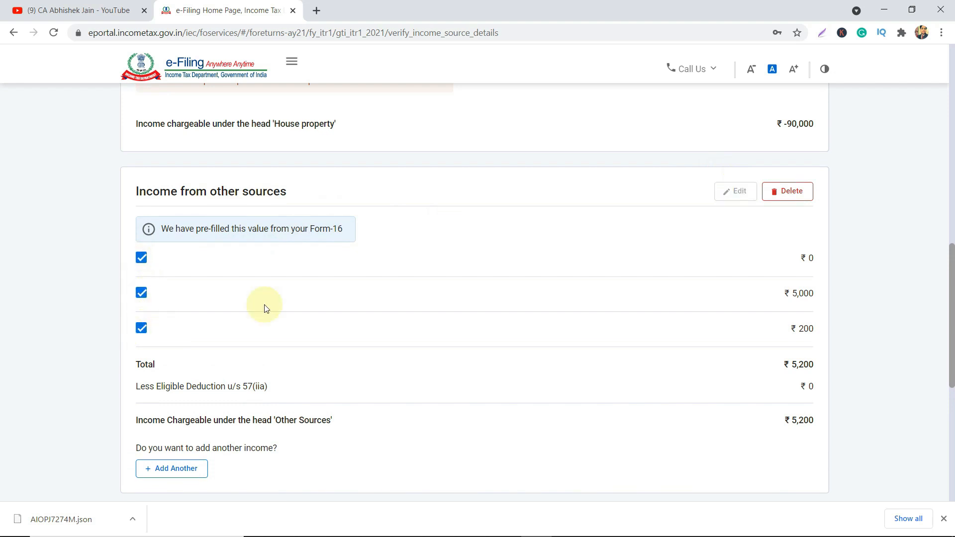
{"action": "left_click", "coordinate": [784, 192]}
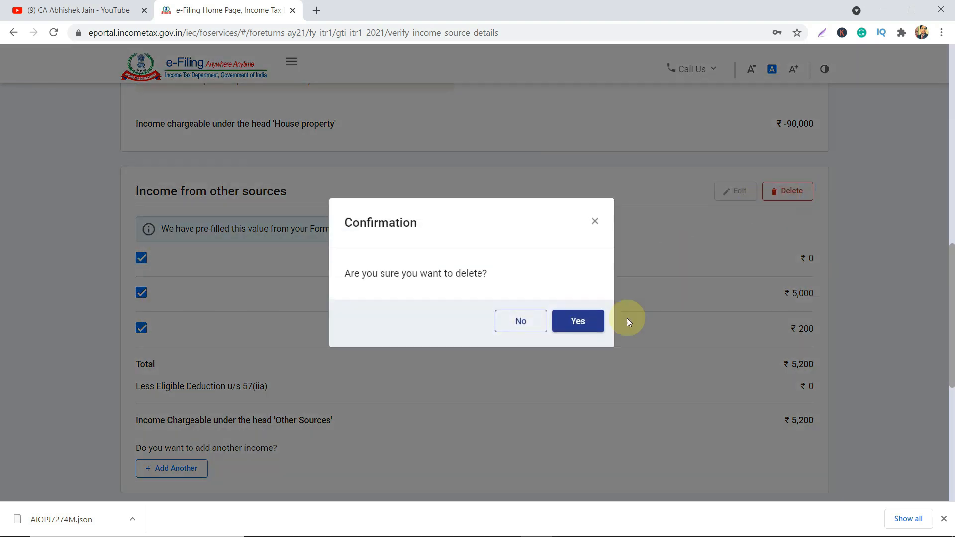
{"action": "left_click", "coordinate": [577, 321]}
{"action": "scroll", "coordinate": [657, 344], "scroll_direction": "down", "scroll_amount": 2}
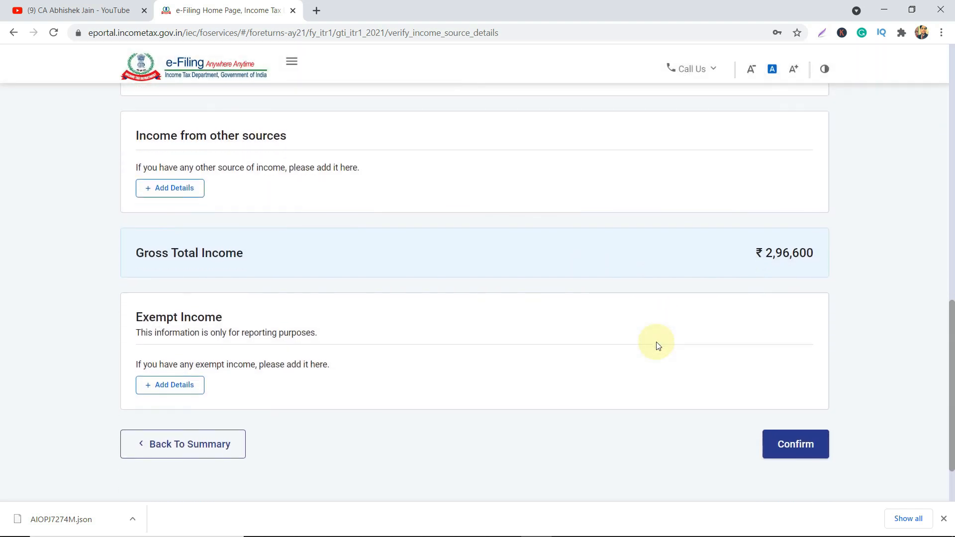
{"action": "left_click", "coordinate": [179, 175]}
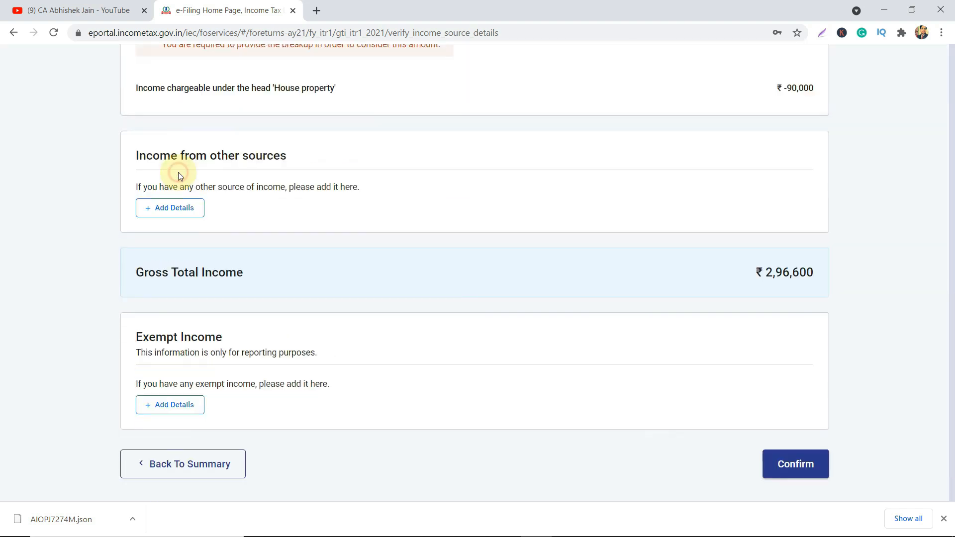
Declare ₹5,000 of savings bank interest under income from other sources.
{"action": "left_click", "coordinate": [153, 298]}
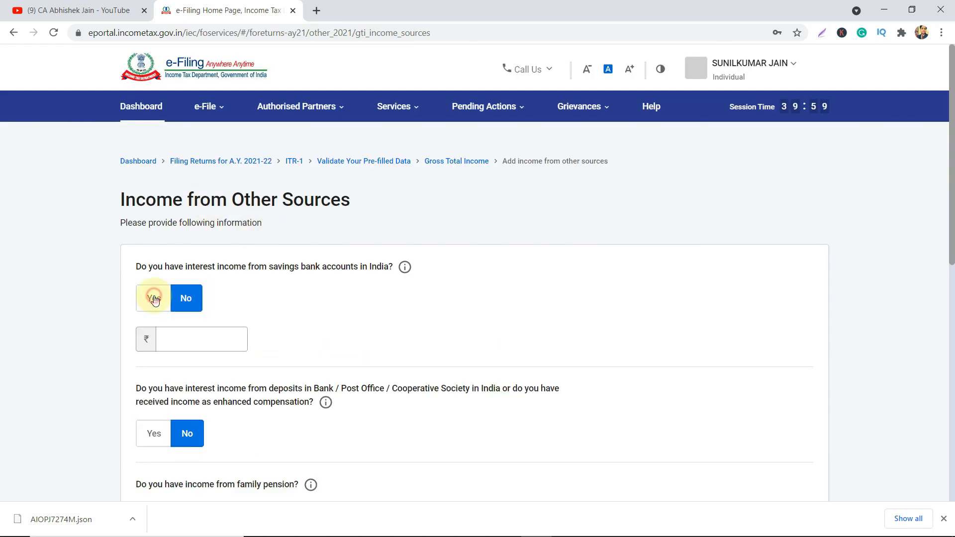
{"action": "left_click", "coordinate": [187, 344]}
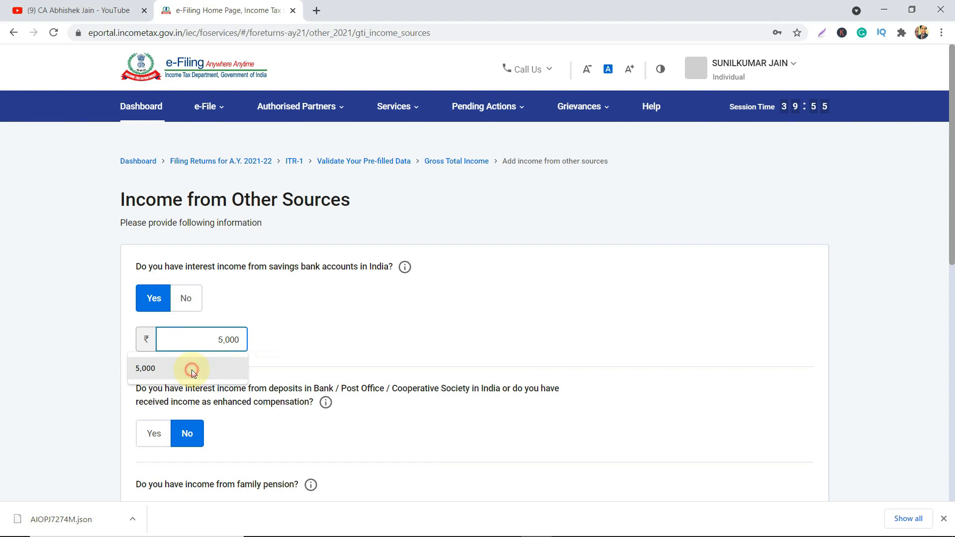
{"action": "left_click", "coordinate": [192, 369]}
{"action": "scroll", "coordinate": [390, 362], "scroll_direction": "down", "scroll_amount": 10}
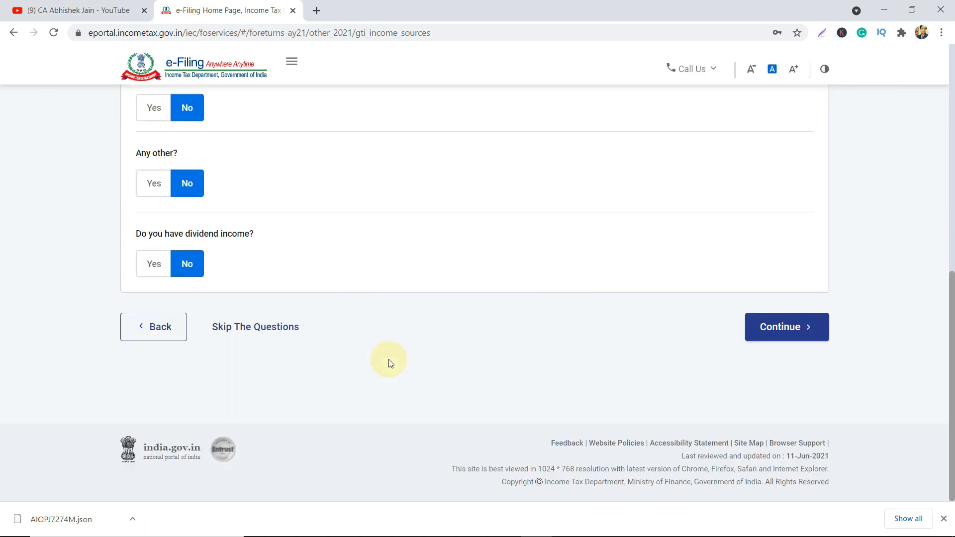
{"action": "left_click", "coordinate": [771, 327]}
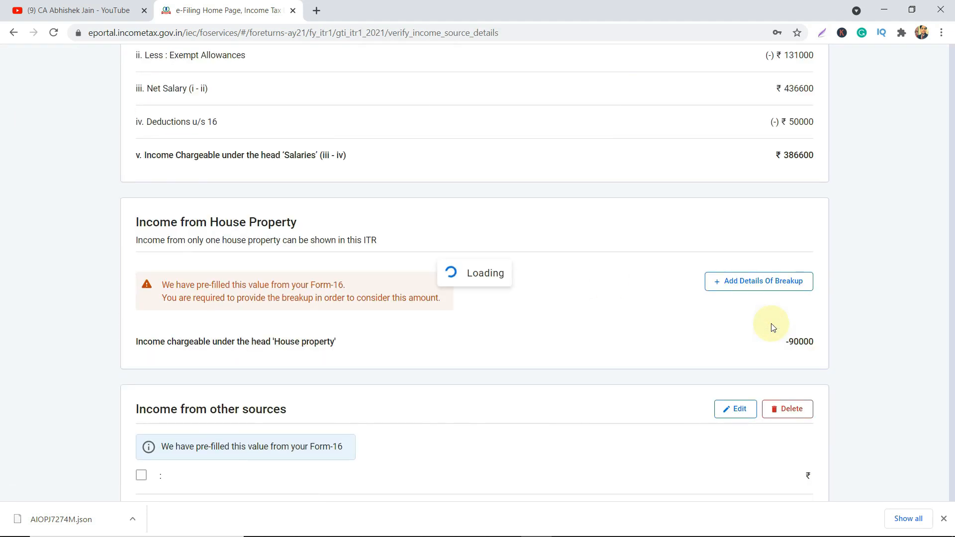
Confirm the Gross Total Income of ₹3,01,600 on the Return Summary.
{"action": "scroll", "coordinate": [772, 328], "scroll_direction": "down", "scroll_amount": 12}
{"action": "scroll", "coordinate": [772, 328], "scroll_direction": "down", "scroll_amount": 5}
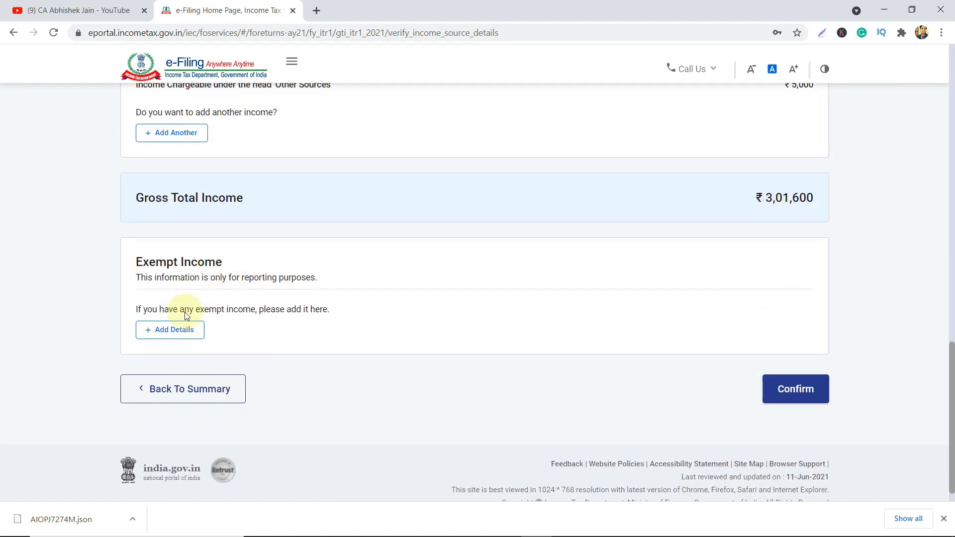
{"action": "left_click", "coordinate": [779, 384]}
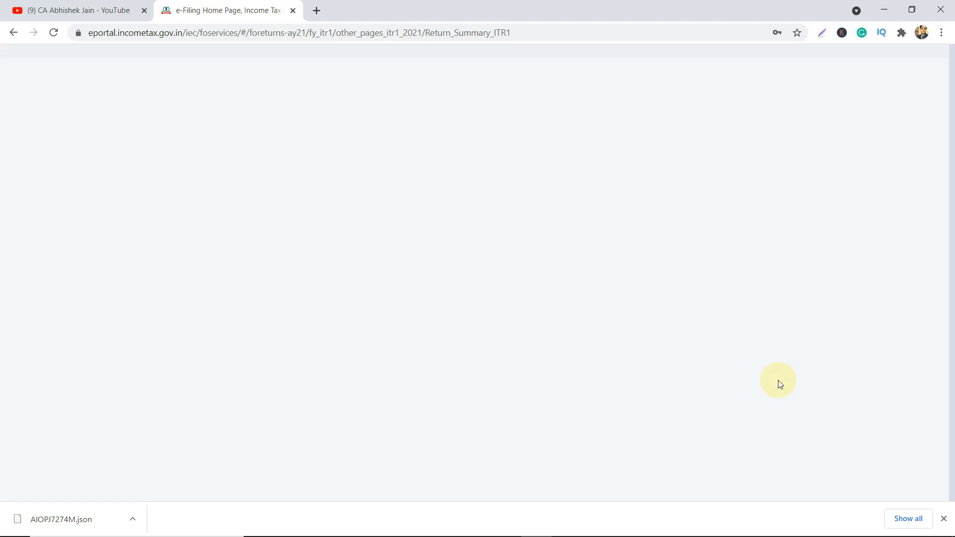
{"action": "scroll", "coordinate": [774, 377], "scroll_direction": "down", "scroll_amount": 8}
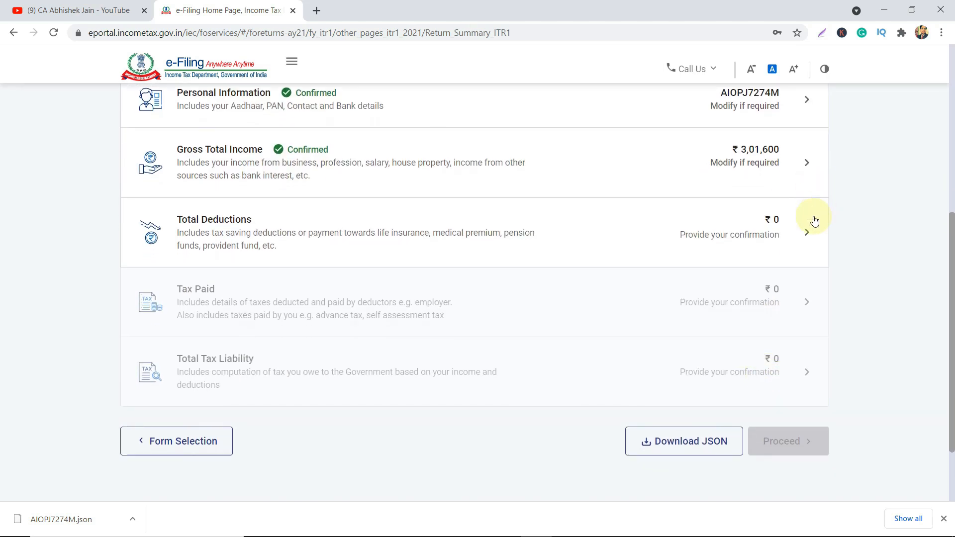
In Total Deductions, answer the Section 80D medical insurance question.
{"action": "left_click", "coordinate": [804, 238]}
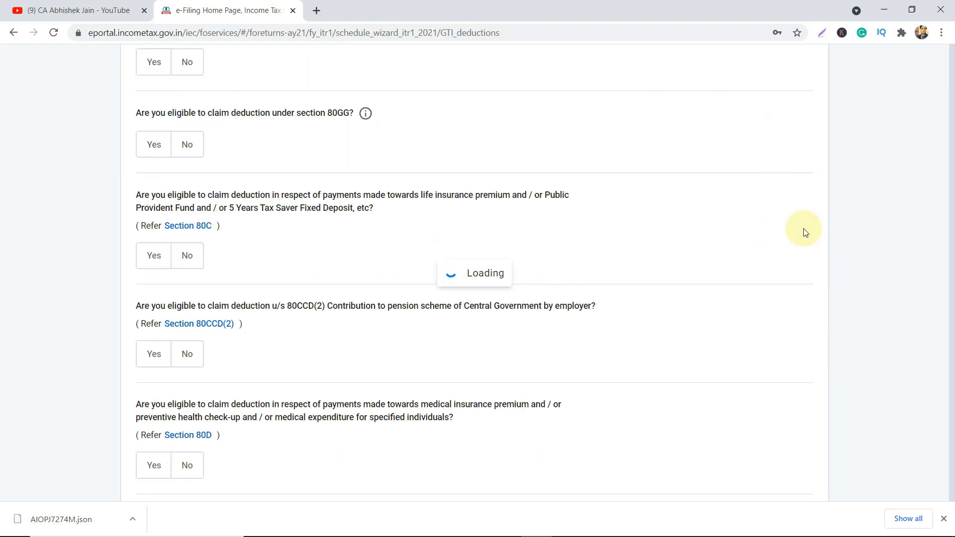
{"action": "scroll", "coordinate": [805, 233], "scroll_direction": "down", "scroll_amount": 15}
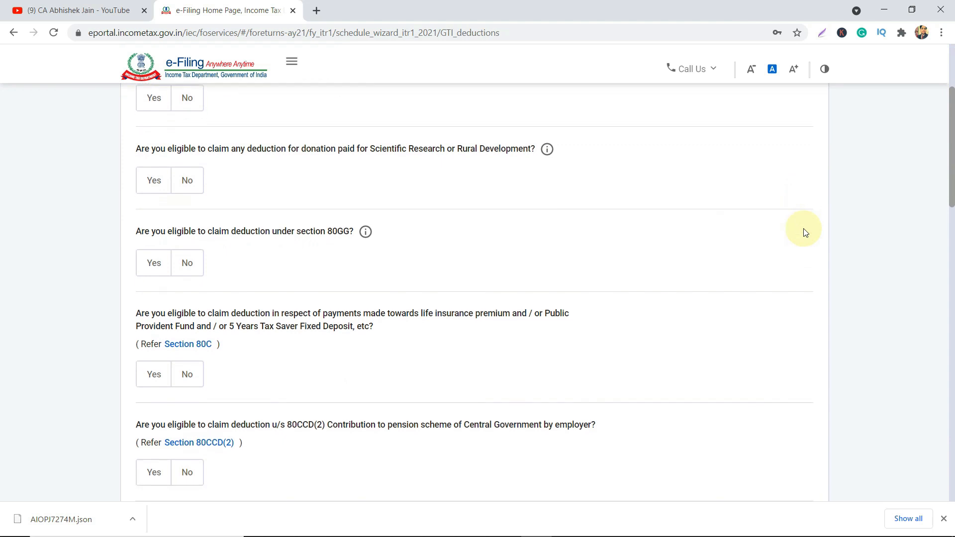
{"action": "scroll", "coordinate": [805, 233], "scroll_direction": "down", "scroll_amount": 5}
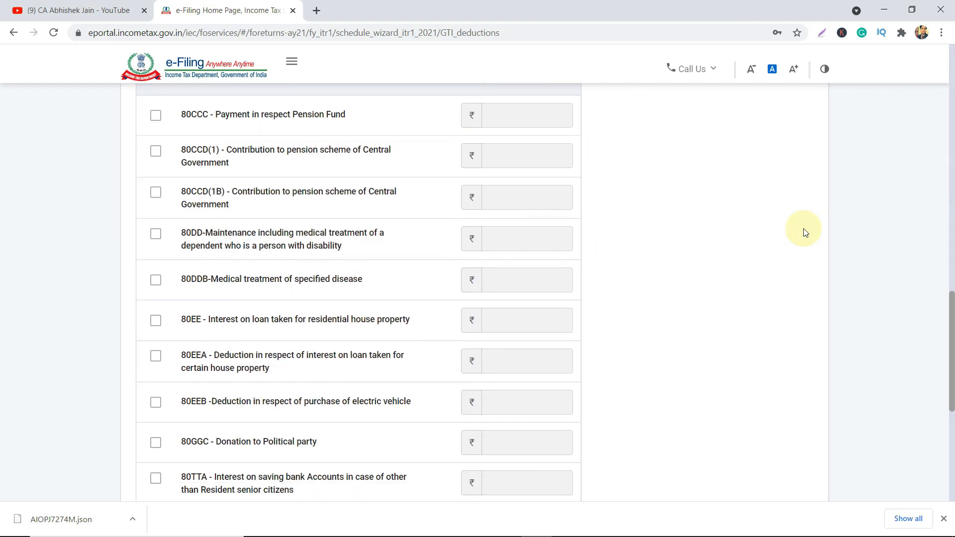
{"action": "scroll", "coordinate": [804, 232], "scroll_direction": "up", "scroll_amount": 10}
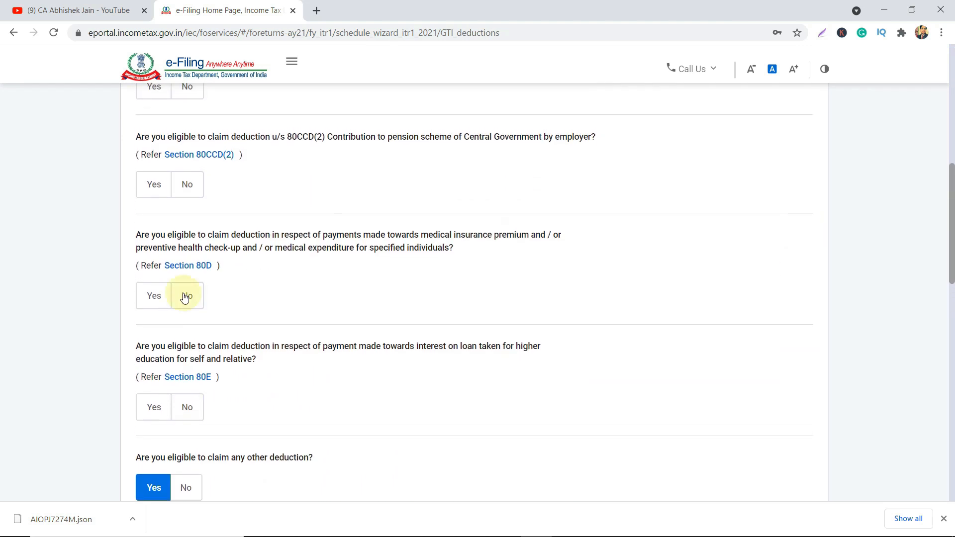
{"action": "left_click", "coordinate": [156, 294]}
Claim ₹5,000 under 80TTA for savings bank interest.
{"action": "scroll", "coordinate": [305, 315], "scroll_direction": "down", "scroll_amount": 10}
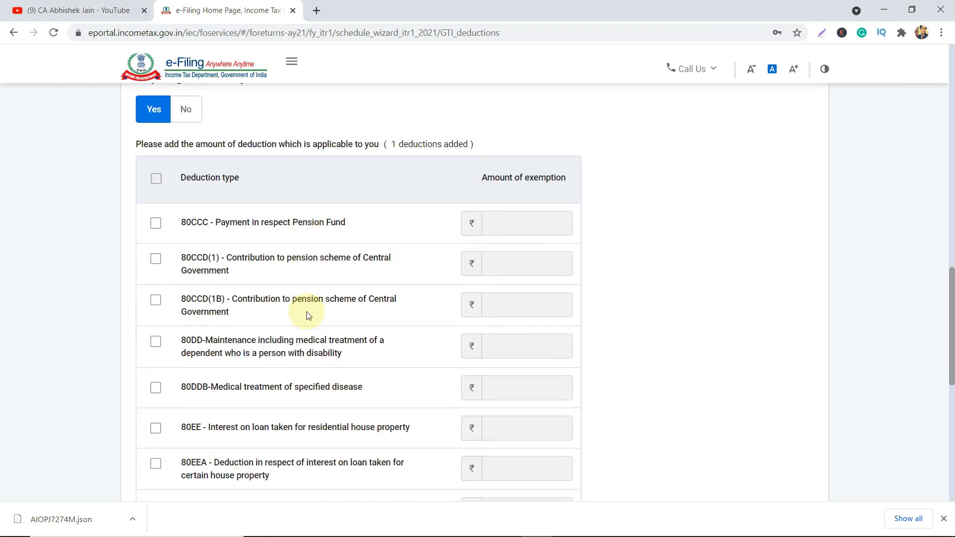
{"action": "scroll", "coordinate": [307, 315], "scroll_direction": "down", "scroll_amount": 2}
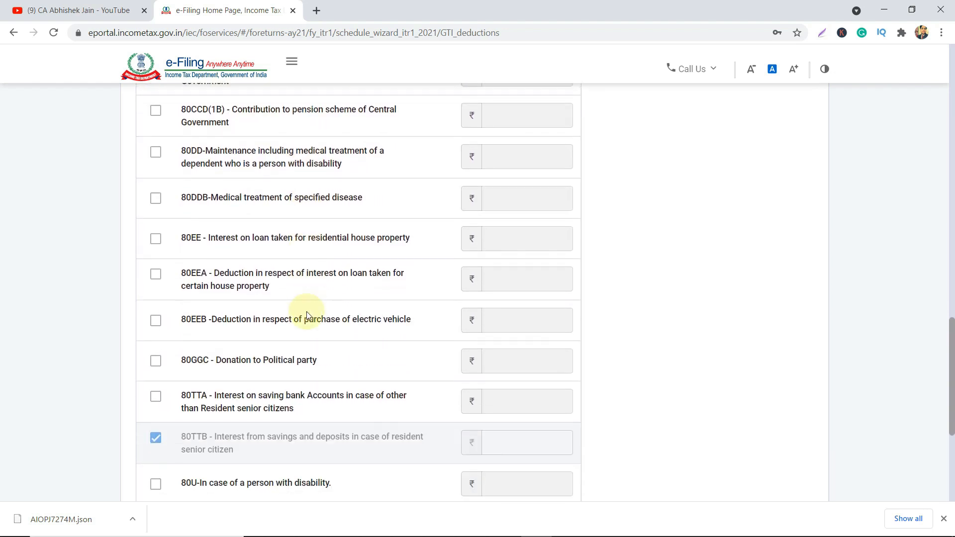
{"action": "left_click", "coordinate": [156, 398]}
{"action": "left_click", "coordinate": [517, 401]}
{"action": "type", "text": "5,000"}
{"action": "scroll", "coordinate": [521, 405], "scroll_direction": "down", "scroll_amount": 5}
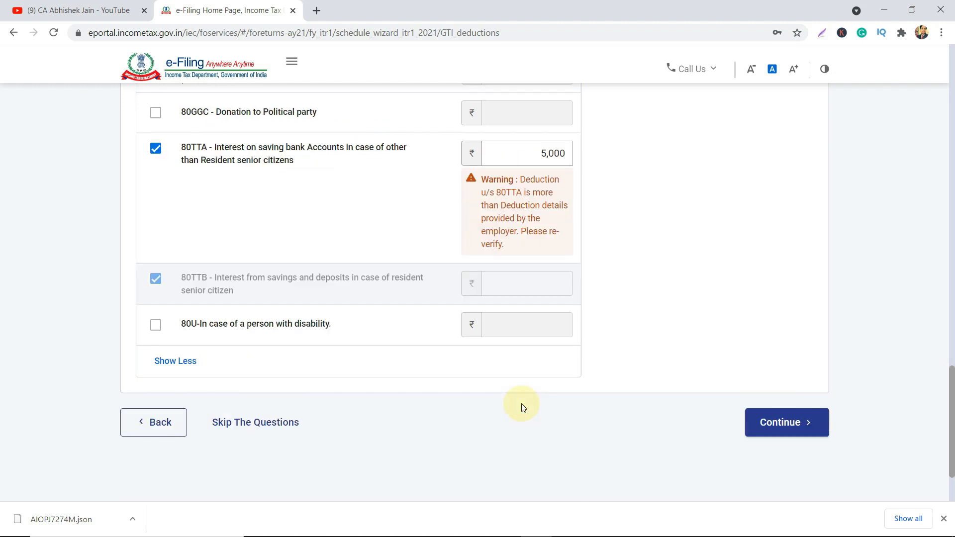
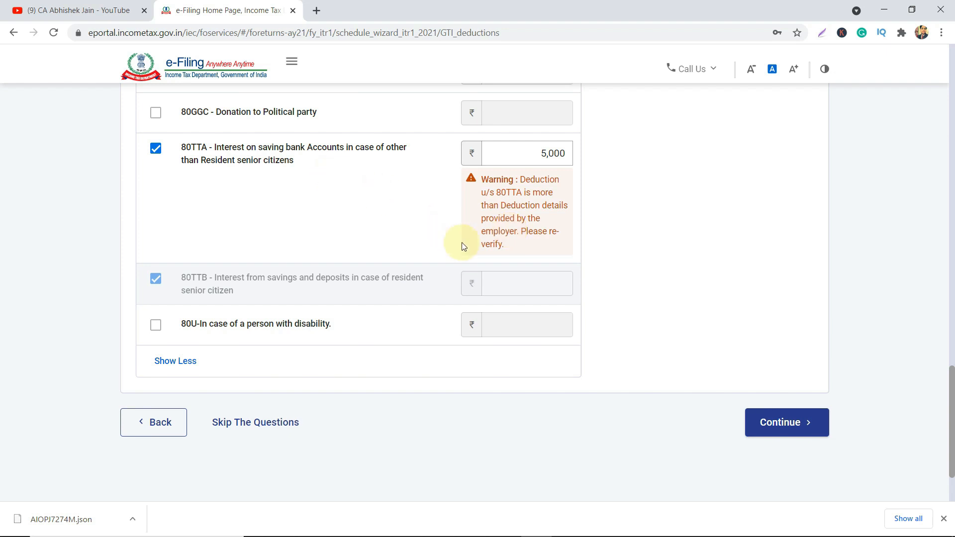
Continue to Verify Your Deductions and review the ₹5,000 80 TTA claim listed there.
{"action": "left_click", "coordinate": [788, 422]}
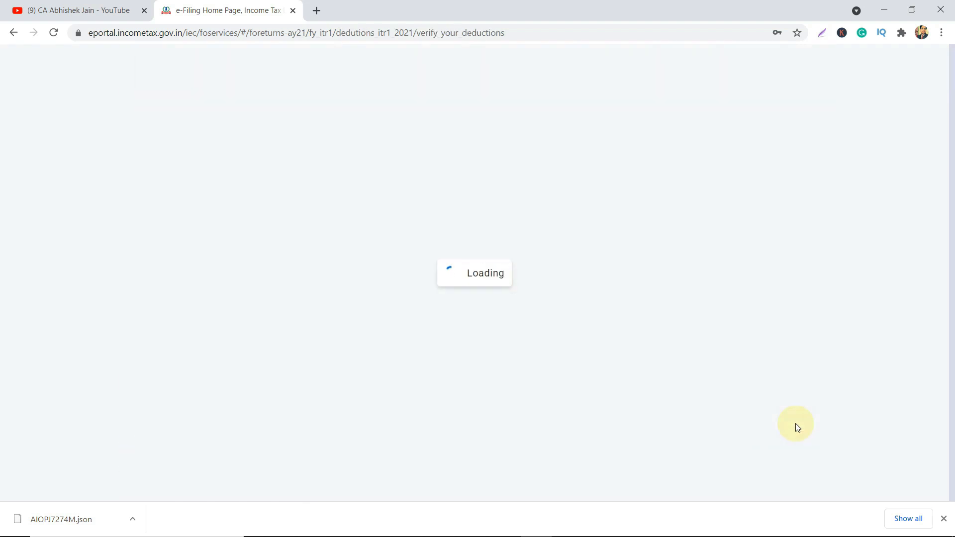
{"action": "scroll", "coordinate": [795, 423], "scroll_direction": "down", "scroll_amount": 9}
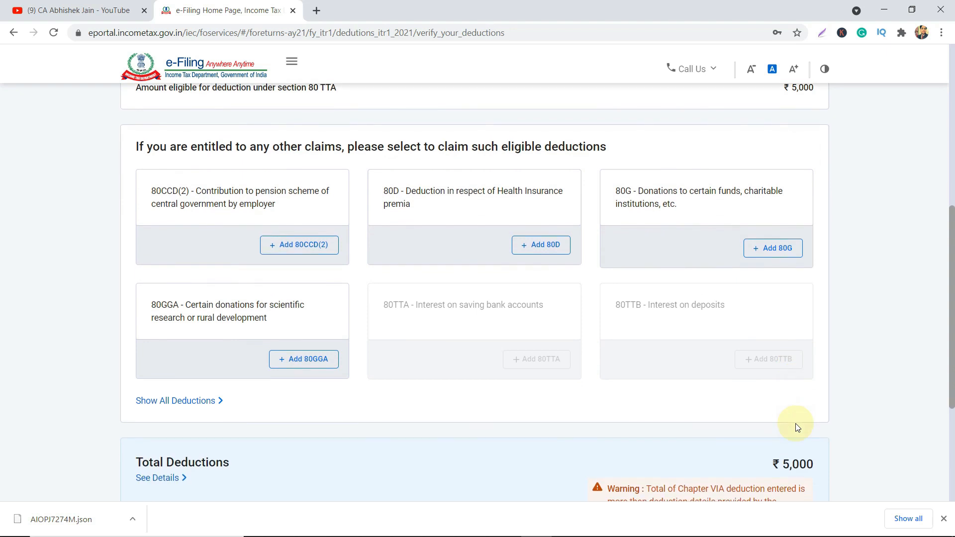
{"action": "scroll", "coordinate": [796, 426], "scroll_direction": "up", "scroll_amount": 3}
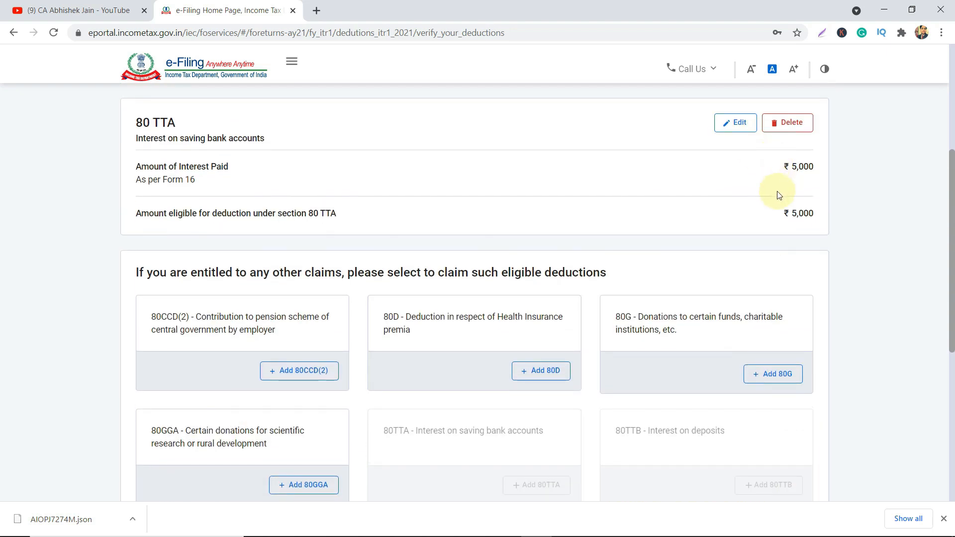
{"action": "scroll", "coordinate": [776, 191], "scroll_direction": "down", "scroll_amount": 3}
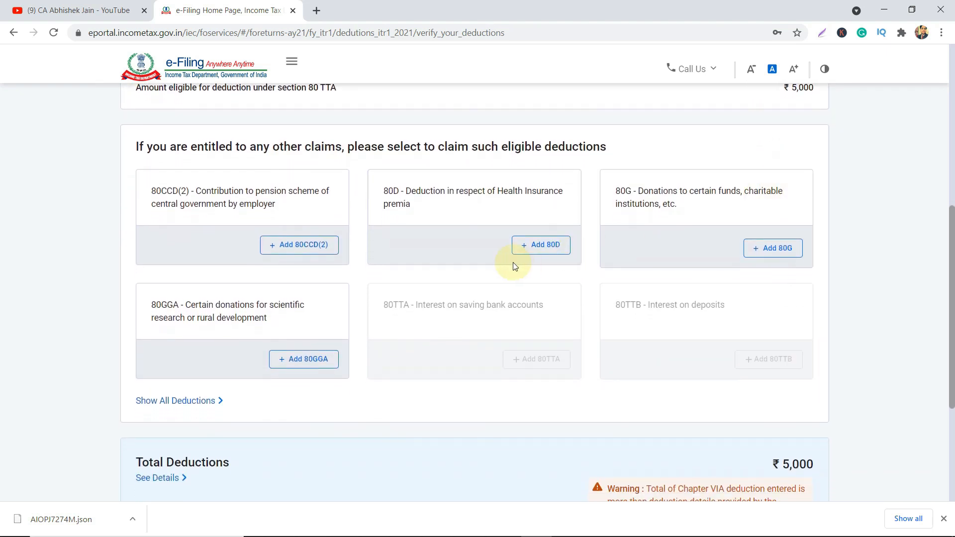
Start an 80D claim, answering No to both the self/family and parents senior-citizen questions.
{"action": "left_click", "coordinate": [547, 245]}
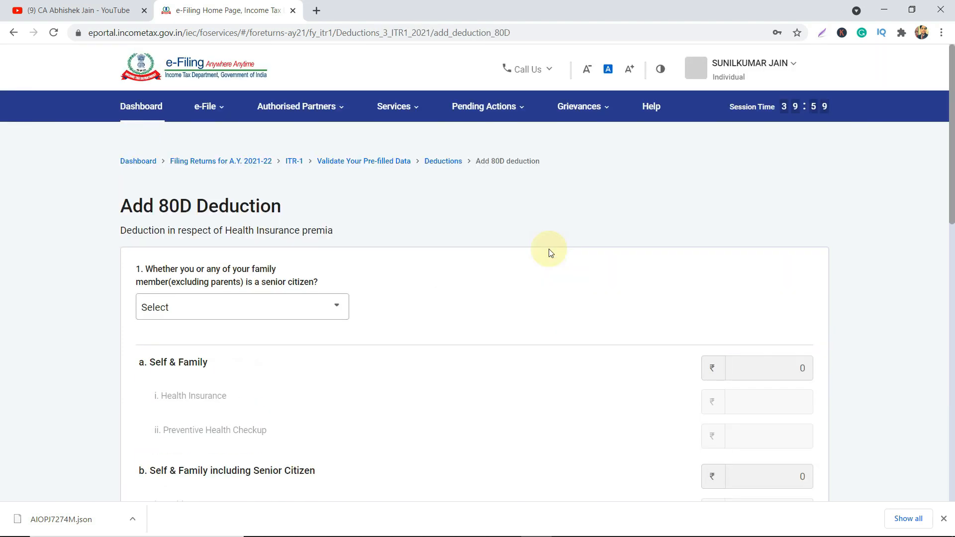
{"action": "scroll", "coordinate": [548, 252], "scroll_direction": "down", "scroll_amount": 3}
{"action": "left_click", "coordinate": [256, 175]}
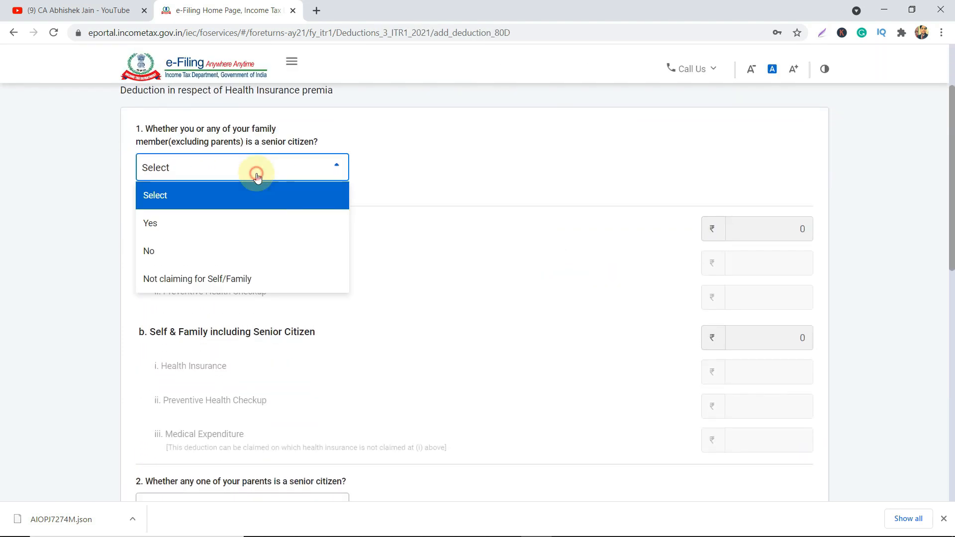
{"action": "left_click", "coordinate": [204, 229]}
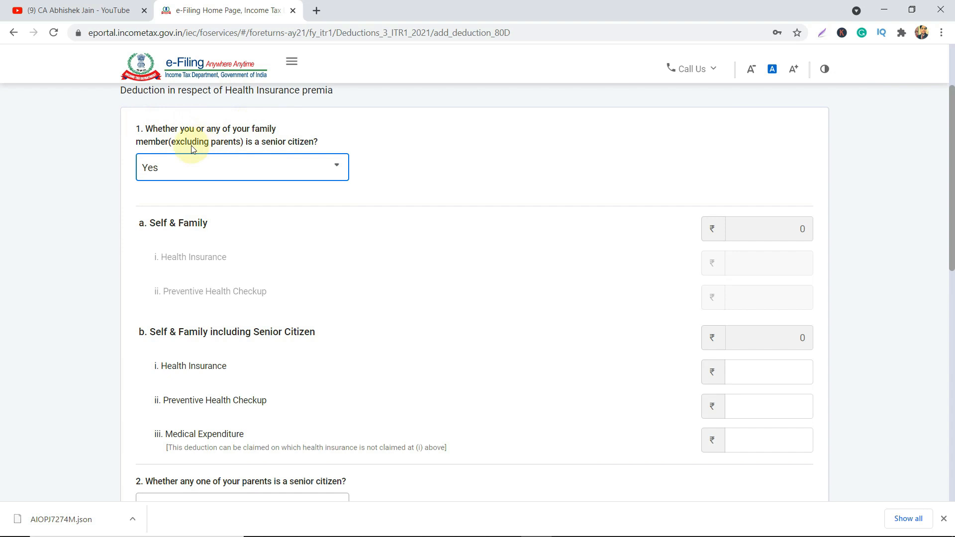
{"action": "left_click", "coordinate": [273, 162]}
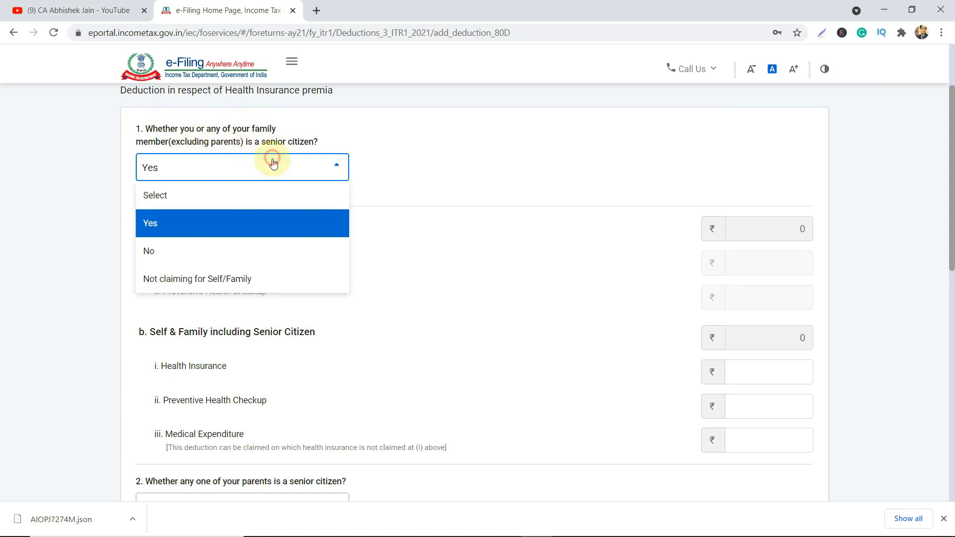
{"action": "left_click", "coordinate": [215, 255]}
{"action": "scroll", "coordinate": [336, 277], "scroll_direction": "down", "scroll_amount": 1}
{"action": "scroll", "coordinate": [333, 277], "scroll_direction": "down", "scroll_amount": 3}
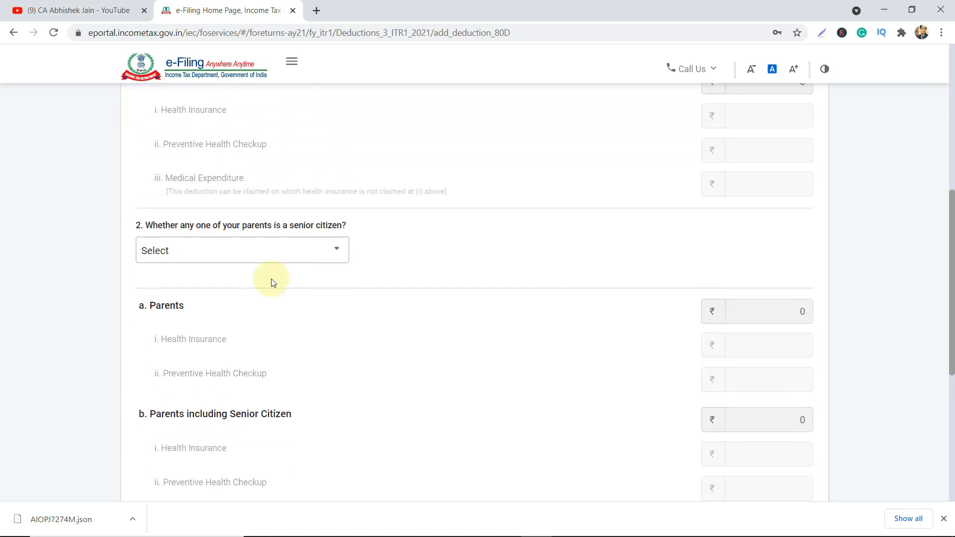
{"action": "left_click", "coordinate": [220, 251]}
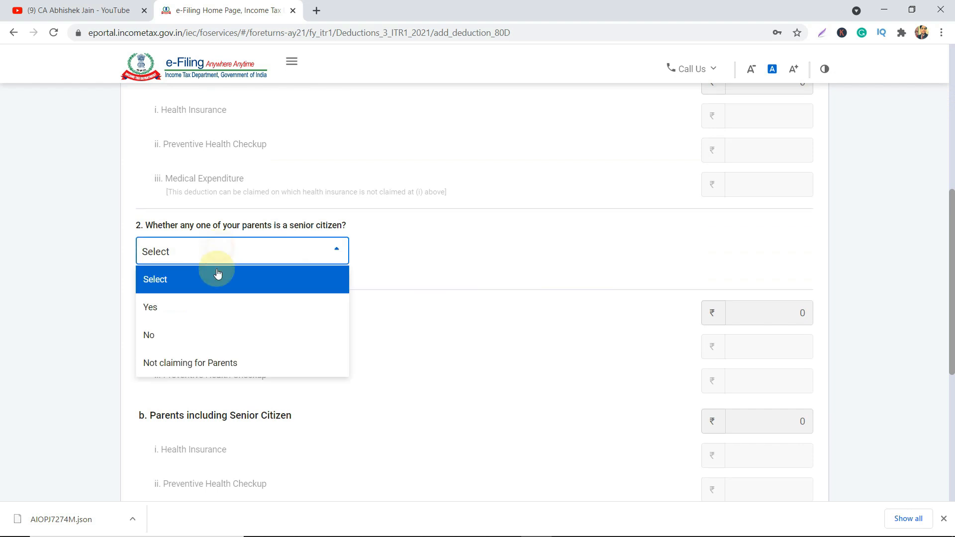
{"action": "left_click", "coordinate": [206, 340]}
Enter ₹11,000 as parents' health insurance premium and add the 80D deduction.
{"action": "scroll", "coordinate": [260, 358], "scroll_direction": "down", "scroll_amount": 2}
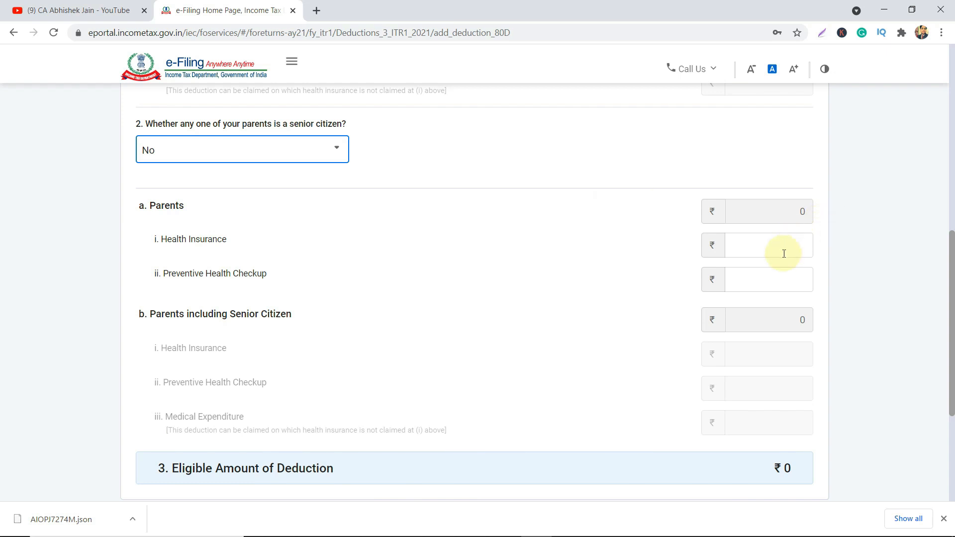
{"action": "scroll", "coordinate": [783, 254], "scroll_direction": "down", "scroll_amount": 3}
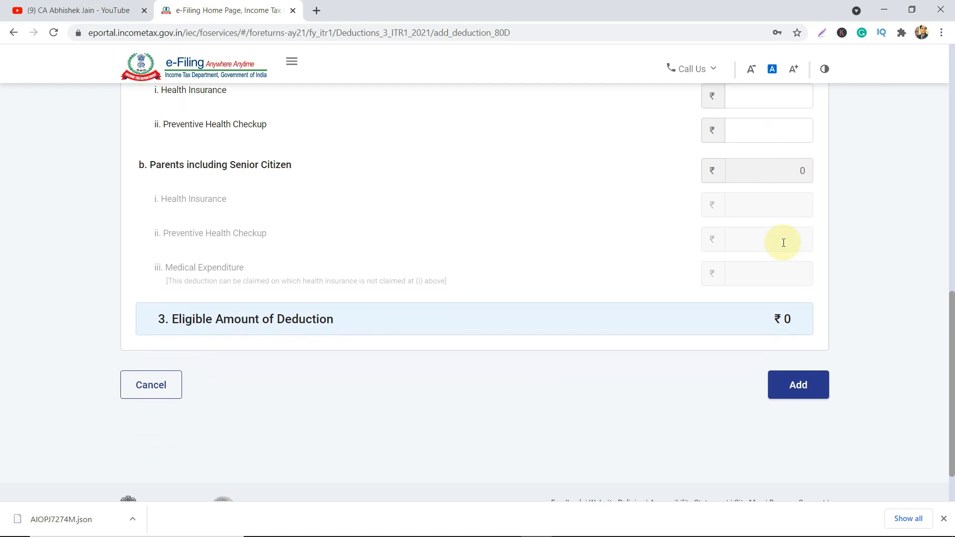
{"action": "scroll", "coordinate": [783, 242], "scroll_direction": "up", "scroll_amount": 2}
{"action": "left_click", "coordinate": [790, 222]}
{"action": "type", "text": "11000"}
{"action": "scroll", "coordinate": [812, 409], "scroll_direction": "down", "scroll_amount": 2}
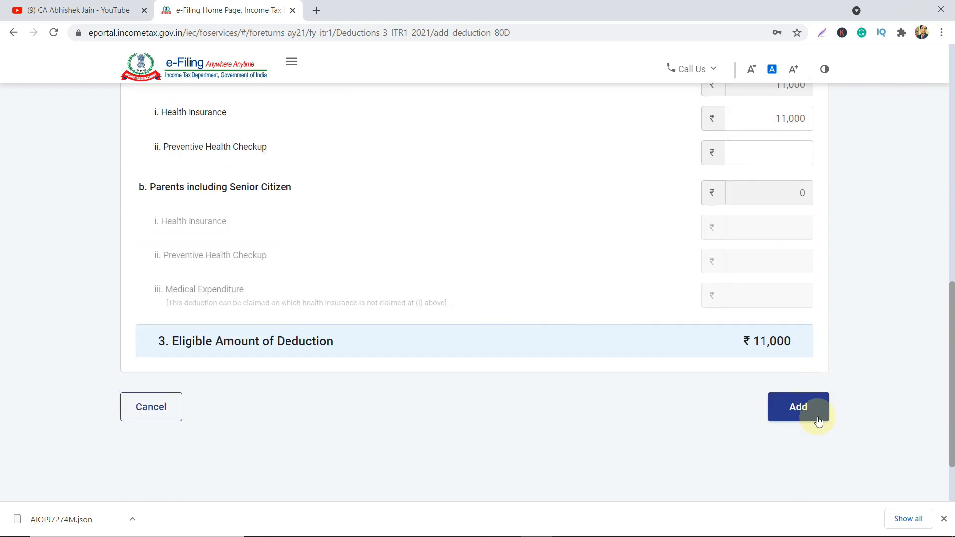
{"action": "left_click", "coordinate": [818, 420]}
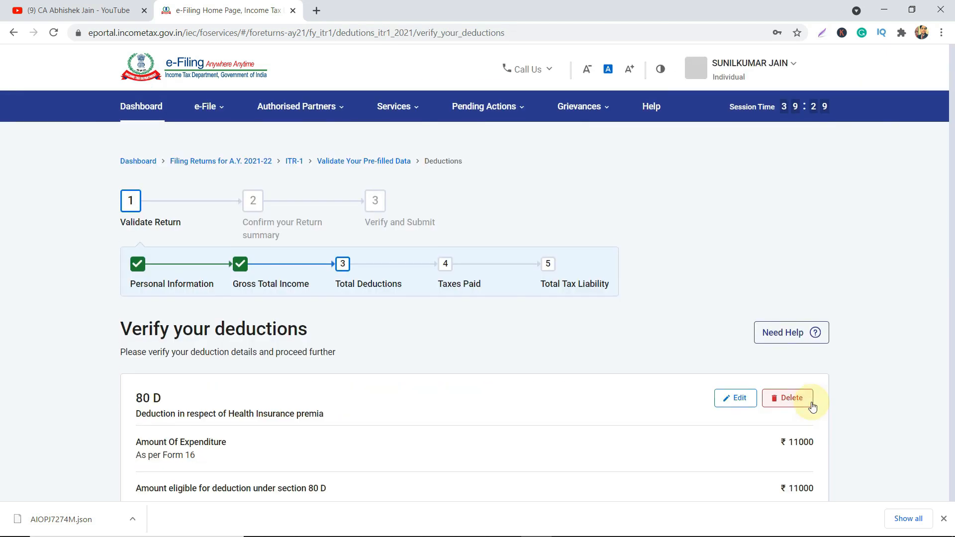
Review the ₹16,000 total from 80D and 80 TTA and confirm the deductions.
{"action": "scroll", "coordinate": [812, 407], "scroll_direction": "down", "scroll_amount": 3}
{"action": "scroll", "coordinate": [811, 406], "scroll_direction": "down", "scroll_amount": 2}
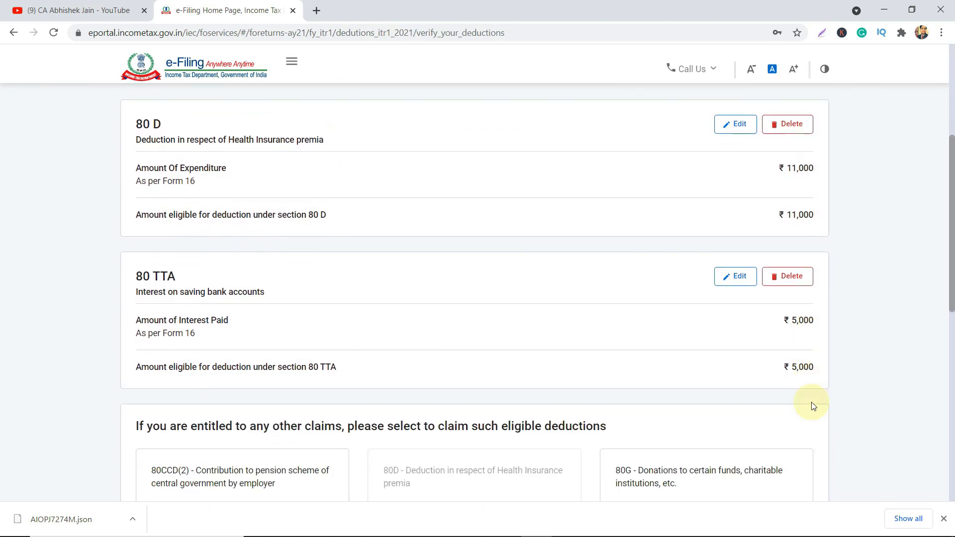
{"action": "scroll", "coordinate": [631, 367], "scroll_direction": "down", "scroll_amount": 5}
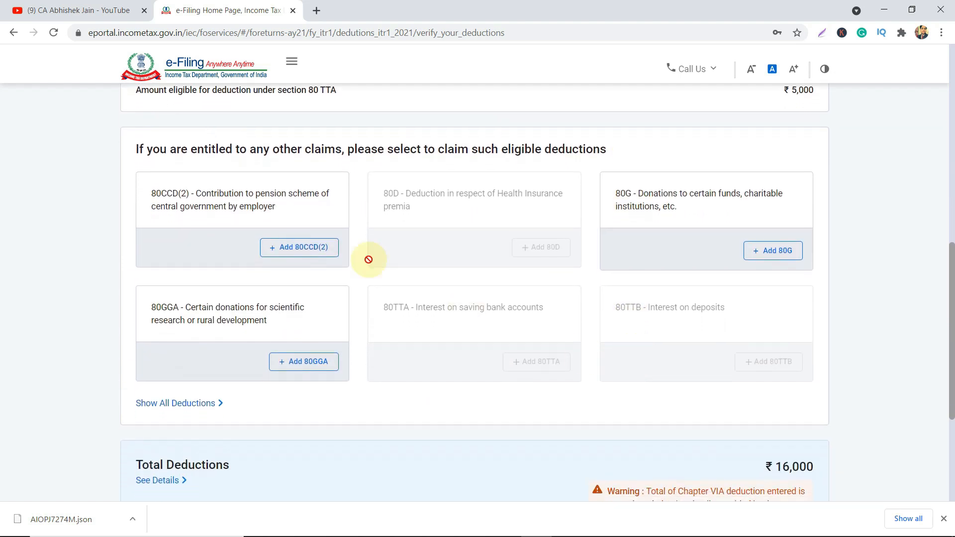
{"action": "scroll", "coordinate": [467, 224], "scroll_direction": "down", "scroll_amount": 1}
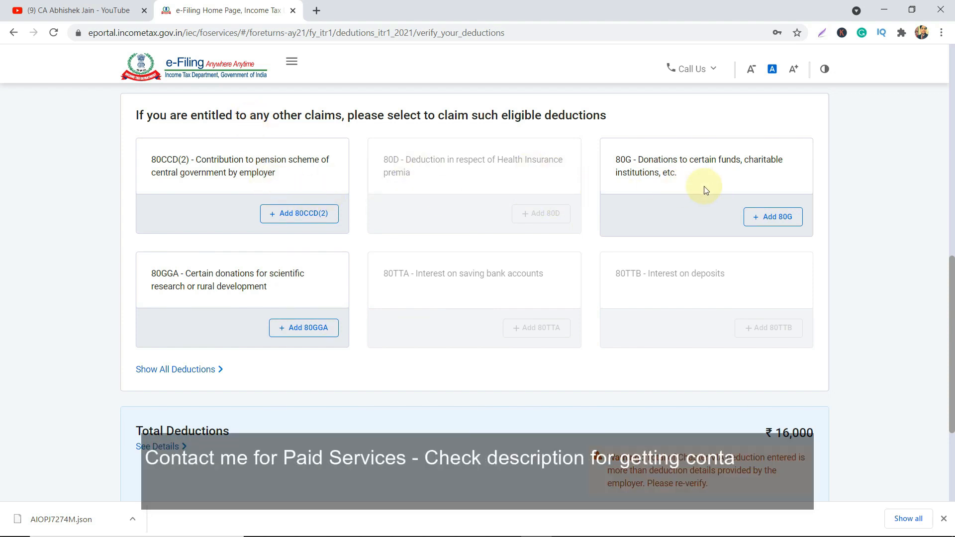
{"action": "scroll", "coordinate": [392, 201], "scroll_direction": "down", "scroll_amount": 2}
{"action": "scroll", "coordinate": [541, 227], "scroll_direction": "down", "scroll_amount": 2}
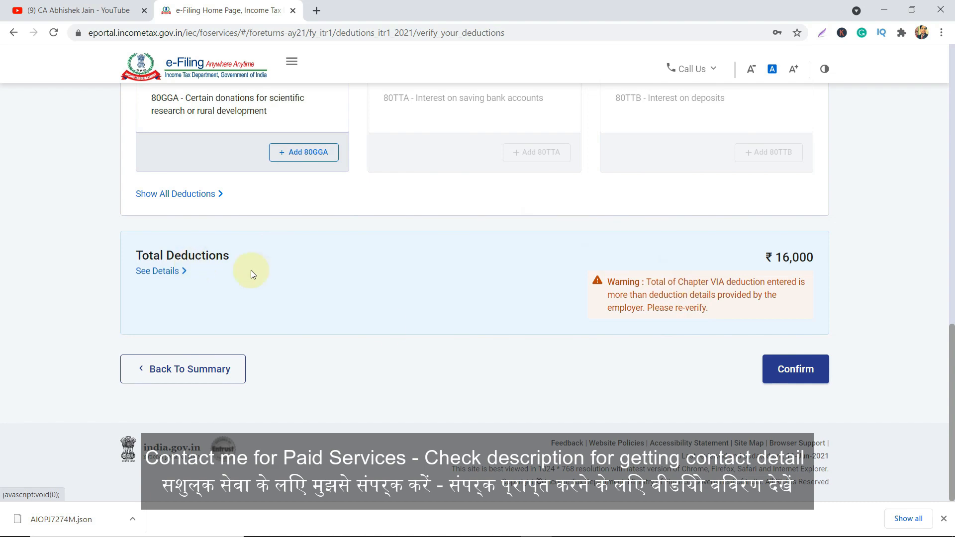
{"action": "left_click", "coordinate": [805, 370]}
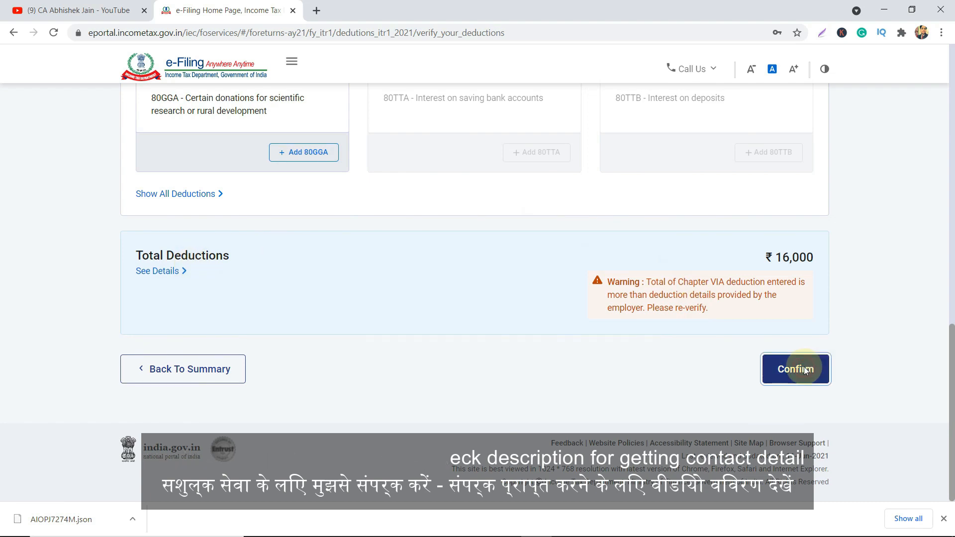
Scroll the Return Summary to check Total Deductions ₹16,000 confirmed and Tax Paid pending.
{"action": "scroll", "coordinate": [805, 371], "scroll_direction": "down", "scroll_amount": 3}
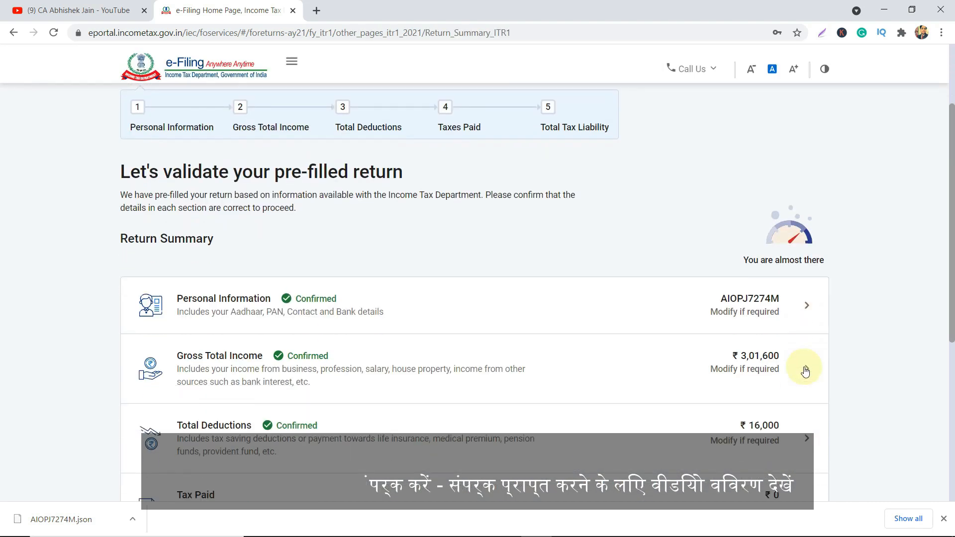
{"action": "scroll", "coordinate": [805, 371], "scroll_direction": "up", "scroll_amount": 2}
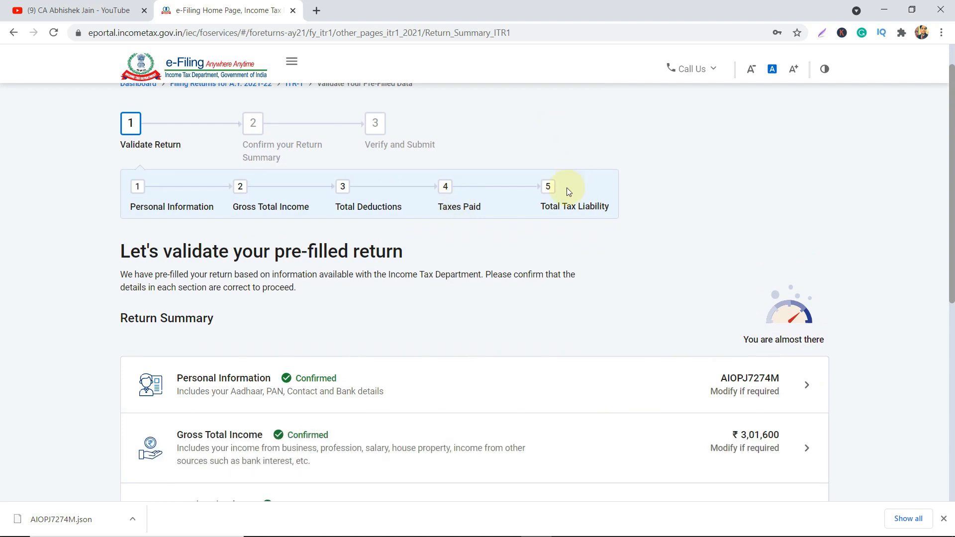
{"action": "scroll", "coordinate": [592, 213], "scroll_direction": "down", "scroll_amount": 6}
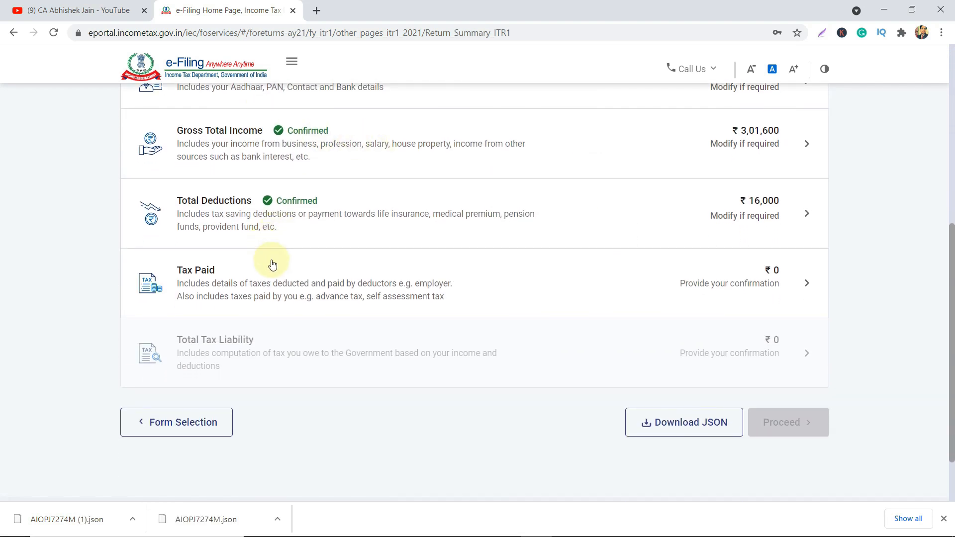
{"action": "scroll", "coordinate": [272, 263], "scroll_direction": "down", "scroll_amount": 1}
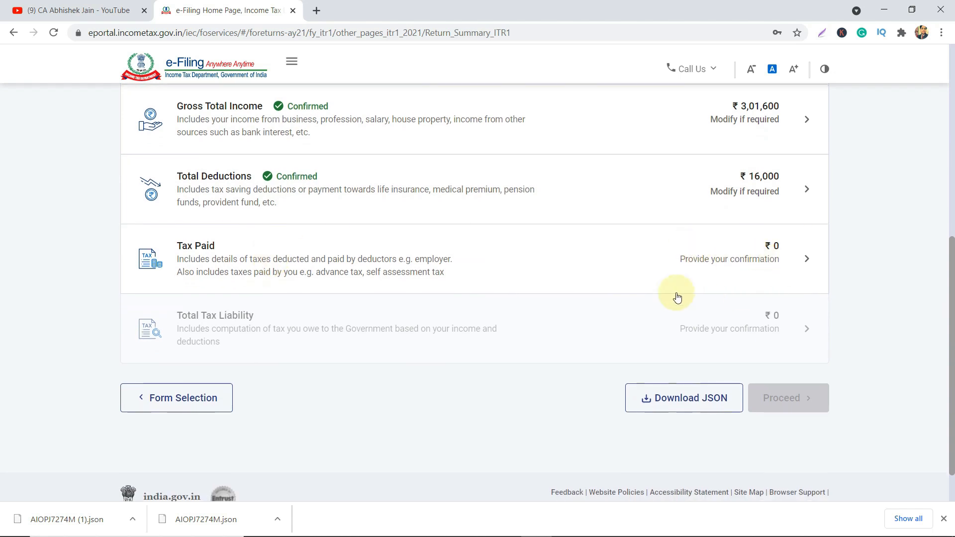
Open the Tax Paid details for verification and look over the ₹0 entries.
{"action": "left_click", "coordinate": [783, 261]}
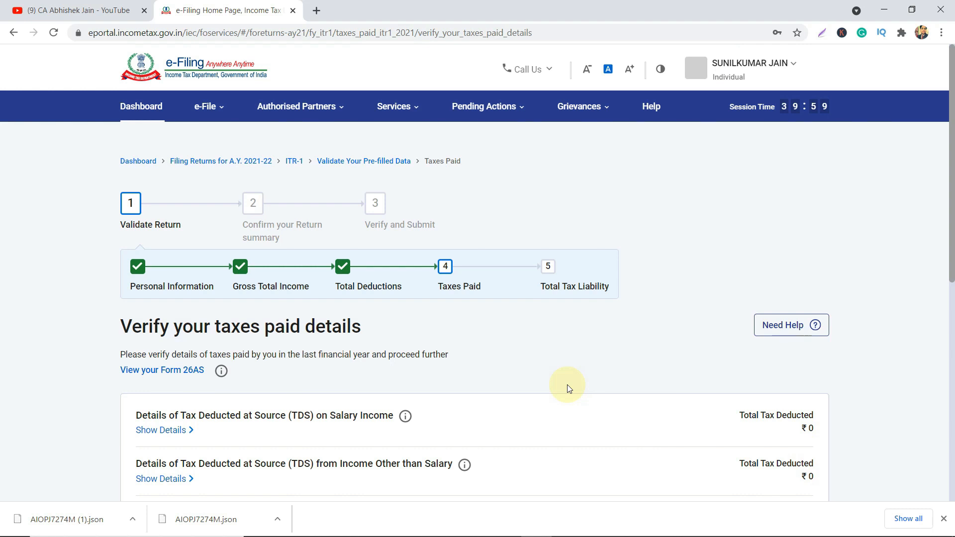
{"action": "scroll", "coordinate": [569, 386], "scroll_direction": "down", "scroll_amount": 3}
{"action": "scroll", "coordinate": [569, 388], "scroll_direction": "down", "scroll_amount": 2}
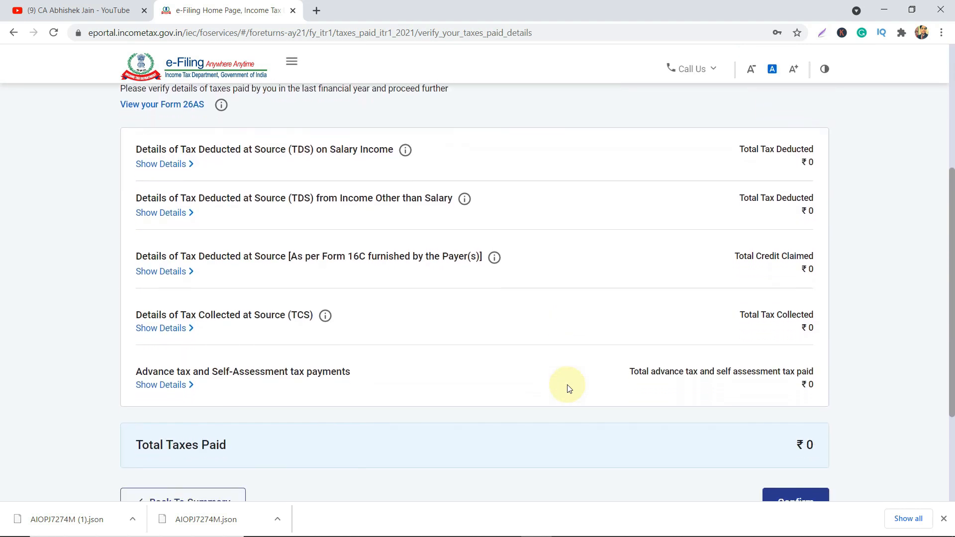
{"action": "scroll", "coordinate": [569, 388], "scroll_direction": "down", "scroll_amount": 2}
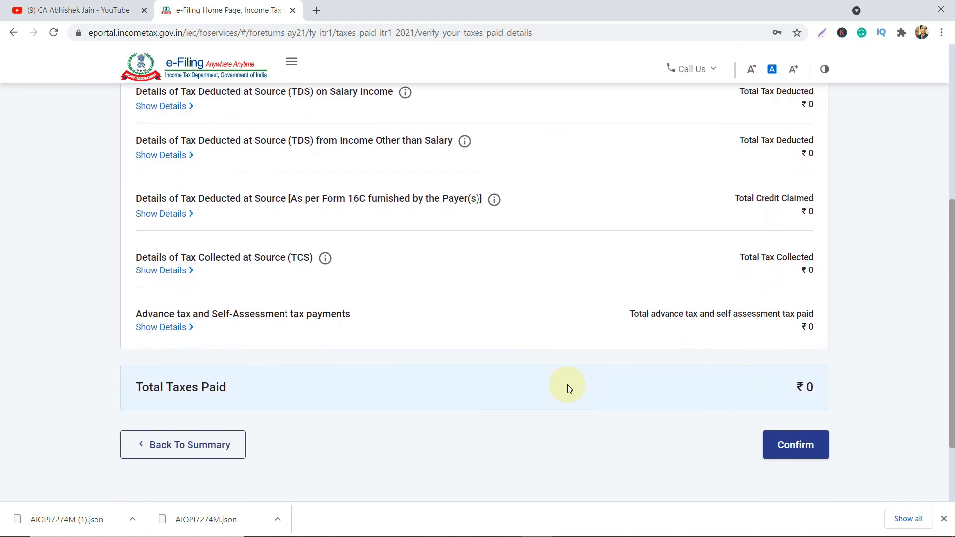
{"action": "scroll", "coordinate": [531, 299], "scroll_direction": "up", "scroll_amount": 2}
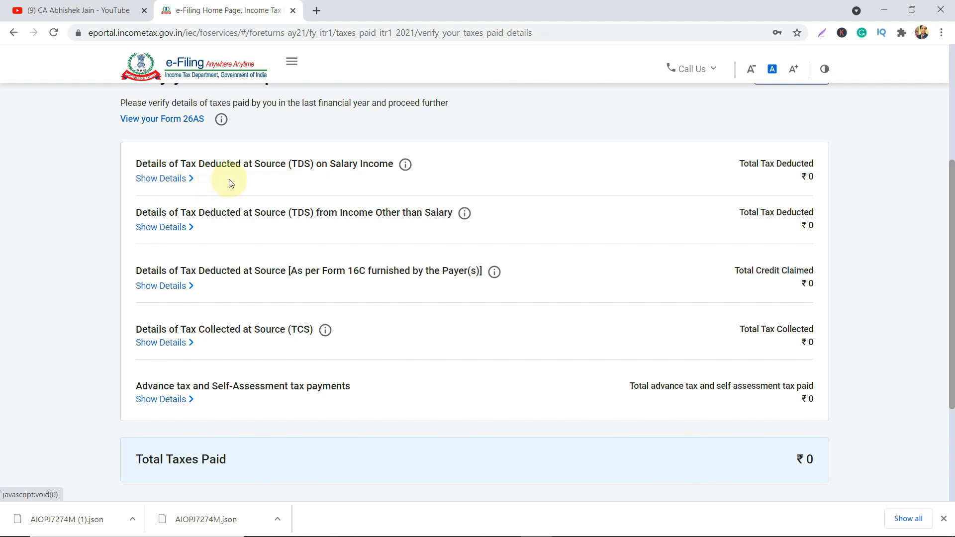
Expand the TDS on Salary details and confirm Total Taxes Paid of ₹0.
{"action": "left_click", "coordinate": [185, 178]}
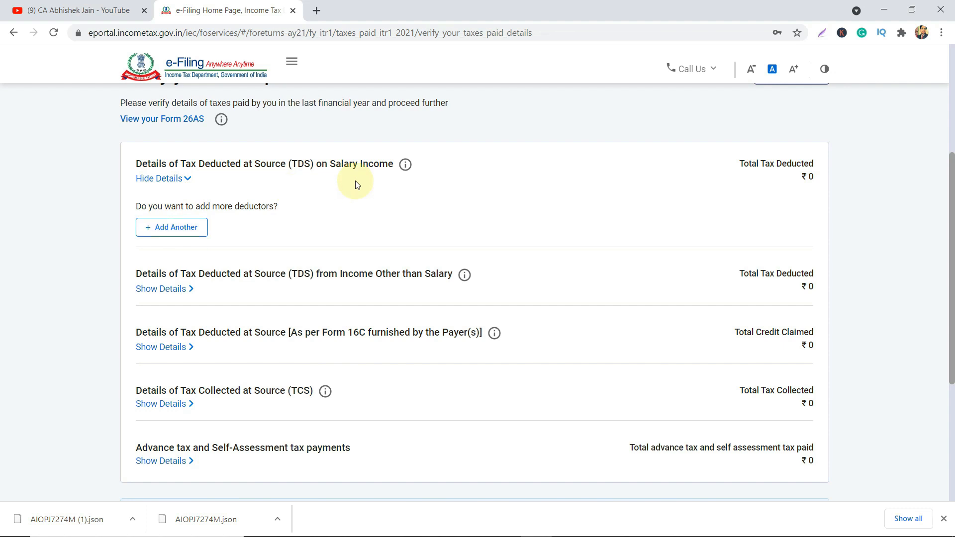
{"action": "scroll", "coordinate": [537, 241], "scroll_direction": "down", "scroll_amount": 1}
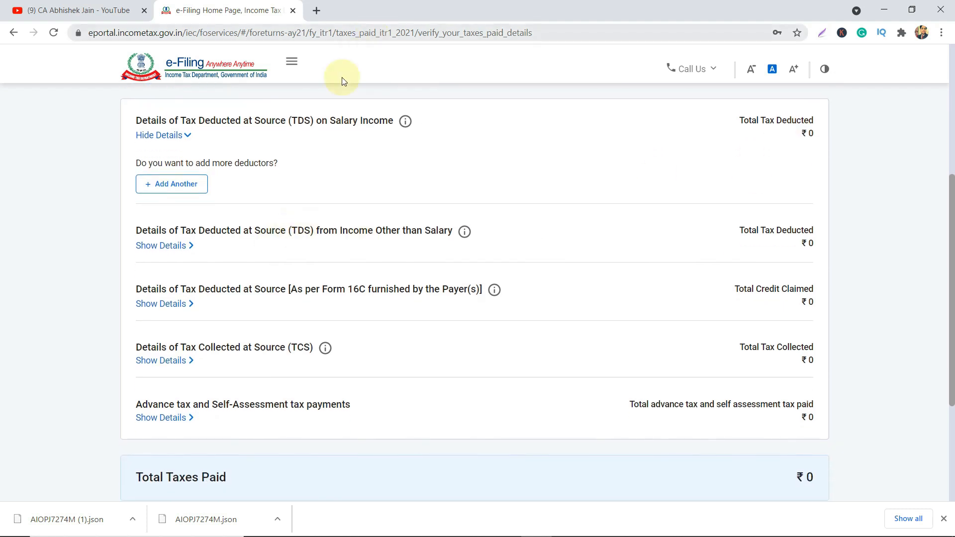
{"action": "double_click", "coordinate": [291, 235]}
{"action": "left_click_drag", "start_coordinate": [317, 234], "coordinate": [353, 234]}
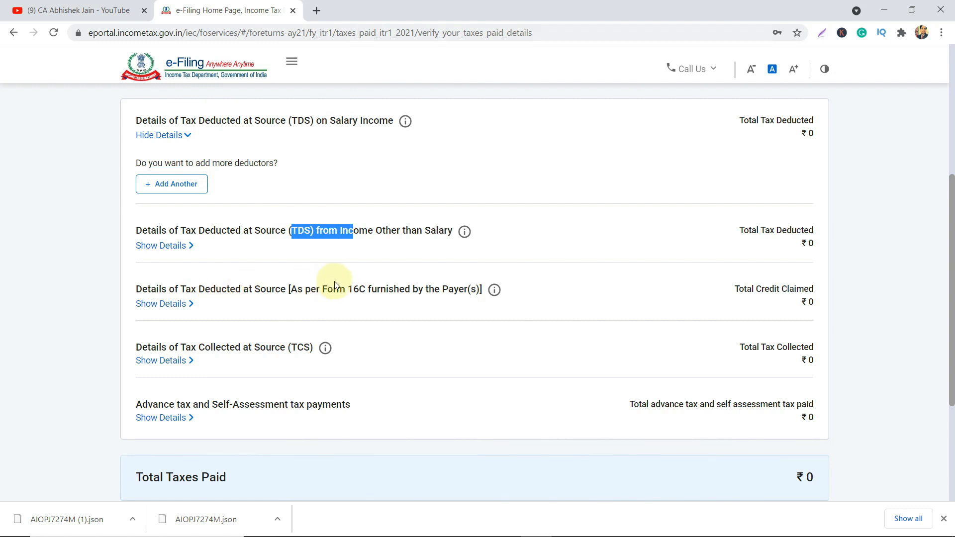
{"action": "left_click_drag", "start_coordinate": [344, 289], "coordinate": [368, 293]}
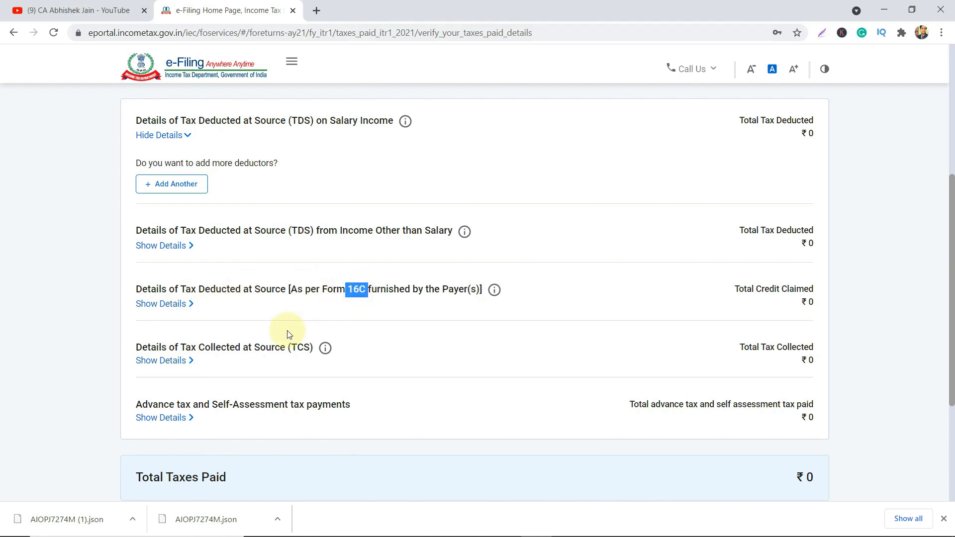
{"action": "left_click_drag", "start_coordinate": [271, 347], "coordinate": [275, 347]}
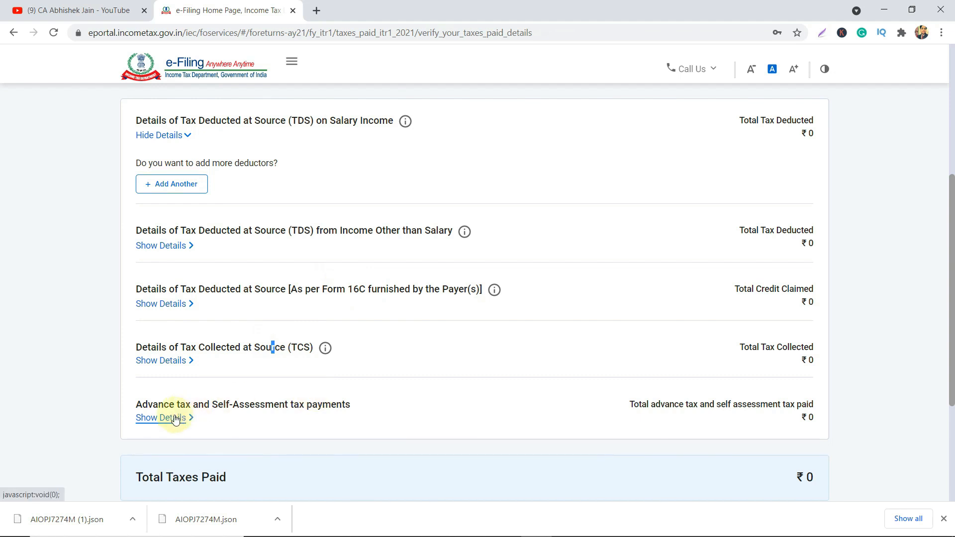
{"action": "scroll", "coordinate": [472, 404], "scroll_direction": "down", "scroll_amount": 4}
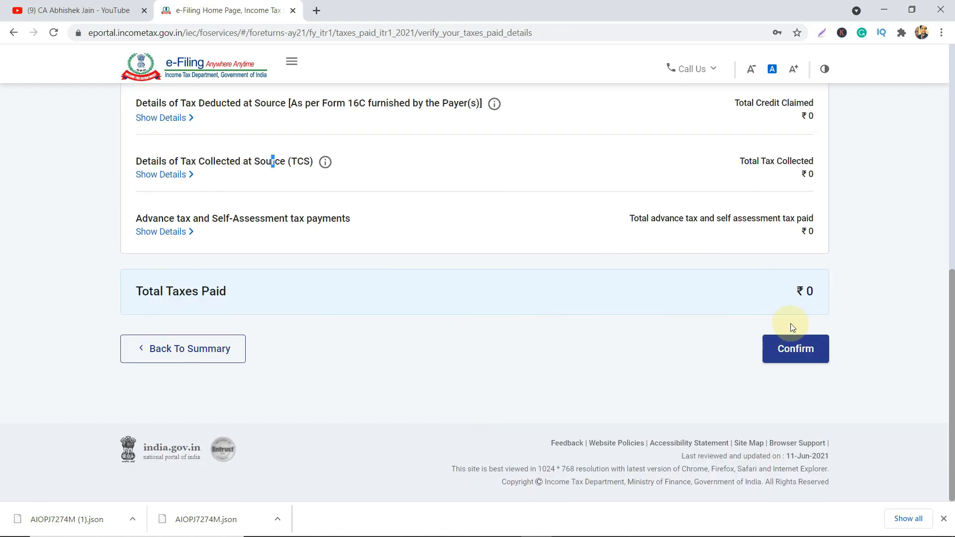
{"action": "left_click", "coordinate": [803, 348]}
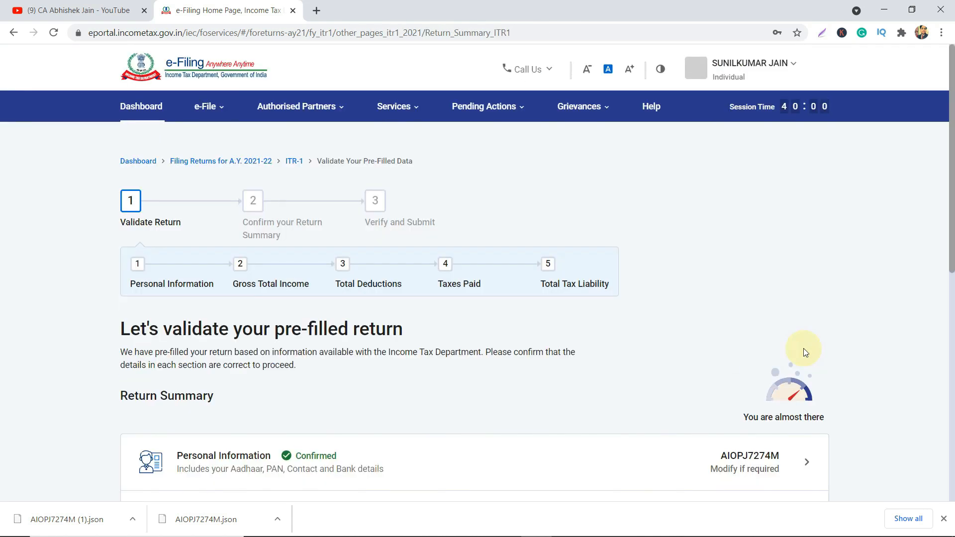
Check that Tax Paid ₹0 is Confirmed and Total Tax Liability ₹0 still awaits confirmation.
{"action": "scroll", "coordinate": [525, 343], "scroll_direction": "down", "scroll_amount": 8}
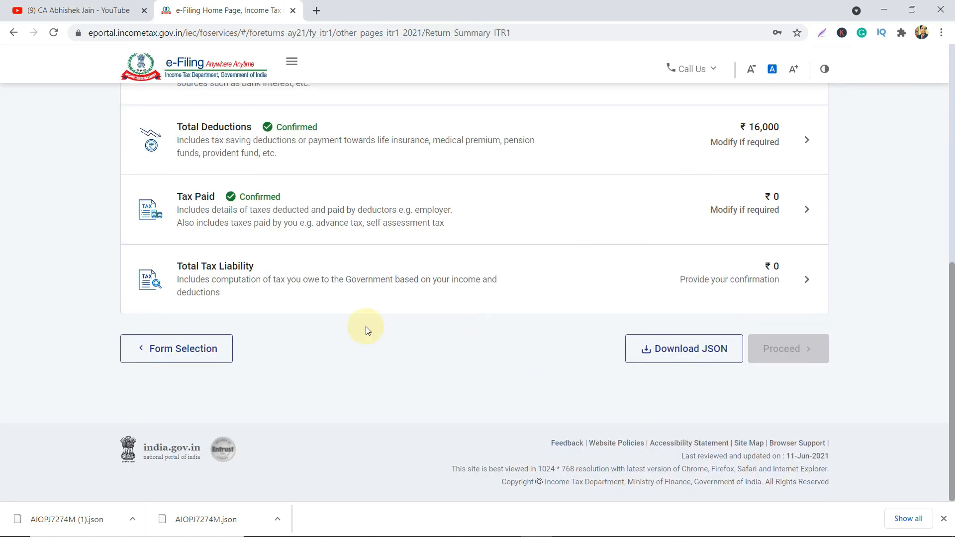
{"action": "scroll", "coordinate": [405, 288], "scroll_direction": "up", "scroll_amount": 1}
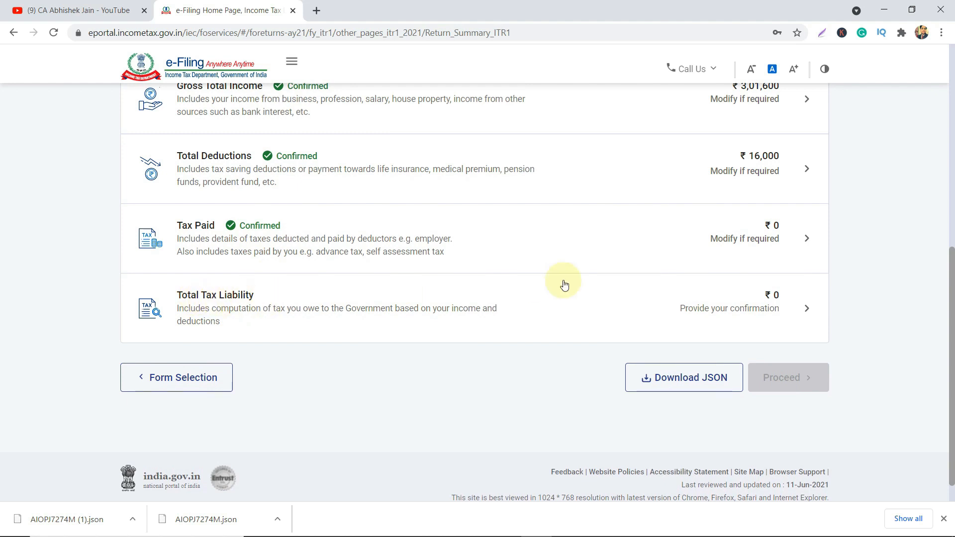
Review the tax computation reaching ₹0 after the 87A rebate and confirm Total Tax Liability.
{"action": "left_click", "coordinate": [677, 304]}
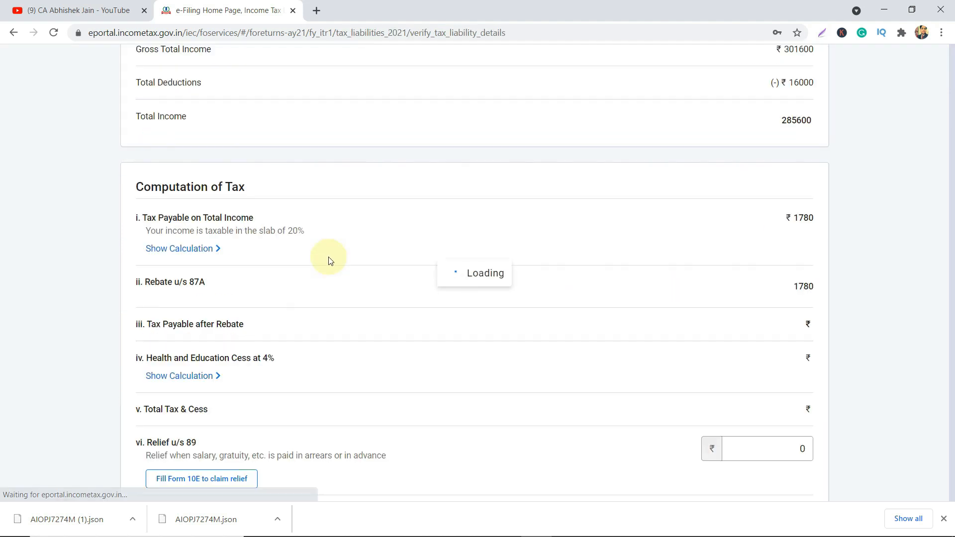
{"action": "scroll", "coordinate": [328, 257], "scroll_direction": "down", "scroll_amount": 4}
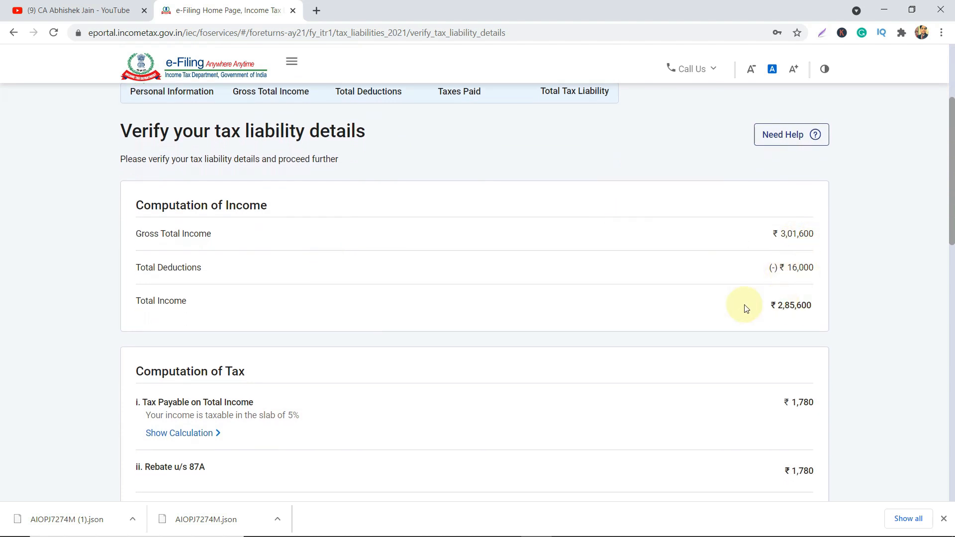
{"action": "scroll", "coordinate": [746, 306], "scroll_direction": "down", "scroll_amount": 3}
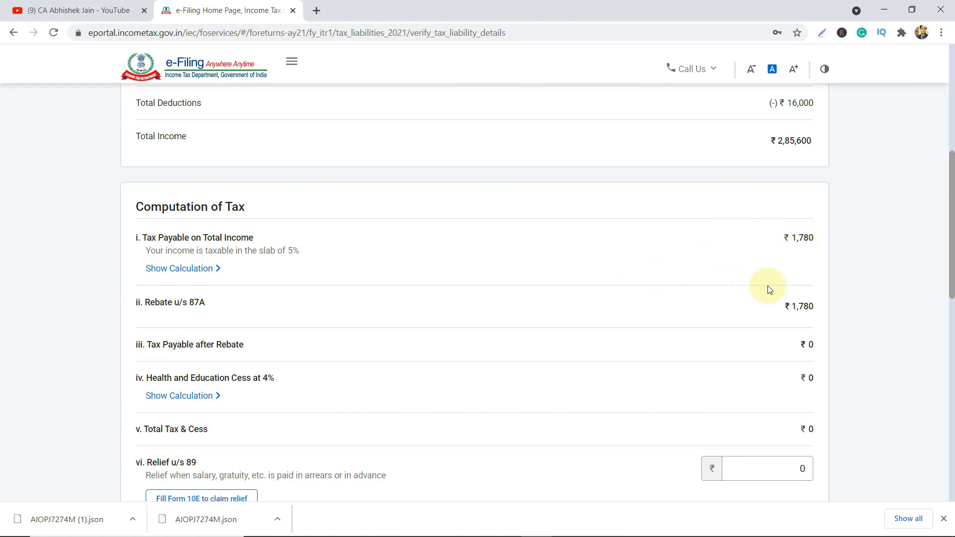
{"action": "scroll", "coordinate": [795, 309], "scroll_direction": "down", "scroll_amount": 4}
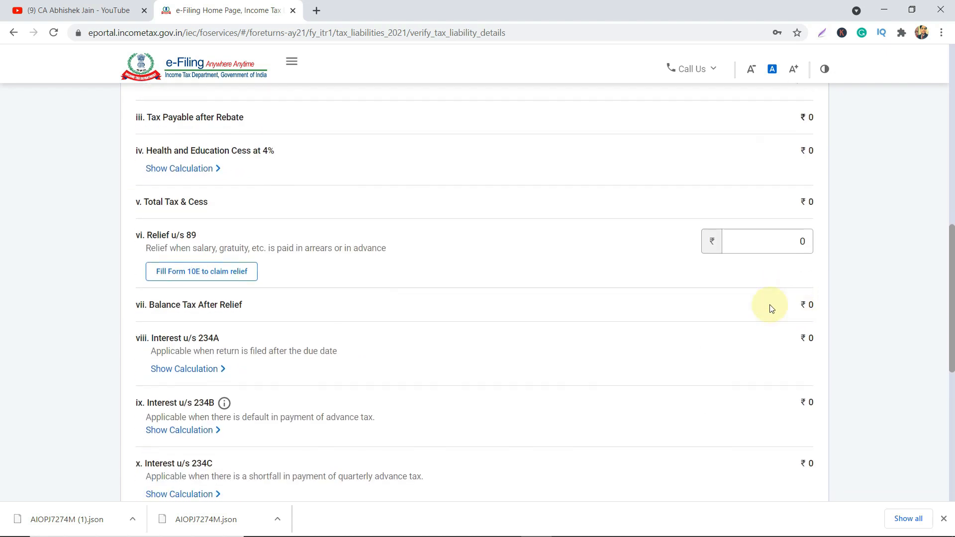
{"action": "left_click_drag", "start_coordinate": [184, 235], "coordinate": [212, 239]}
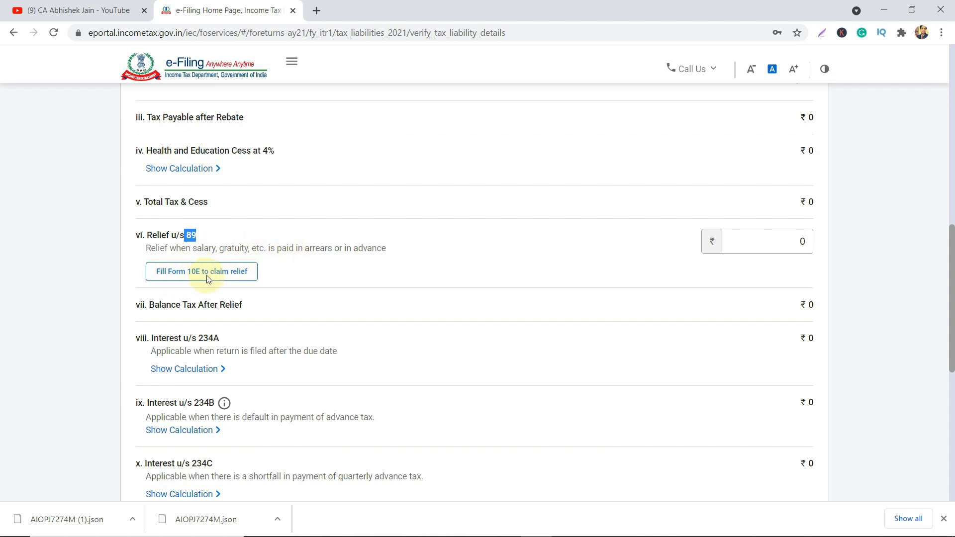
{"action": "scroll", "coordinate": [208, 279], "scroll_direction": "down", "scroll_amount": 2}
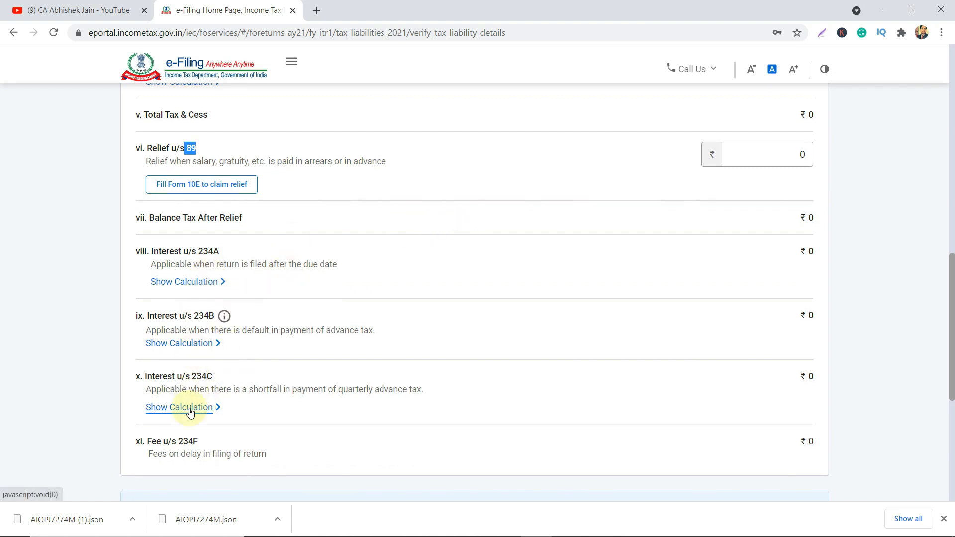
{"action": "scroll", "coordinate": [190, 411], "scroll_direction": "down", "scroll_amount": 5}
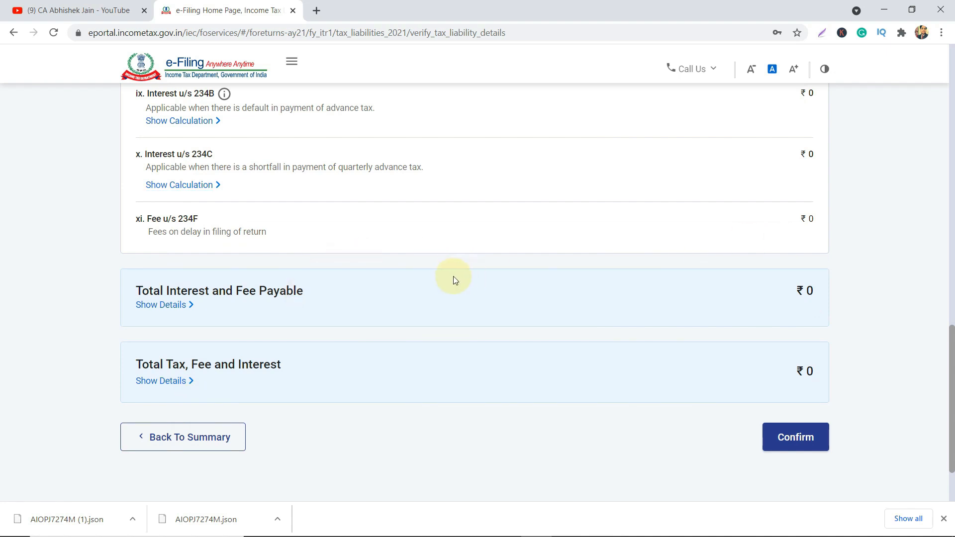
{"action": "scroll", "coordinate": [450, 276], "scroll_direction": "down", "scroll_amount": 2}
{"action": "left_click", "coordinate": [795, 354]}
{"action": "scroll", "coordinate": [795, 356], "scroll_direction": "down", "scroll_amount": 9}
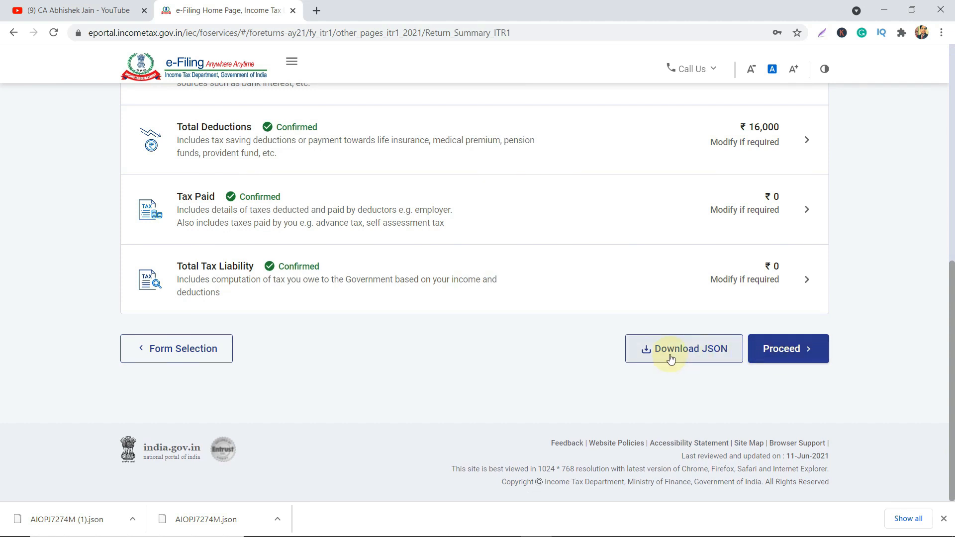
{"action": "left_click", "coordinate": [800, 352]}
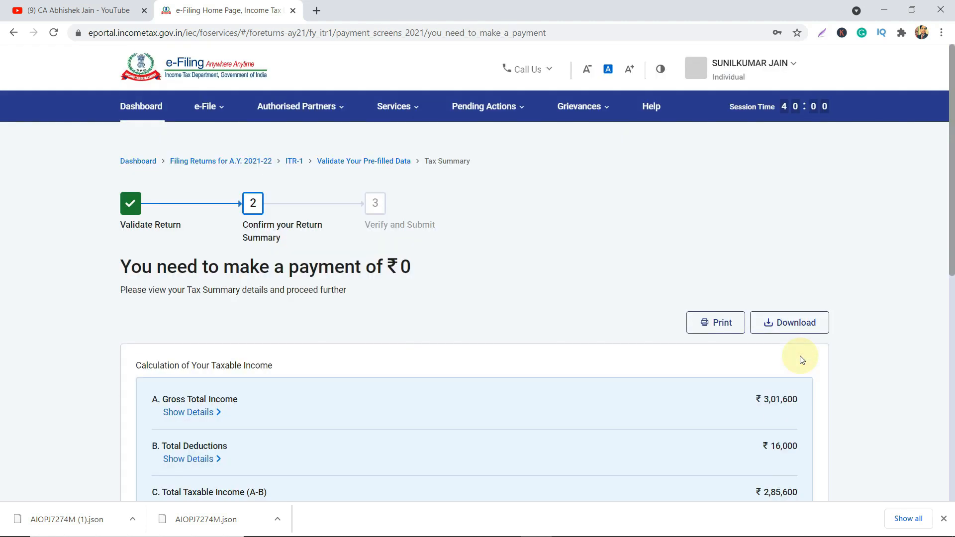
{"action": "scroll", "coordinate": [802, 359], "scroll_direction": "down", "scroll_amount": 2}
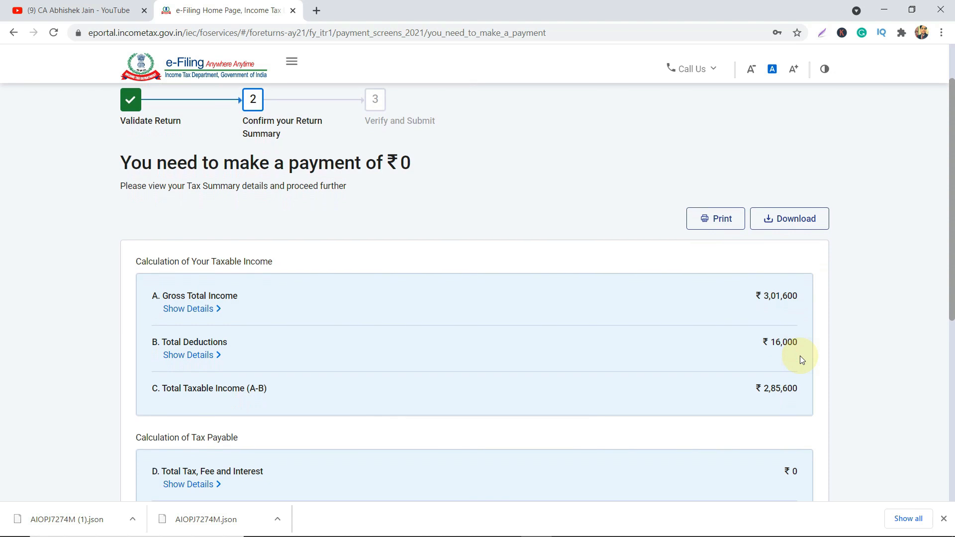
{"action": "scroll", "coordinate": [800, 356], "scroll_direction": "up", "scroll_amount": 1}
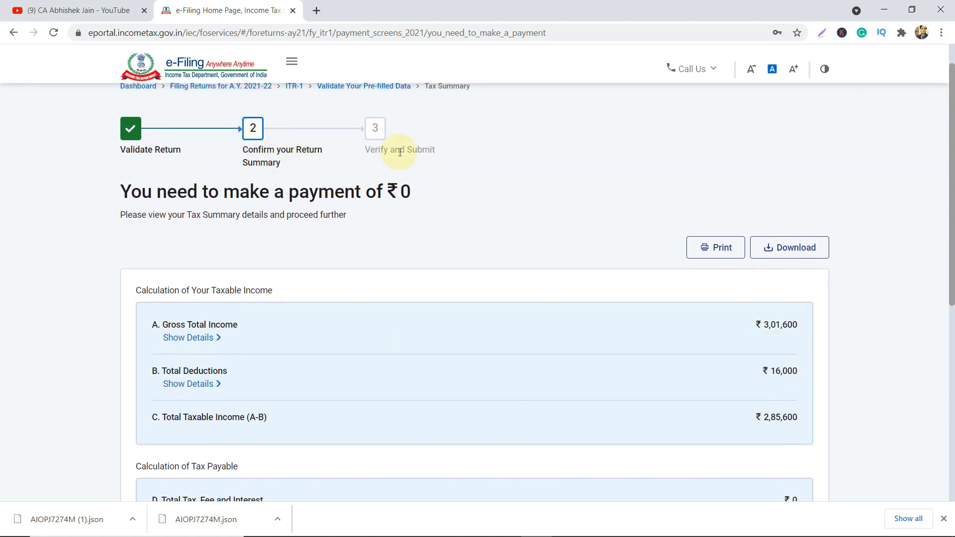
{"action": "scroll", "coordinate": [425, 154], "scroll_direction": "down", "scroll_amount": 2}
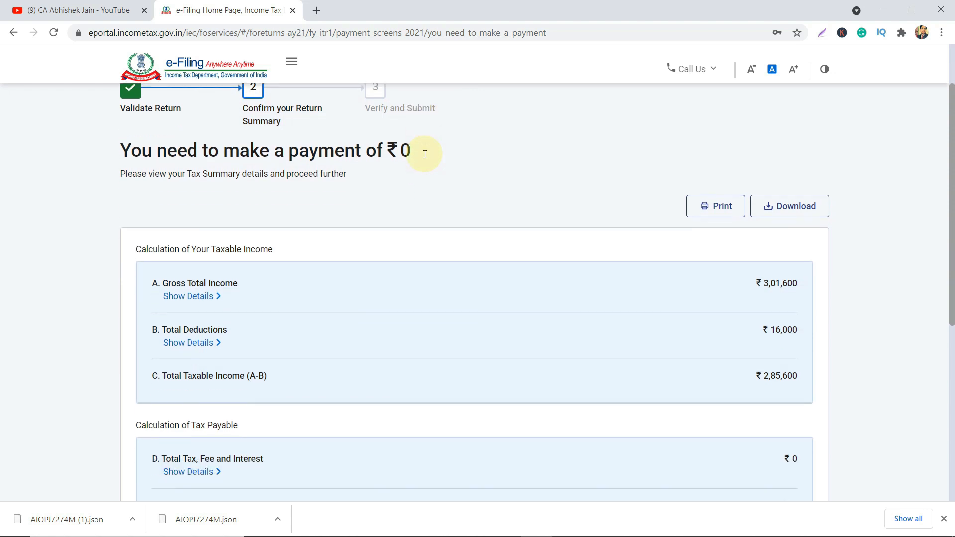
{"action": "scroll", "coordinate": [278, 242], "scroll_direction": "down", "scroll_amount": 5}
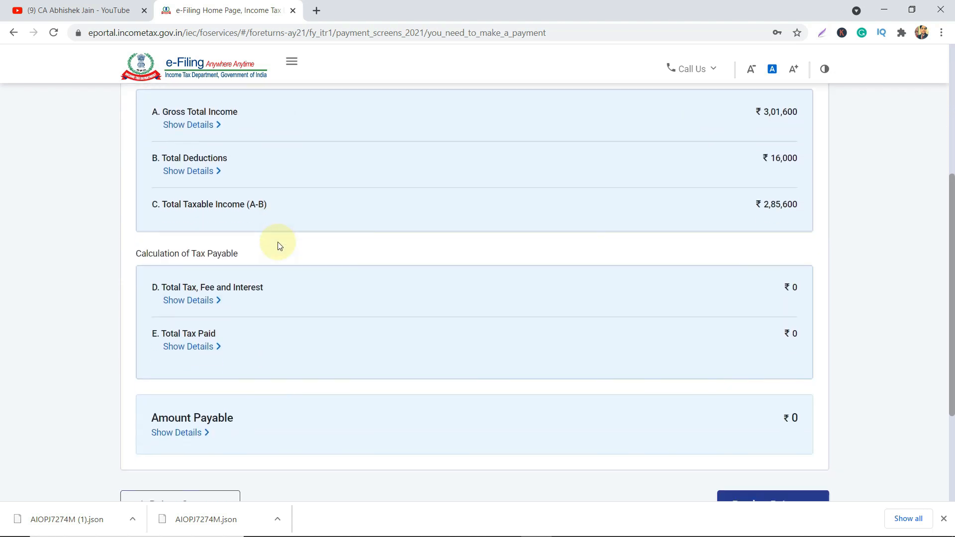
{"action": "scroll", "coordinate": [292, 275], "scroll_direction": "up", "scroll_amount": 4}
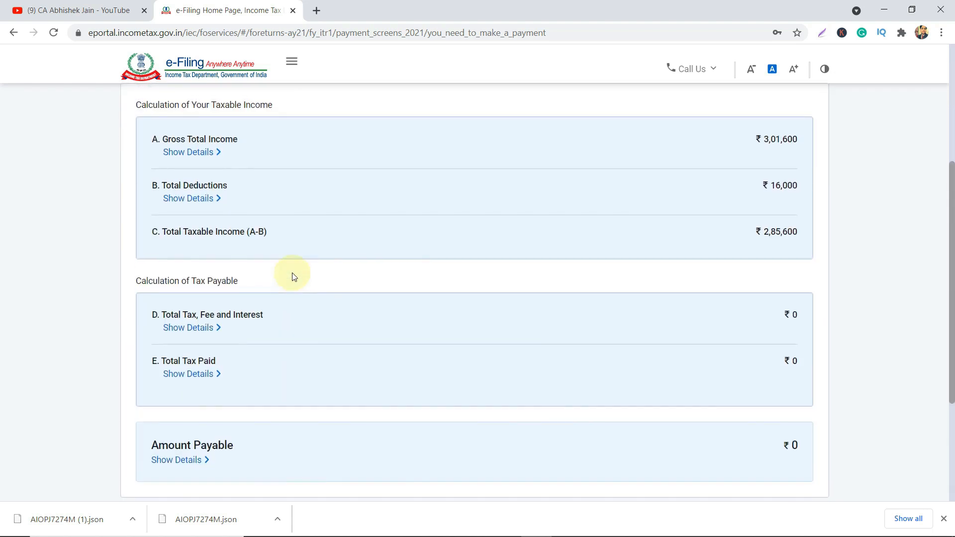
{"action": "scroll", "coordinate": [292, 275], "scroll_direction": "down", "scroll_amount": 2}
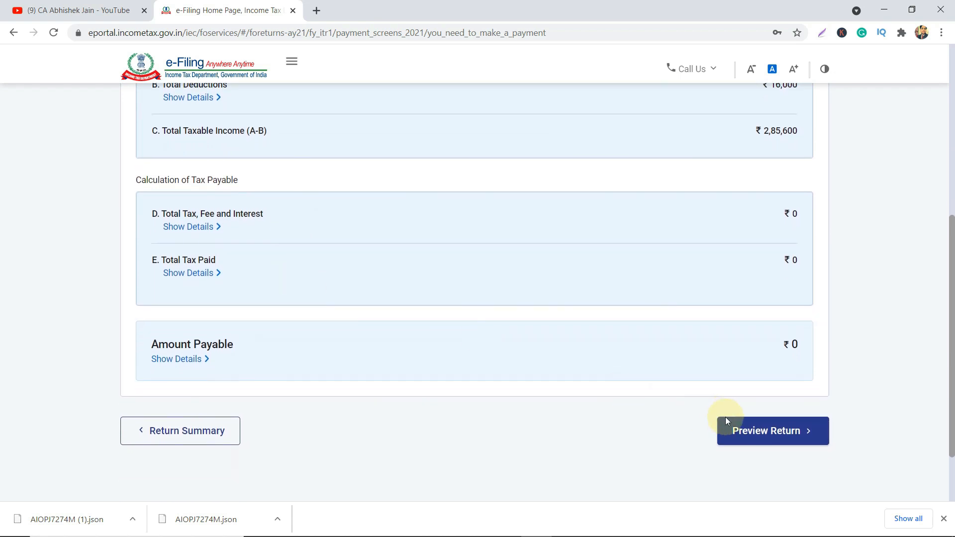
Go to Preview Return and look over the declaration's capacity and PAN fields.
{"action": "left_click", "coordinate": [738, 428]}
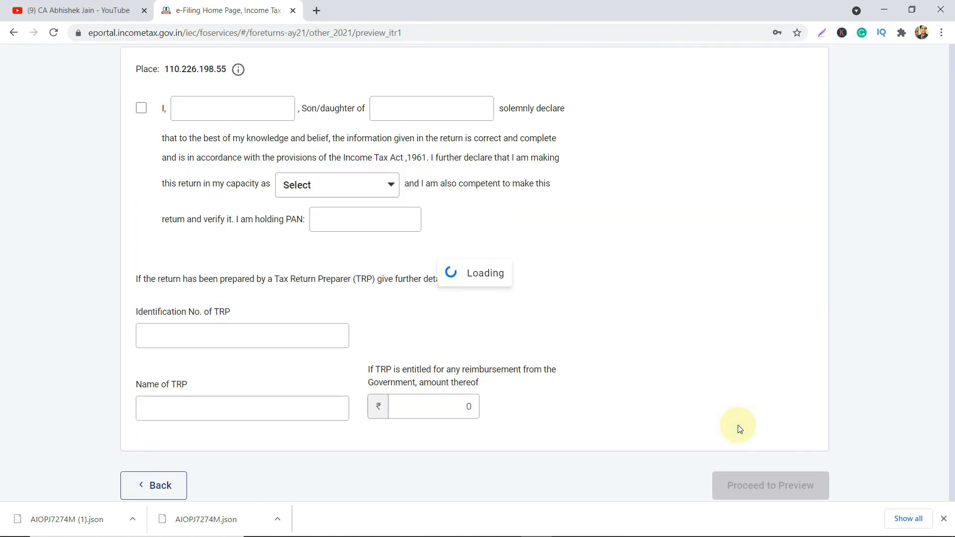
{"action": "scroll", "coordinate": [561, 370], "scroll_direction": "down", "scroll_amount": 1}
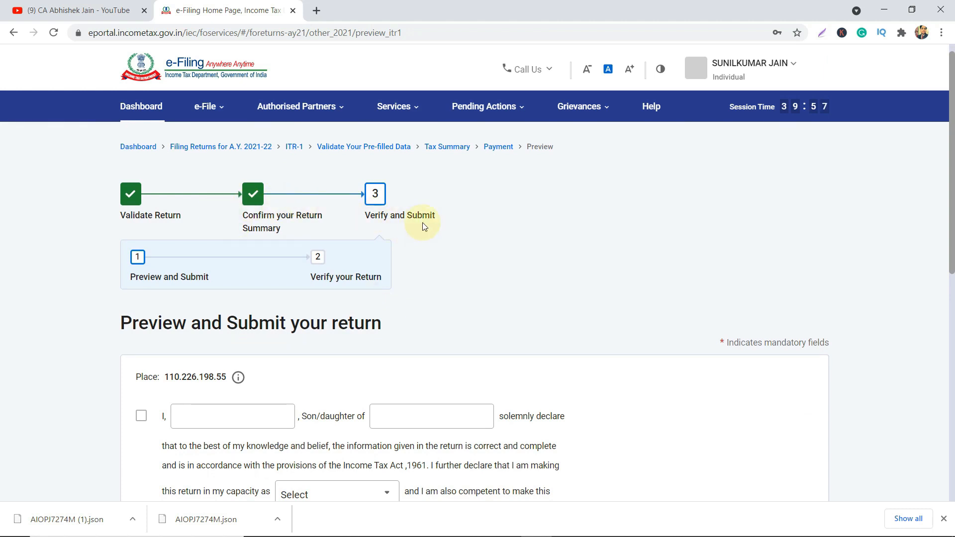
{"action": "scroll", "coordinate": [443, 227], "scroll_direction": "down", "scroll_amount": 4}
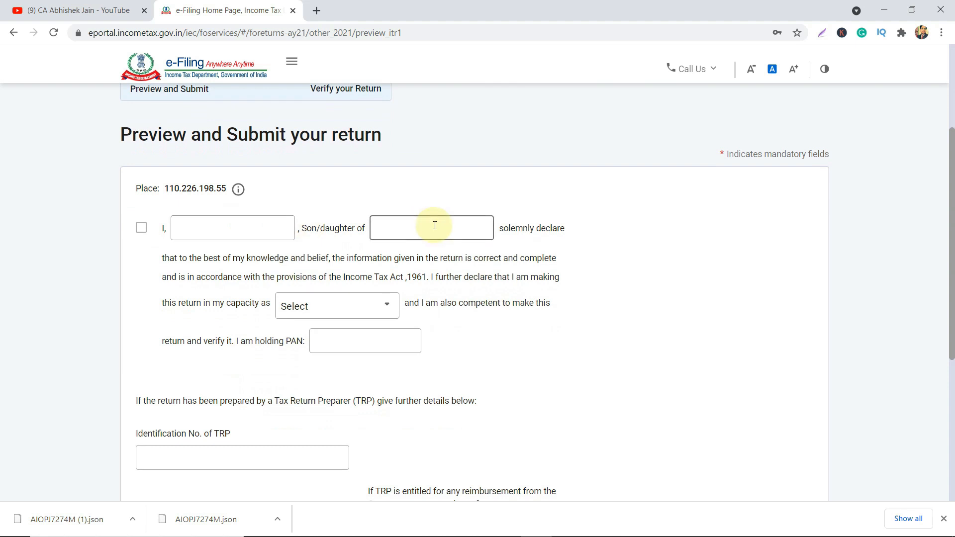
{"action": "left_click", "coordinate": [325, 311]}
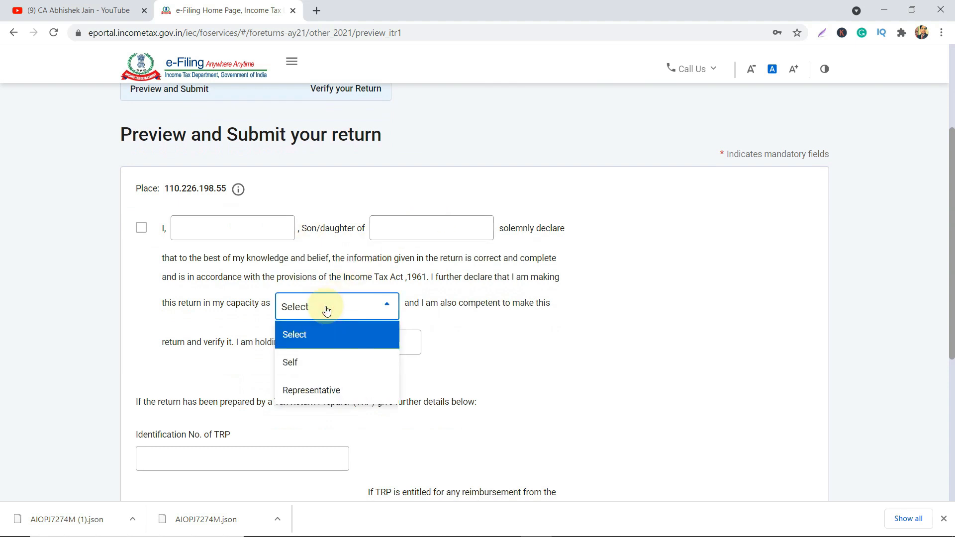
{"action": "key", "text": "Tab"}
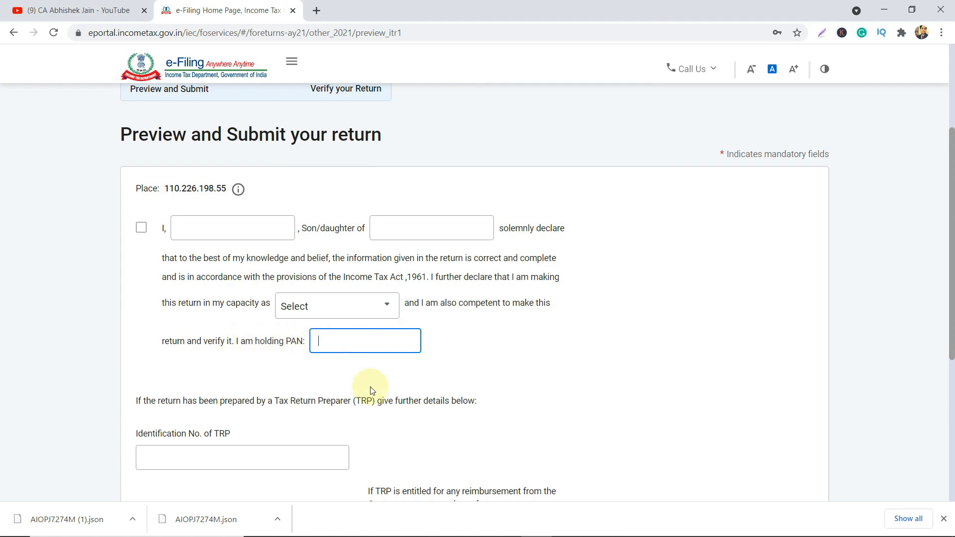
{"action": "scroll", "coordinate": [369, 387], "scroll_direction": "down", "scroll_amount": 5}
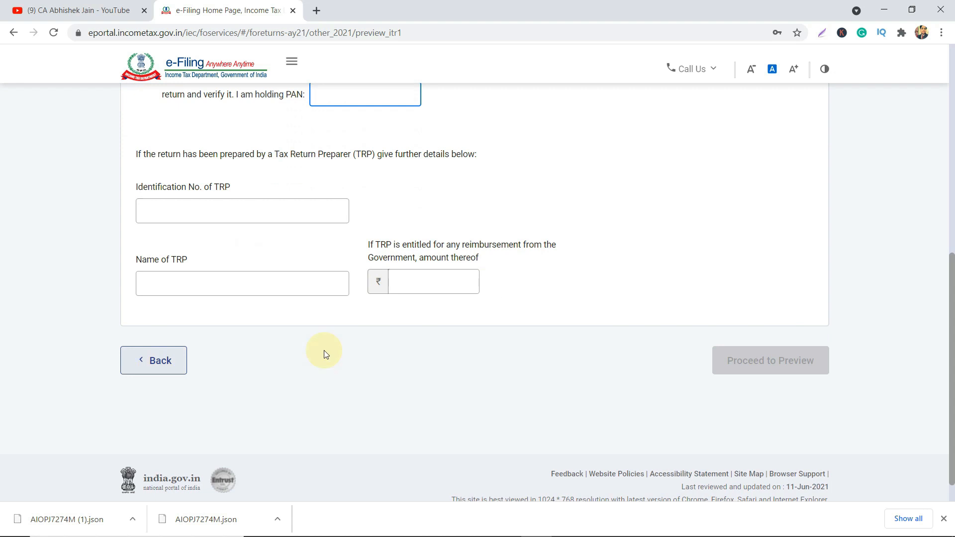
{"action": "scroll", "coordinate": [711, 308], "scroll_direction": "up", "scroll_amount": 10}
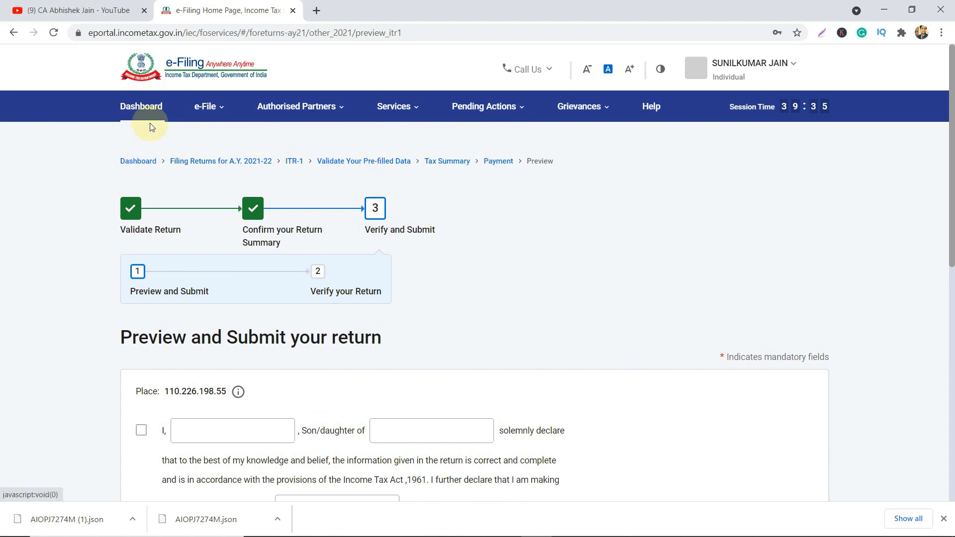
{"action": "scroll", "coordinate": [433, 316], "scroll_direction": "down", "scroll_amount": 3}
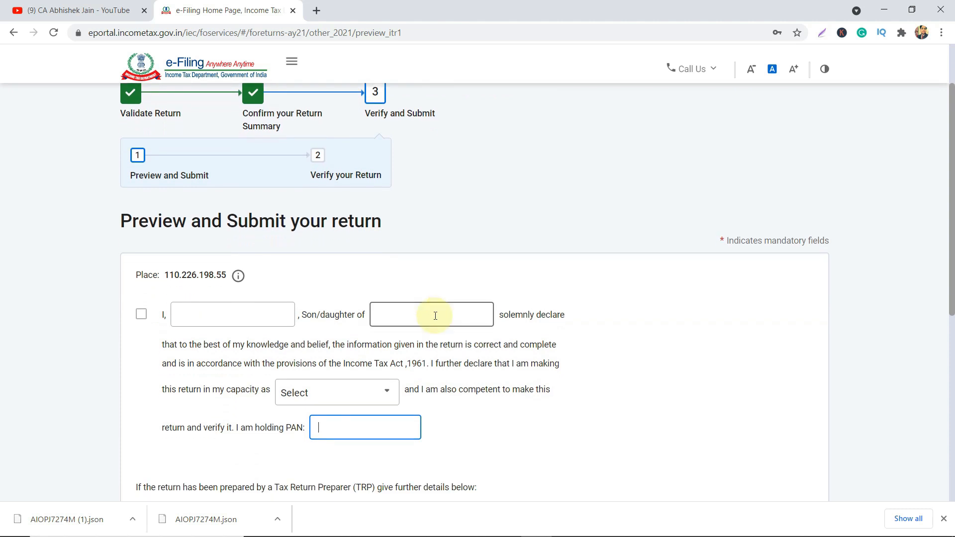
{"action": "scroll", "coordinate": [435, 316], "scroll_direction": "down", "scroll_amount": 7}
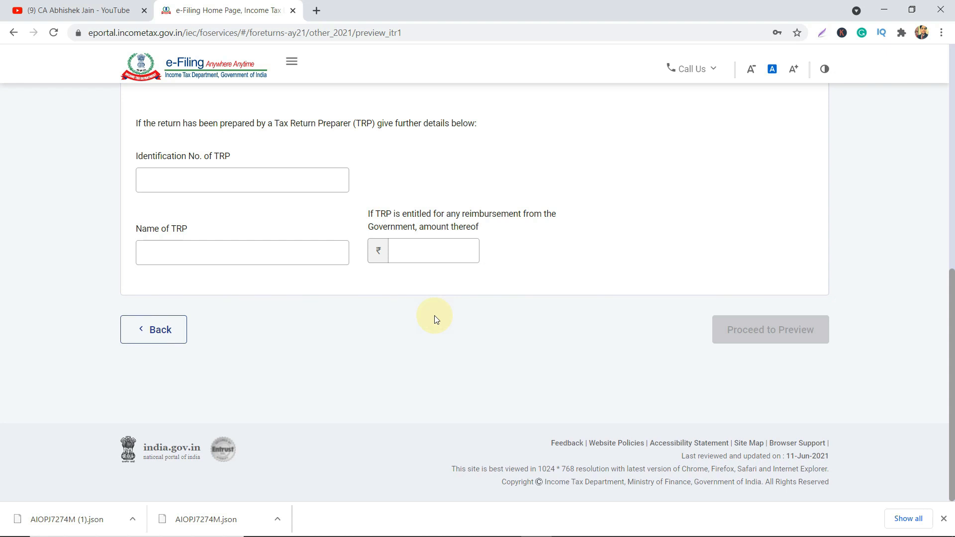
{"action": "scroll", "coordinate": [435, 319], "scroll_direction": "up", "scroll_amount": 8}
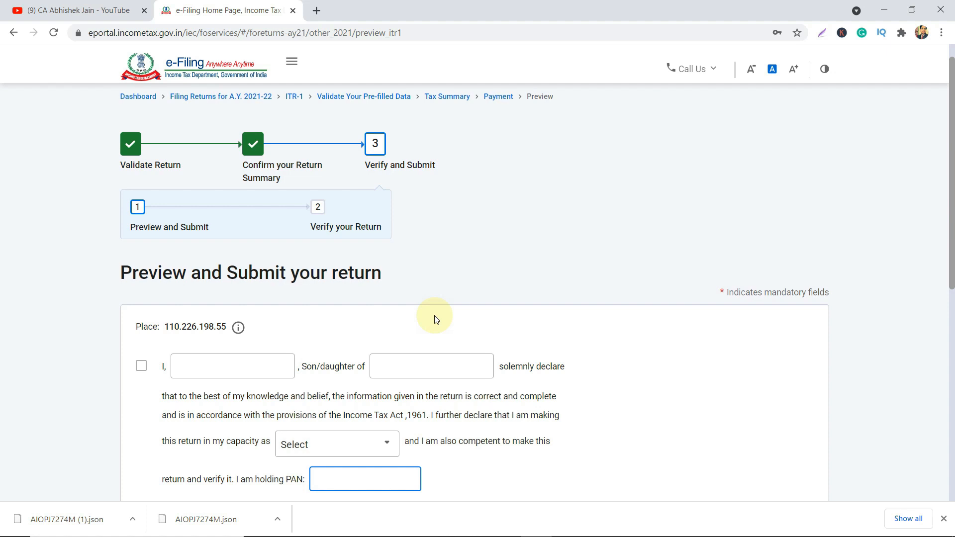
Close Chrome's download bar and scroll over the blank Preview and Submit declaration.
{"action": "left_click", "coordinate": [944, 520]}
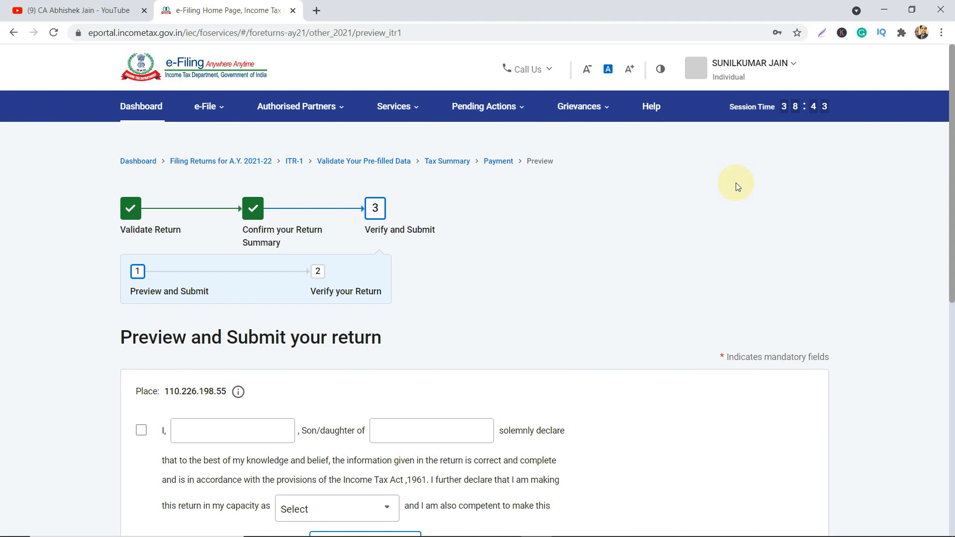
{"action": "scroll", "coordinate": [737, 186], "scroll_direction": "down", "scroll_amount": 3}
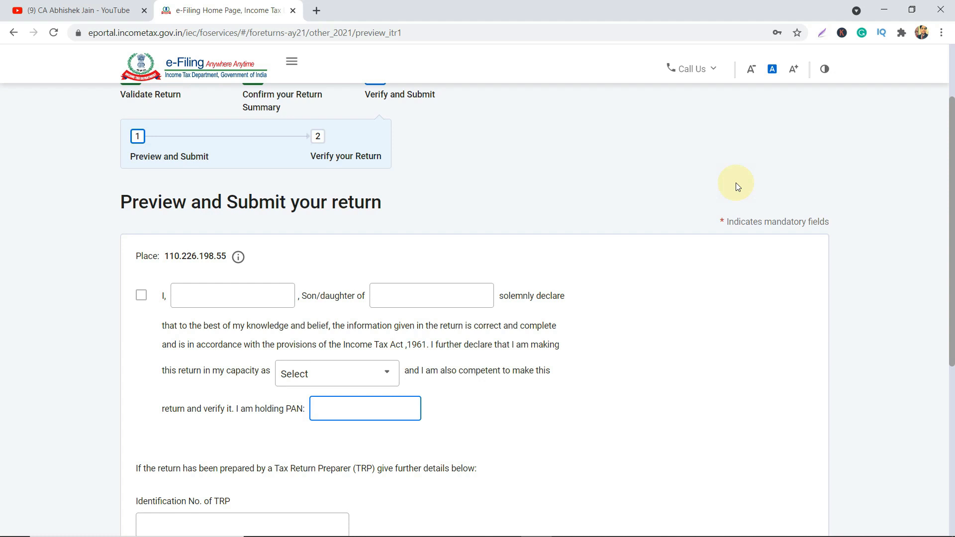
{"action": "scroll", "coordinate": [736, 183], "scroll_direction": "up", "scroll_amount": 3}
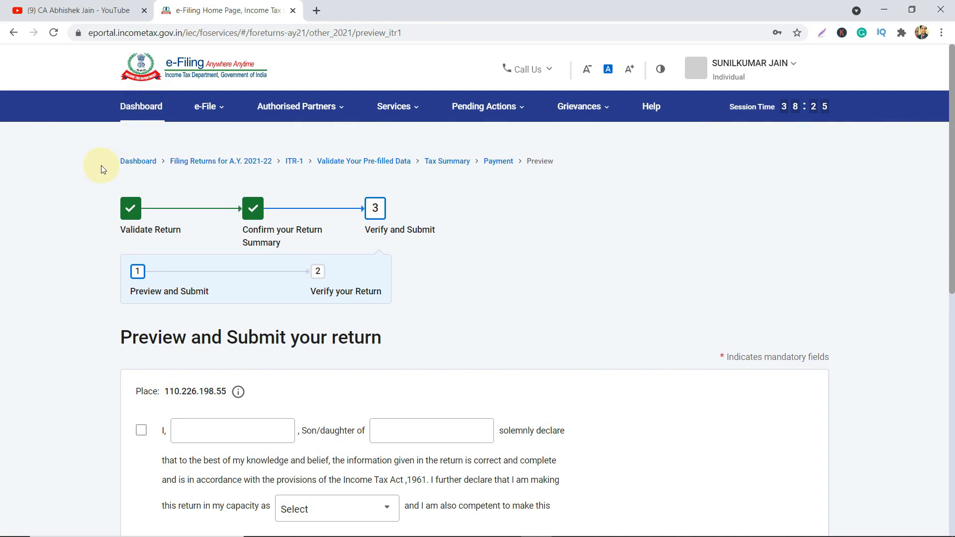
Return from the return preview to the account Dashboard via the breadcrumb.
{"action": "left_click", "coordinate": [149, 161]}
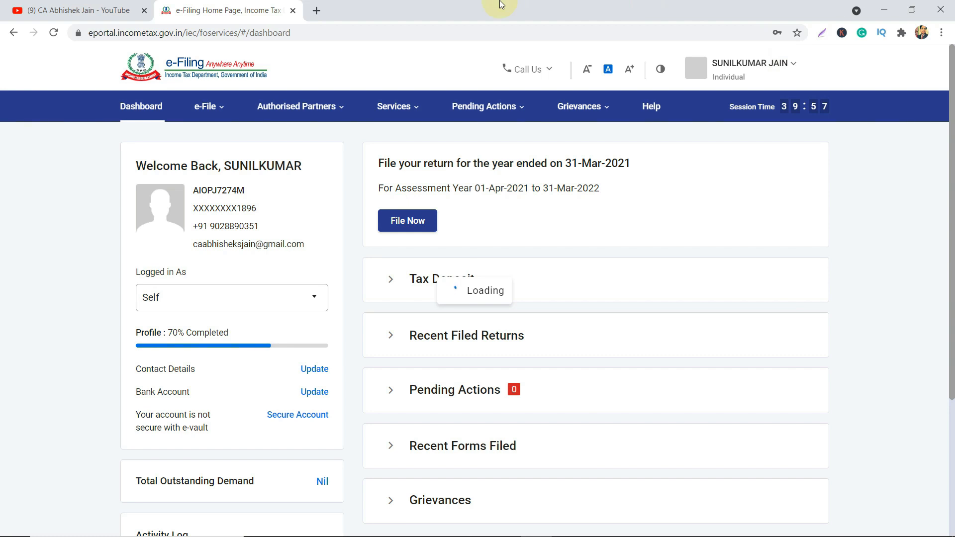
{"action": "mouse_move", "coordinate": [517, 3]}
{"action": "left_click", "coordinate": [550, 9]}
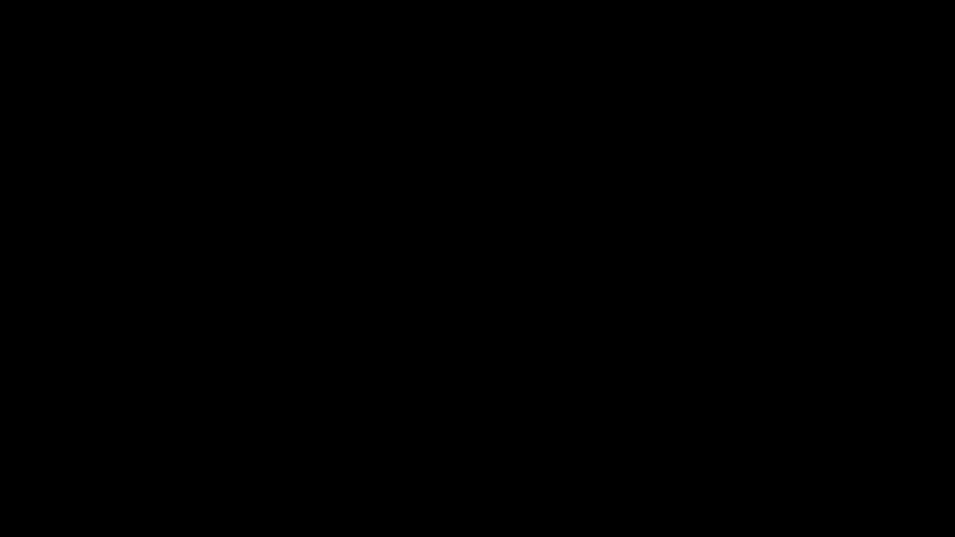